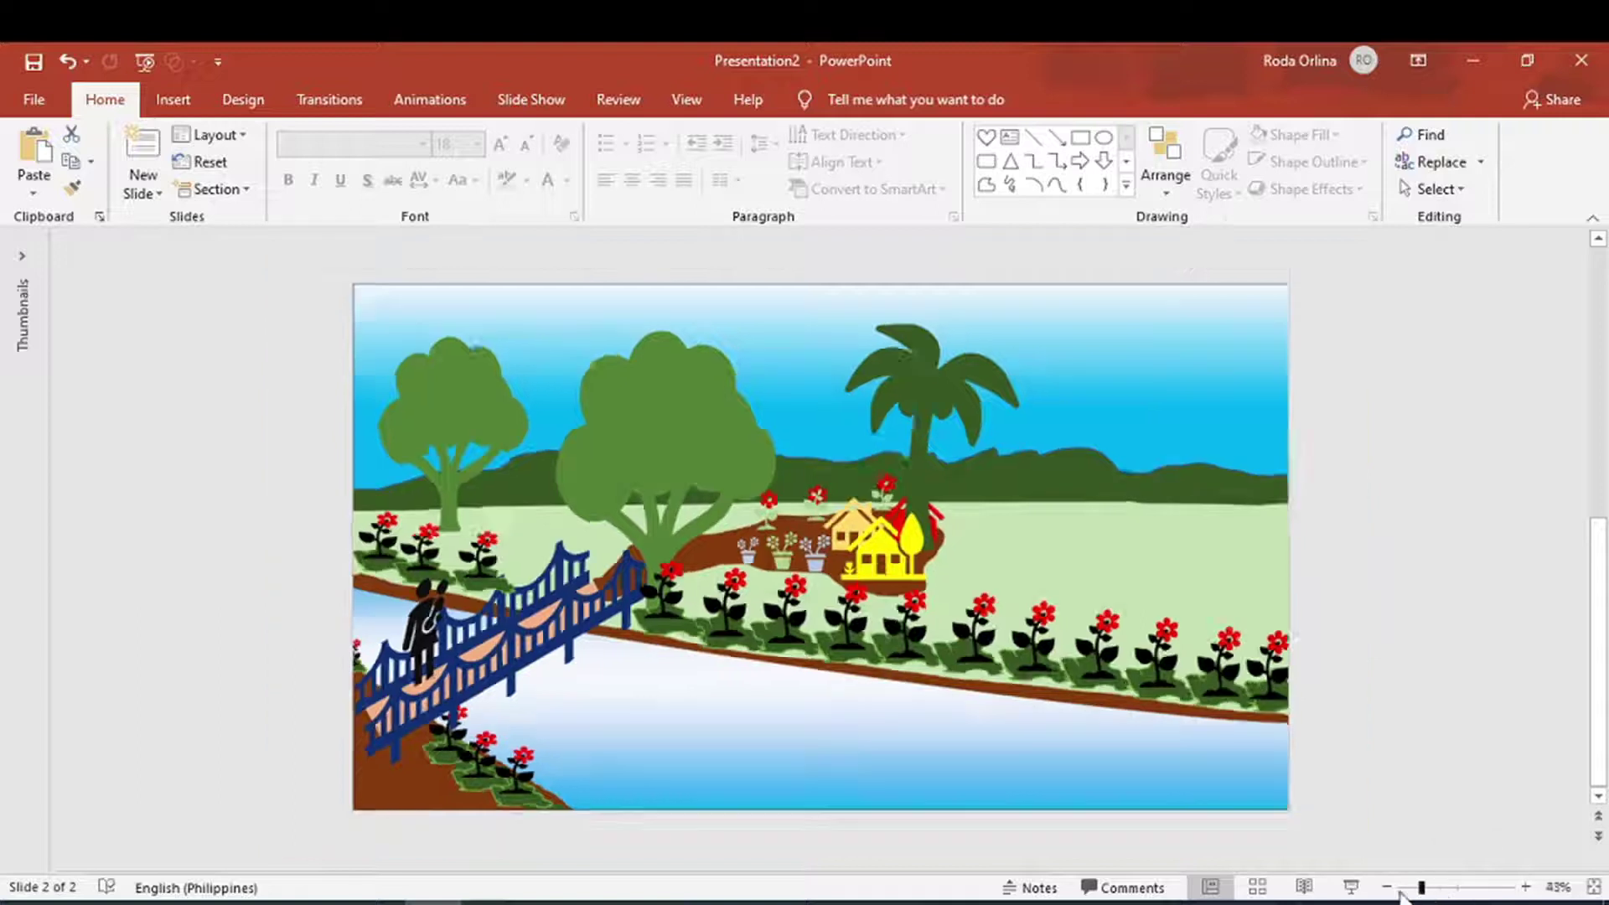
Zoom the slide view in to about 50% and bring up the Design options
{"action": "left_click", "coordinate": [1527, 889]}
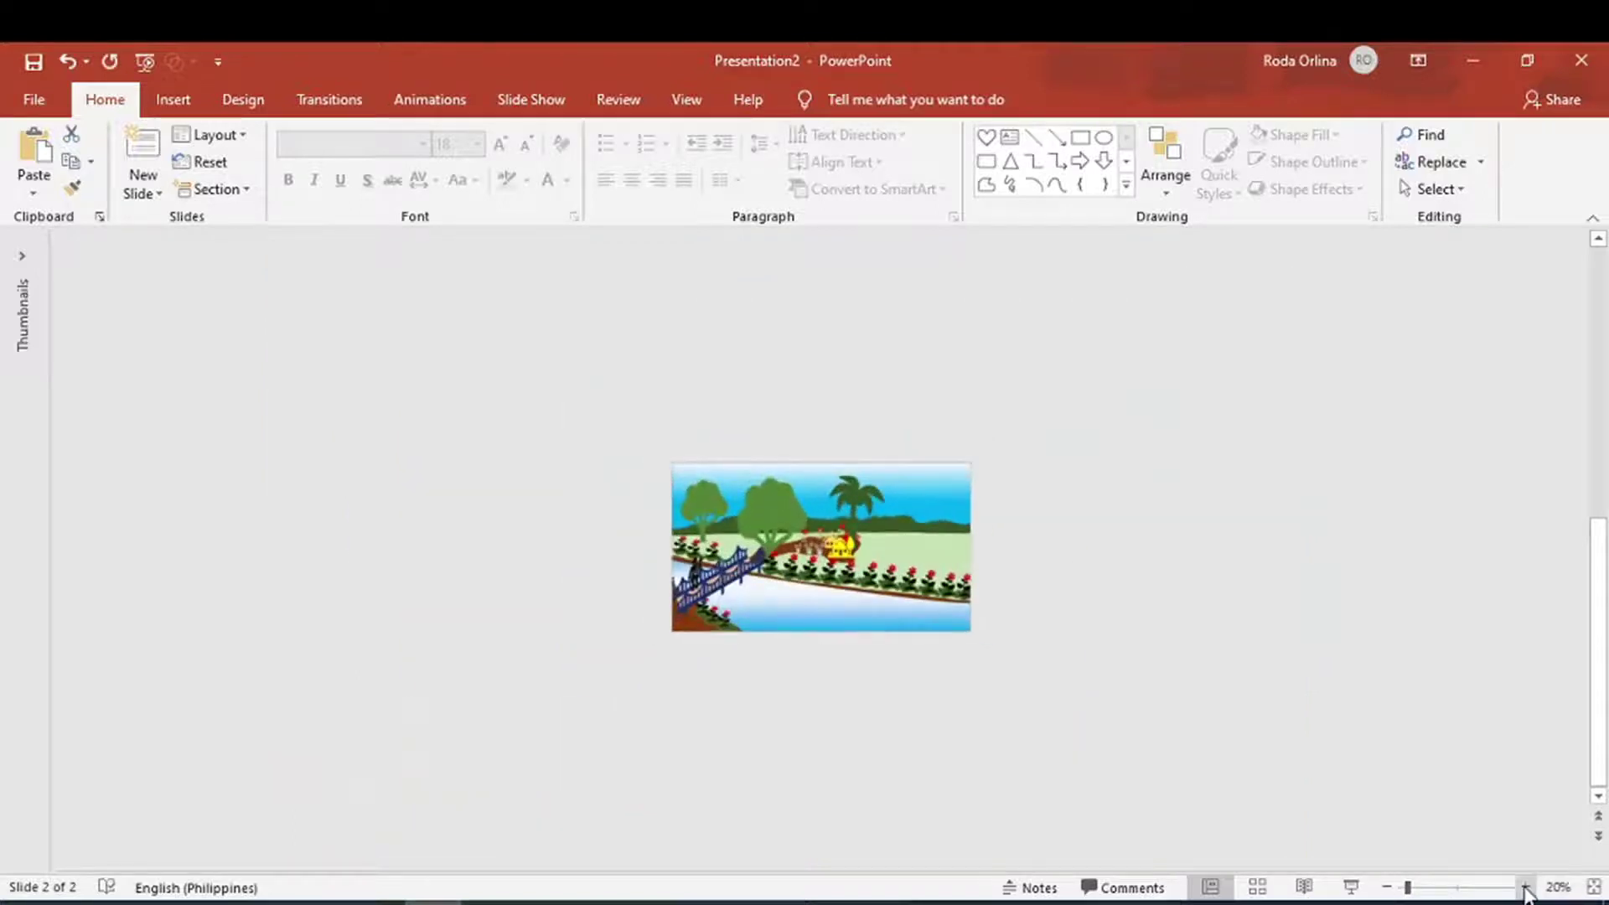
{"action": "left_click", "coordinate": [1527, 888]}
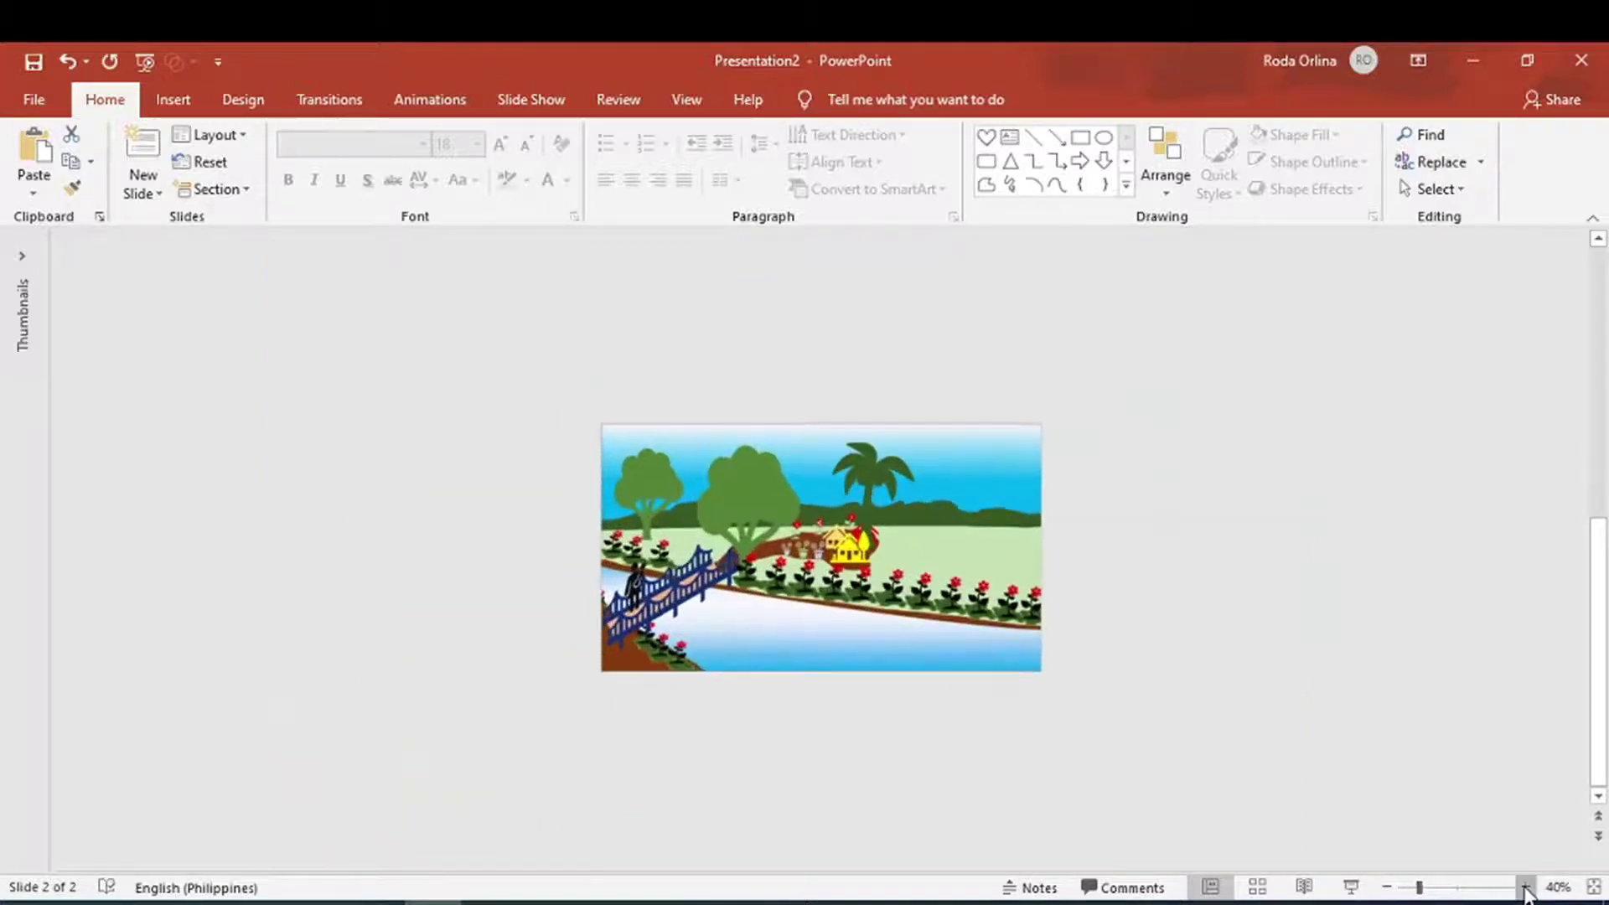
{"action": "left_click", "coordinate": [1526, 889]}
{"action": "left_click", "coordinate": [1526, 888]}
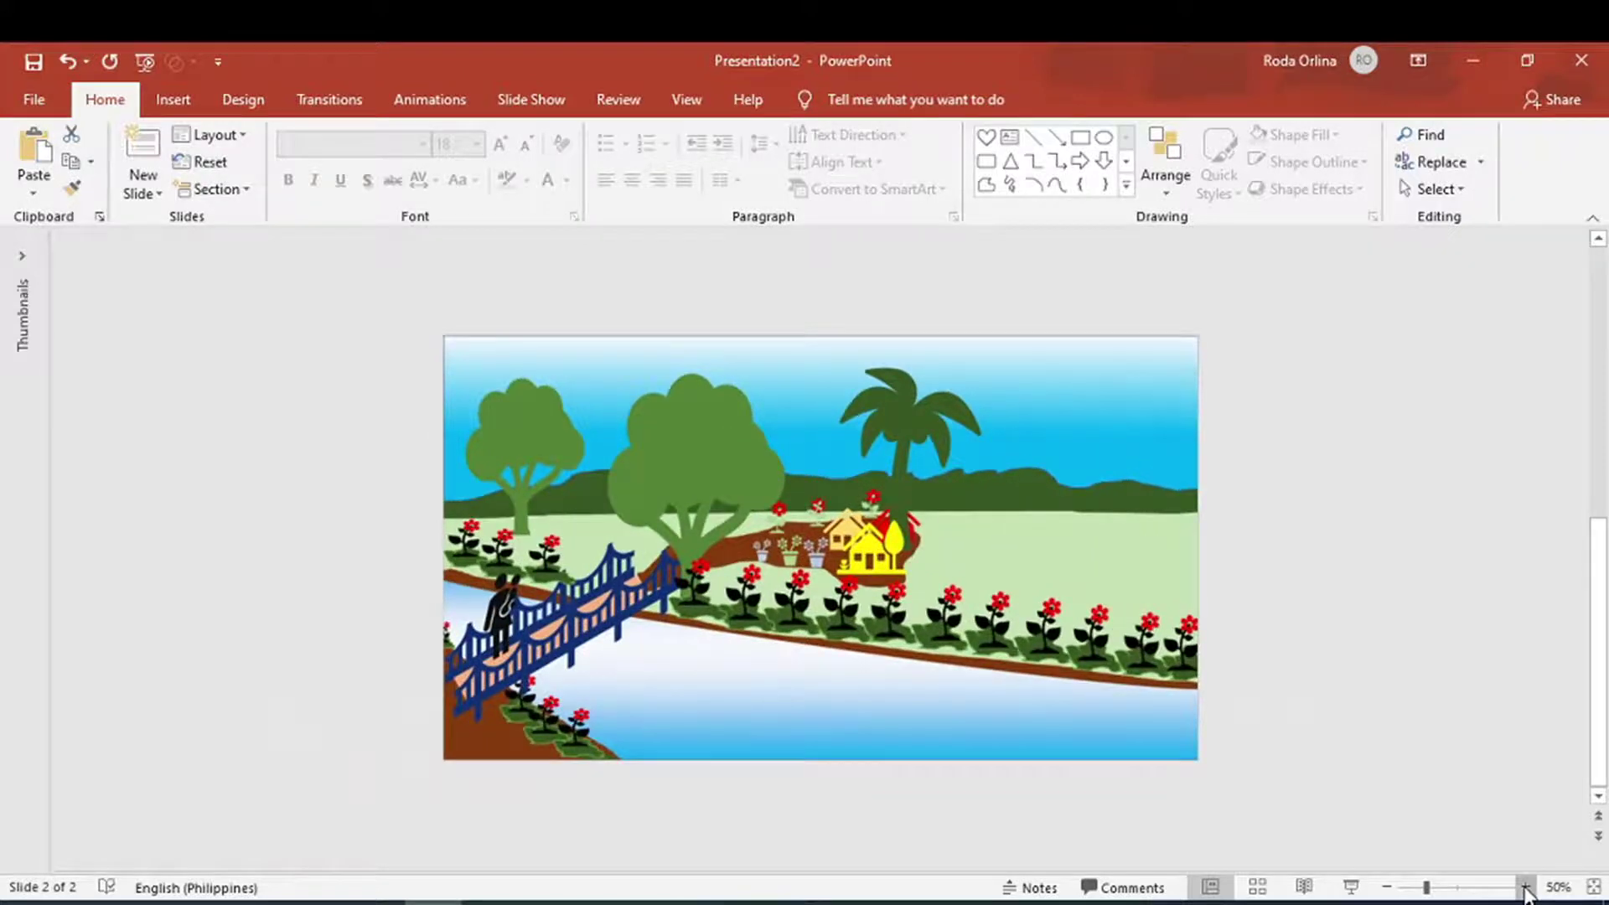
{"action": "left_click", "coordinate": [1527, 888]}
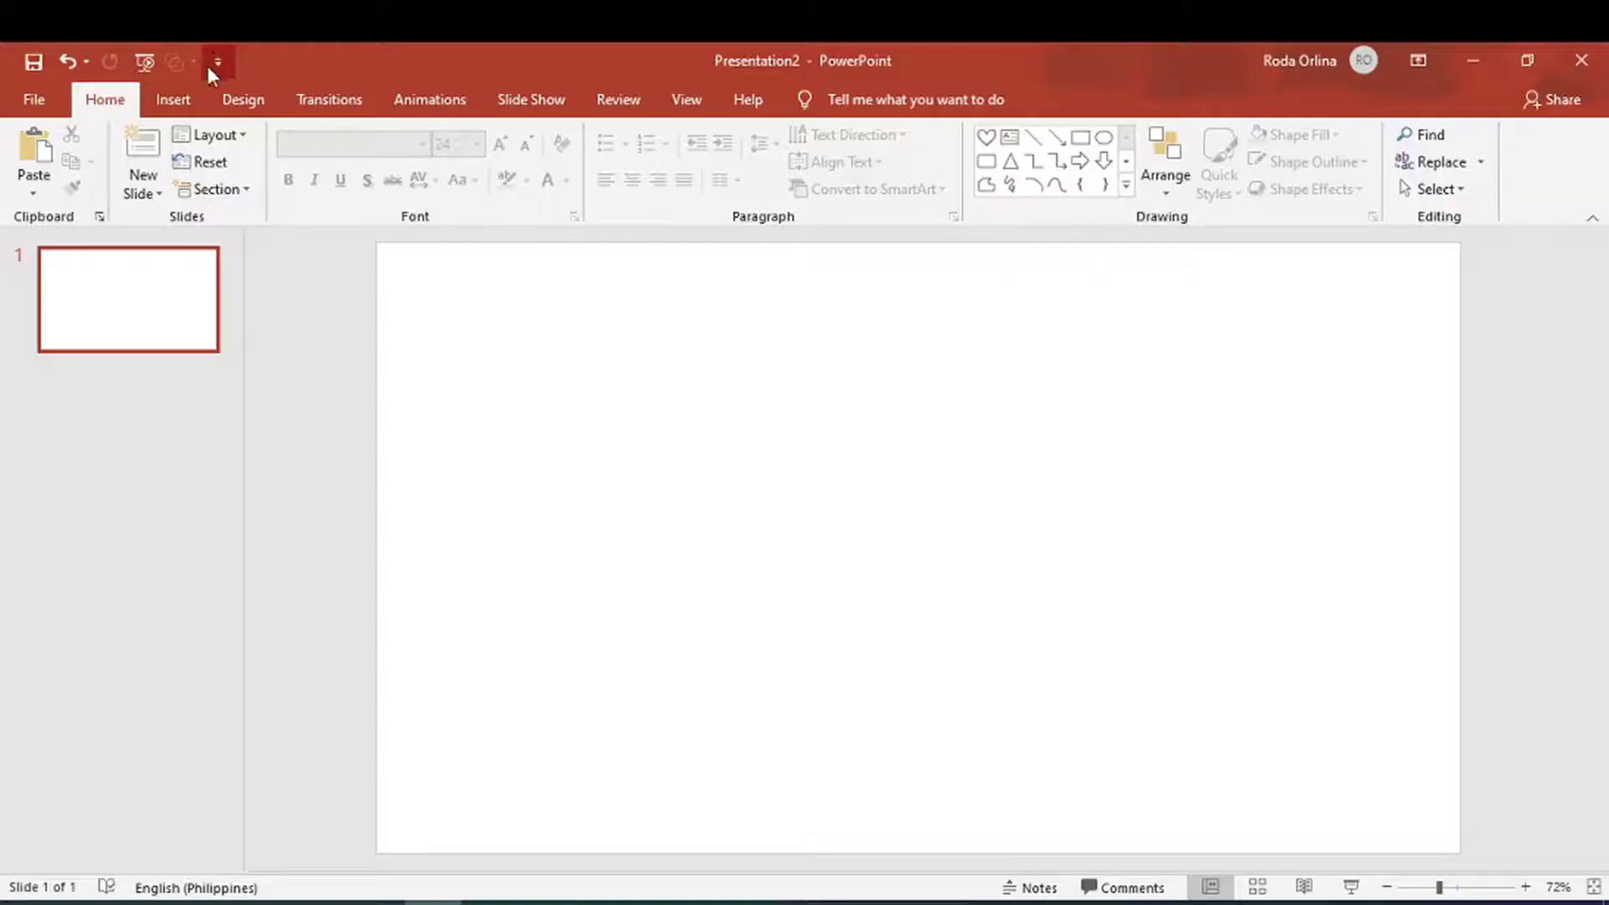
{"action": "left_click", "coordinate": [243, 100]}
Set the slide size to Widescreen 16:9, 13.333 × 7.5 in, landscape
{"action": "left_click", "coordinate": [1435, 181]}
{"action": "left_click", "coordinate": [1451, 282]}
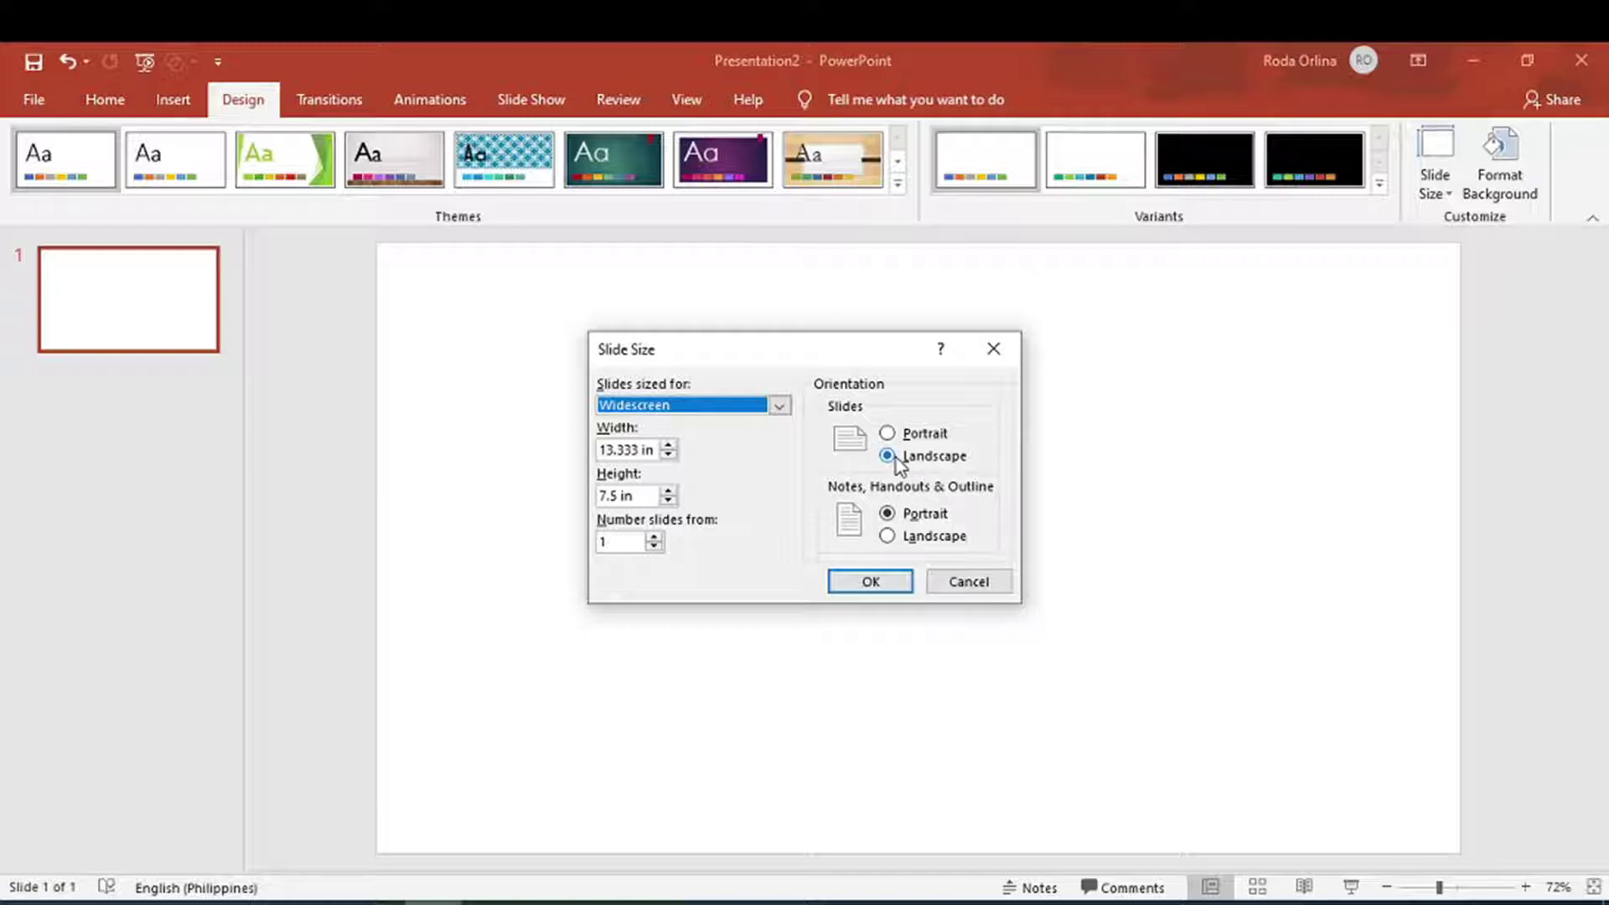
{"action": "left_click", "coordinate": [993, 348]}
{"action": "left_click", "coordinate": [172, 100]}
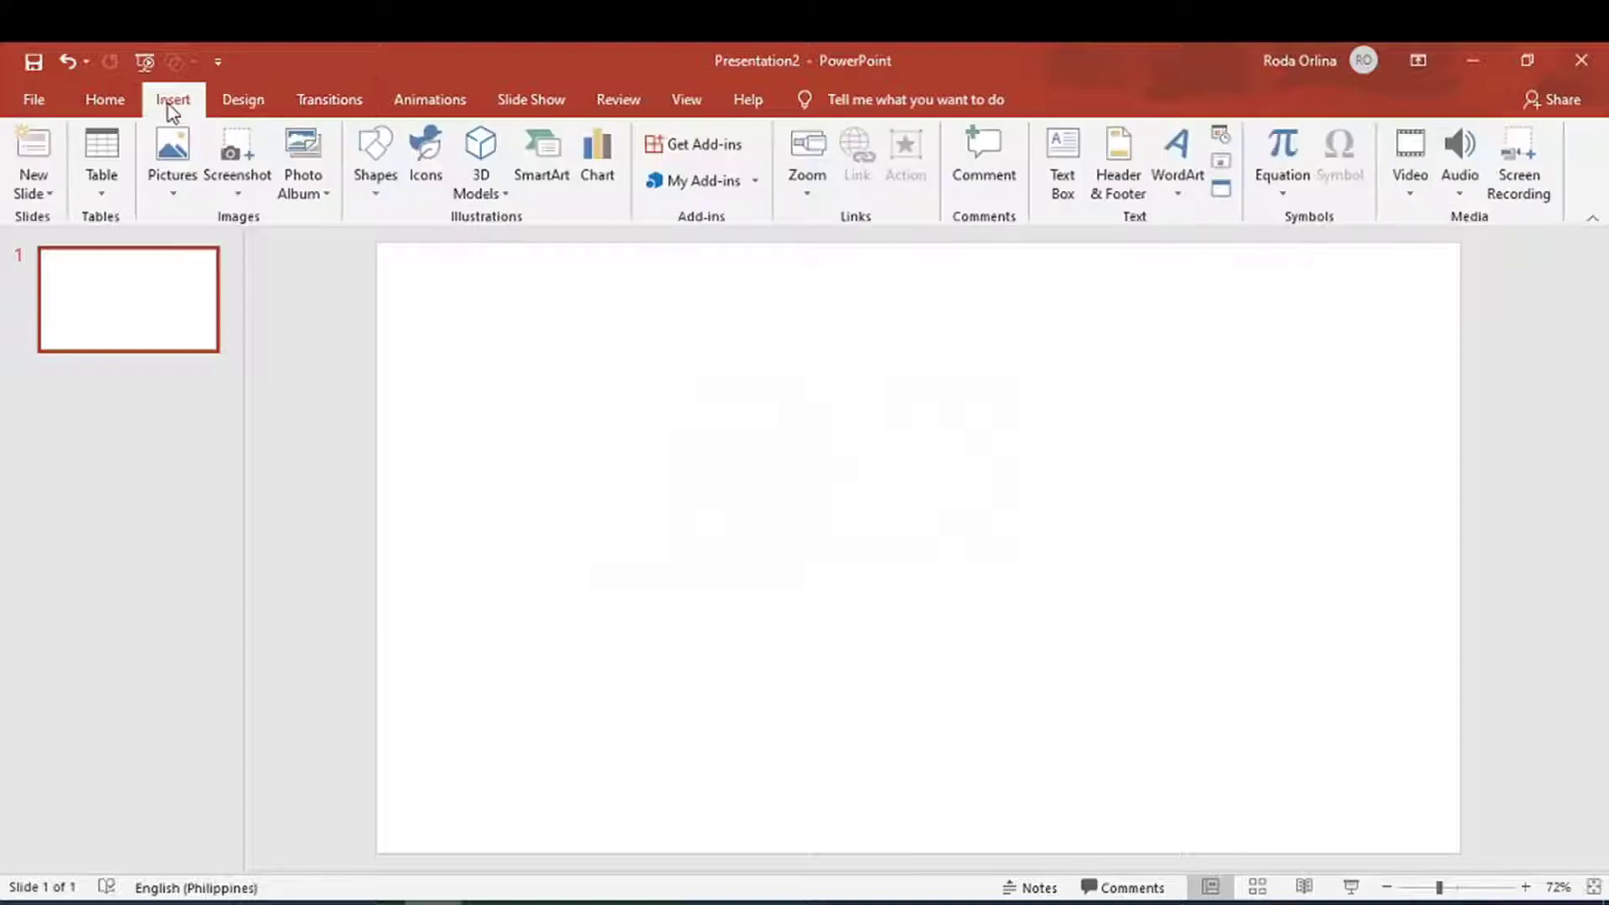
Draw a jagged Scribble freeform of hills spanning the slide, about 13.77 in wide
{"action": "left_click", "coordinate": [369, 178]}
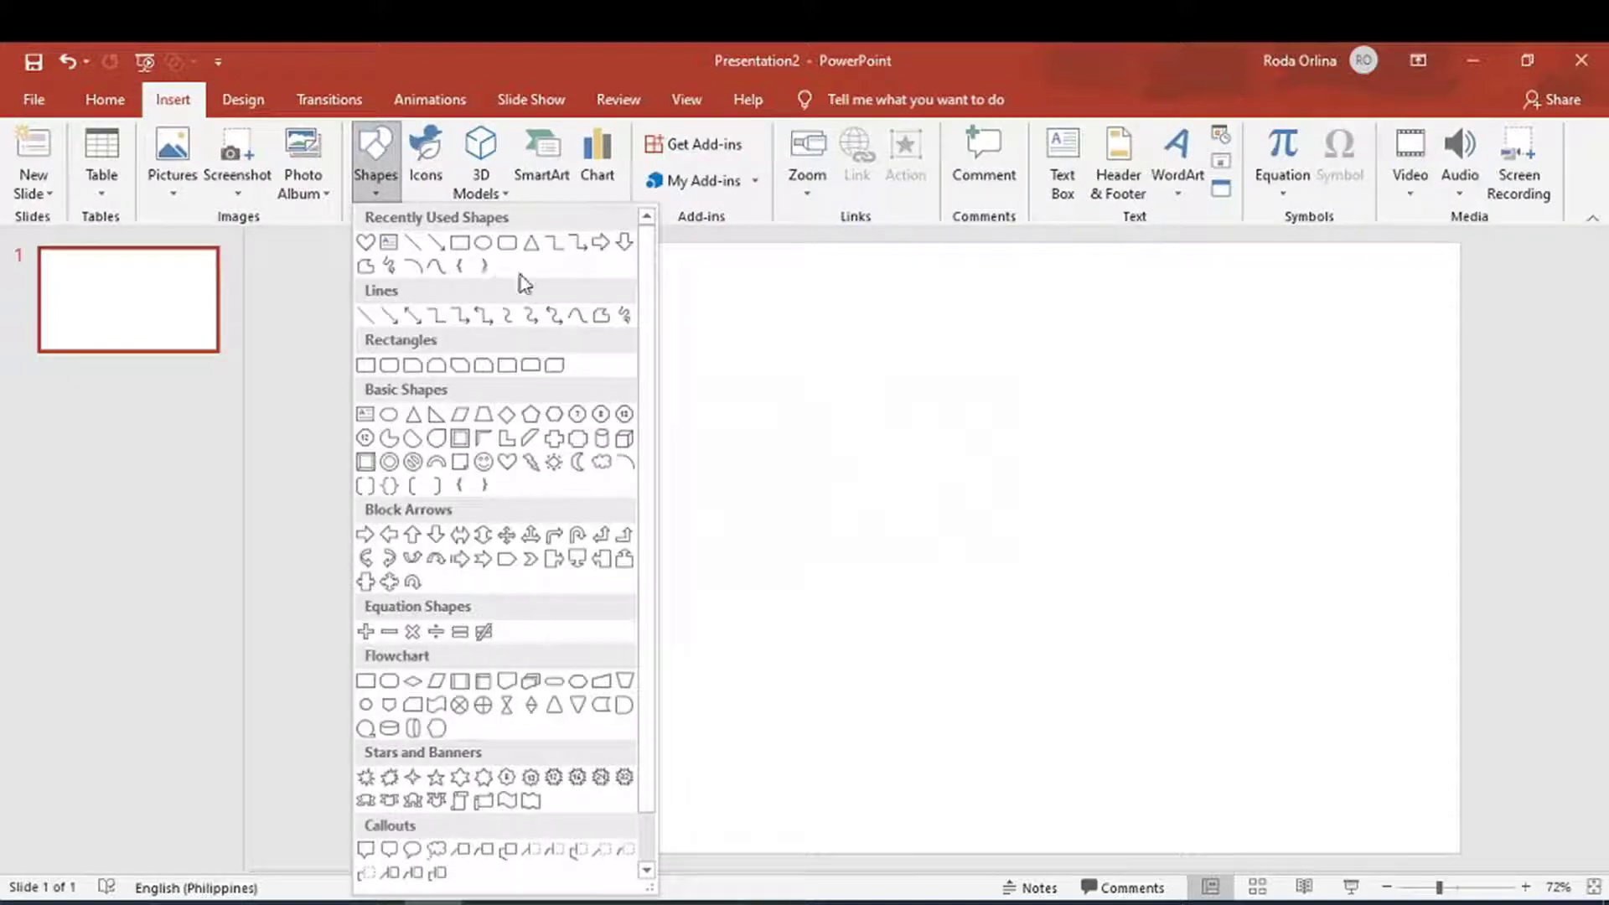
{"action": "left_click", "coordinate": [625, 316]}
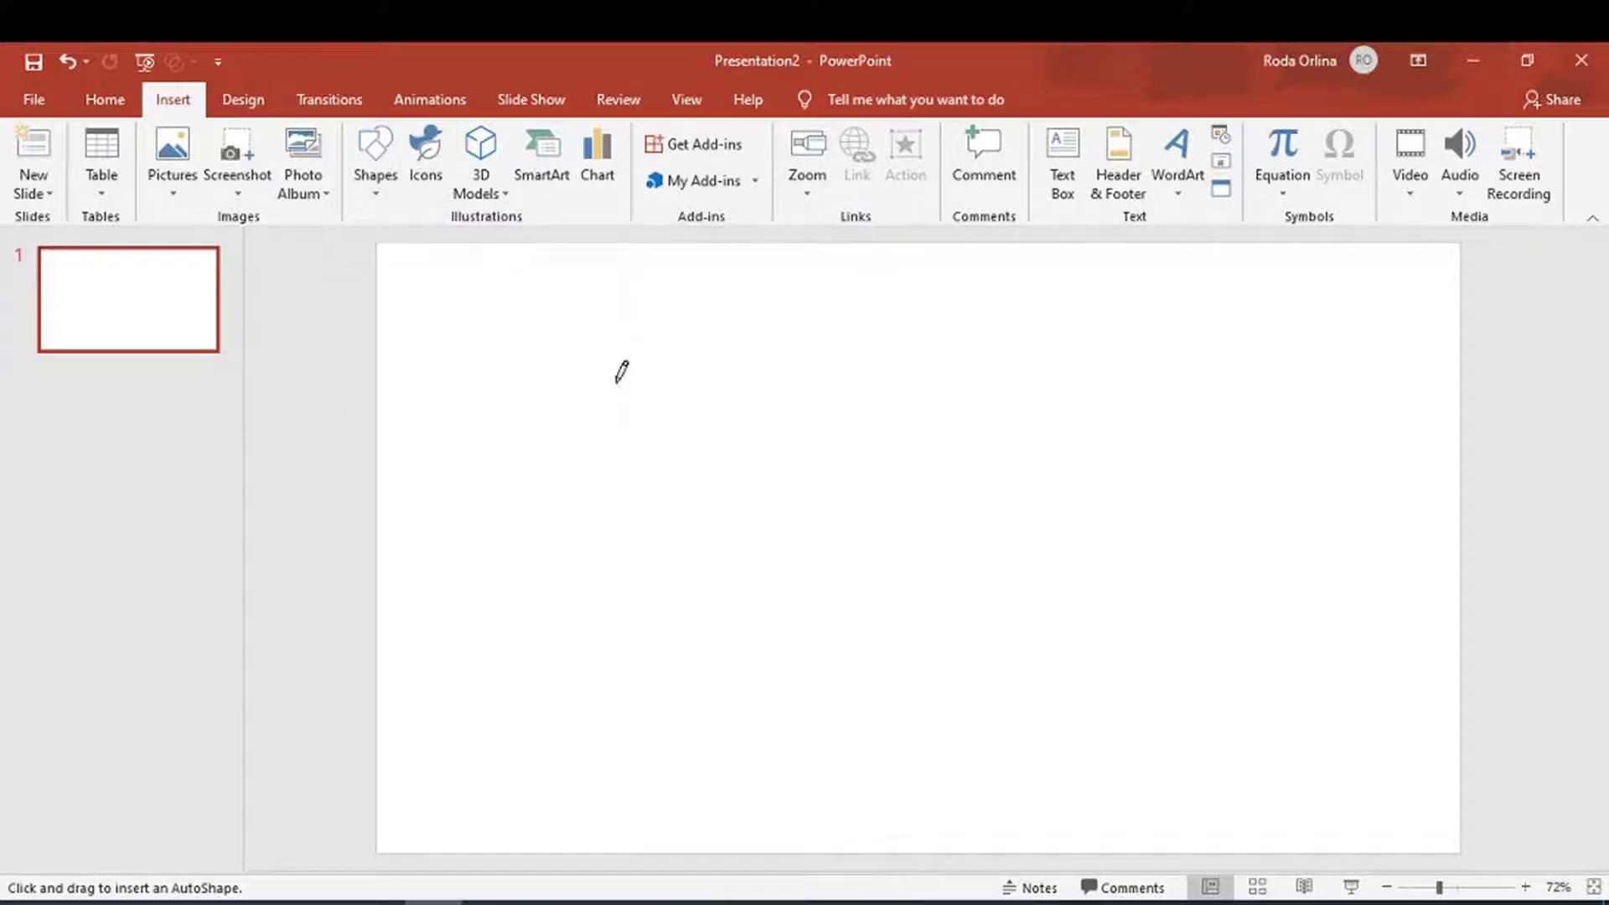
{"action": "mouse_move", "coordinate": [400, 479]}
{"action": "left_mouse_down"}
{"action": "mouse_move", "coordinate": [742, 435]}
{"action": "mouse_move", "coordinate": [1083, 442]}
{"action": "mouse_move", "coordinate": [1193, 420]}
{"action": "mouse_move", "coordinate": [1256, 441]}
{"action": "left_mouse_up"}
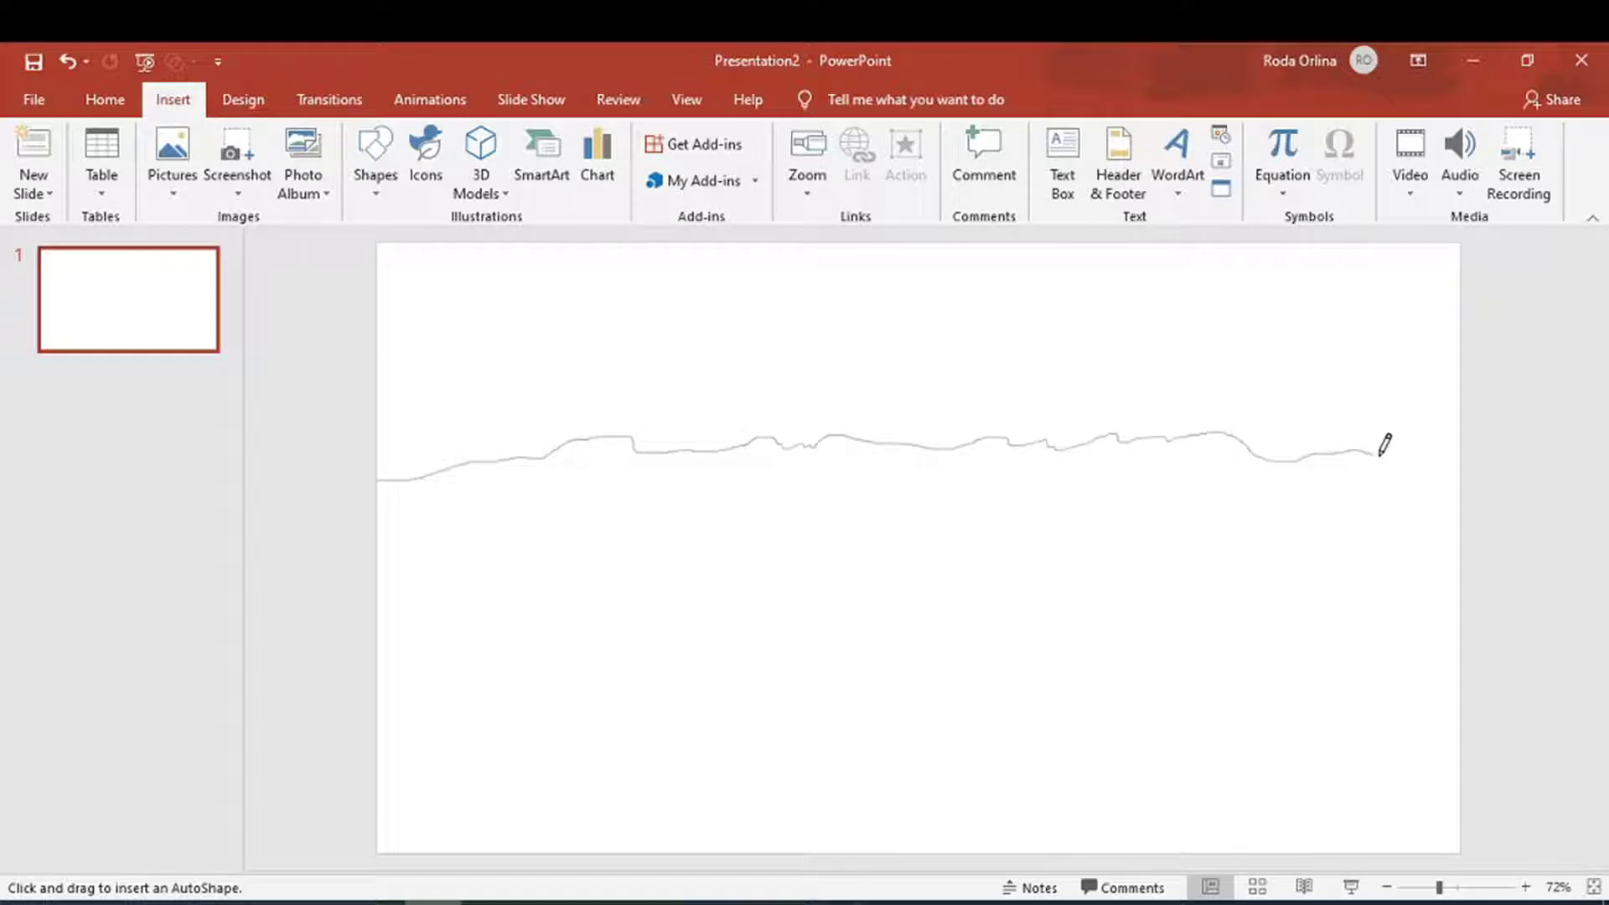
{"action": "mouse_move", "coordinate": [1471, 490]}
{"action": "left_mouse_down"}
{"action": "mouse_move", "coordinate": [367, 508]}
{"action": "mouse_move", "coordinate": [374, 470]}
{"action": "left_mouse_up"}
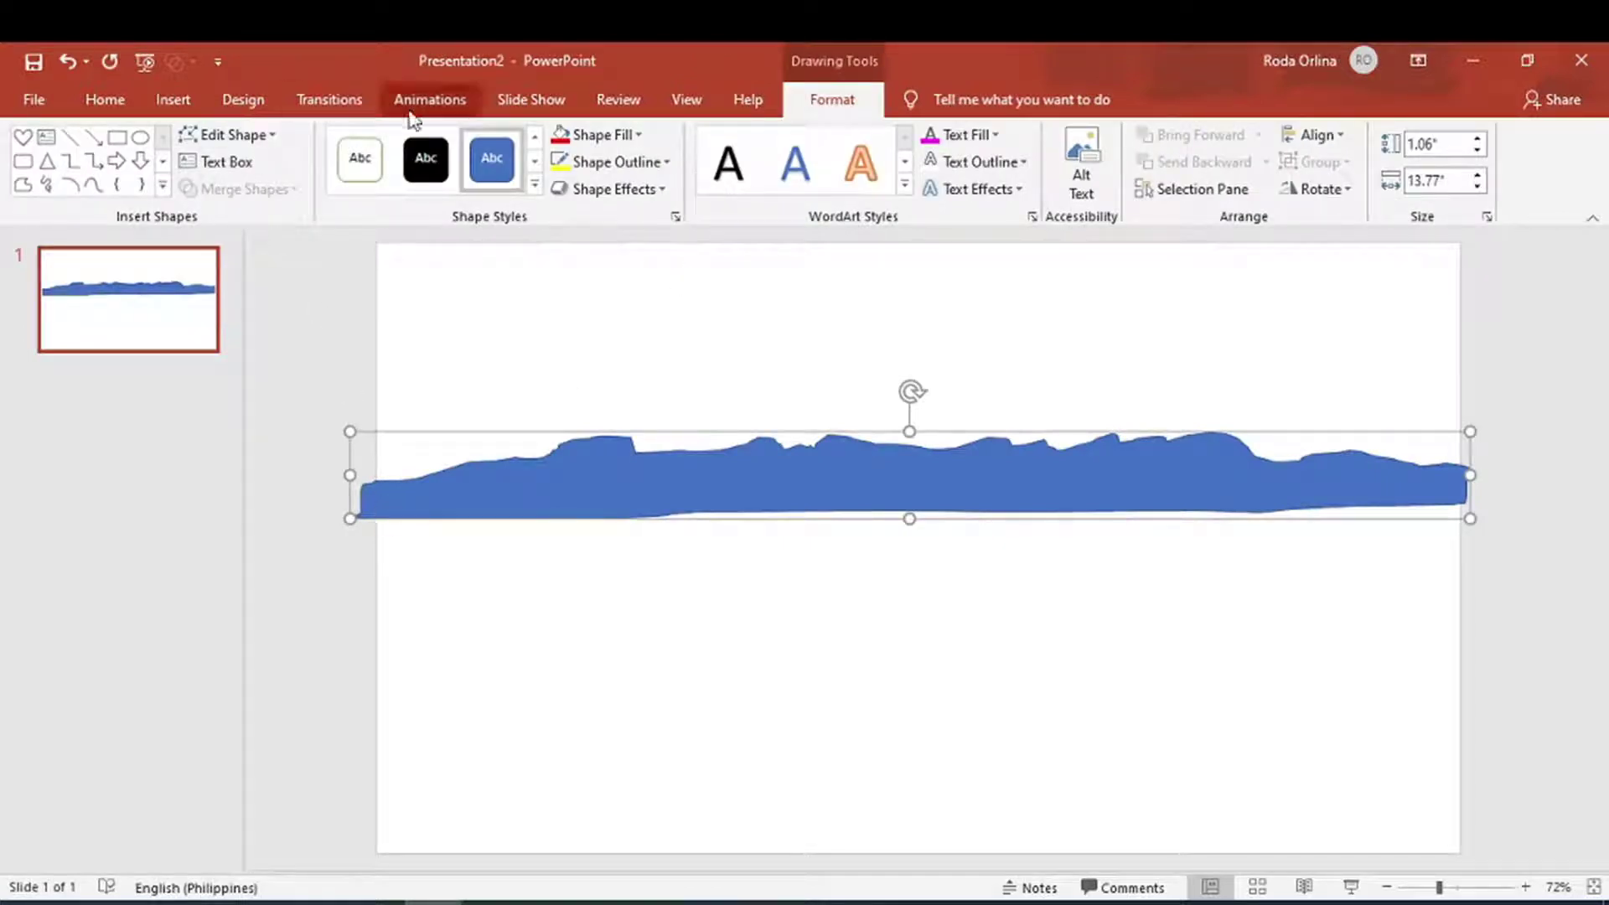
Draw a sloping Scribble field below the hills, from the left edge down to the bottom right
{"action": "left_click", "coordinate": [169, 103]}
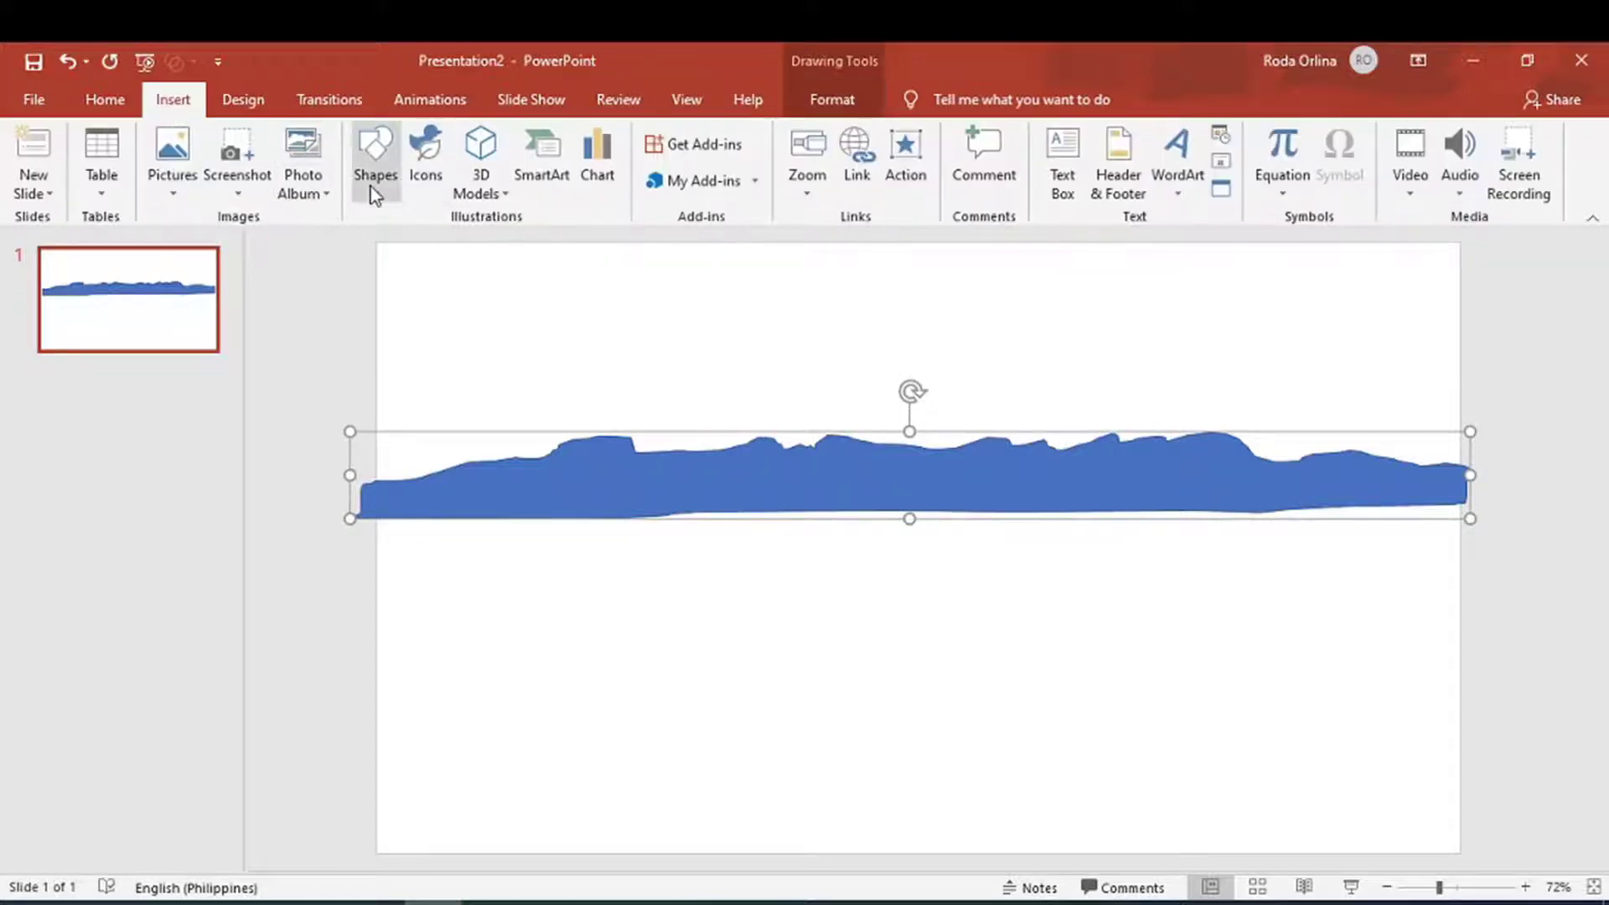
{"action": "left_click", "coordinate": [372, 189]}
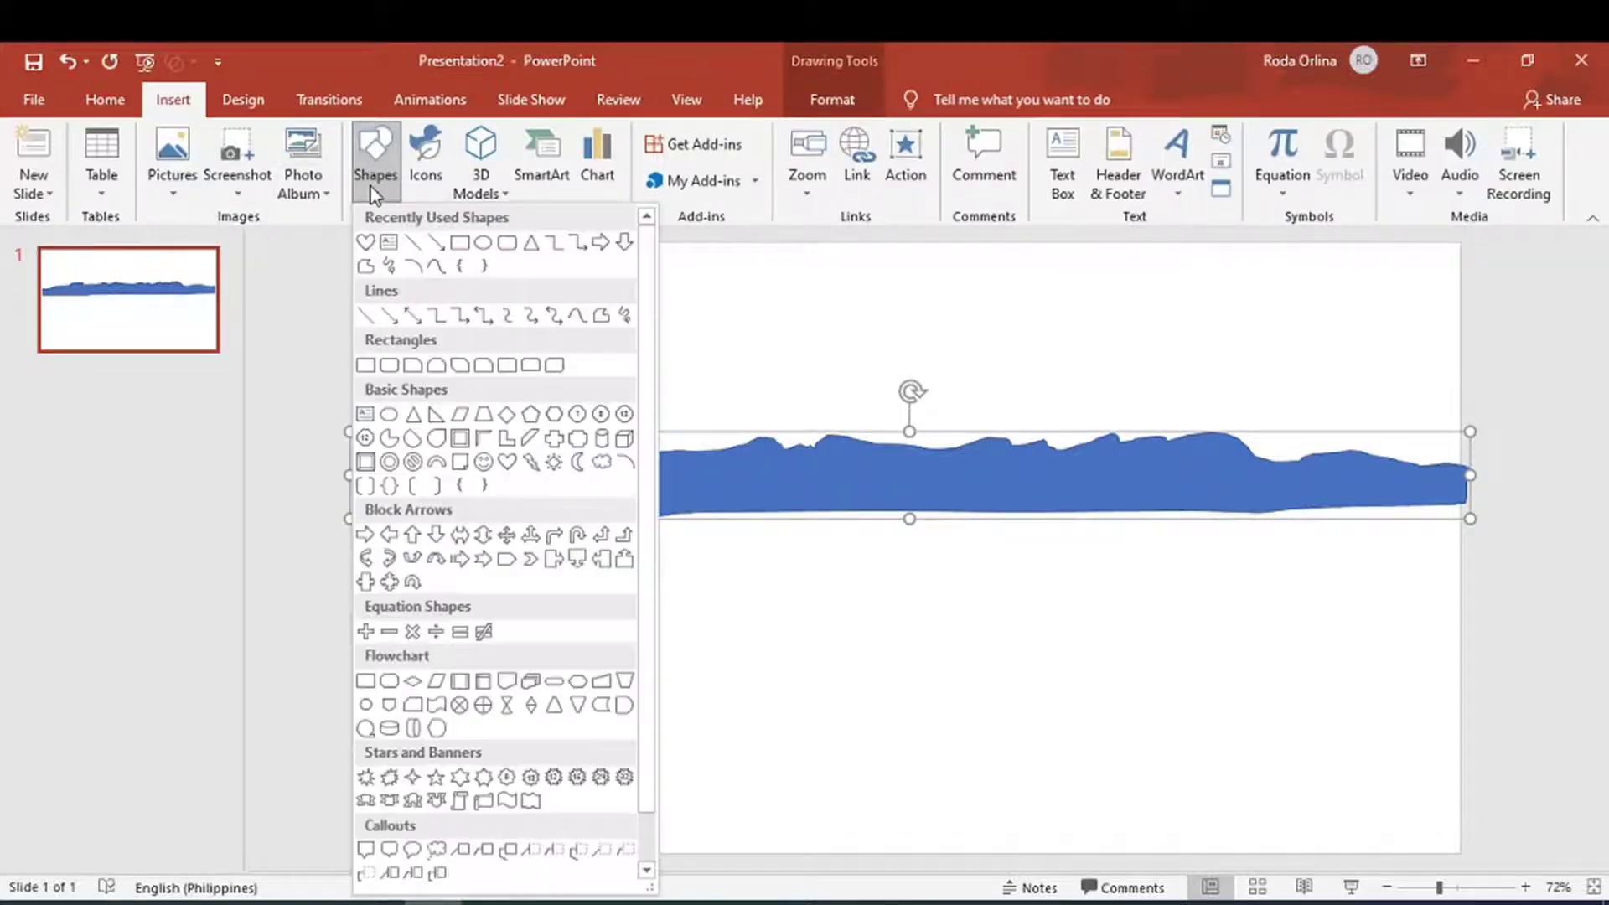
{"action": "left_click", "coordinate": [624, 317]}
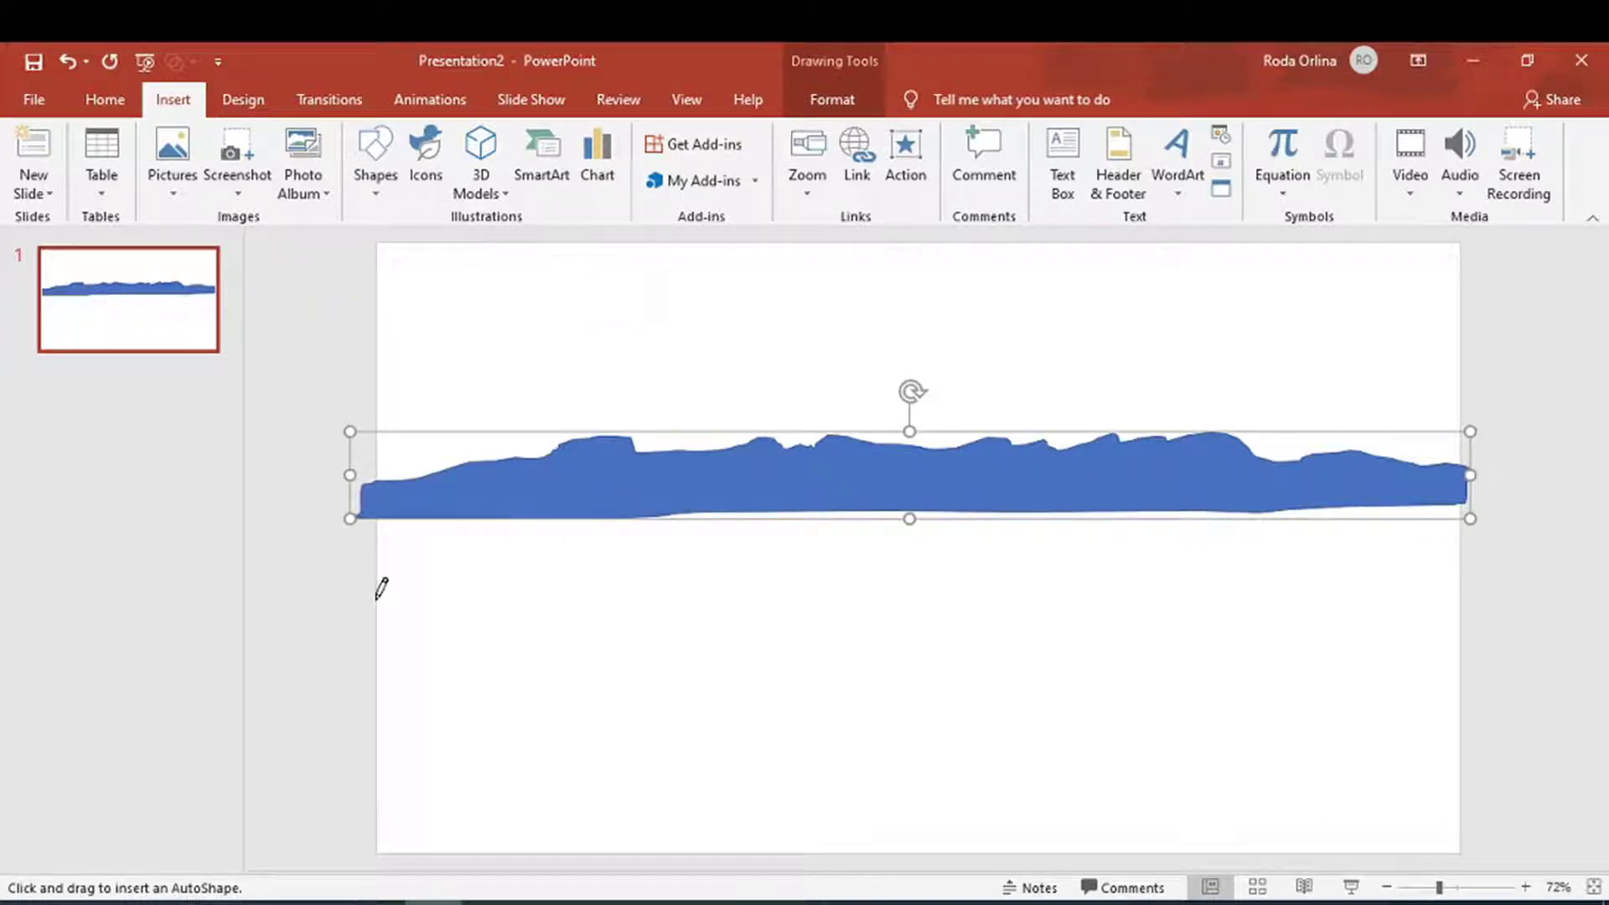
{"action": "left_click_drag", "start_coordinate": [381, 589], "coordinate": [684, 682]}
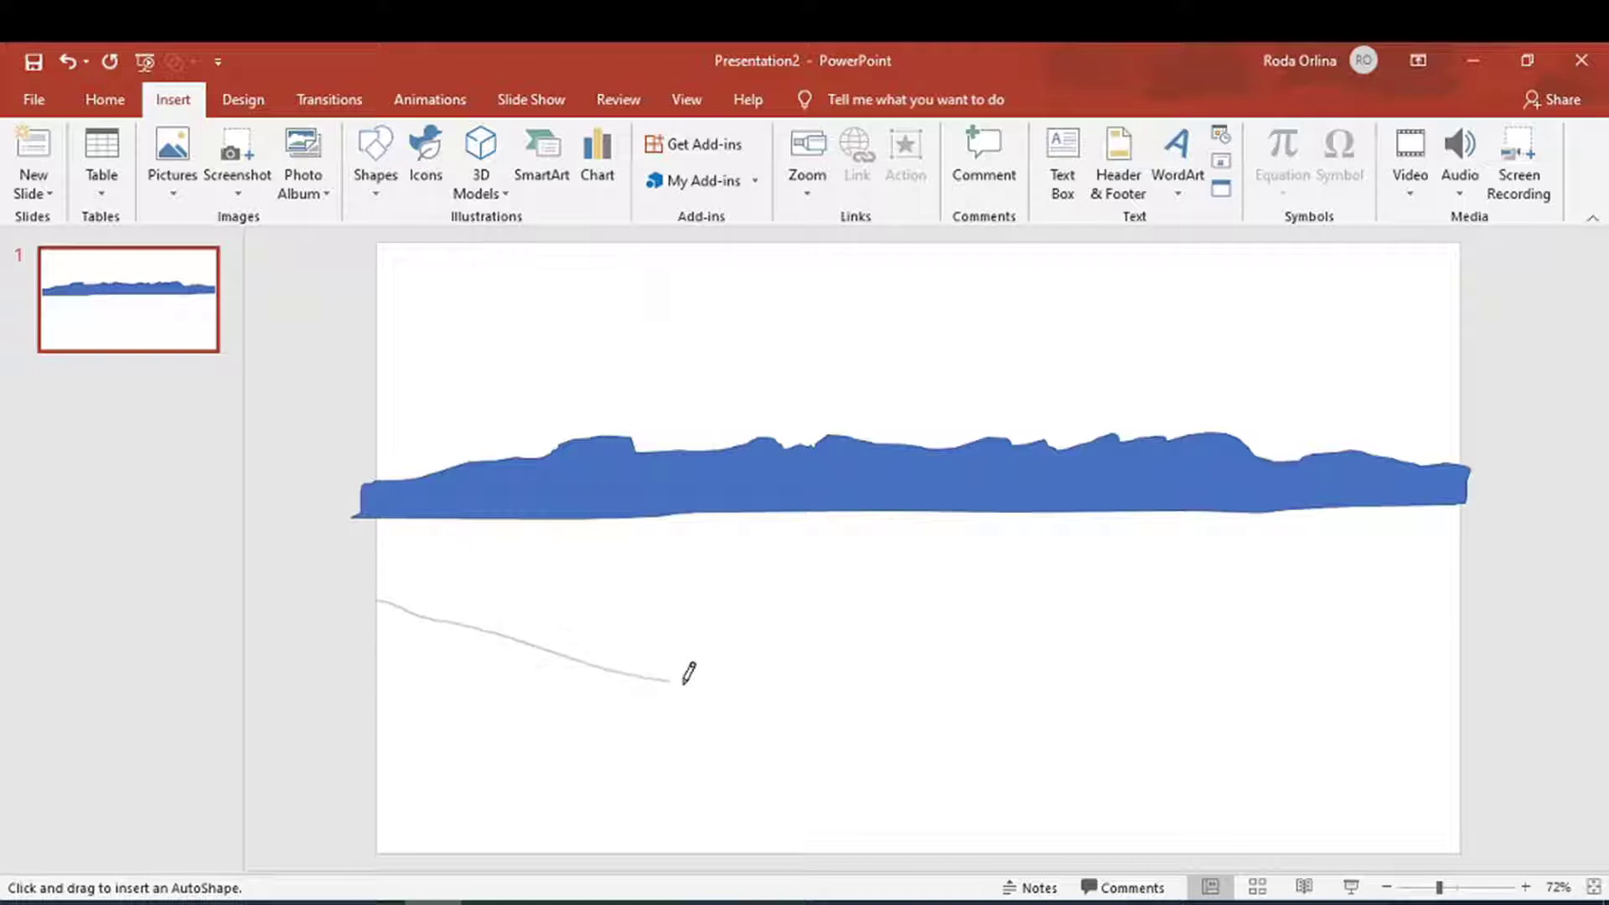
{"action": "left_click_drag", "start_coordinate": [689, 673], "coordinate": [1458, 805]}
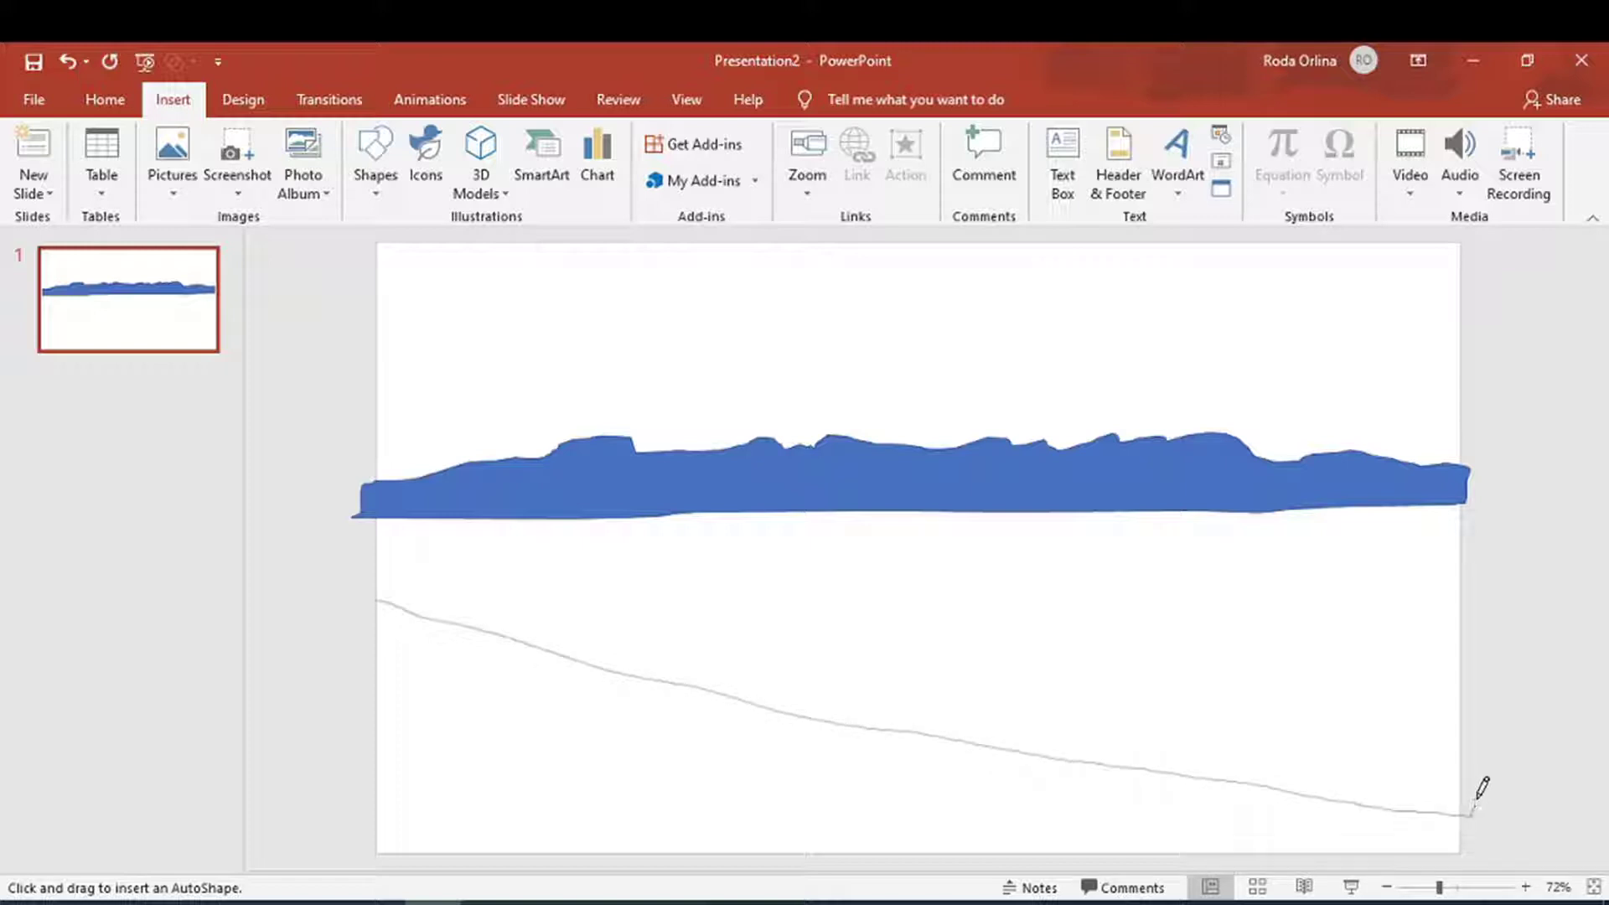
{"action": "left_click_drag", "start_coordinate": [1479, 721], "coordinate": [1463, 493]}
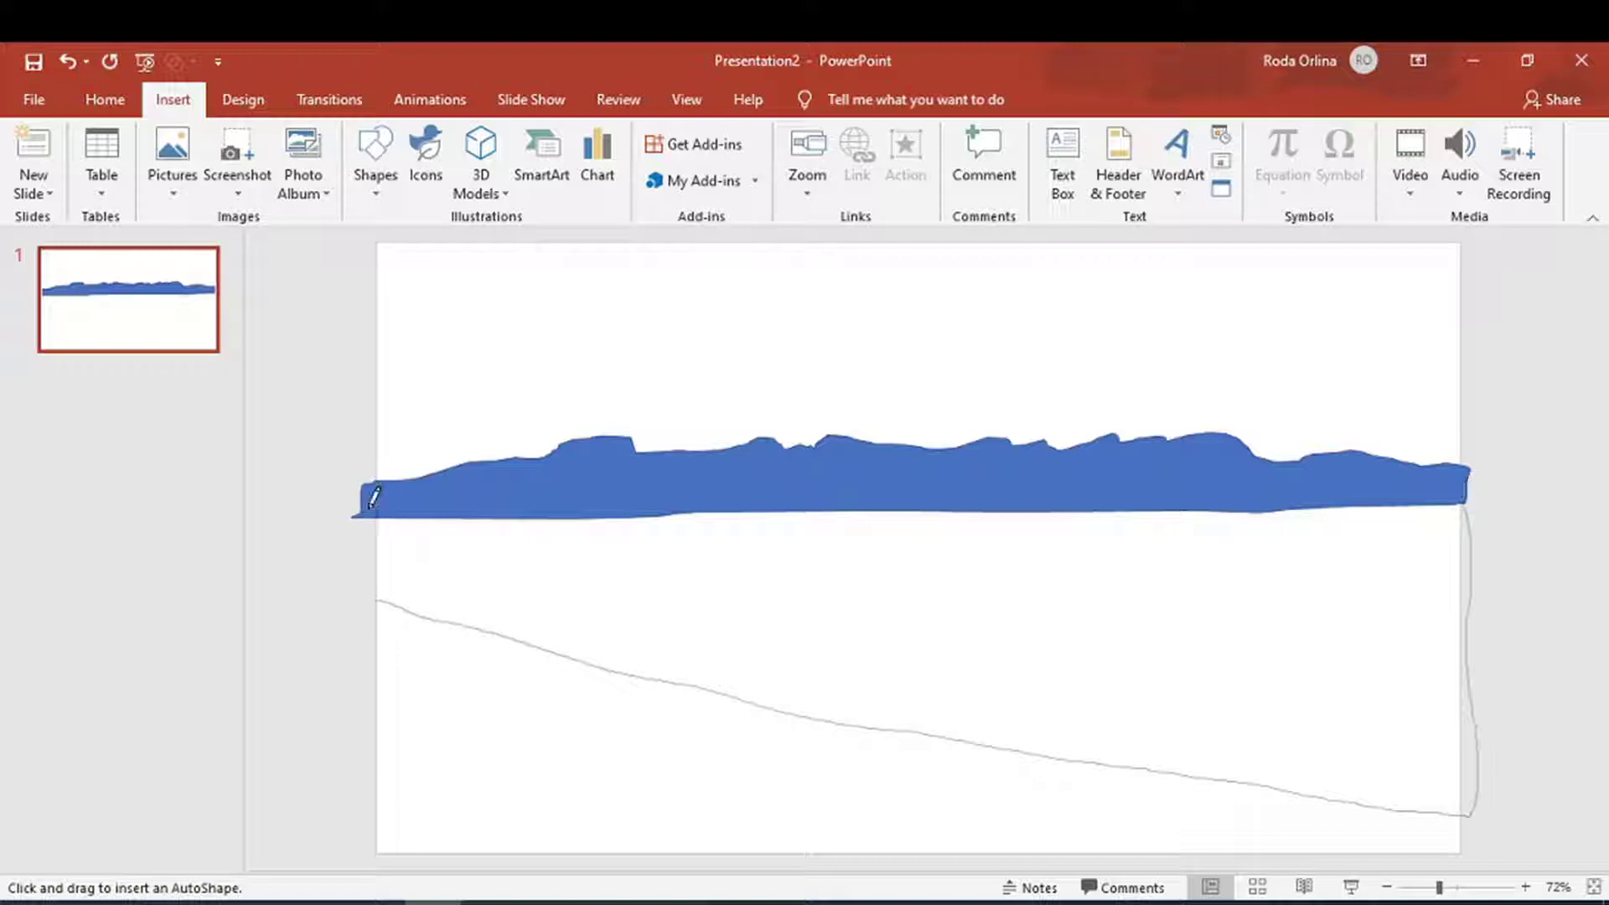
{"action": "left_click_drag", "start_coordinate": [373, 498], "coordinate": [378, 587]}
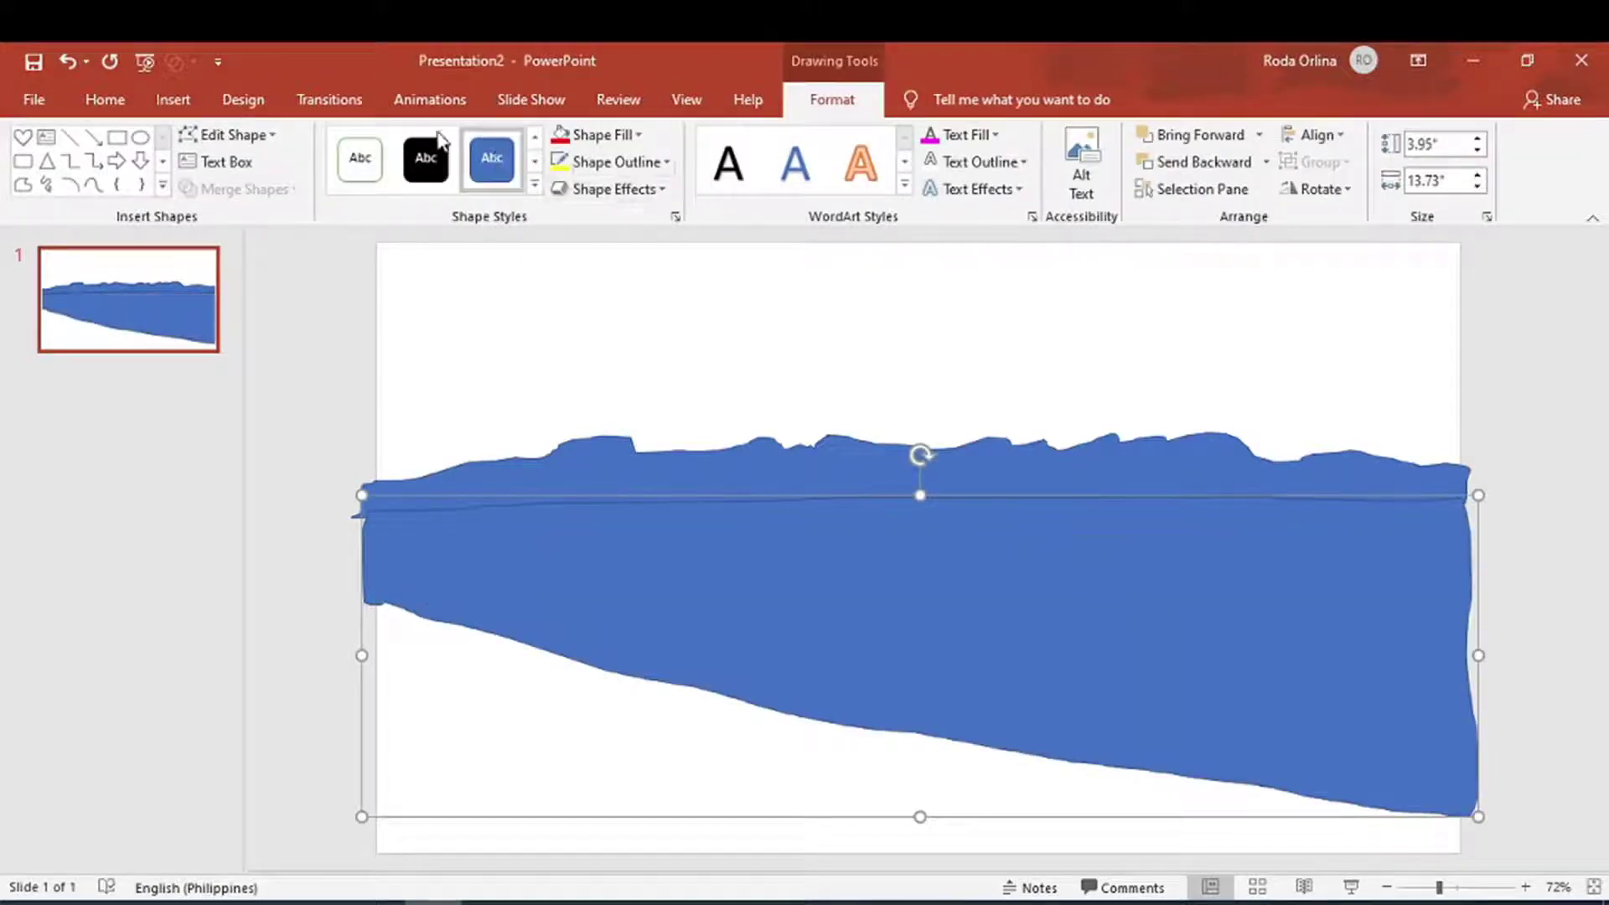
Fill the field light green and recolour the hills dark green
{"action": "left_click", "coordinate": [606, 133]}
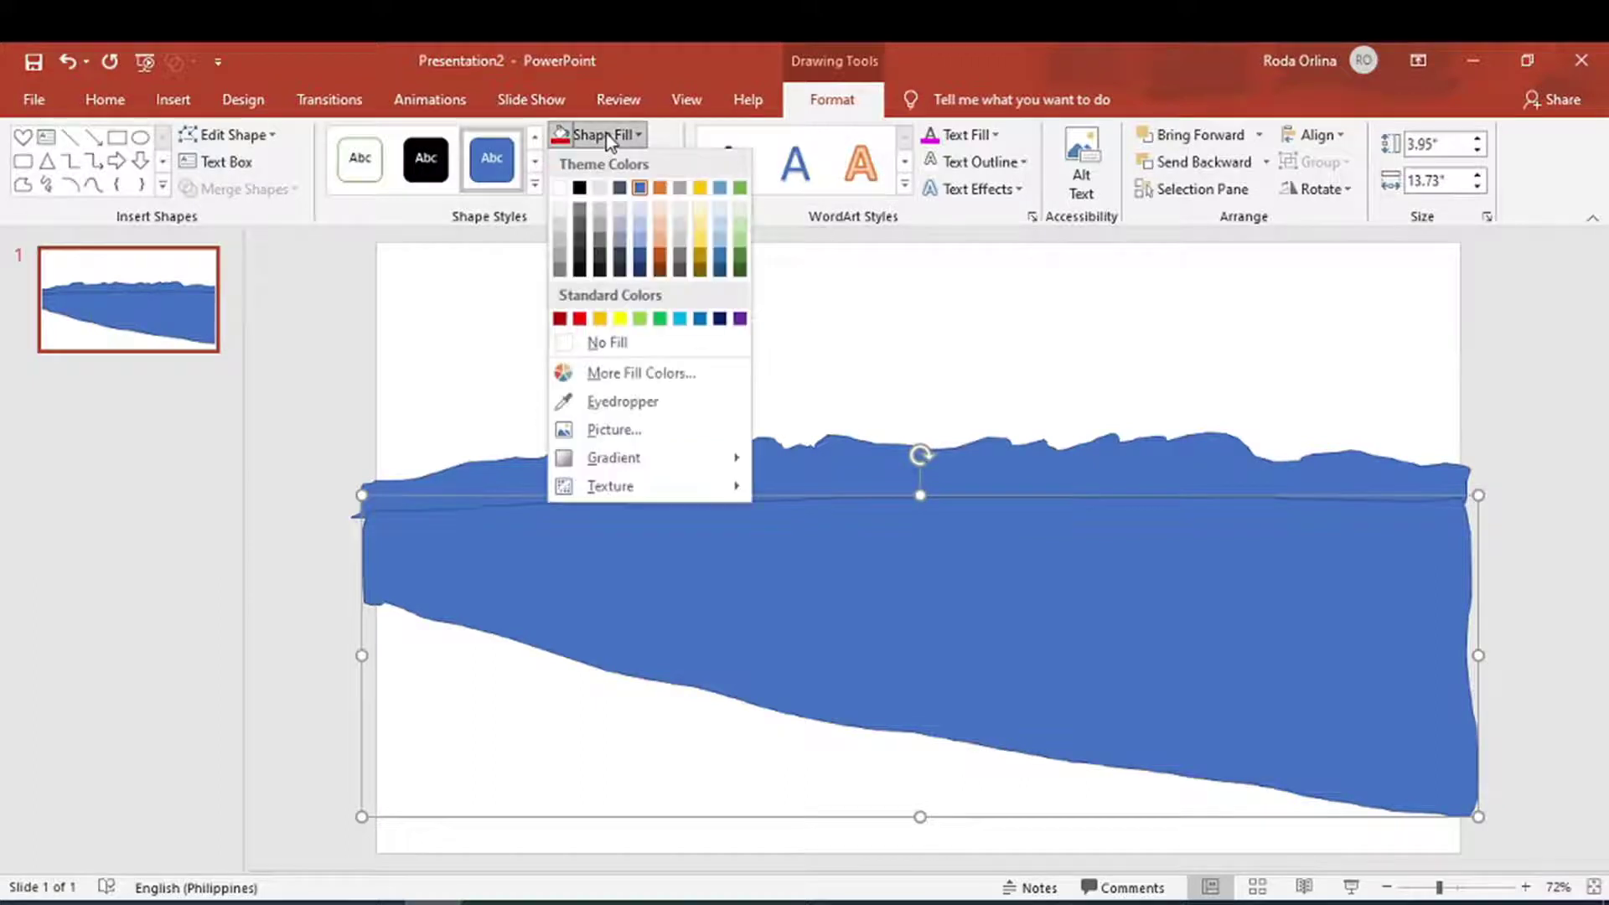
{"action": "left_click", "coordinate": [743, 228]}
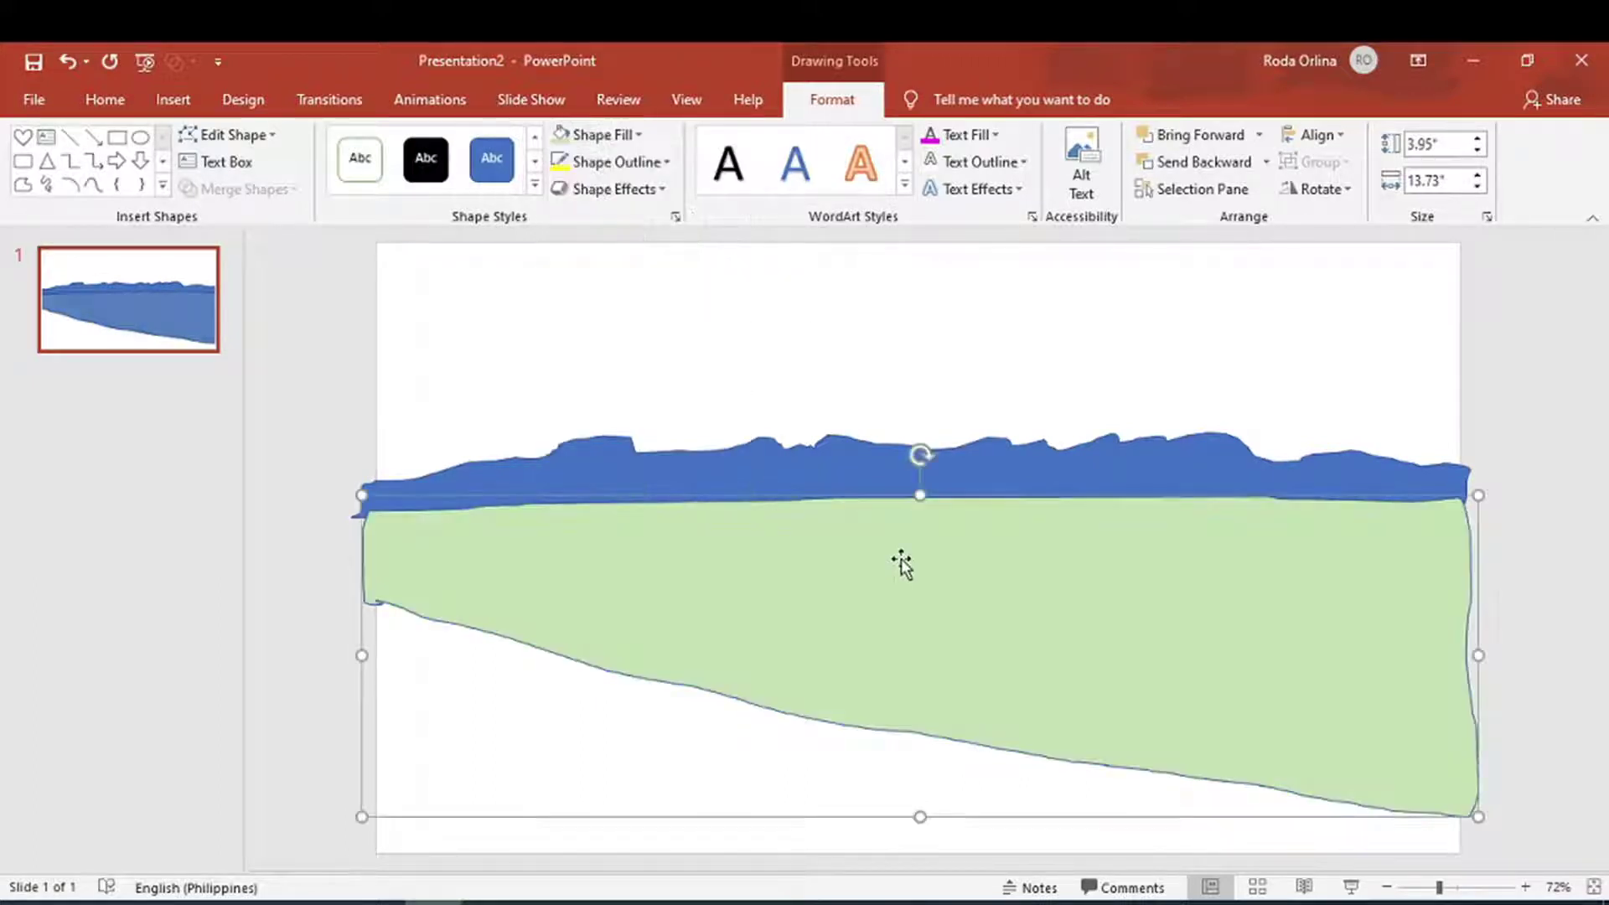
{"action": "left_click", "coordinate": [813, 488]}
{"action": "left_click", "coordinate": [606, 134]}
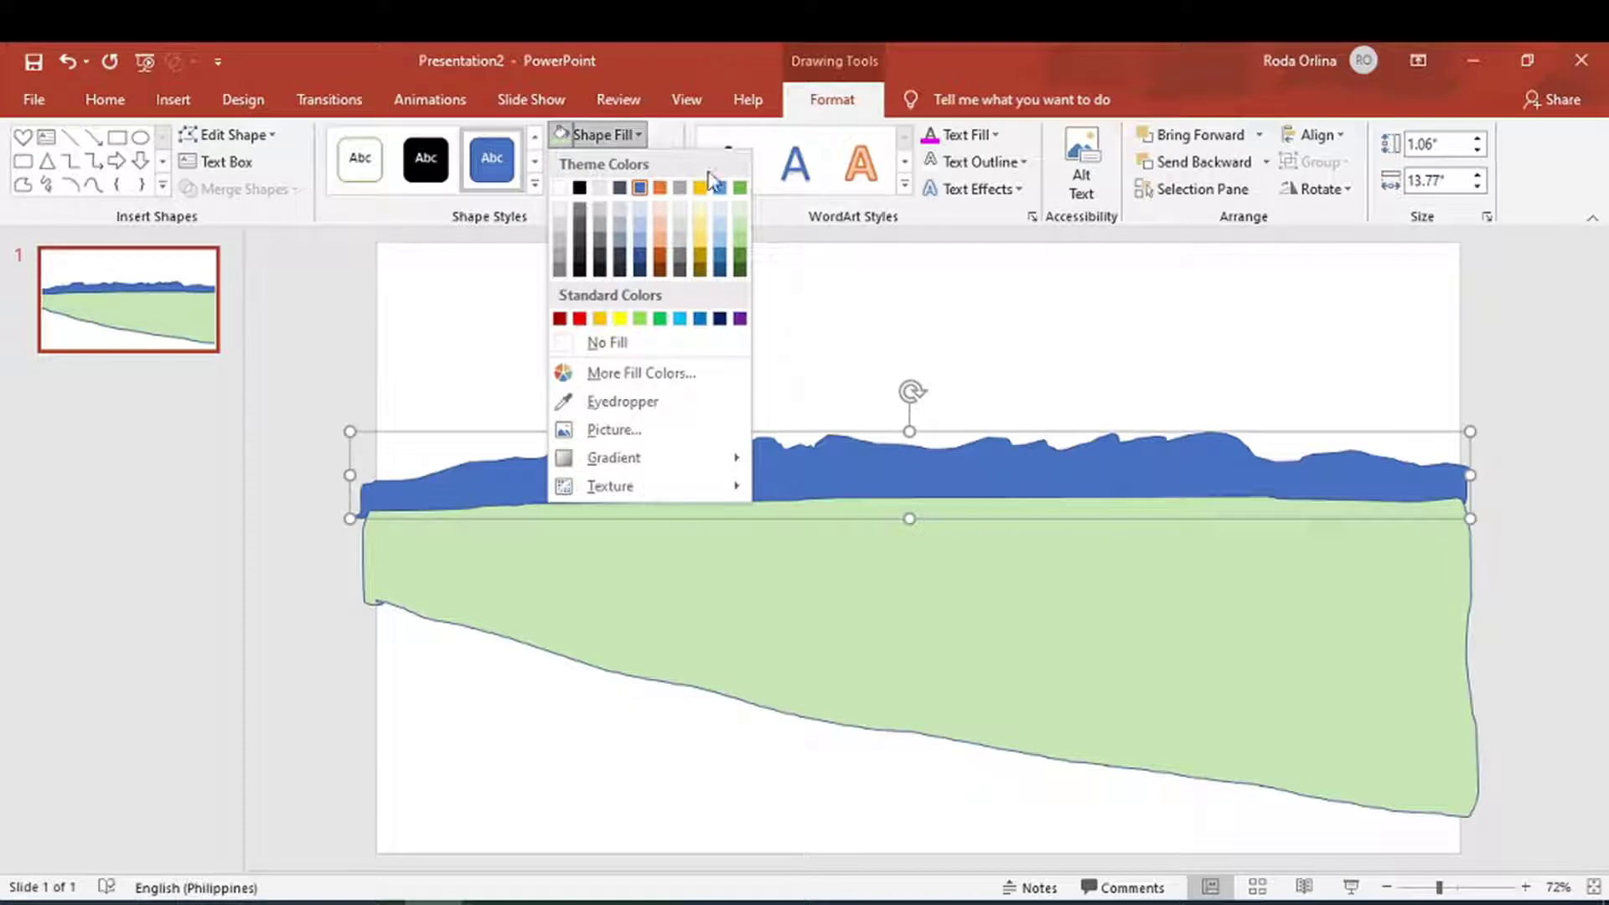
{"action": "left_click", "coordinate": [741, 270]}
{"action": "left_click", "coordinate": [441, 456]}
{"action": "left_click", "coordinate": [173, 99]}
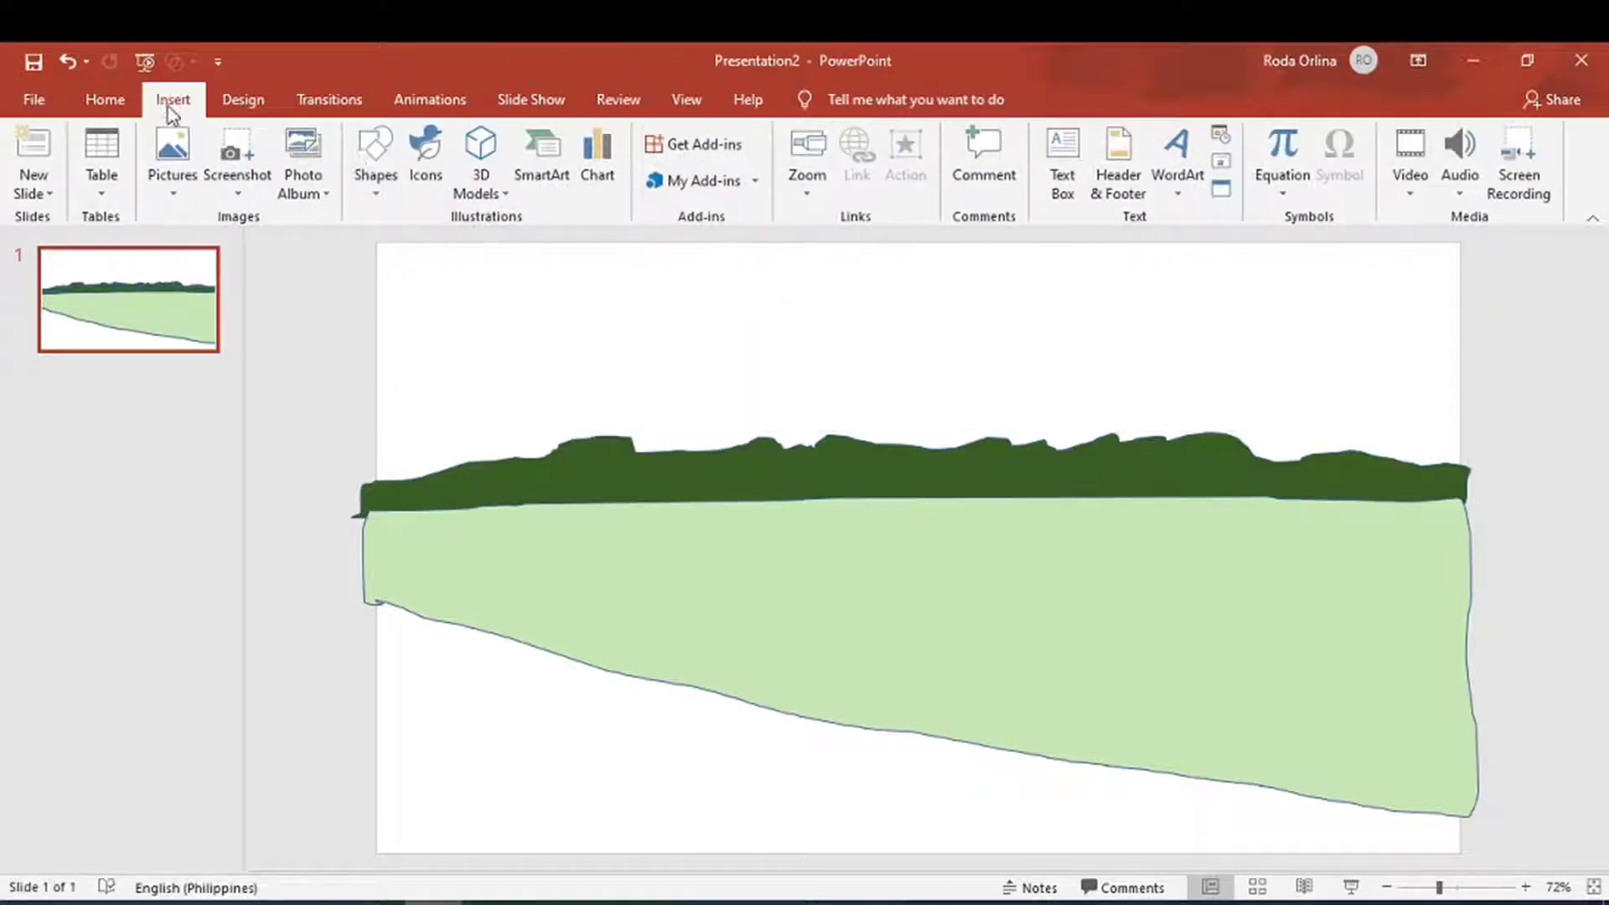
{"action": "left_click", "coordinate": [374, 168]}
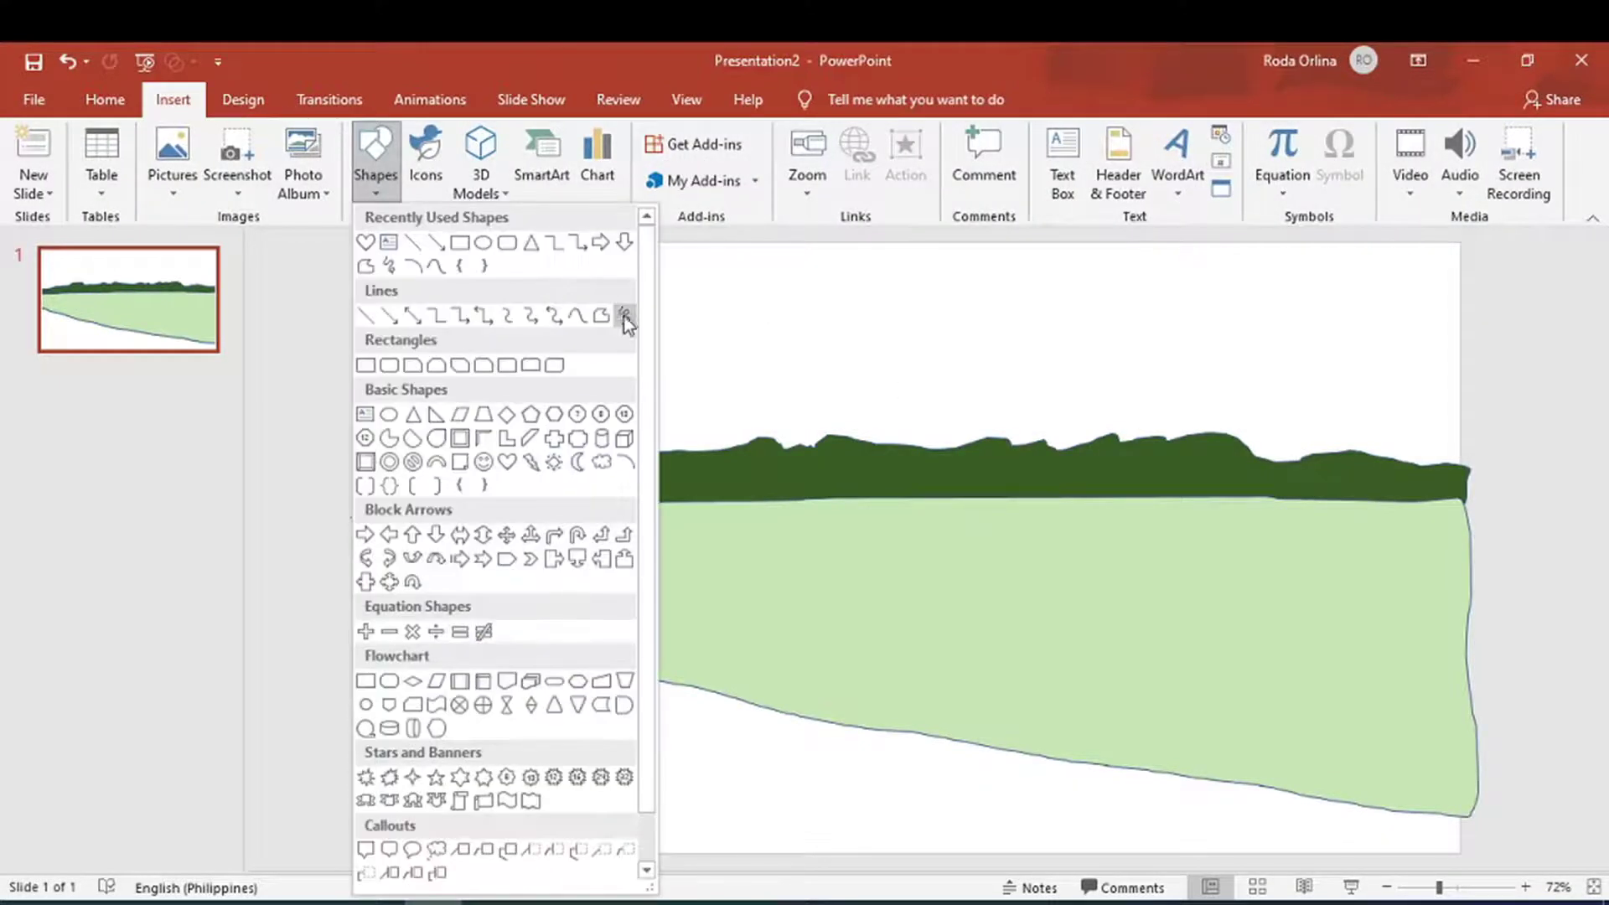
Draw a triangular Scribble wedge in the slide's bottom-left corner
{"action": "left_click", "coordinate": [622, 316]}
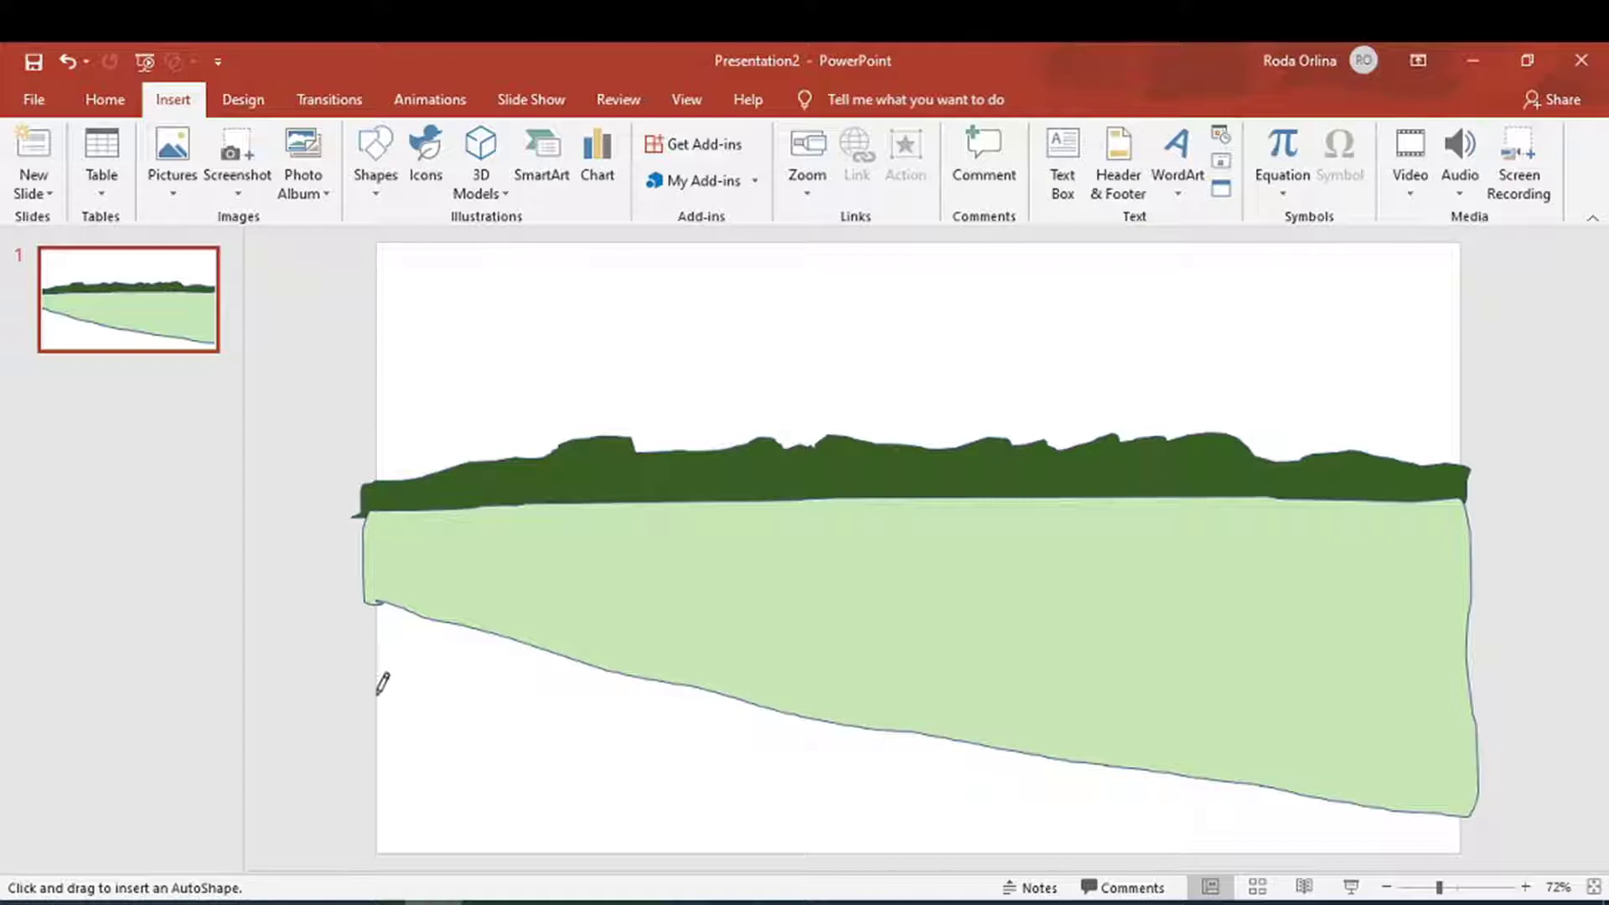
{"action": "left_click_drag", "start_coordinate": [374, 698], "coordinate": [613, 860]}
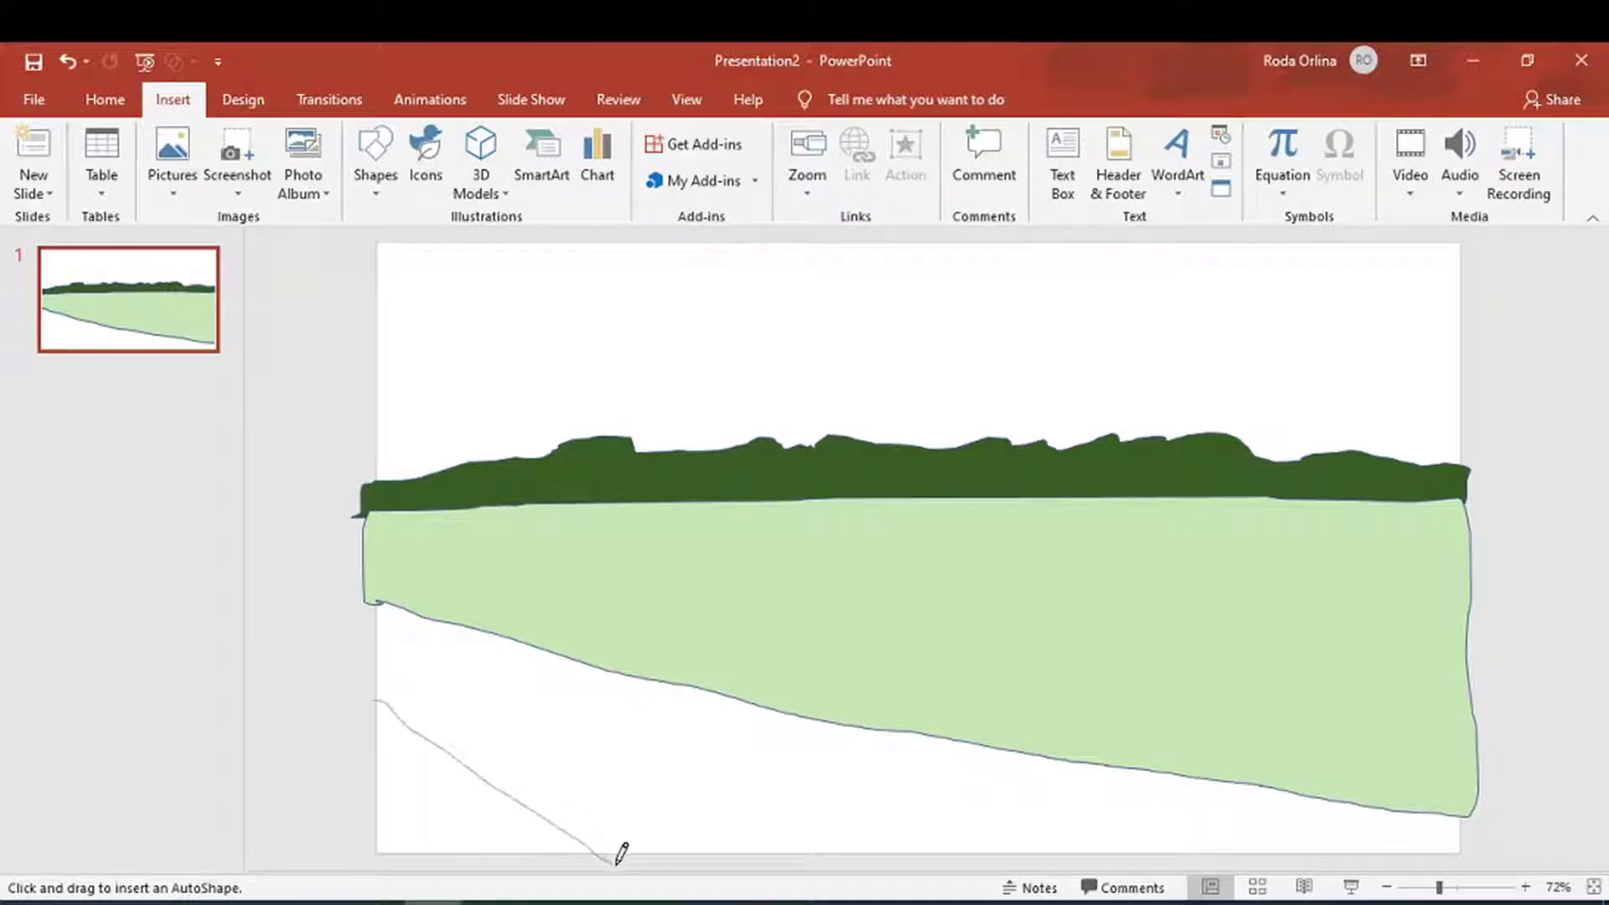
{"action": "left_click_drag", "start_coordinate": [615, 862], "coordinate": [546, 871]}
{"action": "left_click_drag", "start_coordinate": [371, 758], "coordinate": [374, 698]}
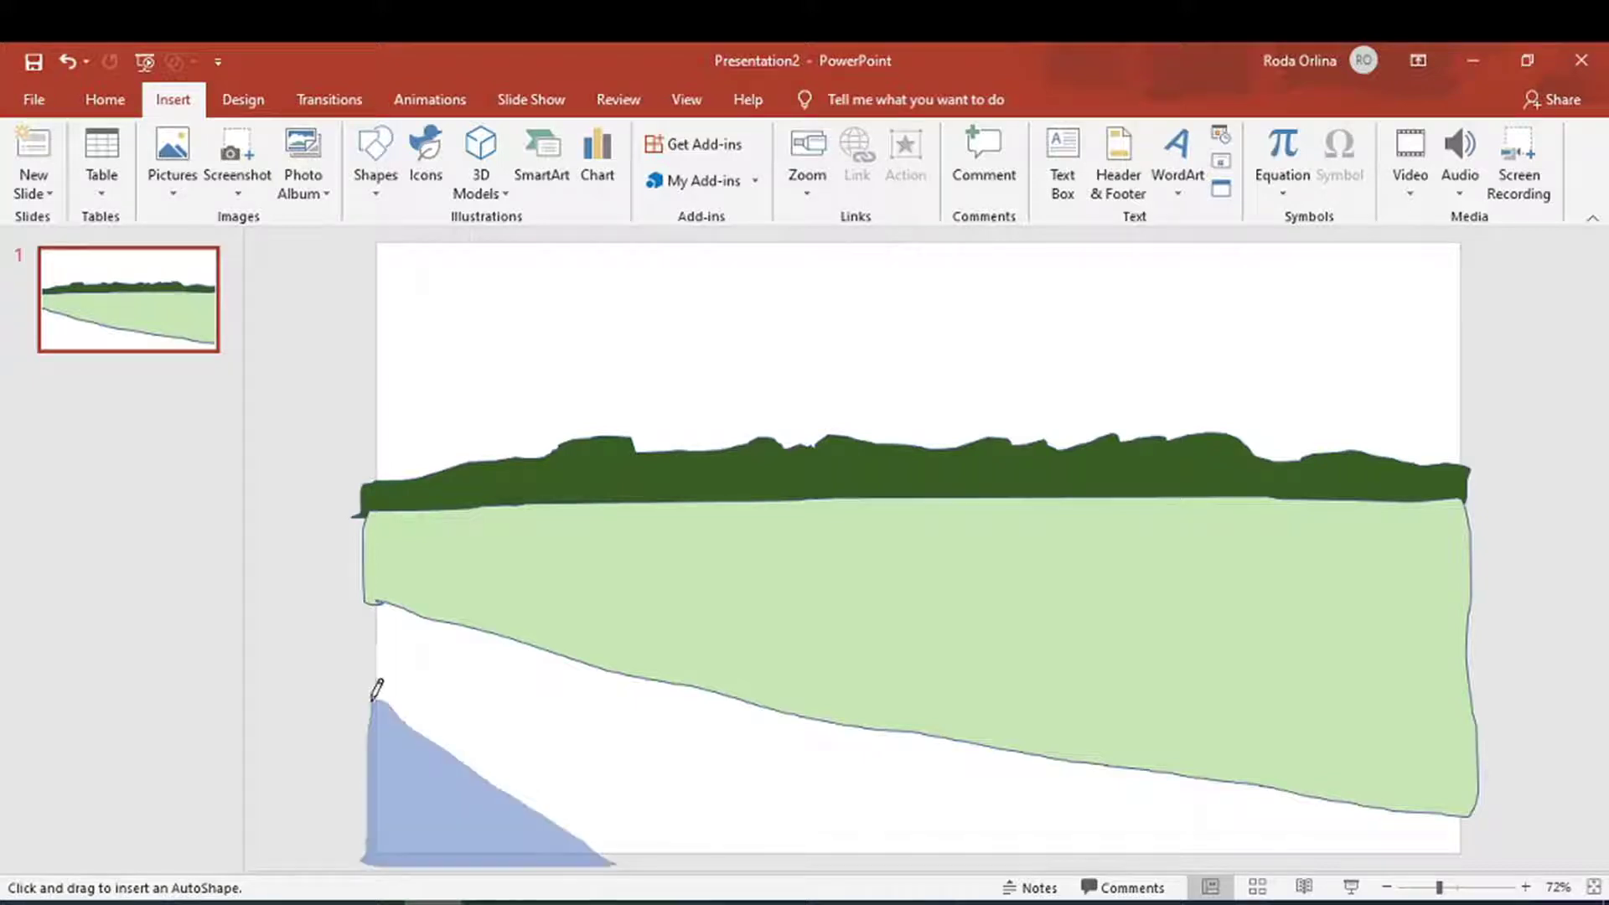
Shorten the green field to 3.03 inches tall
{"action": "left_click", "coordinate": [908, 633]}
{"action": "left_click_drag", "start_coordinate": [922, 811], "coordinate": [941, 731]}
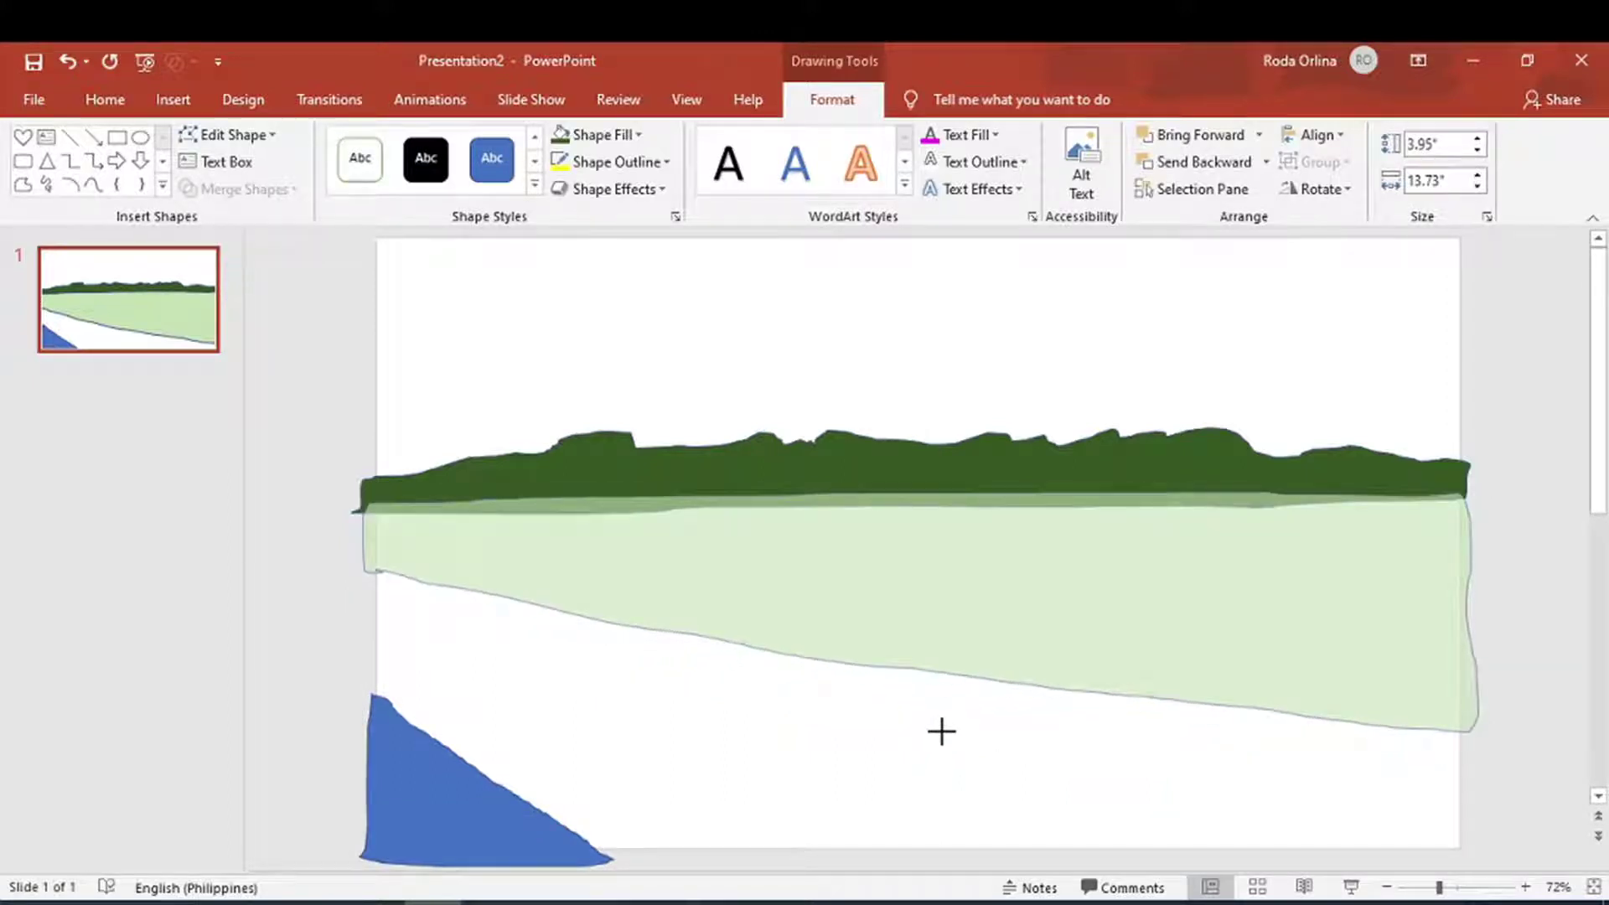
{"action": "left_click_drag", "start_coordinate": [941, 731], "coordinate": [945, 738]}
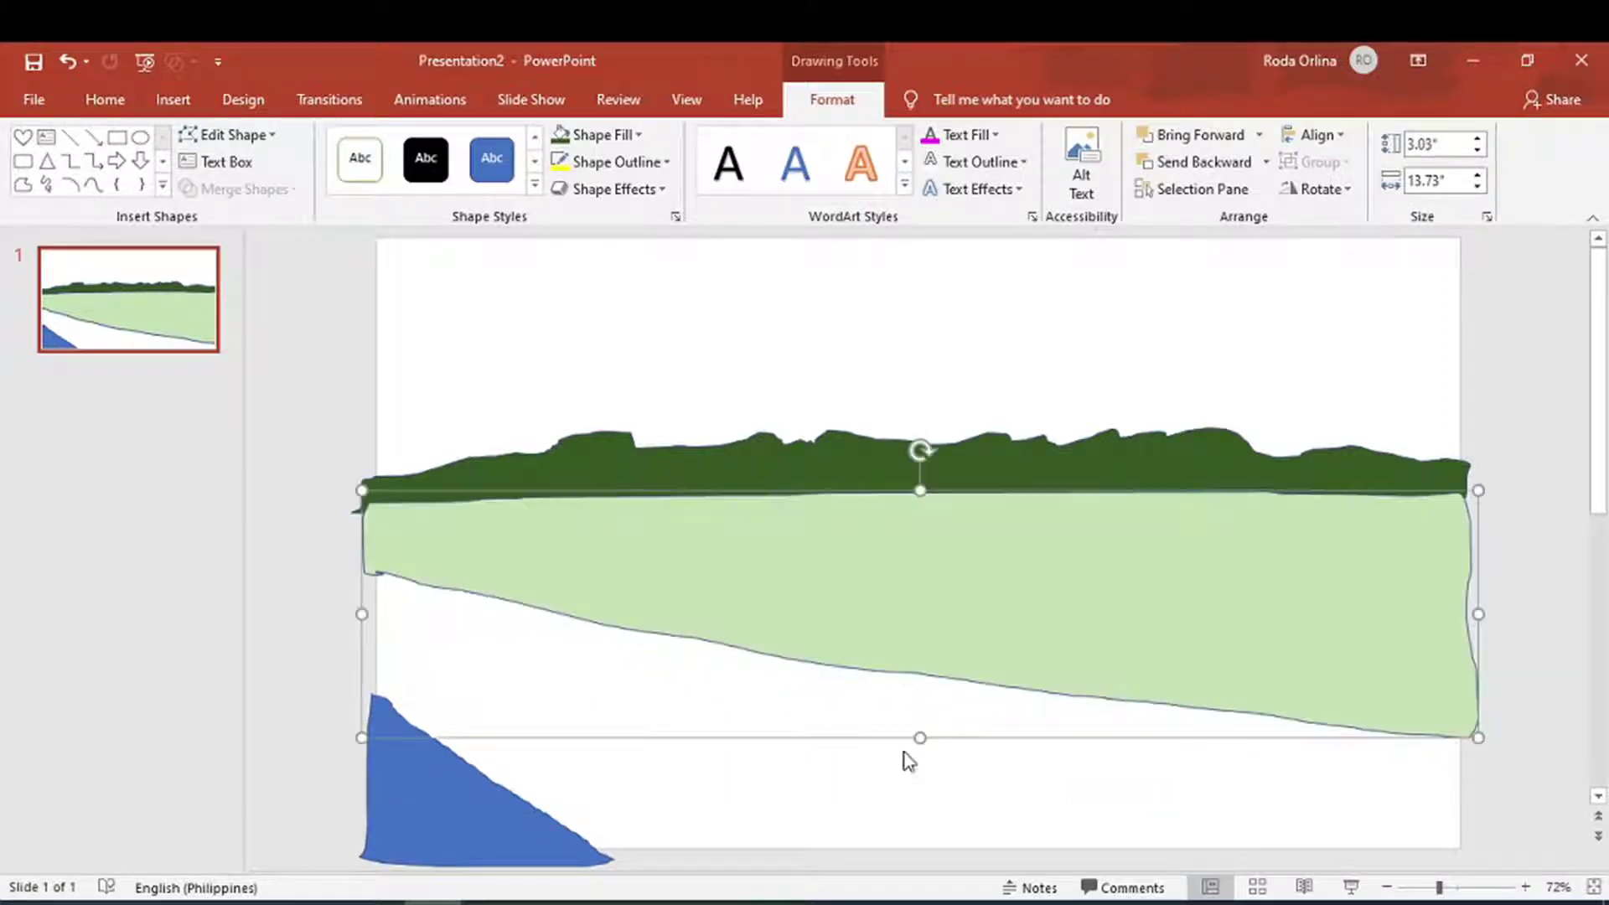
Enlarge the corner wedge up and right and fill it dark brown
{"action": "left_click", "coordinate": [536, 838]}
{"action": "mouse_move", "coordinate": [605, 693]}
{"action": "left_mouse_down"}
{"action": "mouse_move", "coordinate": [667, 663]}
{"action": "mouse_move", "coordinate": [653, 664]}
{"action": "left_mouse_up"}
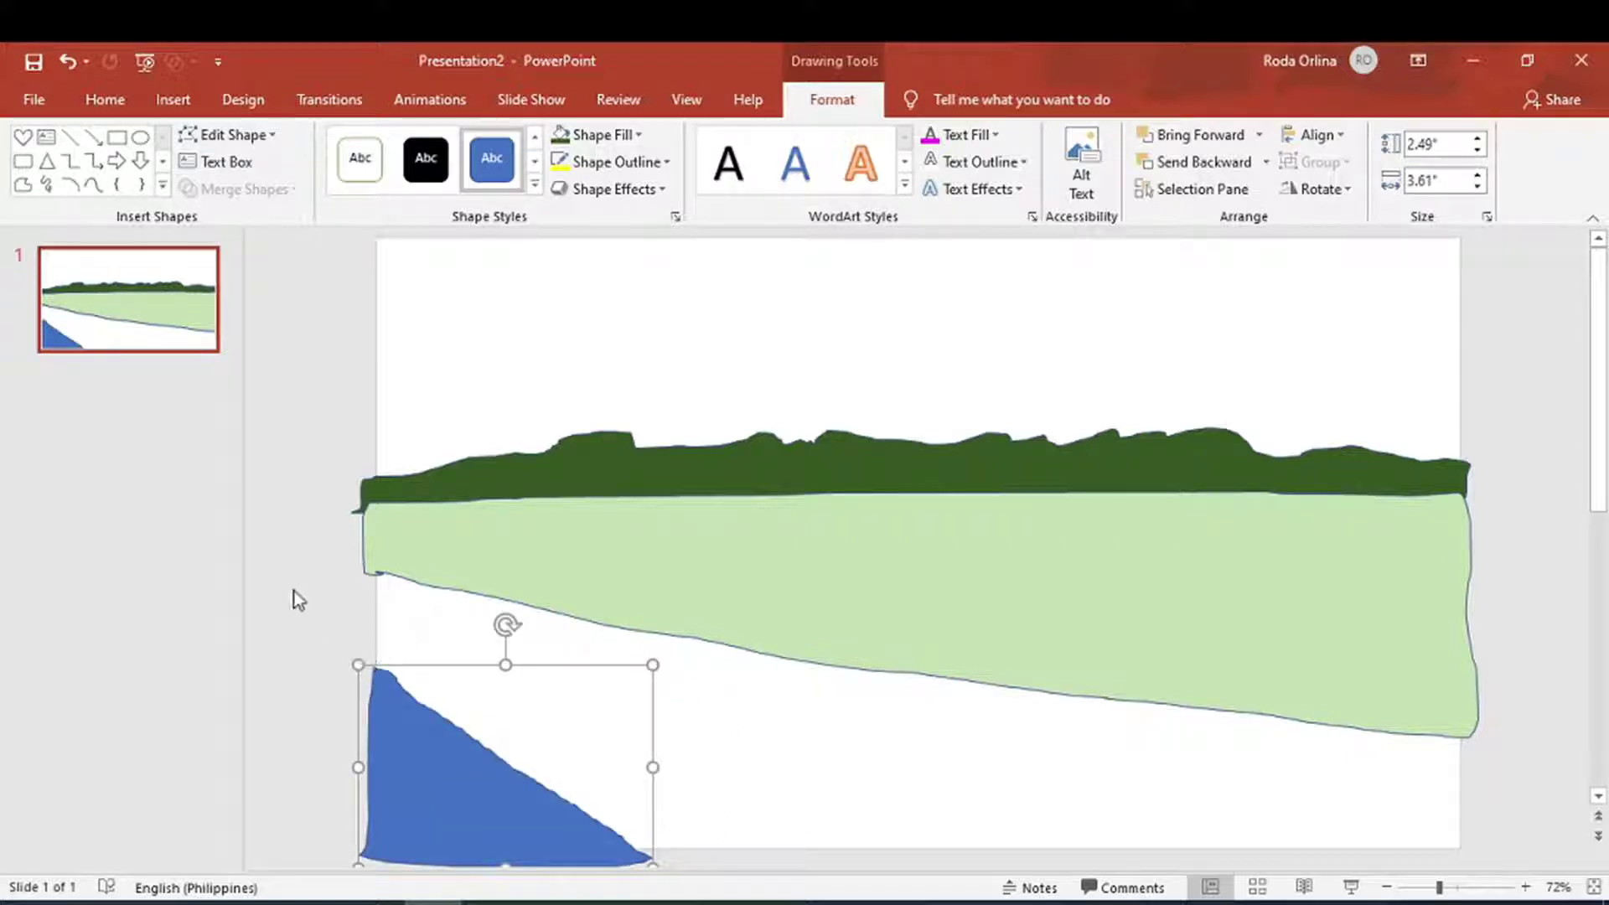
{"action": "left_click", "coordinate": [639, 136]}
{"action": "left_click", "coordinate": [661, 271]}
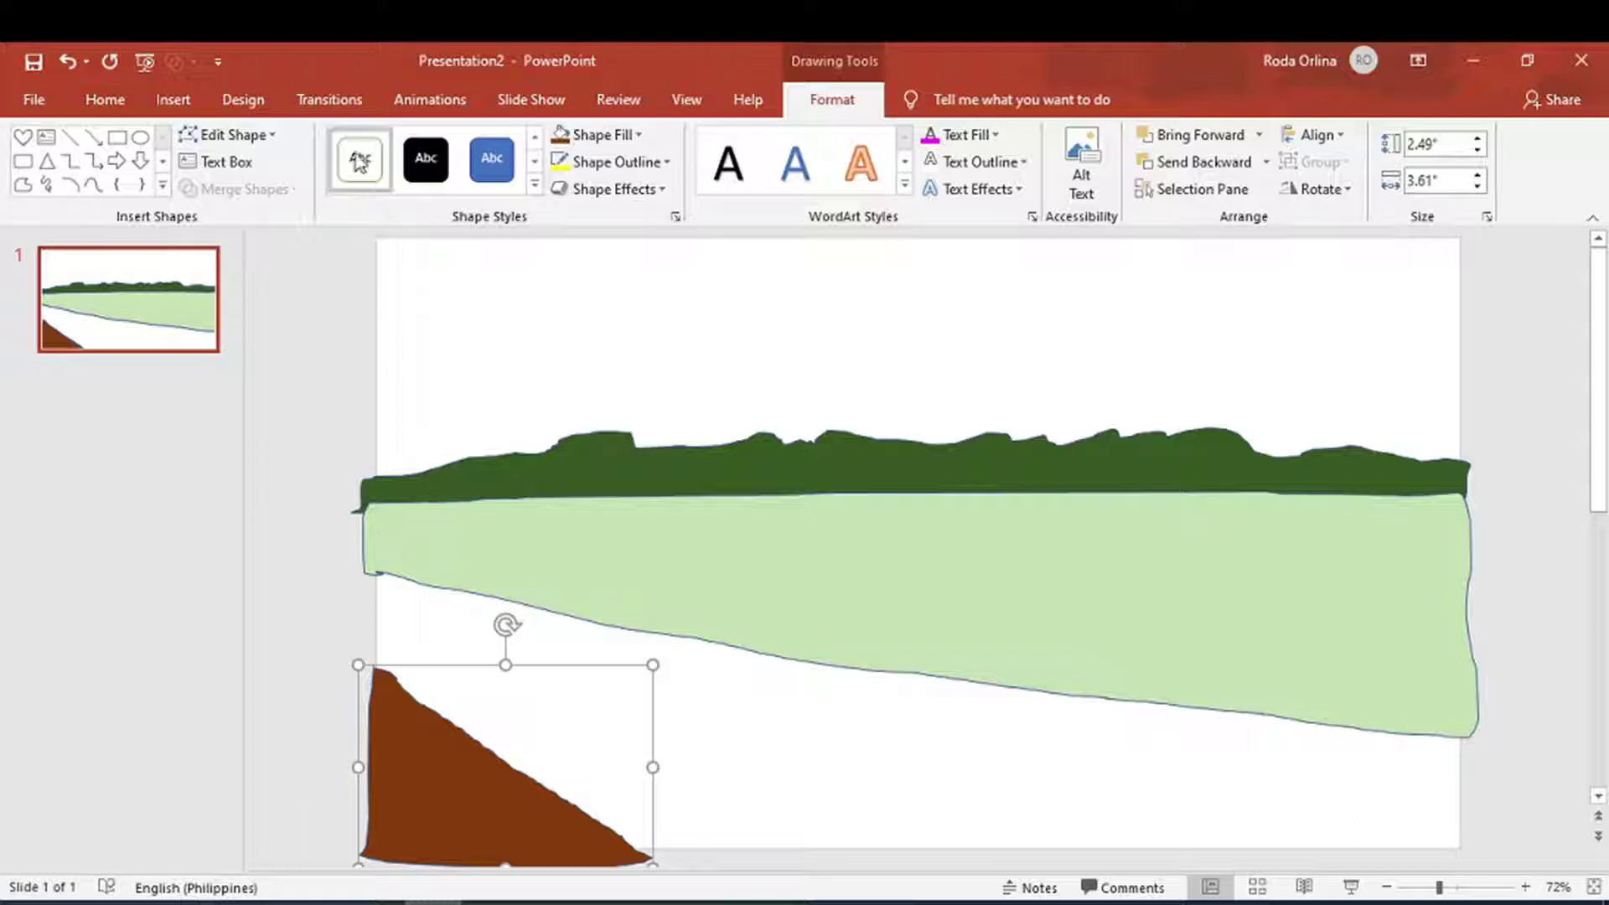
{"action": "left_click", "coordinate": [172, 100]}
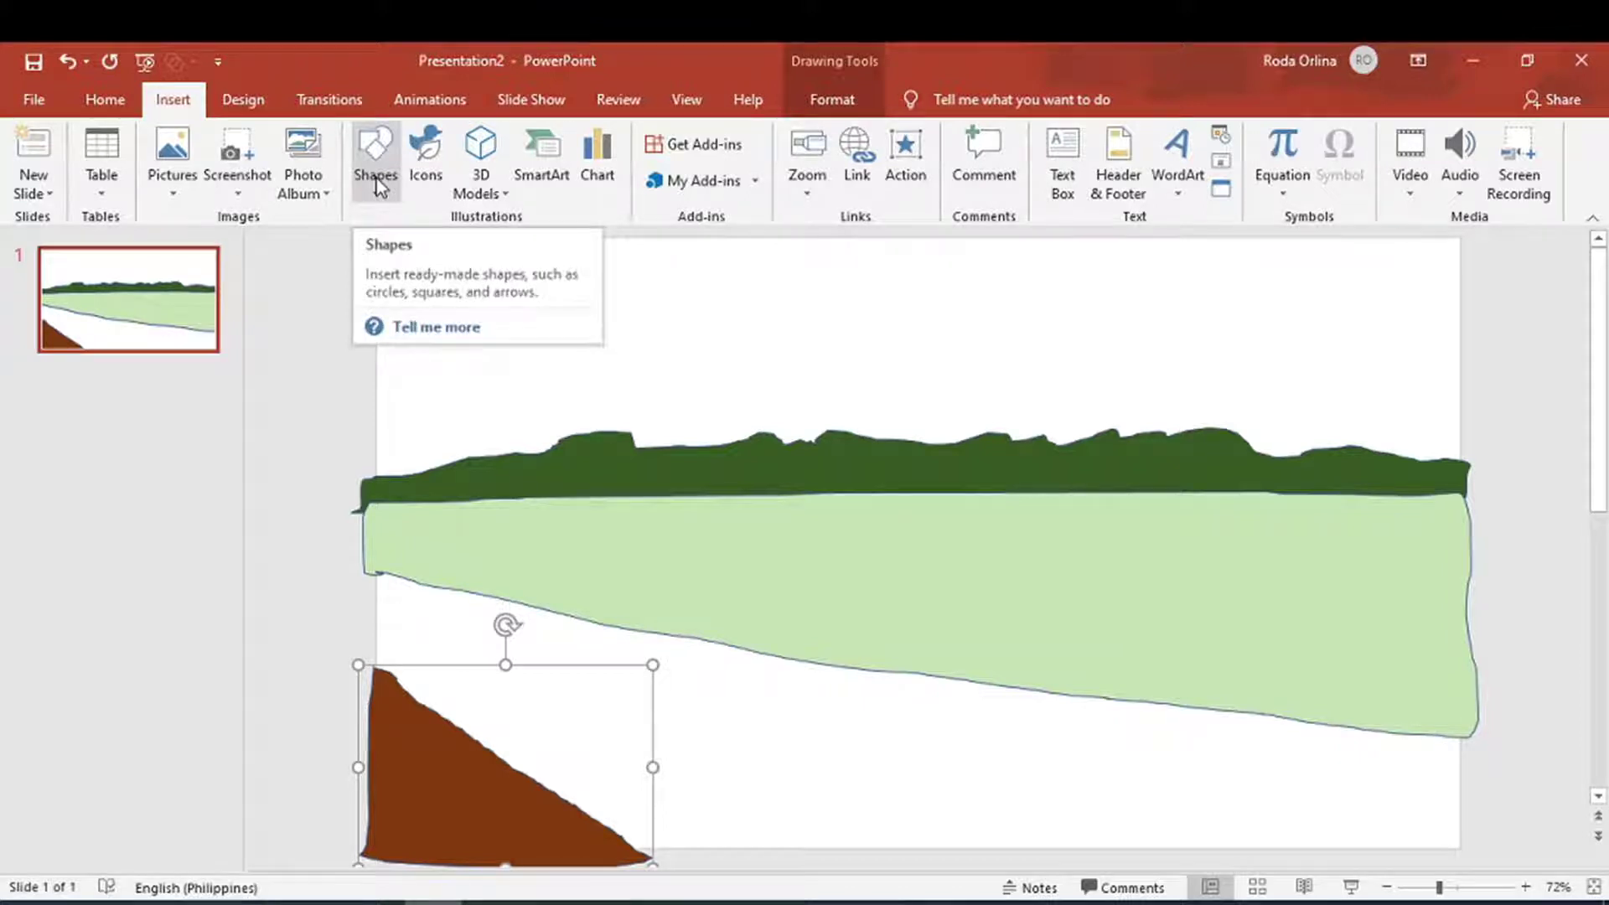
Draw an oval, stretch and tilt it into a diagonal band, send it backward and fill it brown
{"action": "left_click", "coordinate": [375, 177]}
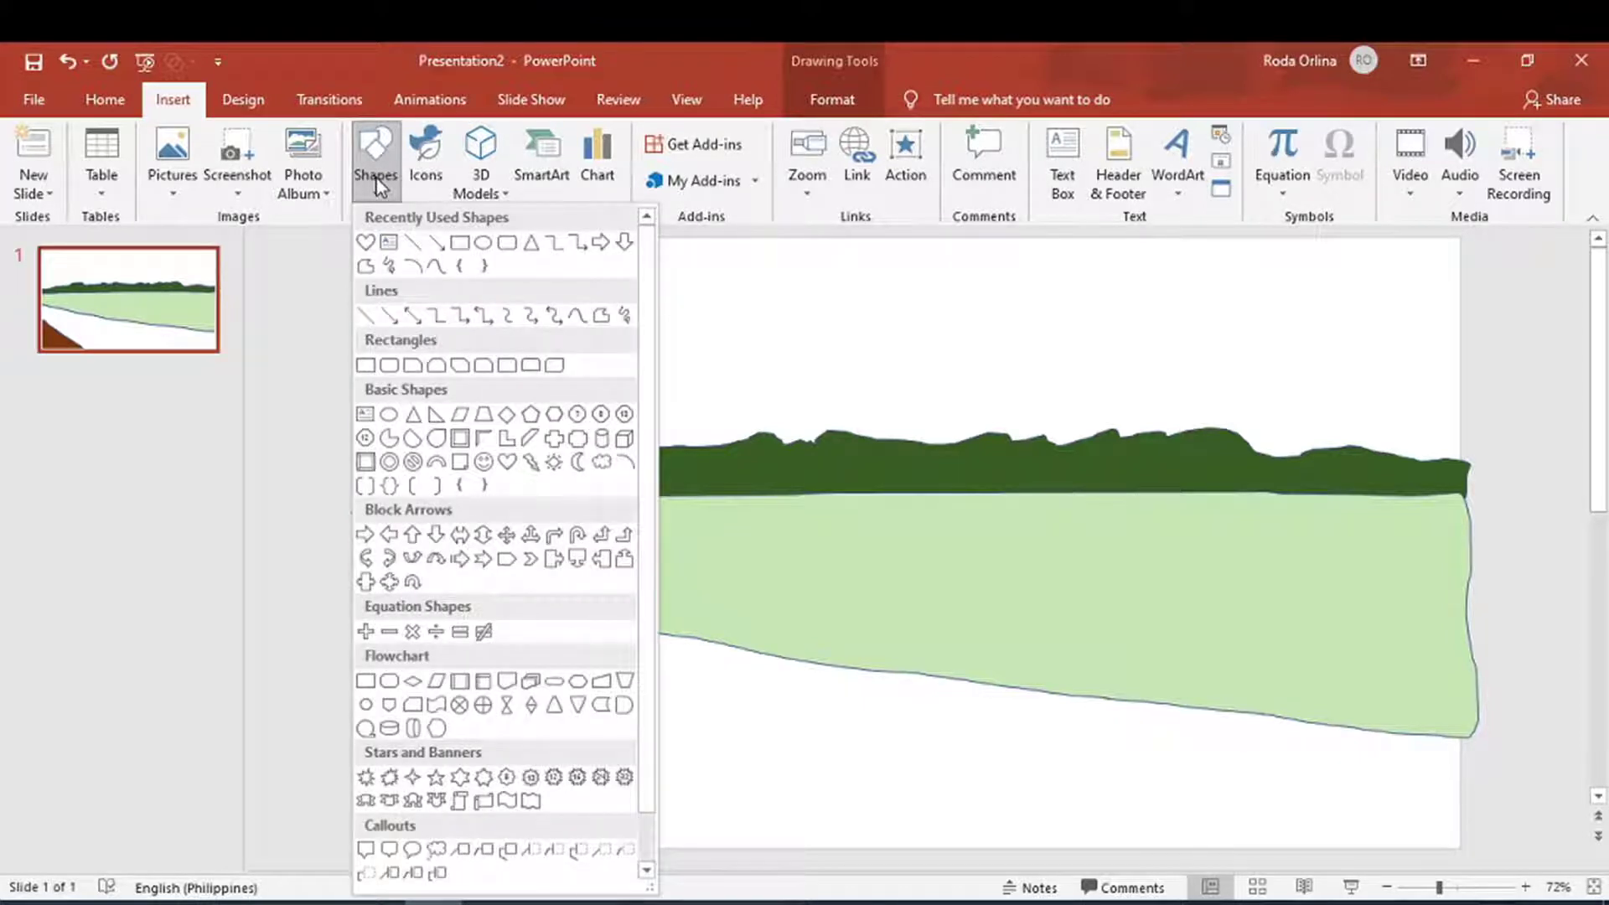
{"action": "left_click", "coordinate": [388, 265]}
{"action": "left_click_drag", "start_coordinate": [392, 564], "coordinate": [1483, 704]}
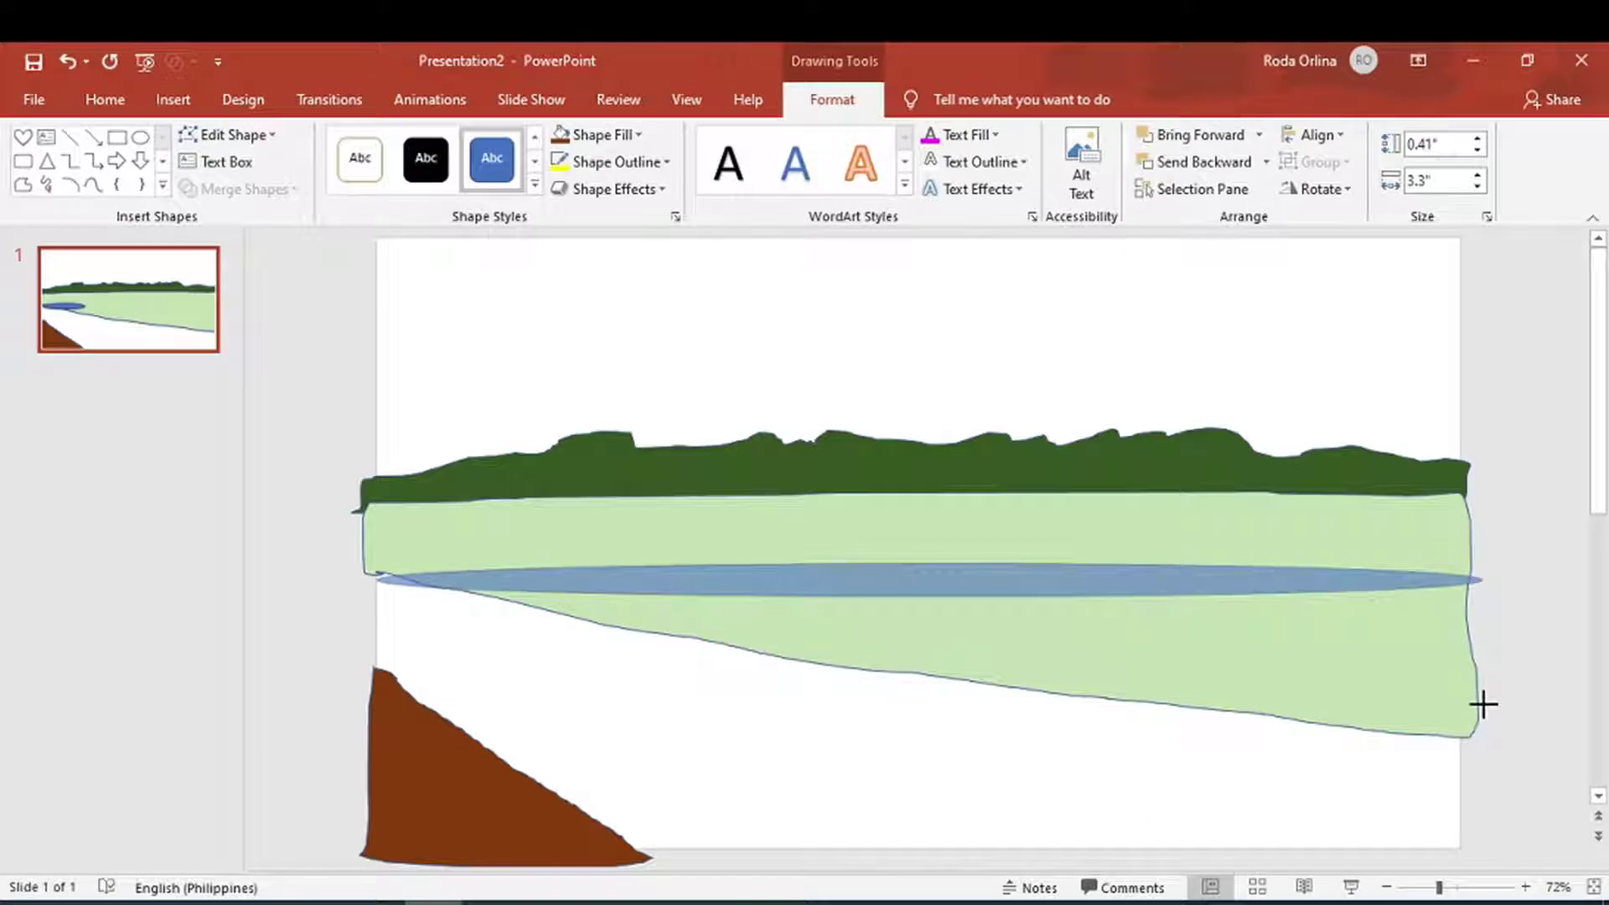
{"action": "left_click_drag", "start_coordinate": [1366, 580], "coordinate": [1384, 730]}
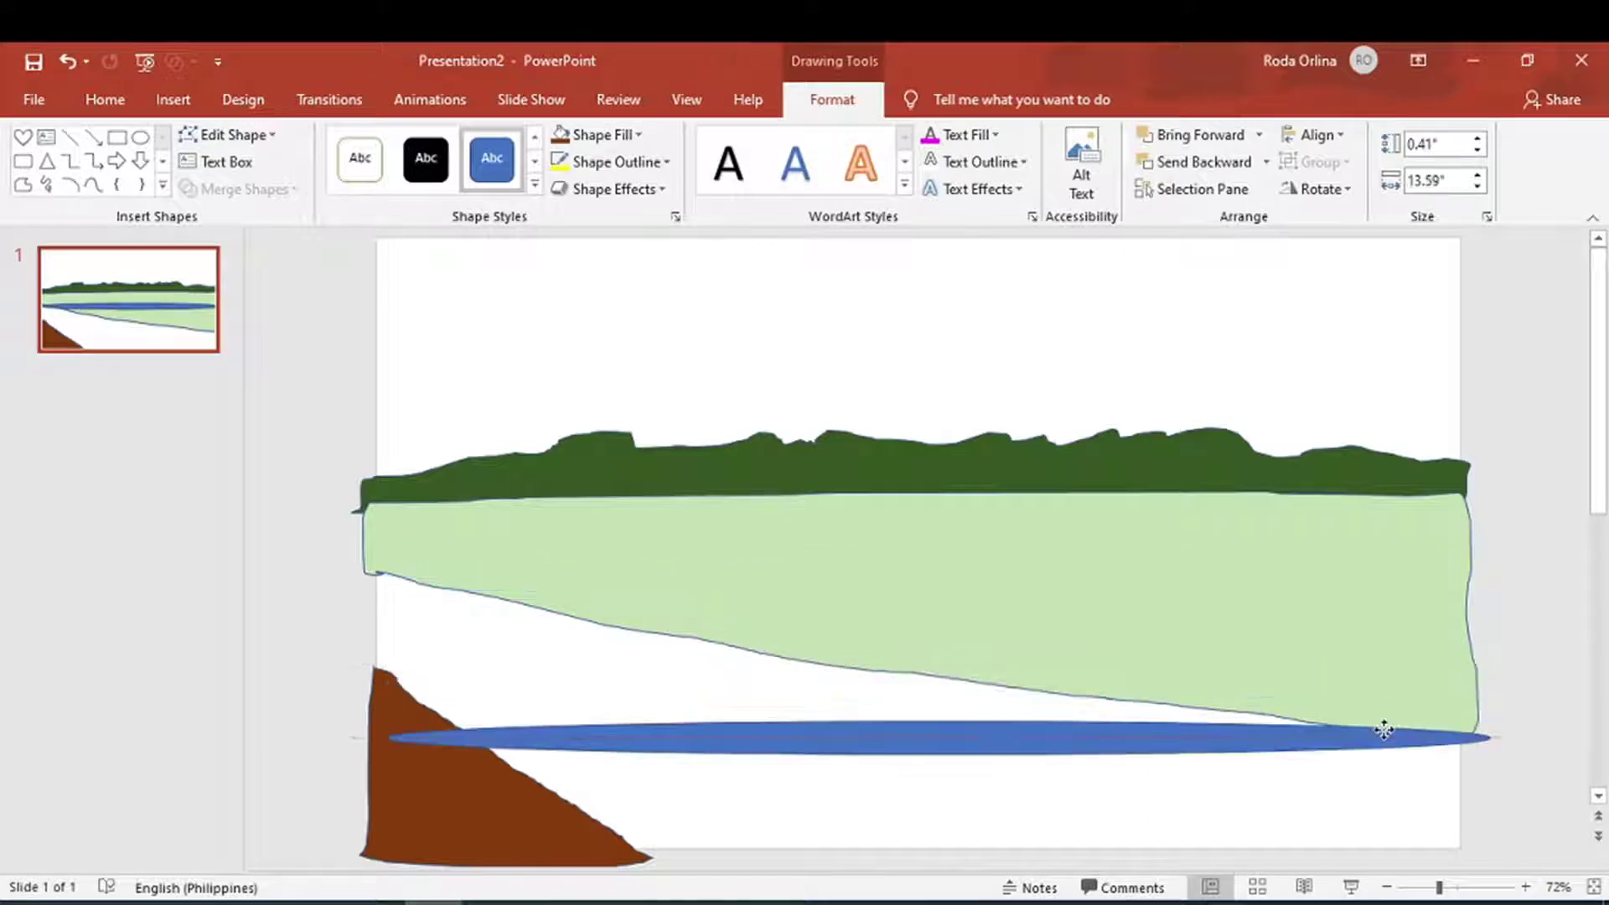
{"action": "mouse_move", "coordinate": [938, 679]}
{"action": "left_mouse_down"}
{"action": "mouse_move", "coordinate": [944, 711]}
{"action": "mouse_move", "coordinate": [888, 704]}
{"action": "mouse_move", "coordinate": [954, 668]}
{"action": "left_mouse_up"}
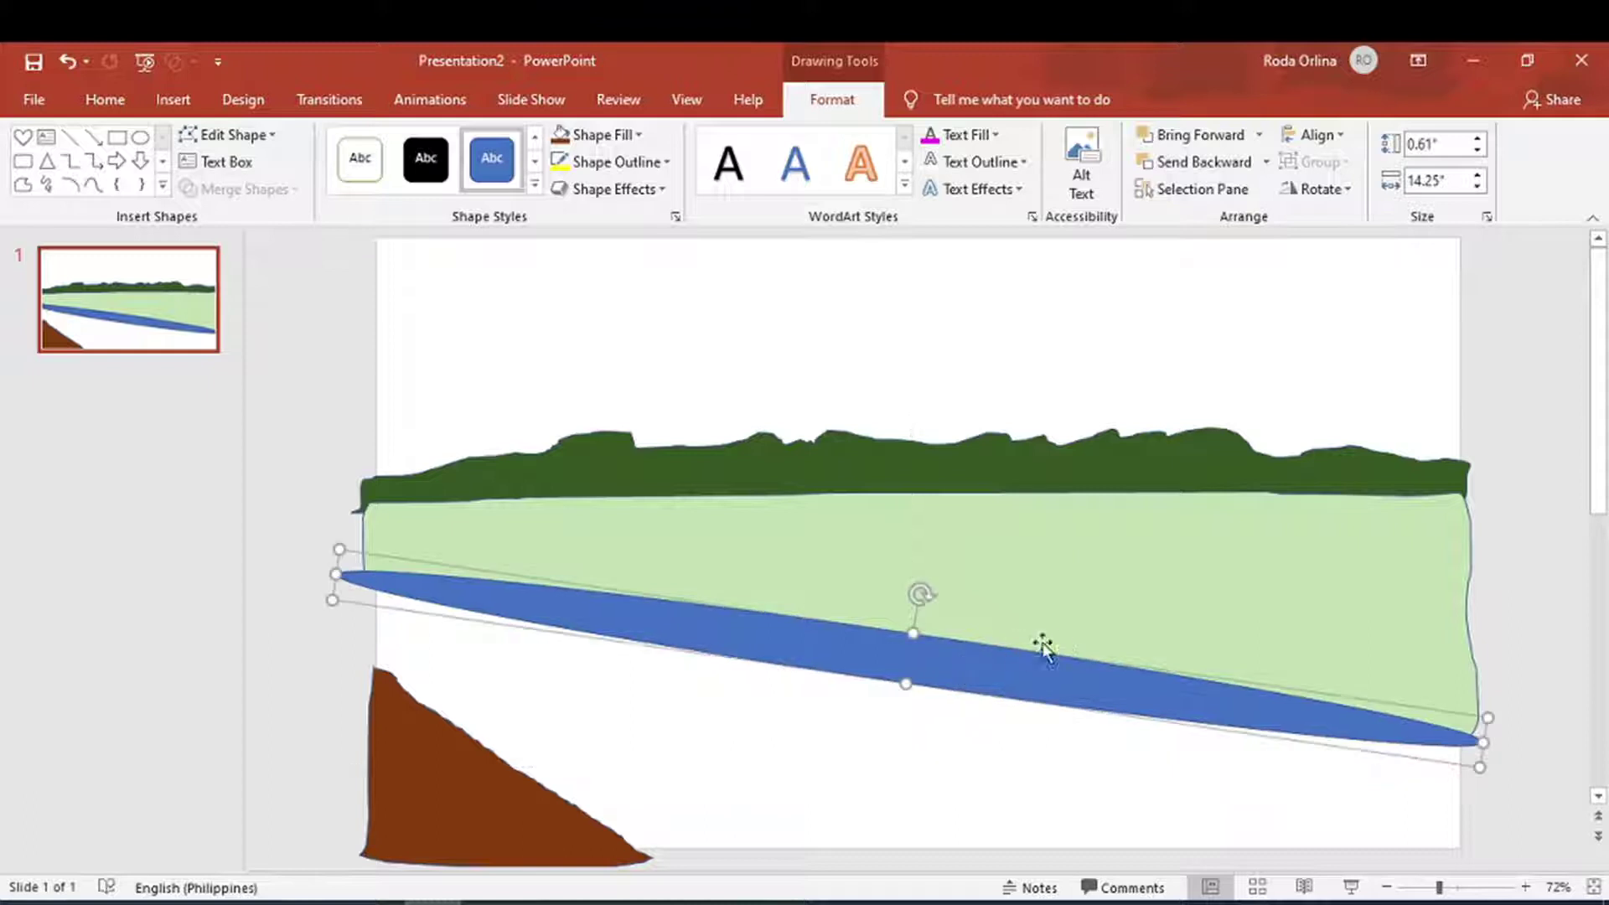
{"action": "left_click", "coordinate": [1191, 162]}
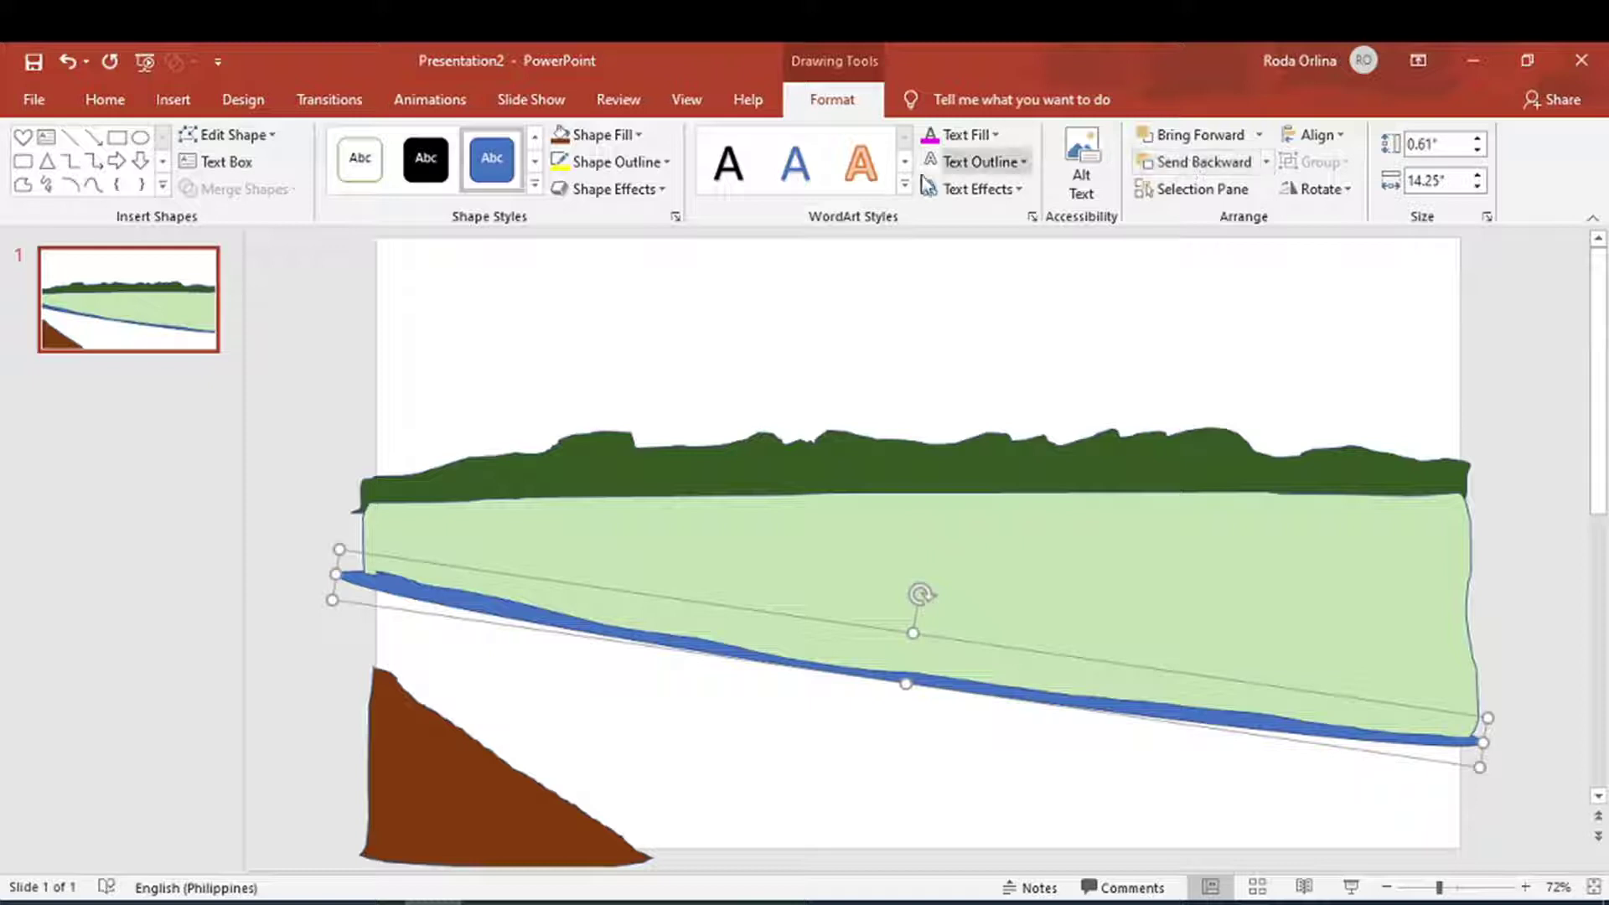
{"action": "left_click", "coordinate": [635, 136]}
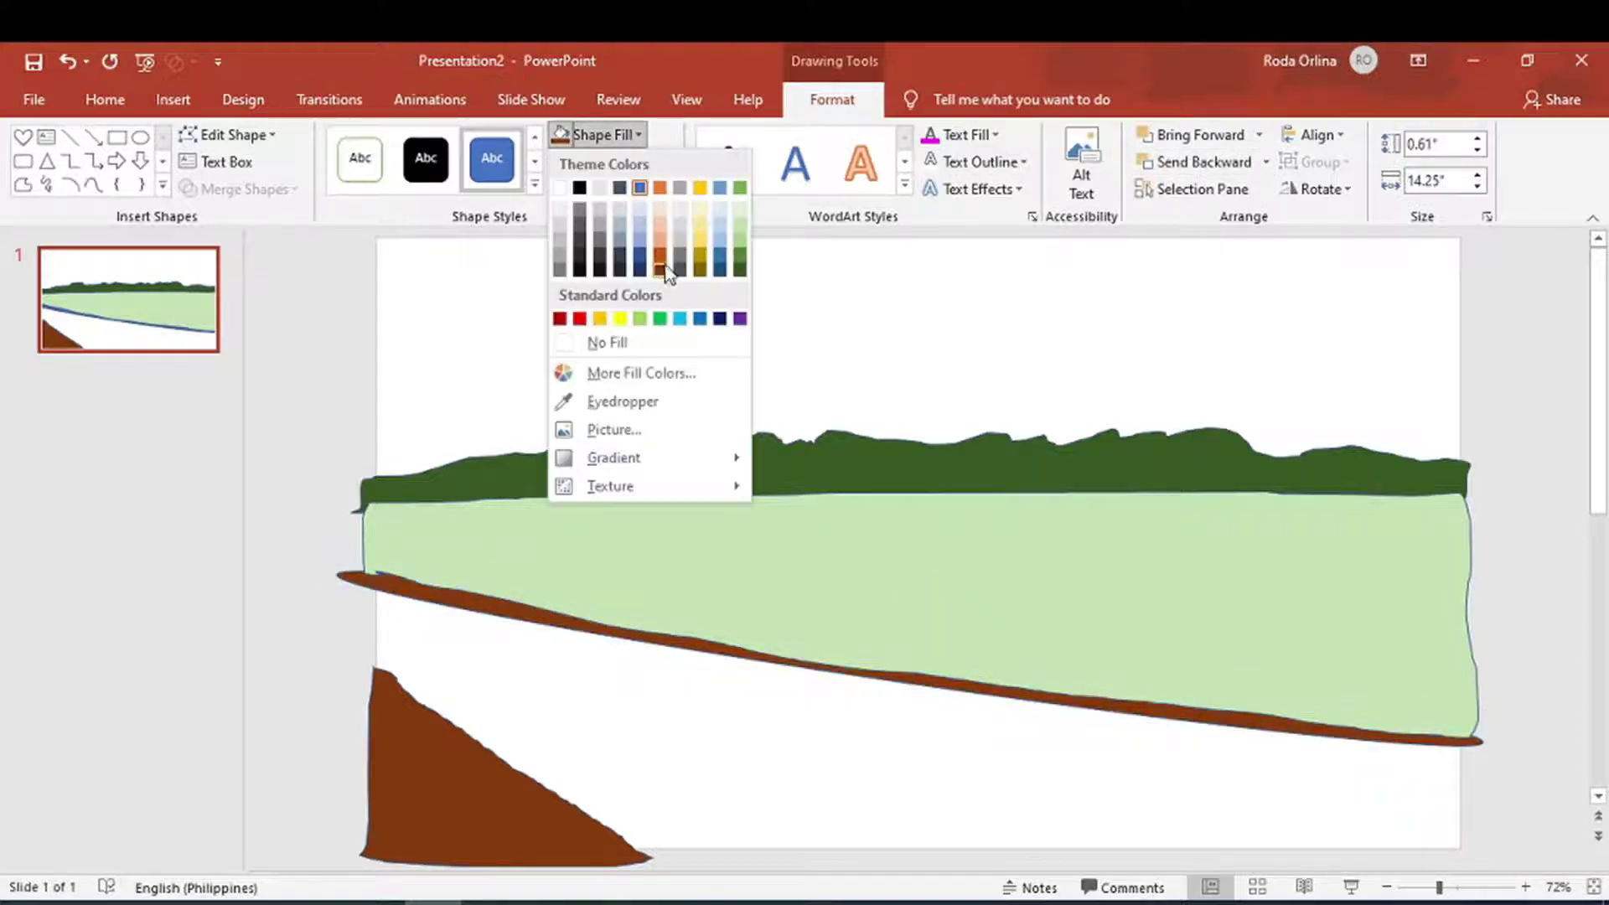
{"action": "left_click", "coordinate": [661, 266]}
Search the icon library for 'BRIDGE' and insert the bridge icon
{"action": "left_click", "coordinate": [172, 99]}
{"action": "left_click", "coordinate": [426, 158]}
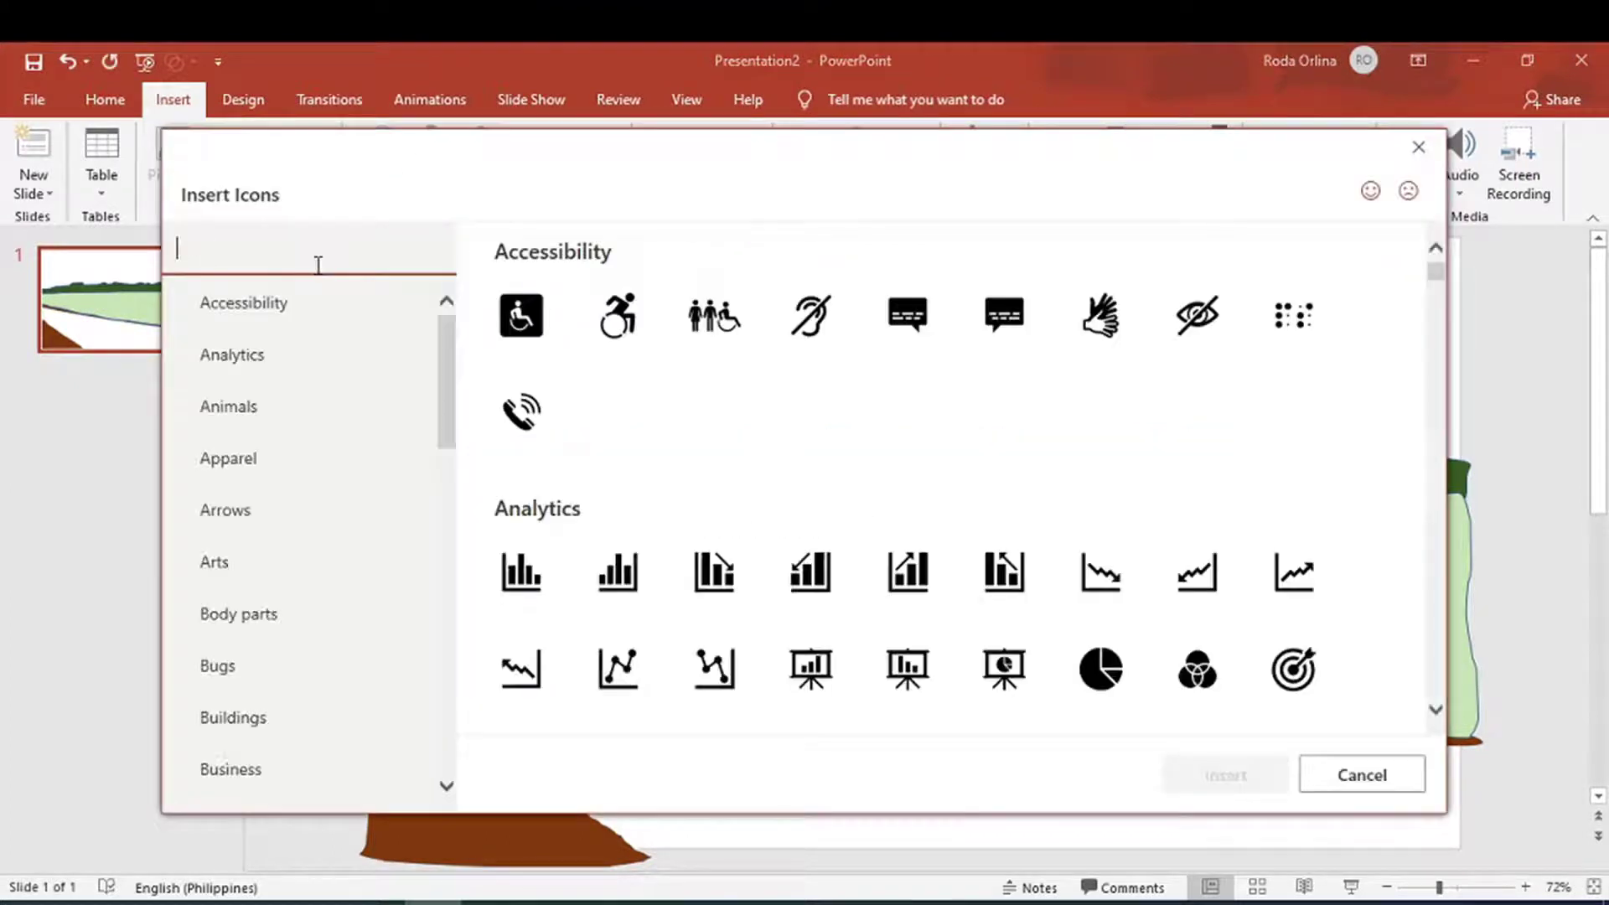
{"action": "type", "text": "BRIDGE"}
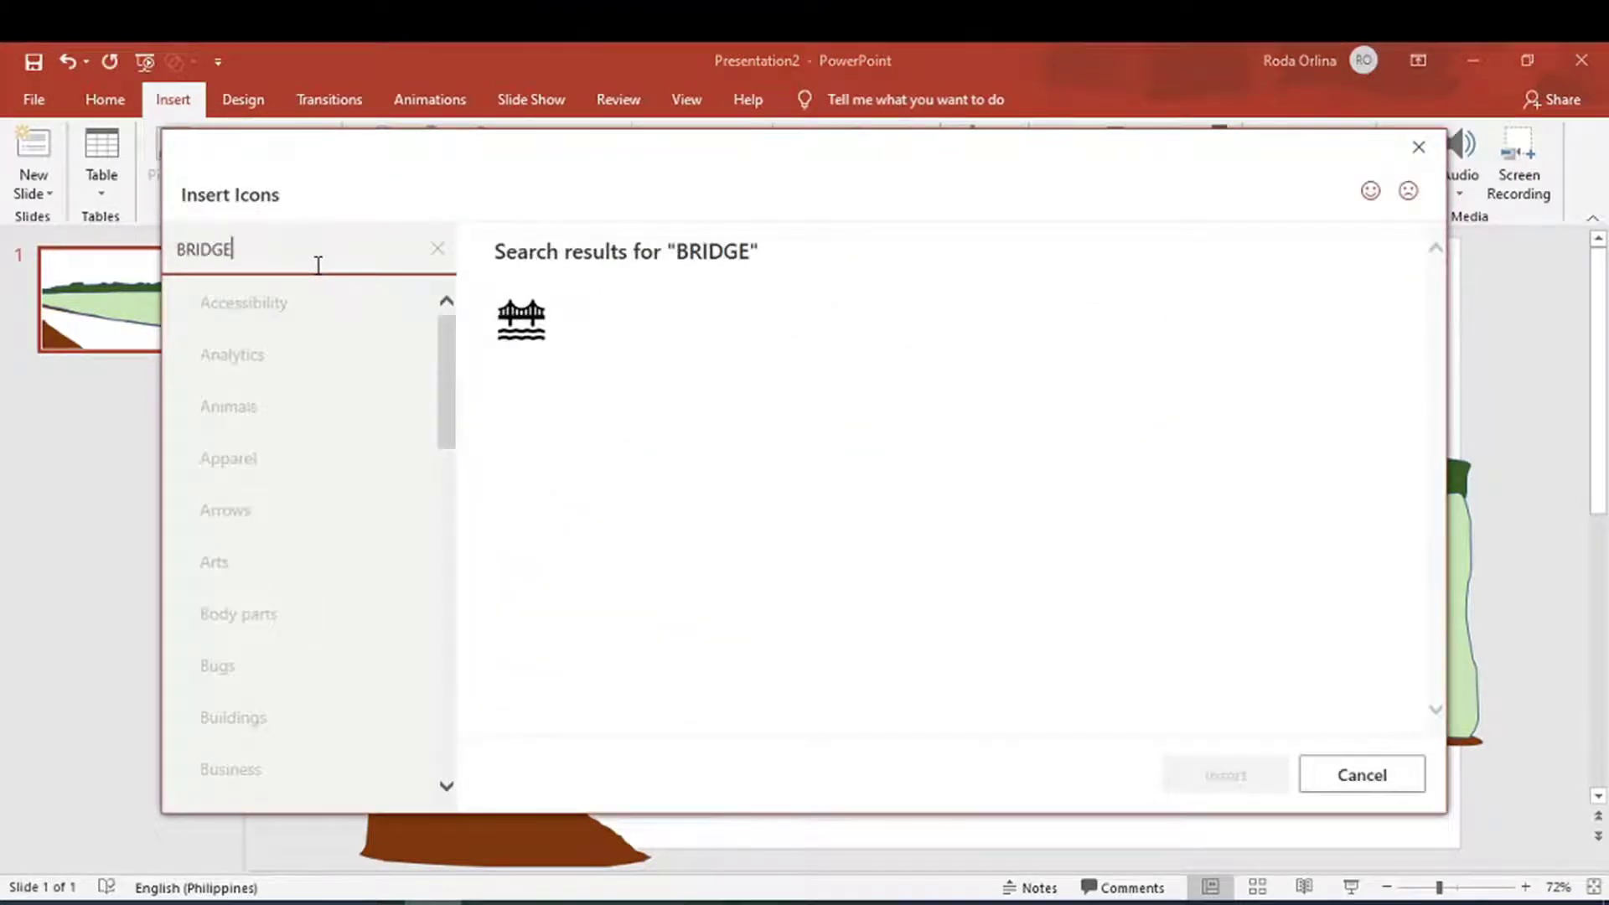
{"action": "left_click", "coordinate": [537, 311]}
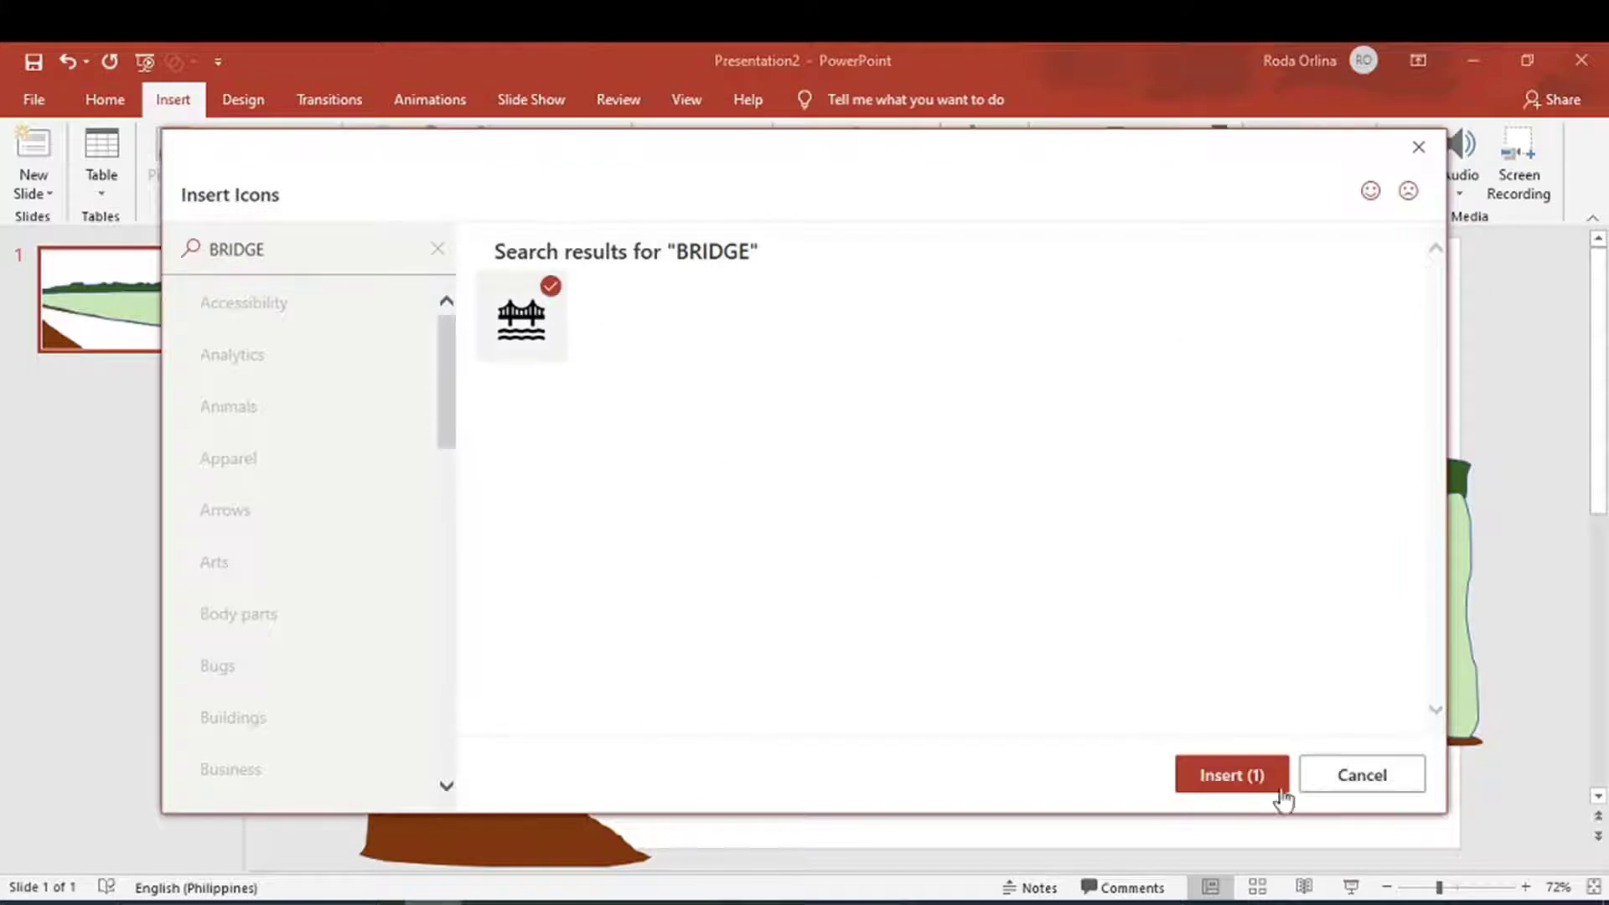
{"action": "left_click", "coordinate": [1249, 775]}
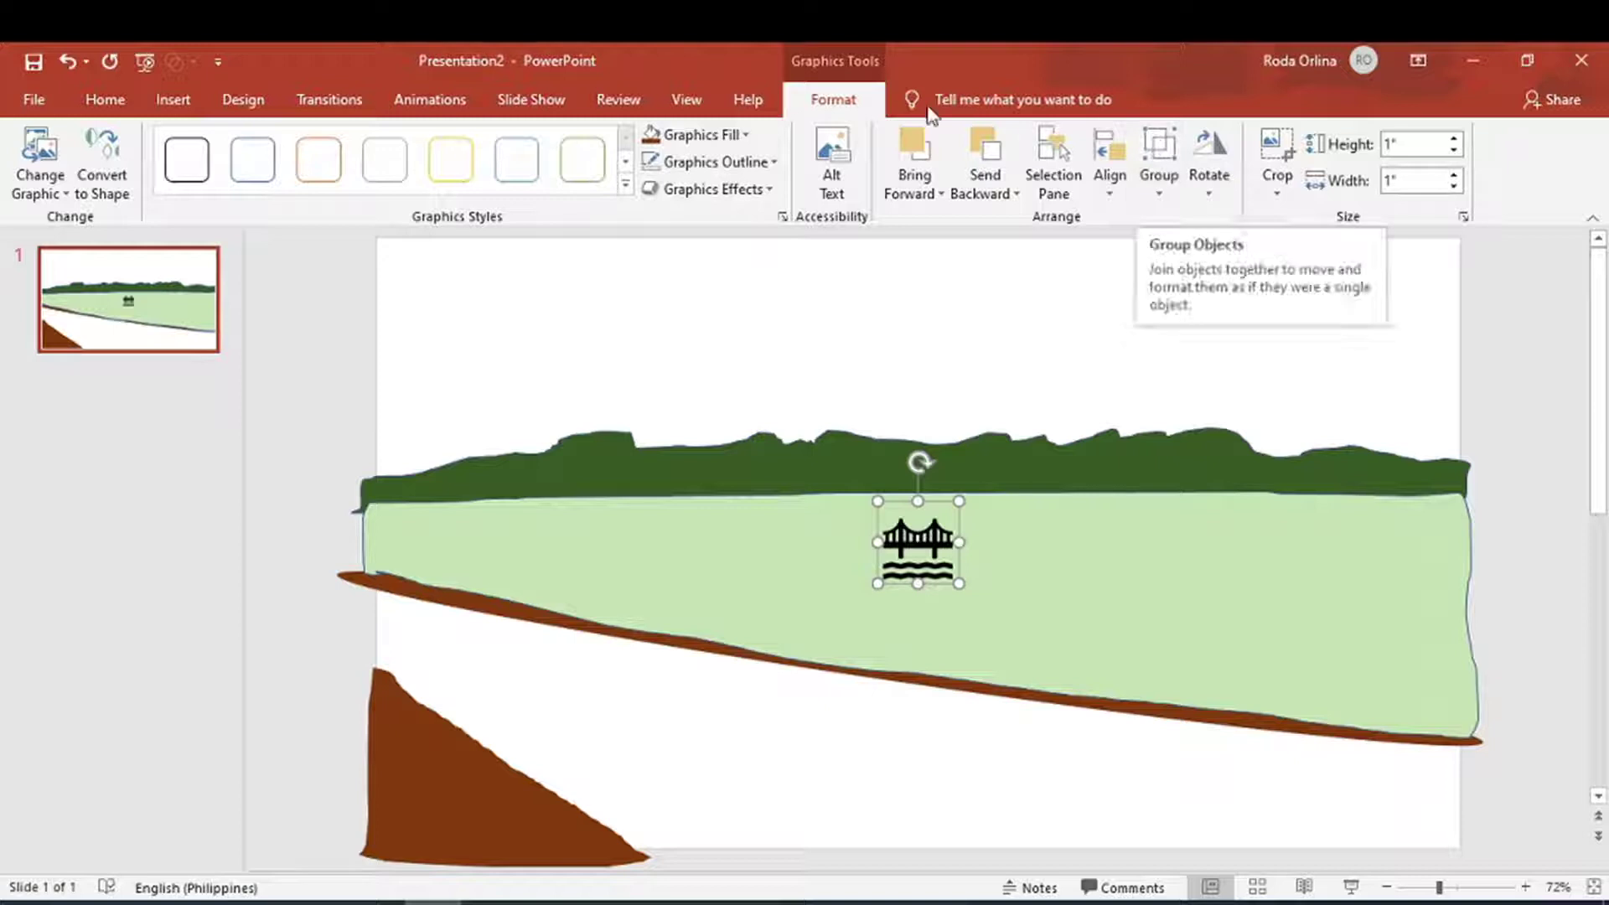
Crop the bridge icon shorter, then move and enlarge it over the brown road at left
{"action": "left_click", "coordinate": [1270, 155]}
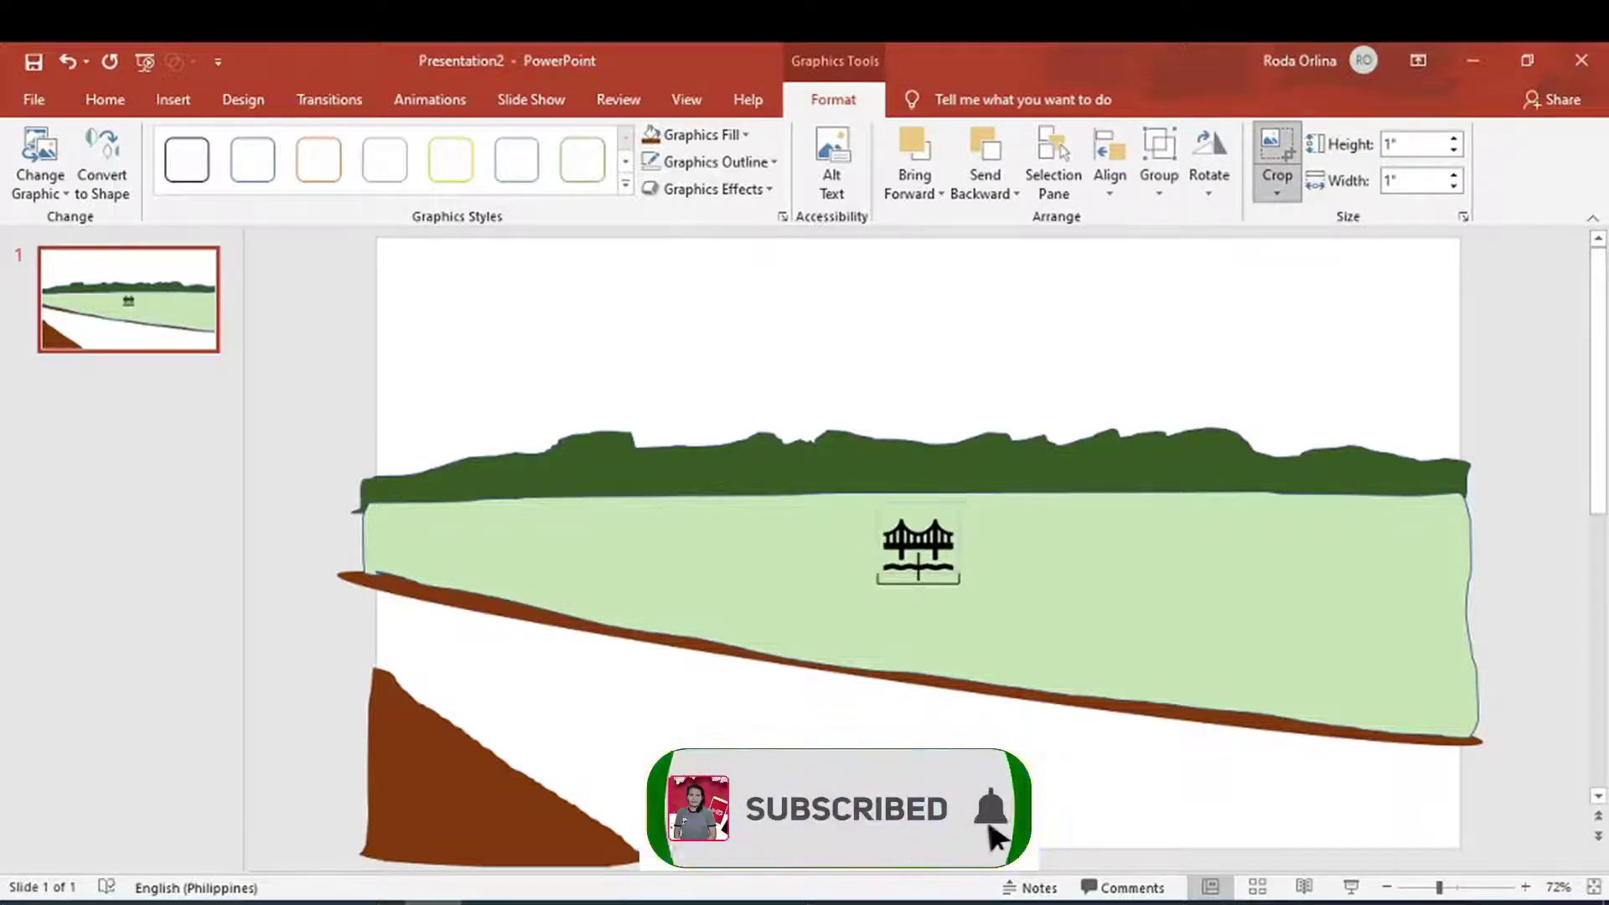
{"action": "left_click_drag", "start_coordinate": [916, 585], "coordinate": [917, 560]}
{"action": "left_click", "coordinate": [1079, 564]}
{"action": "left_click", "coordinate": [913, 538]}
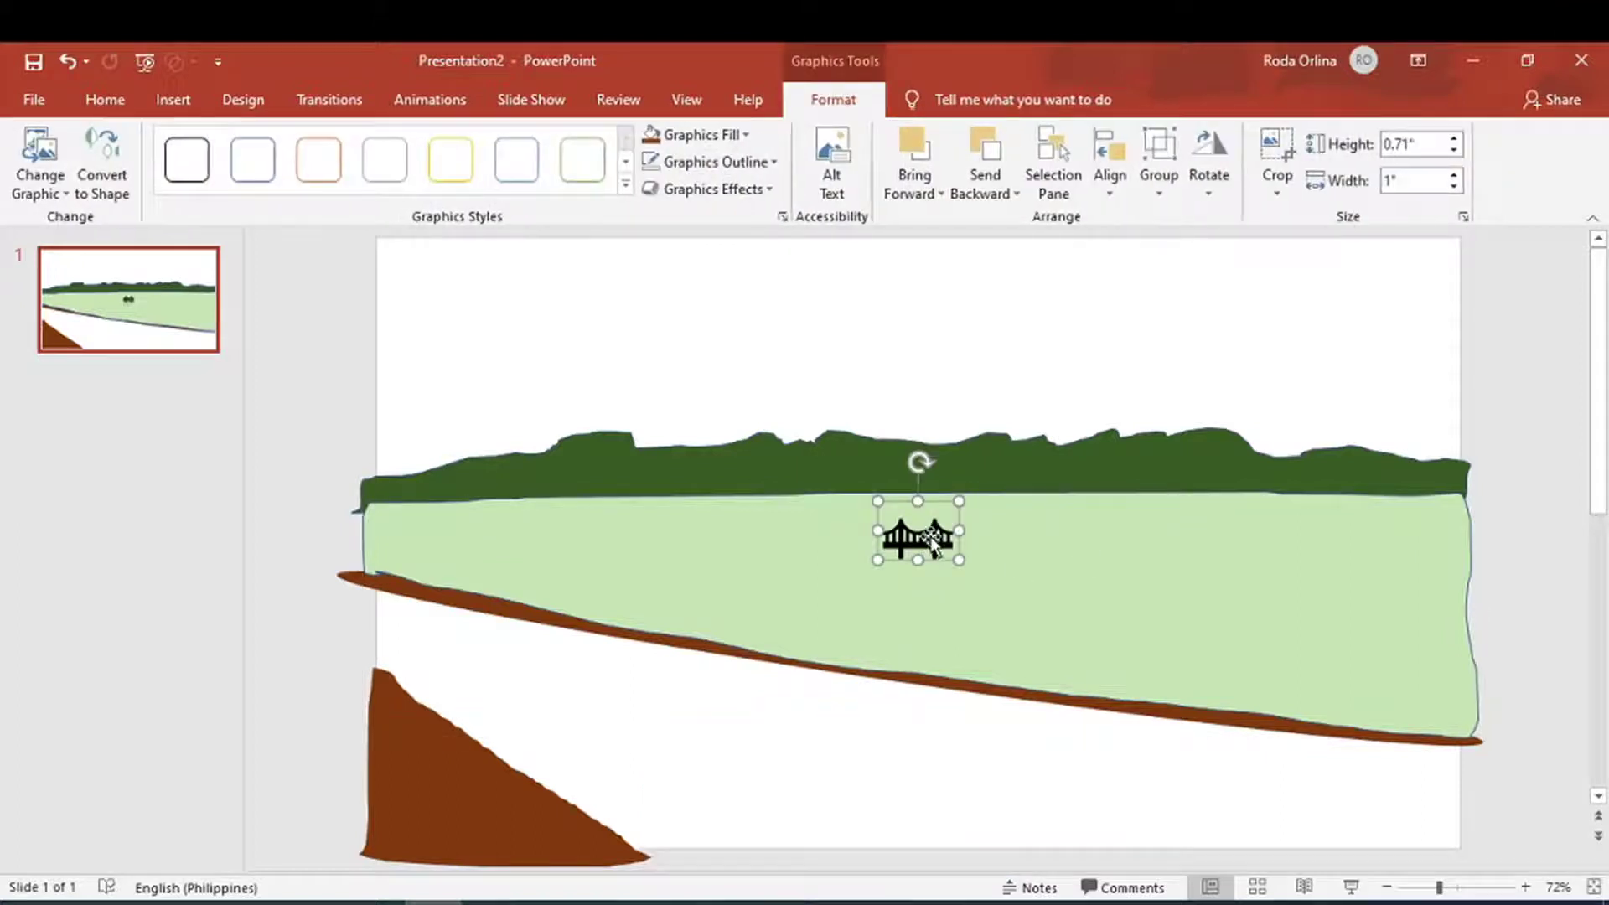
{"action": "mouse_move", "coordinate": [922, 534]}
{"action": "left_mouse_down"}
{"action": "mouse_move", "coordinate": [437, 689]}
{"action": "mouse_move", "coordinate": [653, 798]}
{"action": "left_mouse_up"}
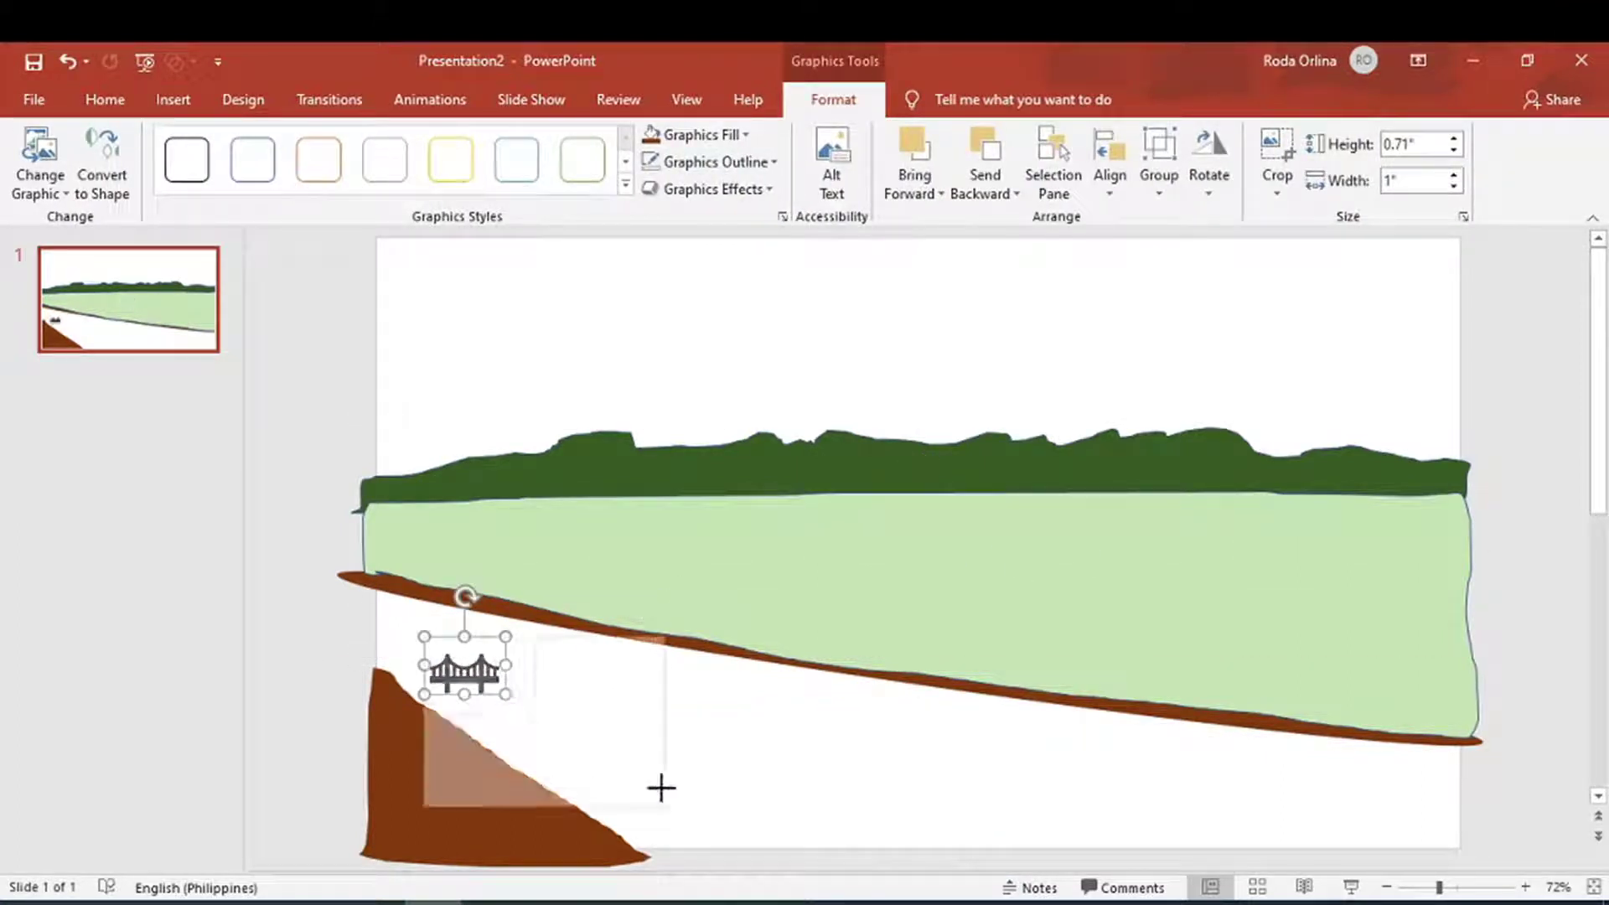
{"action": "left_click_drag", "start_coordinate": [541, 729], "coordinate": [545, 635]}
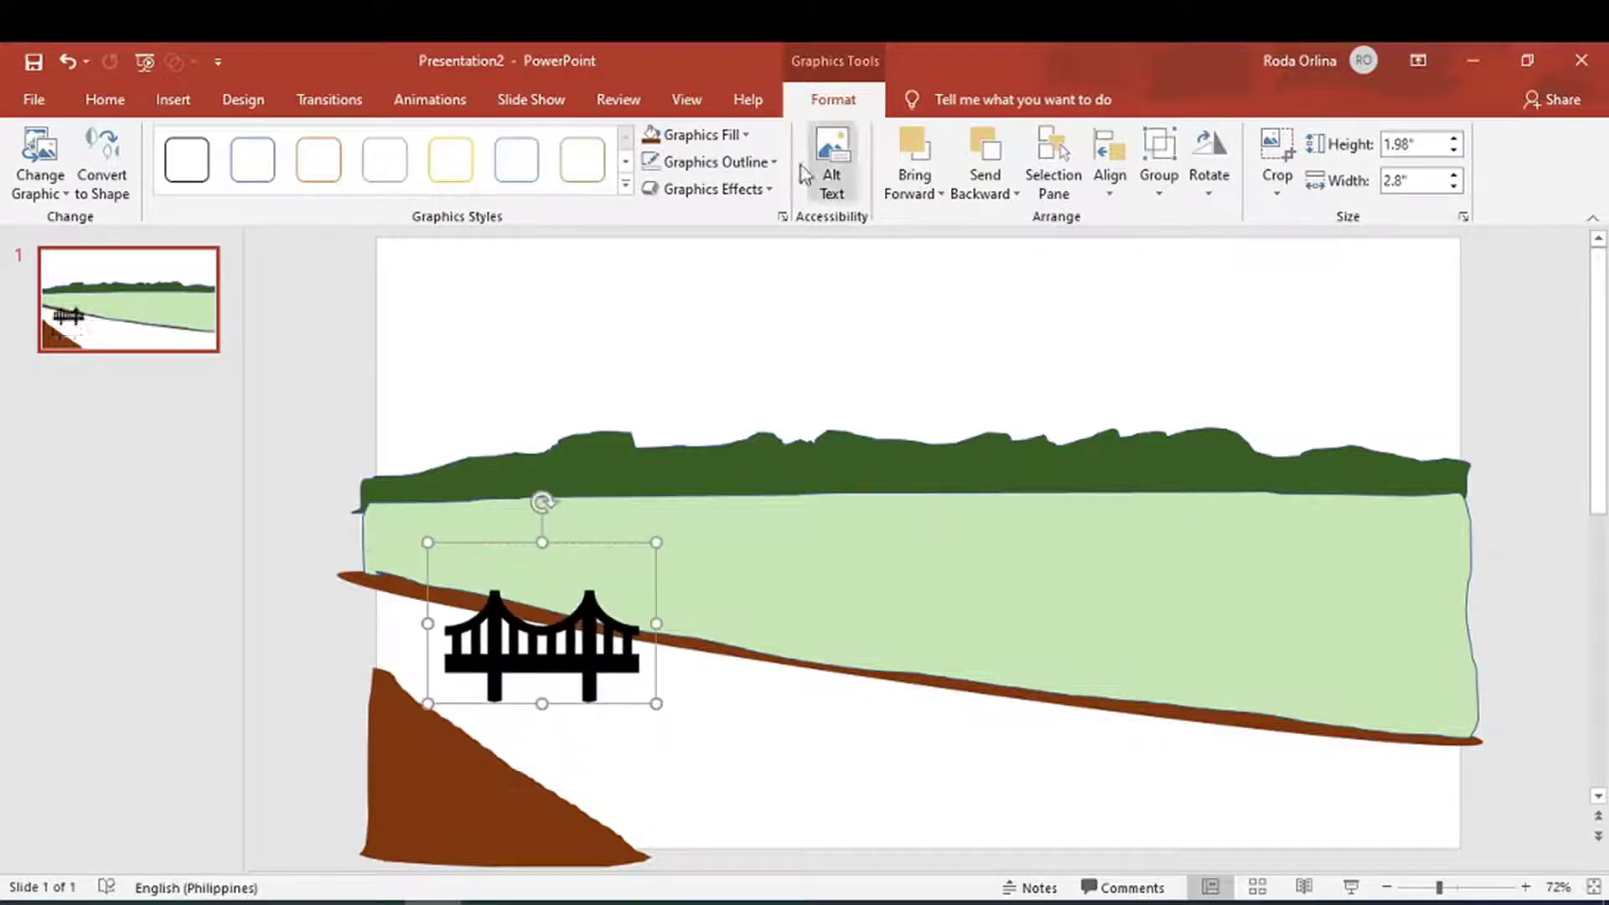
Apply a Parallel 3-D Rotation preset to the bridge and move it onto the brown hill
{"action": "left_click", "coordinate": [741, 198]}
{"action": "mouse_move", "coordinate": [735, 546]}
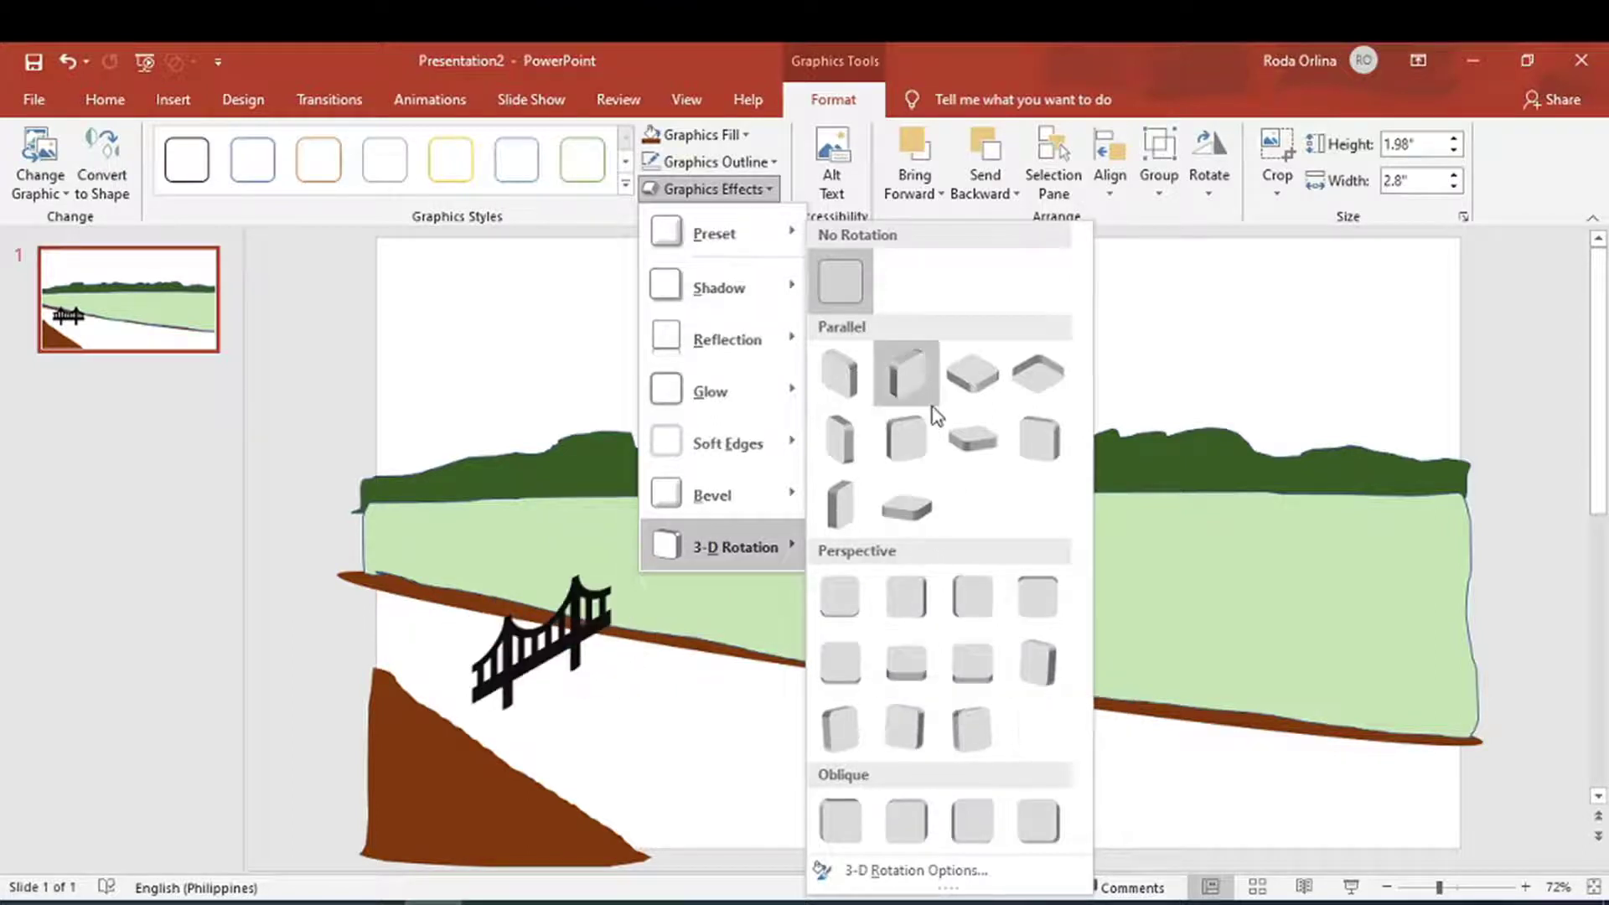
{"action": "left_click", "coordinate": [922, 374]}
{"action": "left_click_drag", "start_coordinate": [566, 646], "coordinate": [474, 670]}
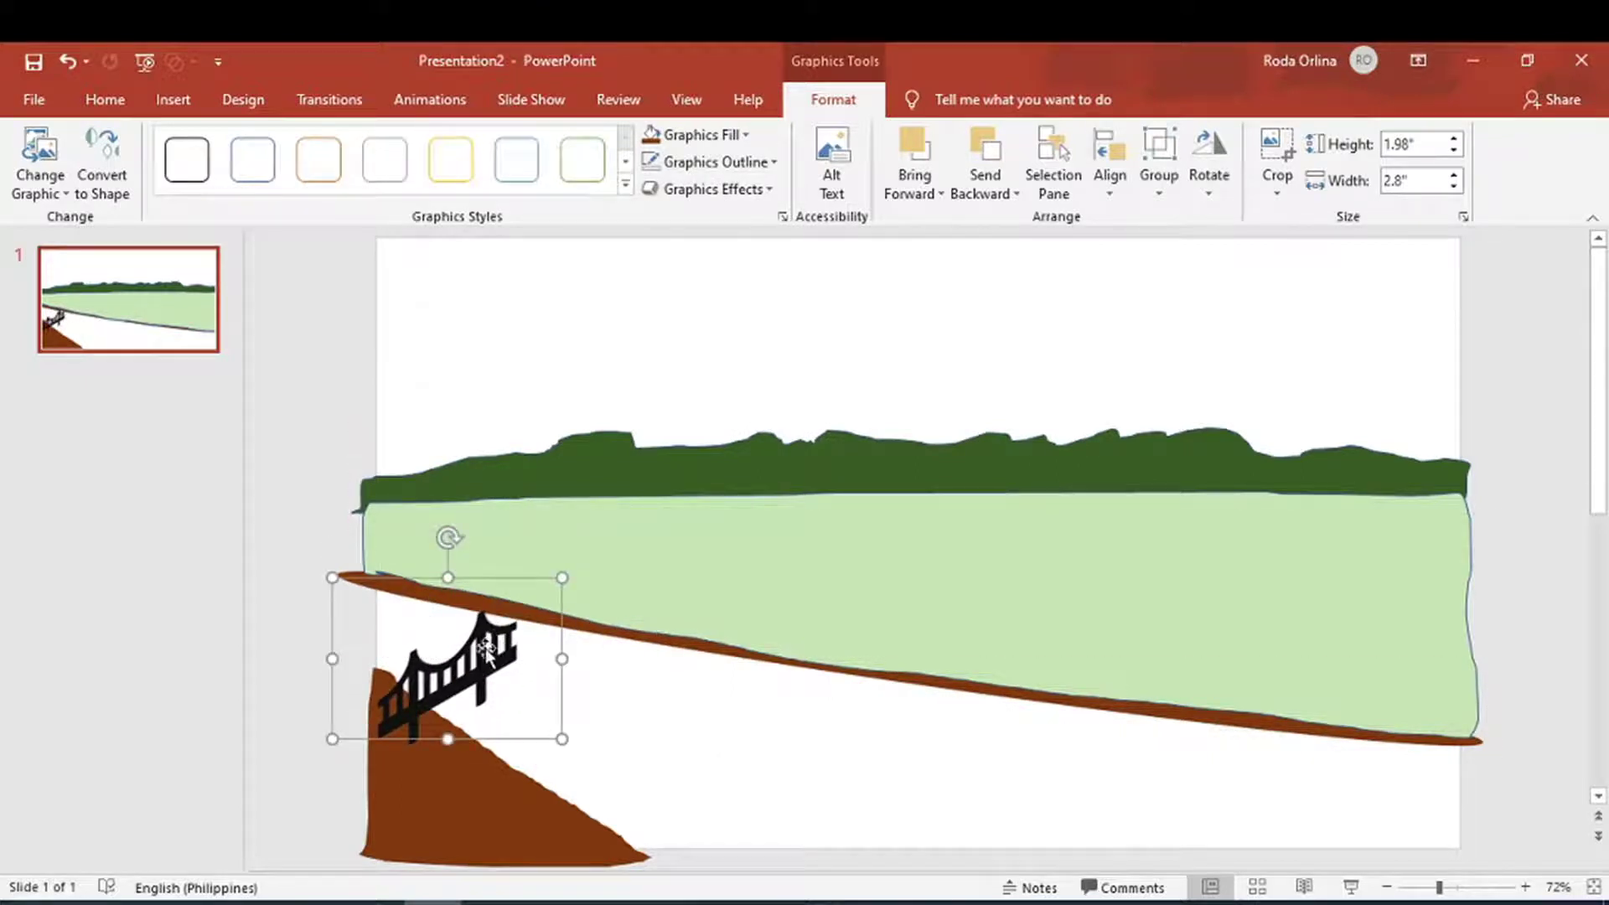
Fill the bridge Blue, Accent 5, Darker 50%
{"action": "right_click", "coordinate": [487, 648]}
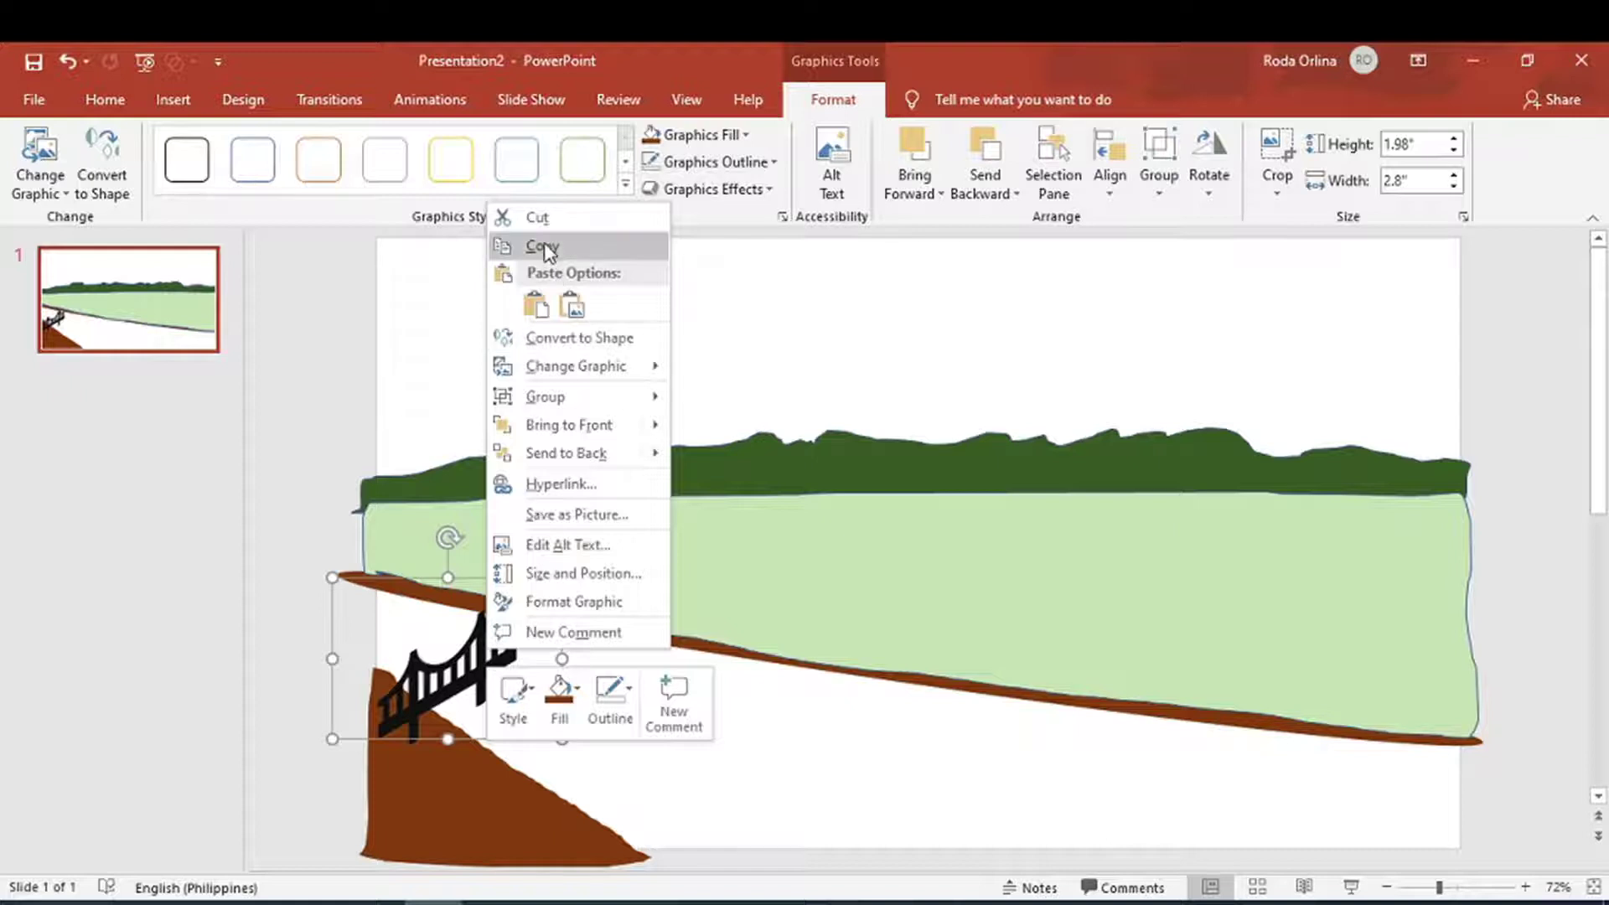
{"action": "key", "text": "Escape"}
{"action": "left_click", "coordinate": [711, 139]}
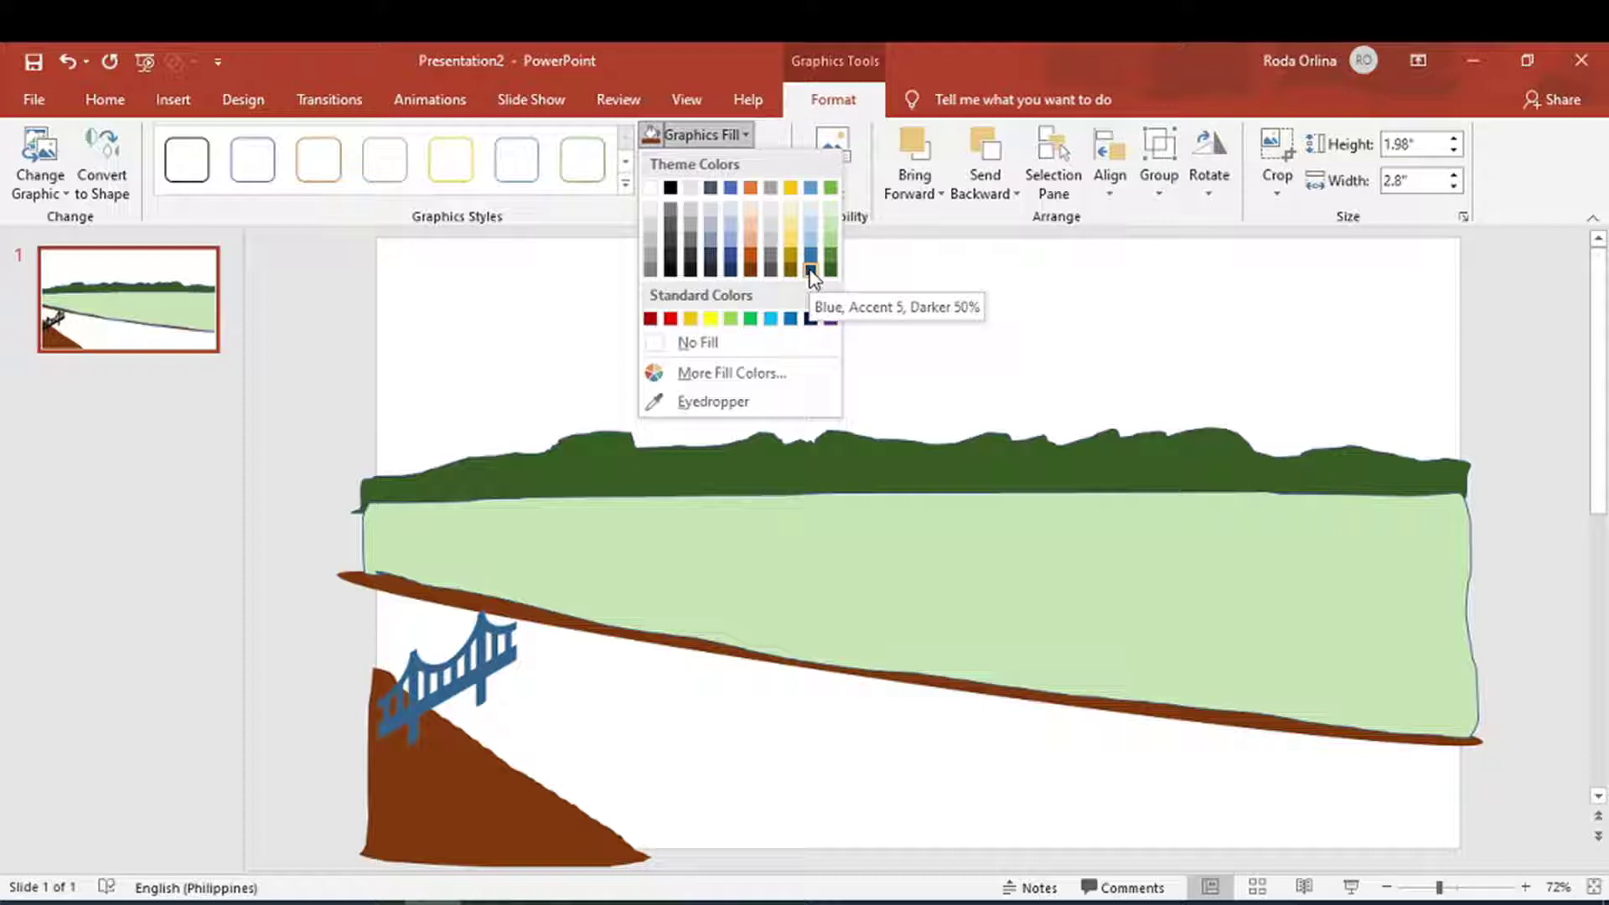
{"action": "left_click", "coordinate": [810, 319]}
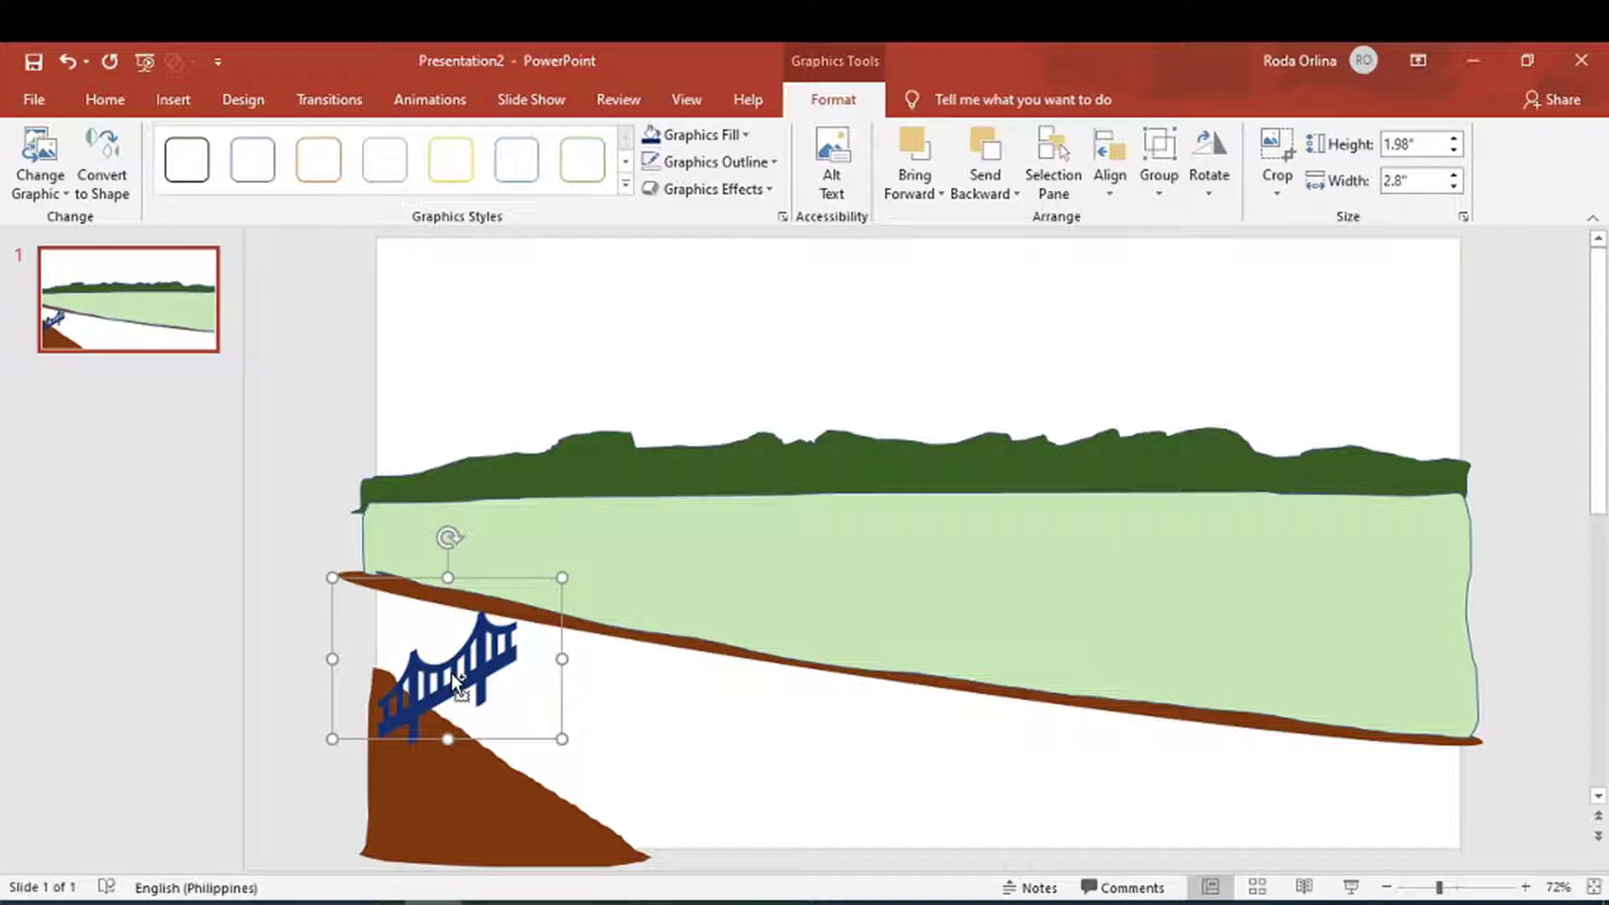
{"action": "left_click", "coordinate": [451, 672]}
{"action": "left_click", "coordinate": [451, 672]}
{"action": "right_click", "coordinate": [451, 672]}
Ctrl-drag copies of the navy bridge and chain them end to end, climbing up-right from the slope
{"action": "key", "text": "Escape"}
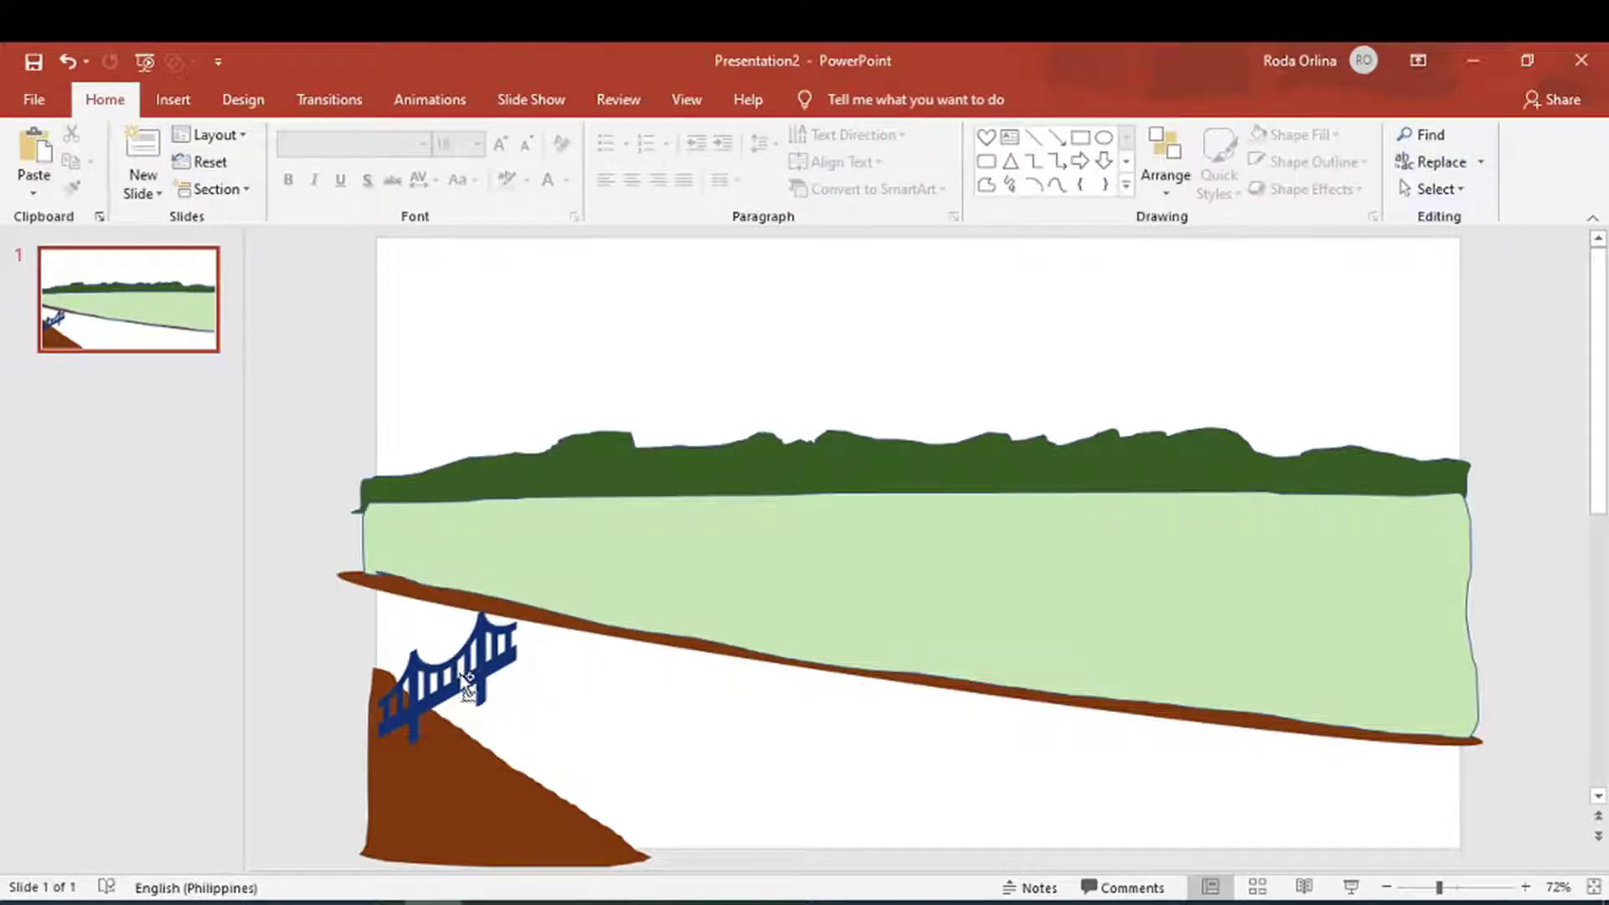
{"action": "left_click", "coordinate": [466, 683]}
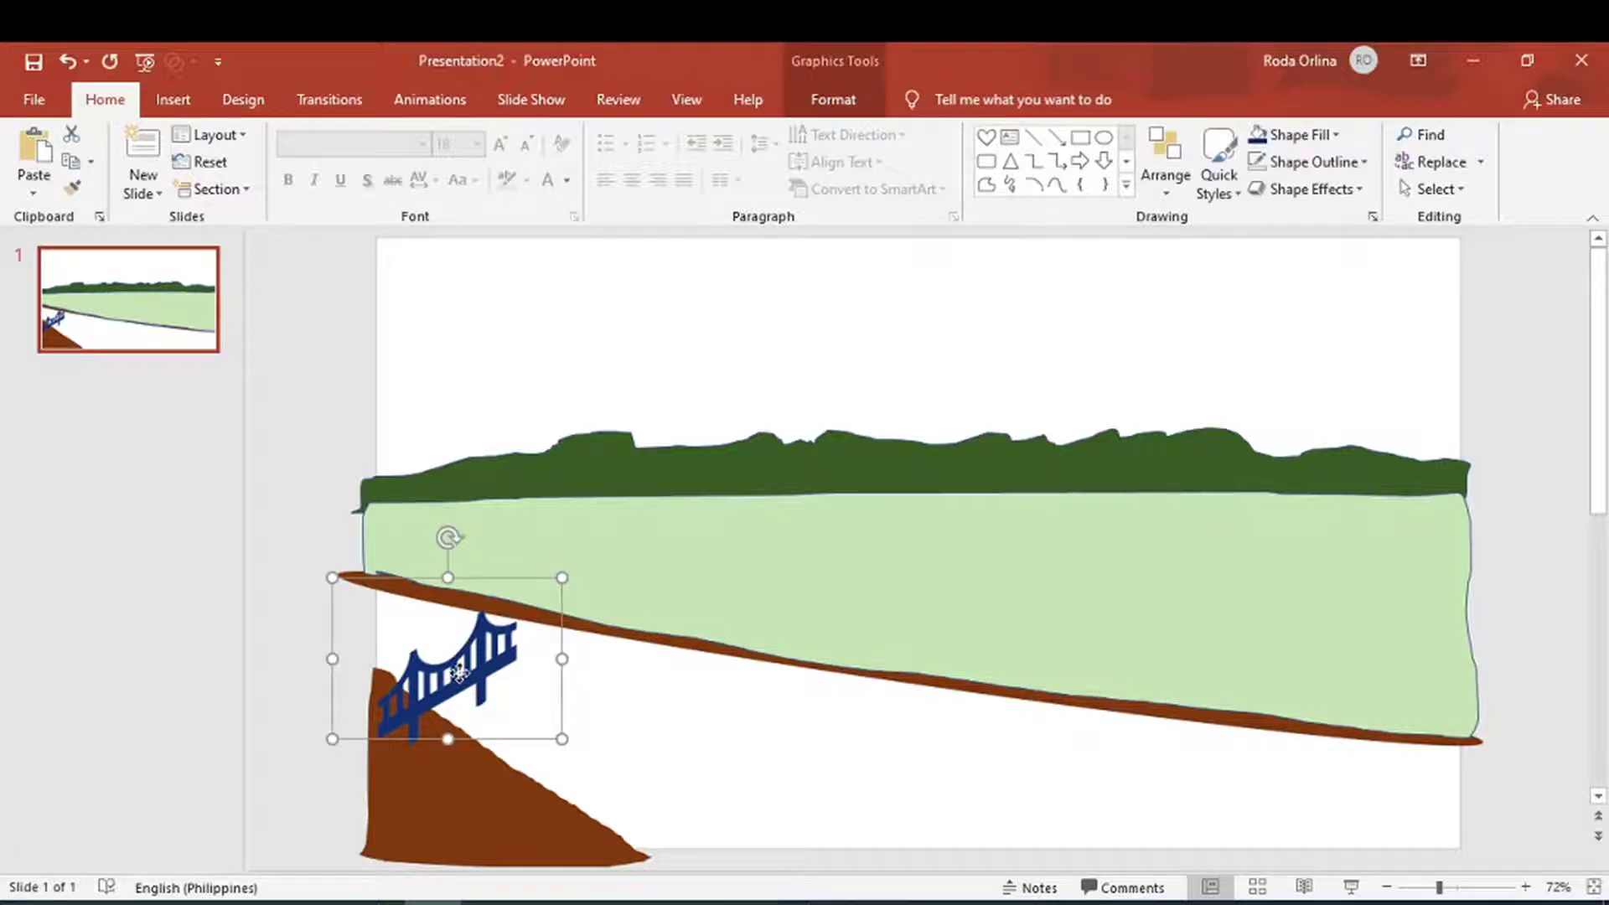
{"action": "right_click", "coordinate": [464, 681]}
{"action": "left_click", "coordinate": [464, 680]}
{"action": "mouse_move", "coordinate": [457, 671]}
{"action": "left_mouse_down"}
{"action": "mouse_move", "coordinate": [627, 585]}
{"action": "mouse_move", "coordinate": [578, 591]}
{"action": "left_mouse_up"}
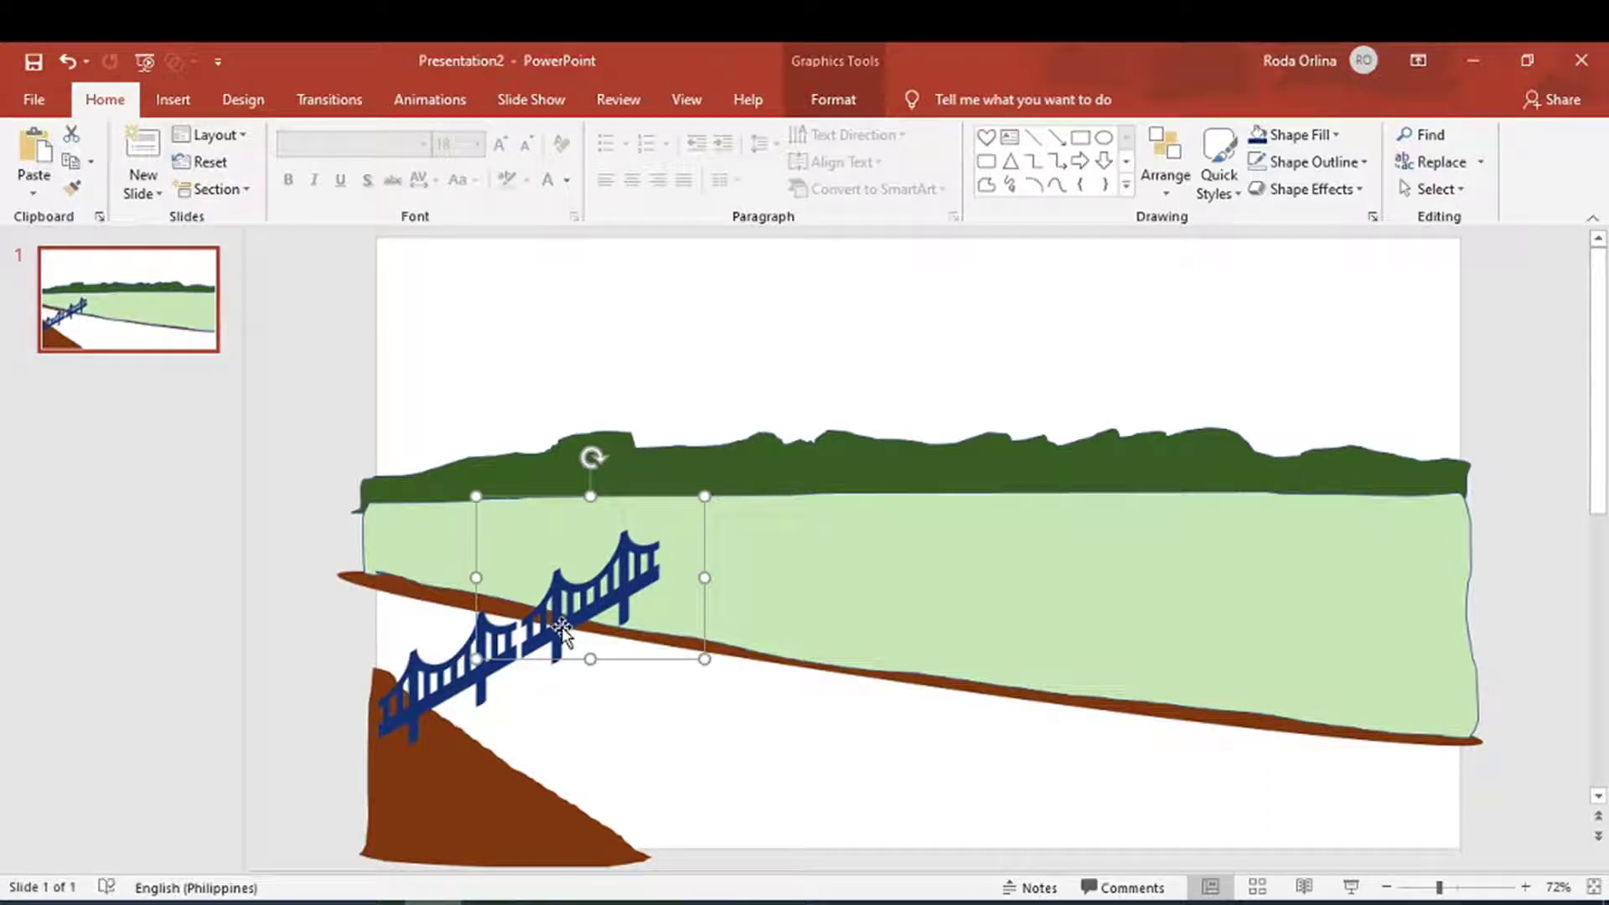
{"action": "key", "text": "Left"}
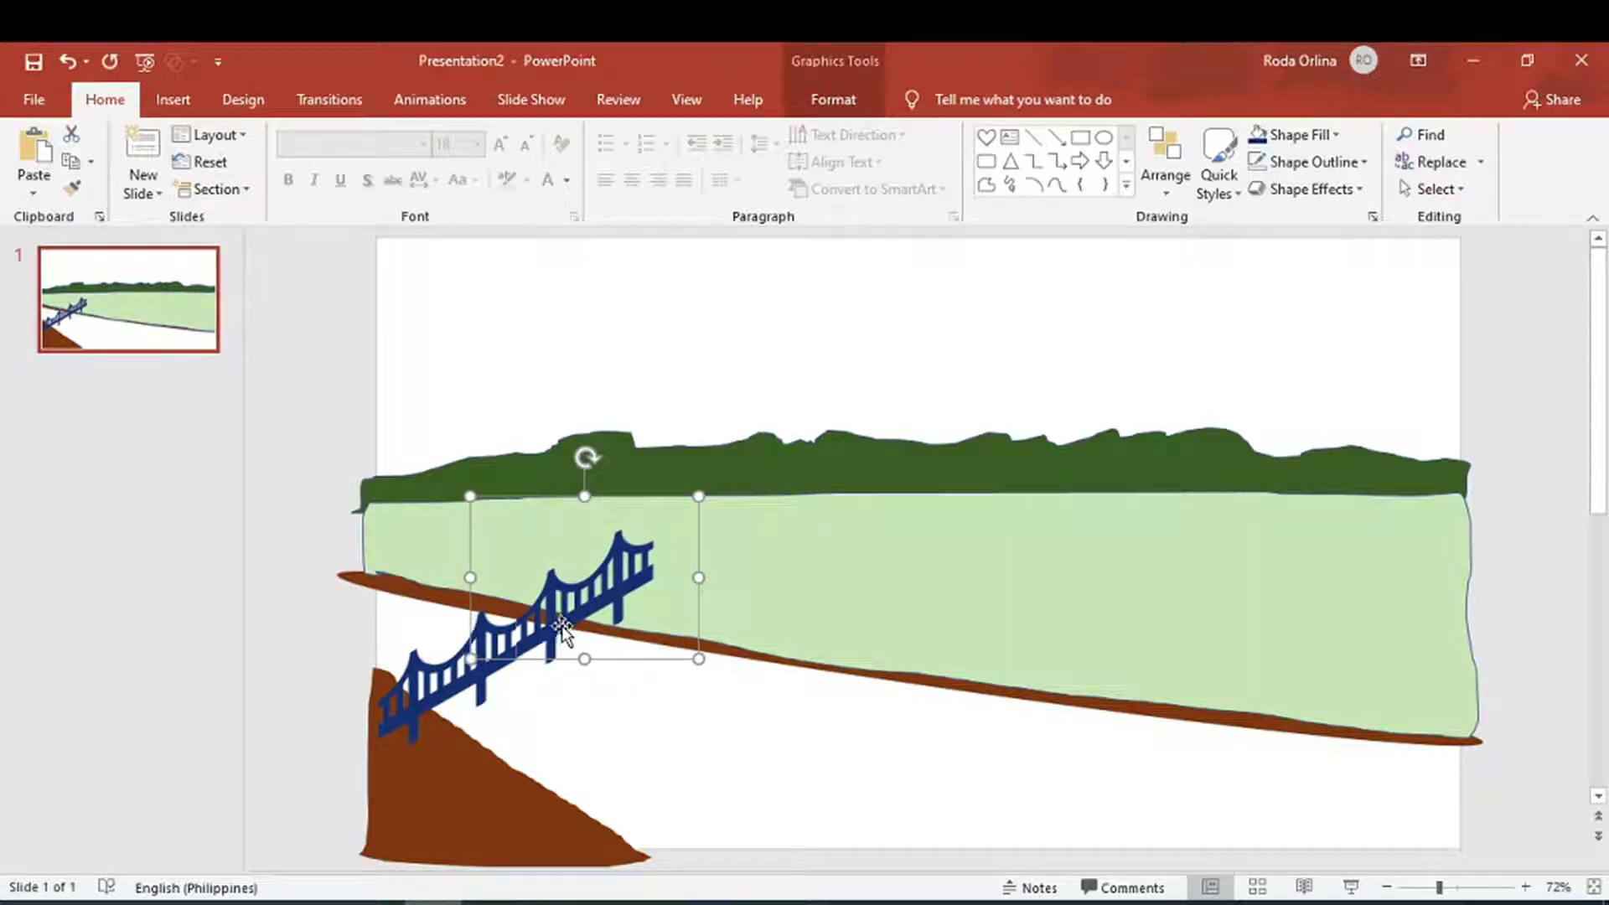
{"action": "mouse_move", "coordinate": [562, 626]}
{"action": "left_mouse_down"}
{"action": "mouse_move", "coordinate": [486, 782]}
{"action": "mouse_move", "coordinate": [471, 781]}
{"action": "left_mouse_up"}
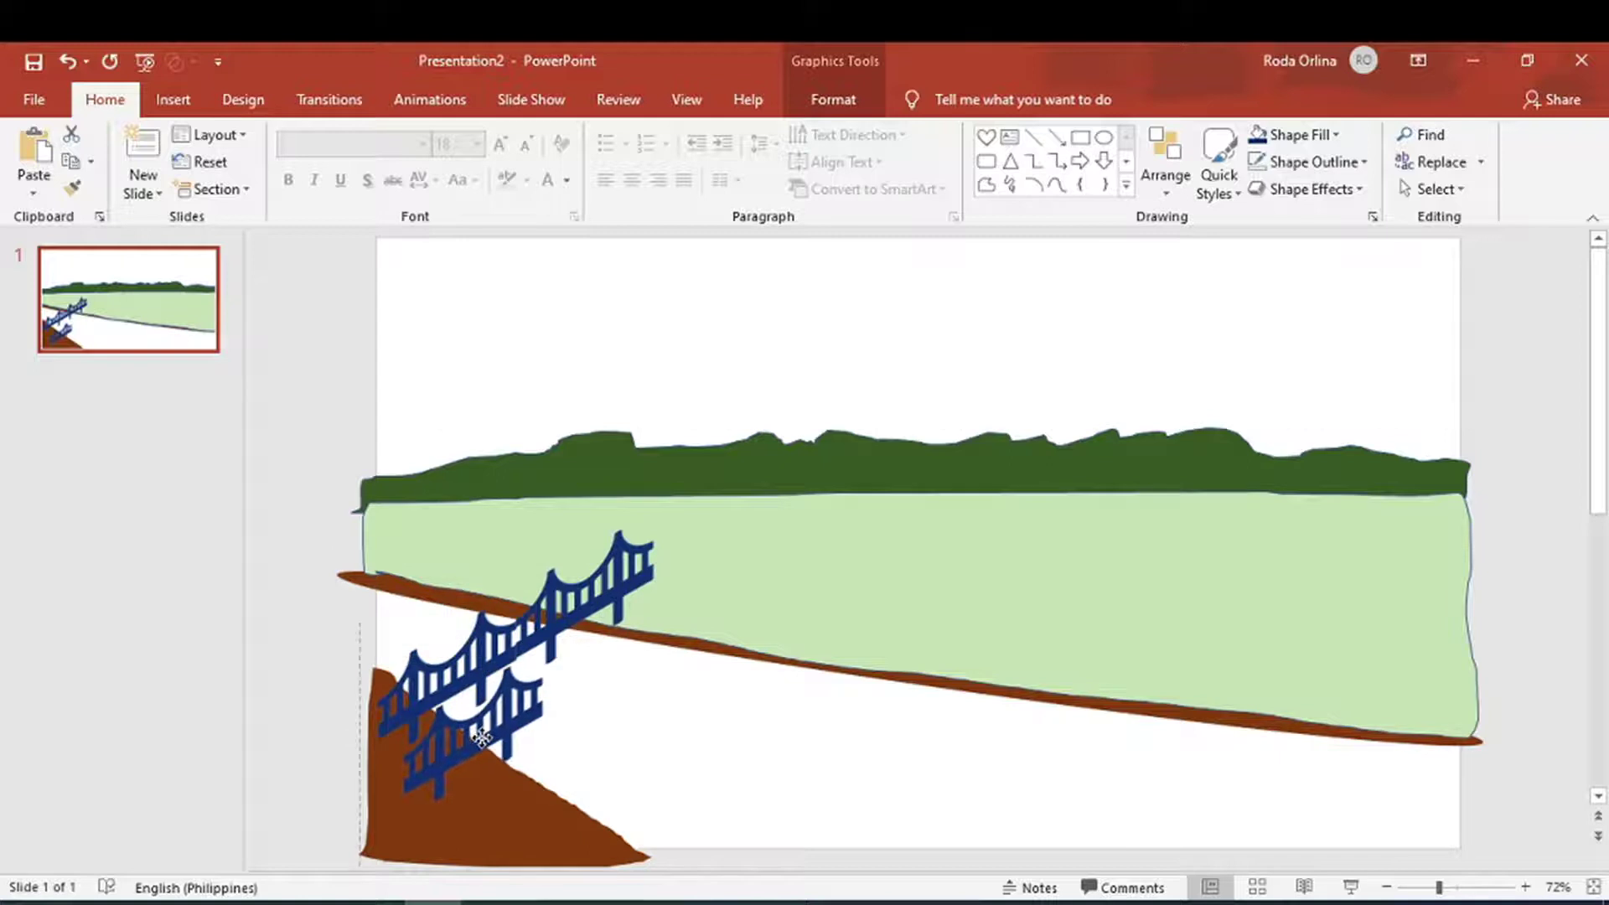
{"action": "mouse_move", "coordinate": [486, 749]}
{"action": "left_mouse_down"}
{"action": "mouse_move", "coordinate": [462, 744]}
{"action": "mouse_move", "coordinate": [658, 666]}
{"action": "mouse_move", "coordinate": [593, 660]}
{"action": "left_mouse_up"}
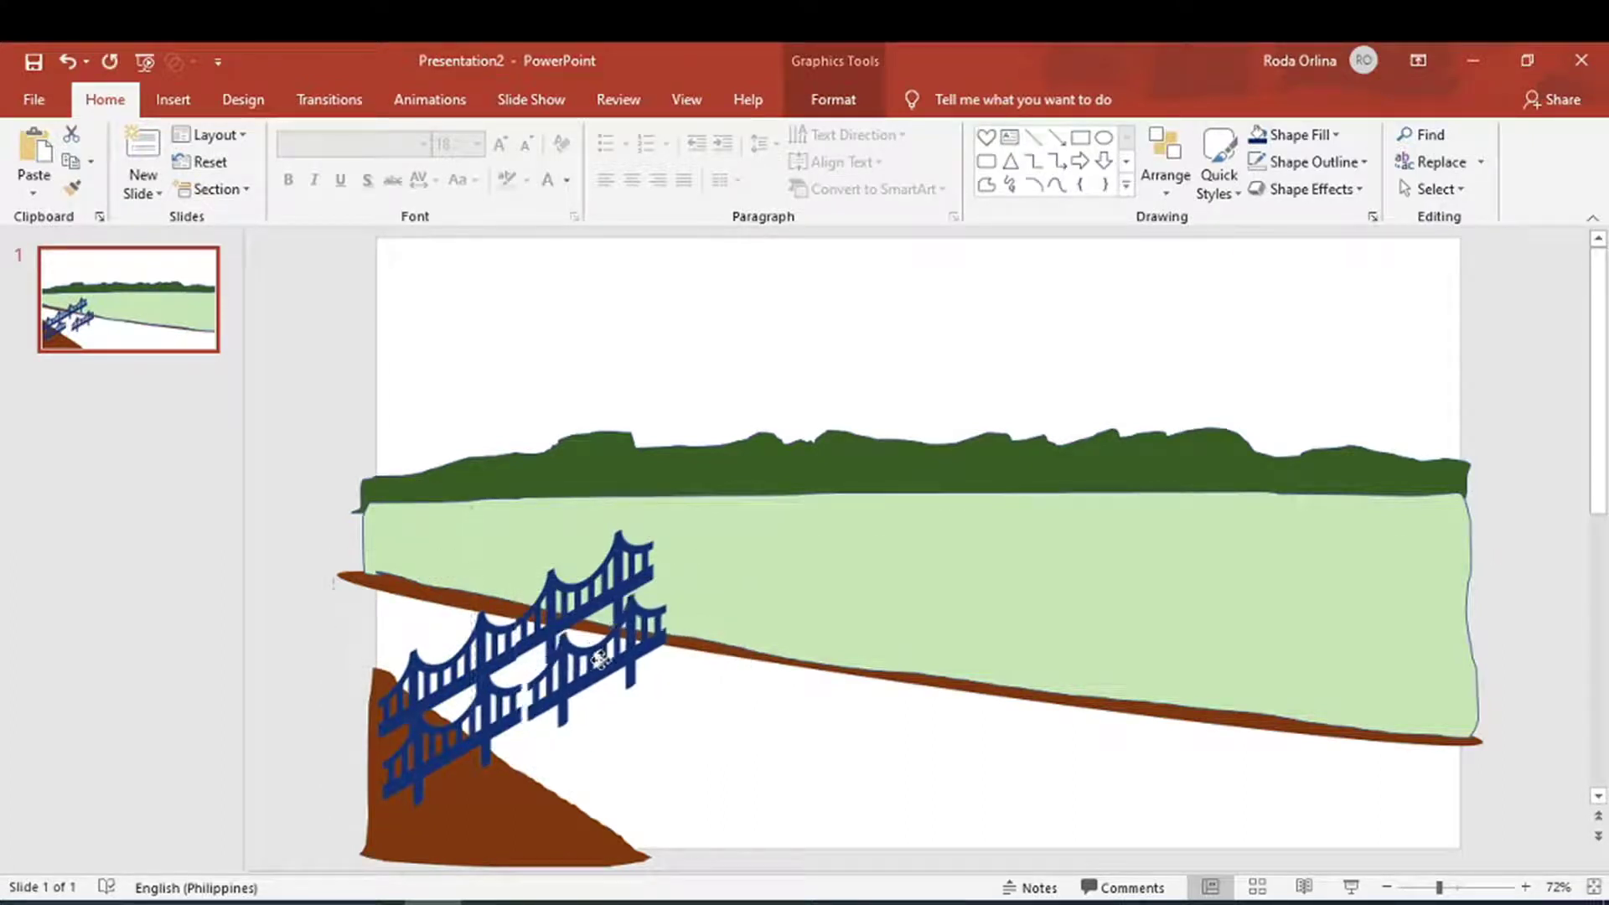
{"action": "left_click_drag", "start_coordinate": [593, 659], "coordinate": [600, 670]}
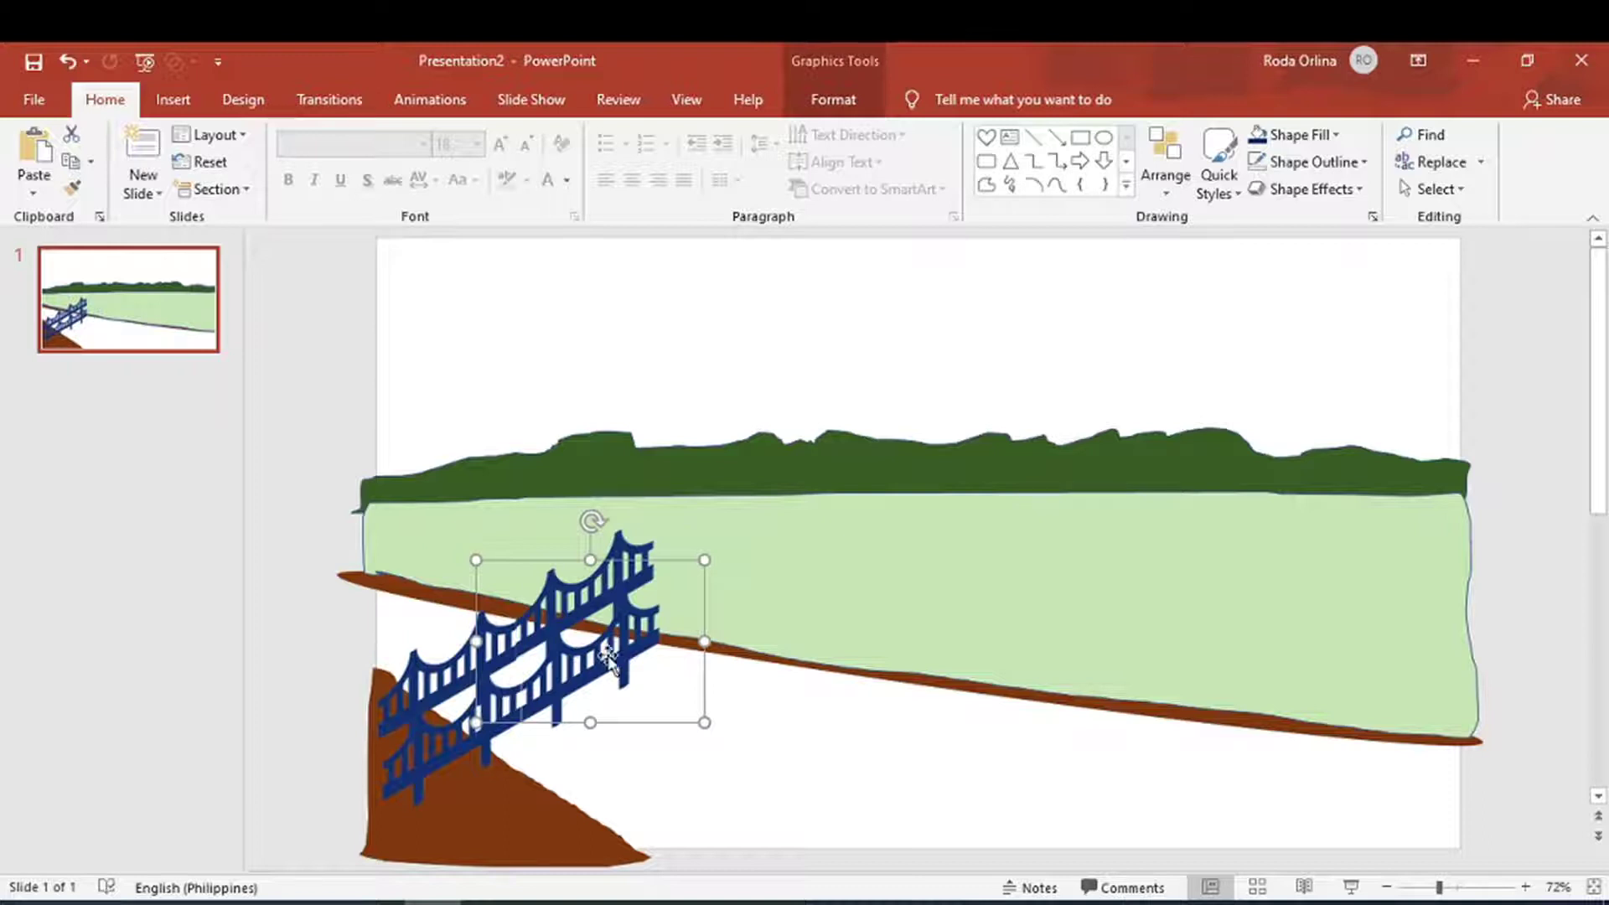
{"action": "mouse_move", "coordinate": [609, 658]}
{"action": "left_mouse_down"}
{"action": "mouse_move", "coordinate": [751, 593]}
{"action": "mouse_move", "coordinate": [741, 577]}
{"action": "left_mouse_up"}
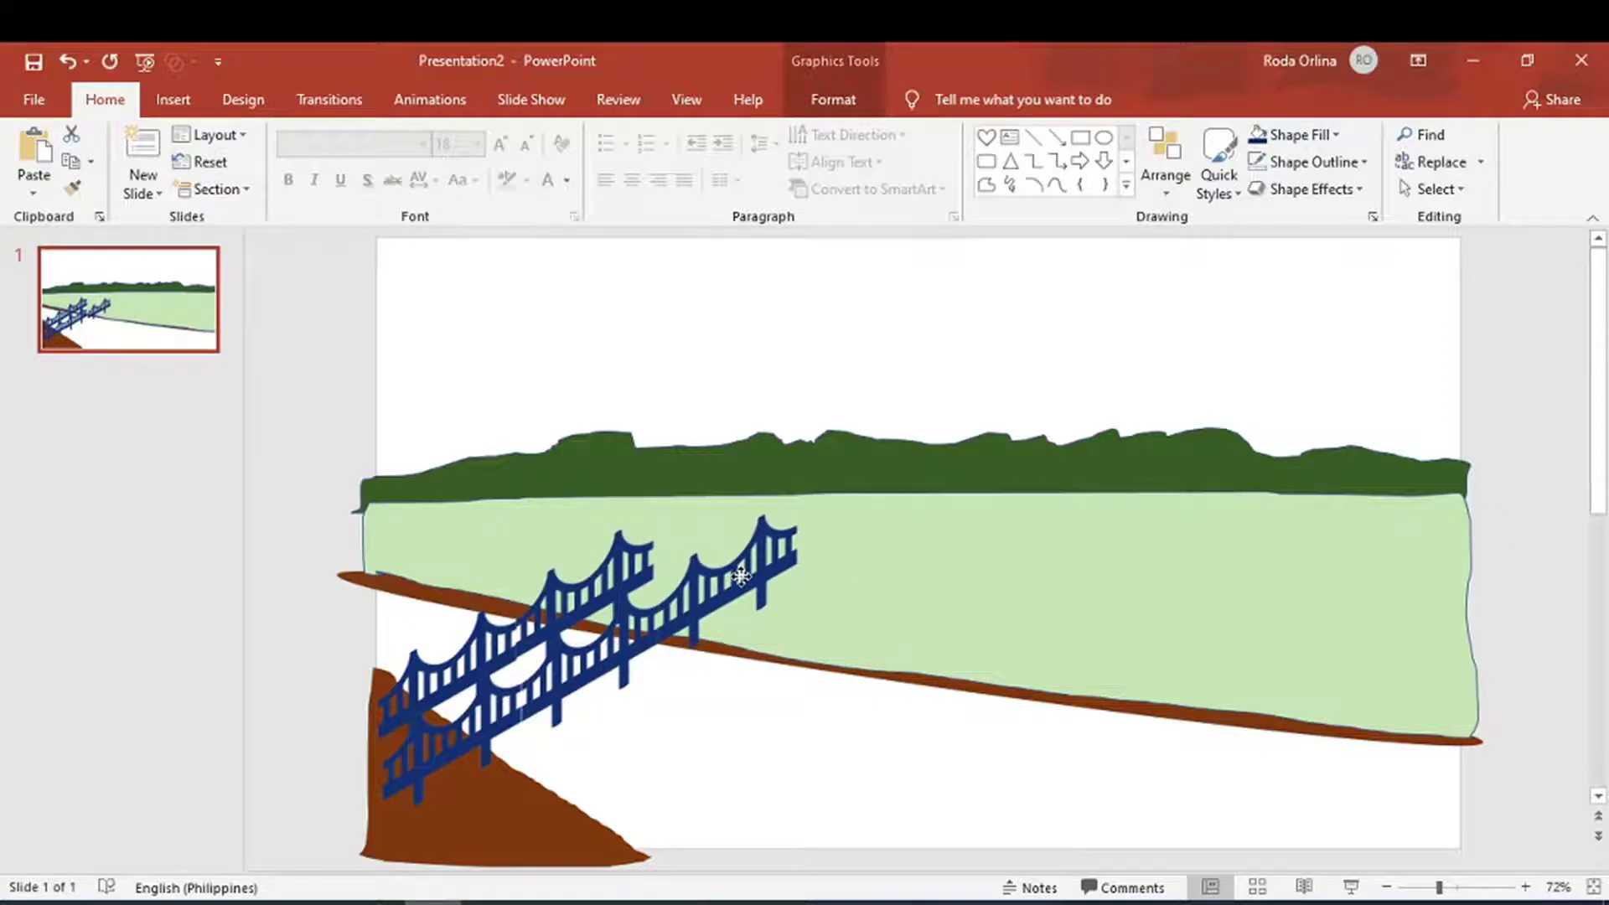
{"action": "left_click_drag", "start_coordinate": [741, 577], "coordinate": [741, 577]}
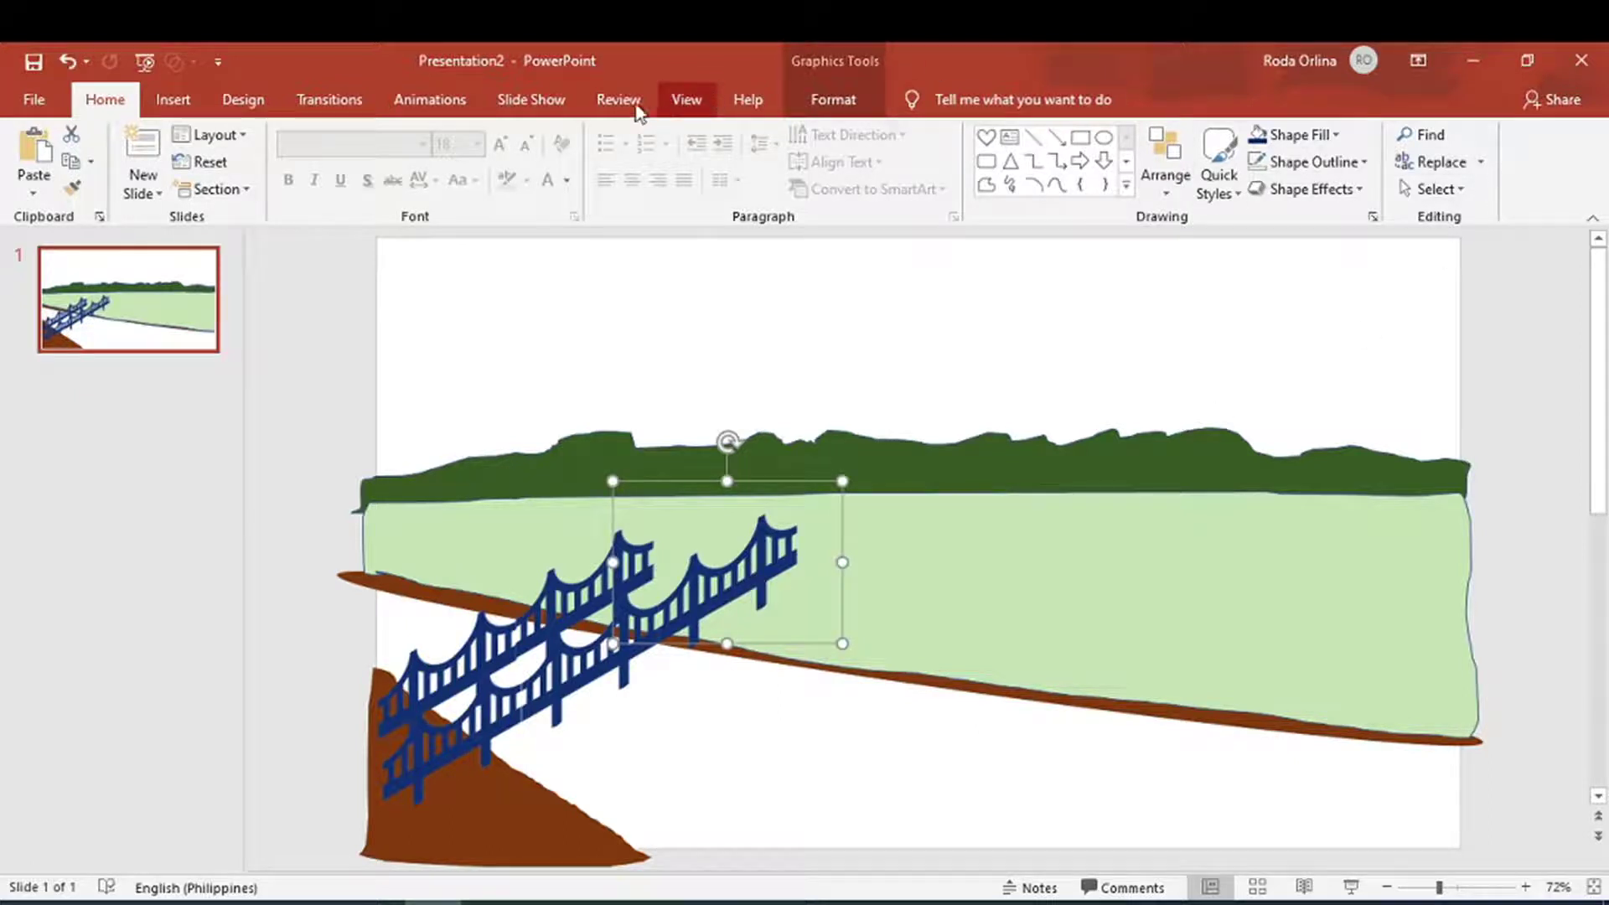
Crop the right part off one bridge copy, leaving it 1.48 in wide
{"action": "left_click", "coordinate": [834, 99]}
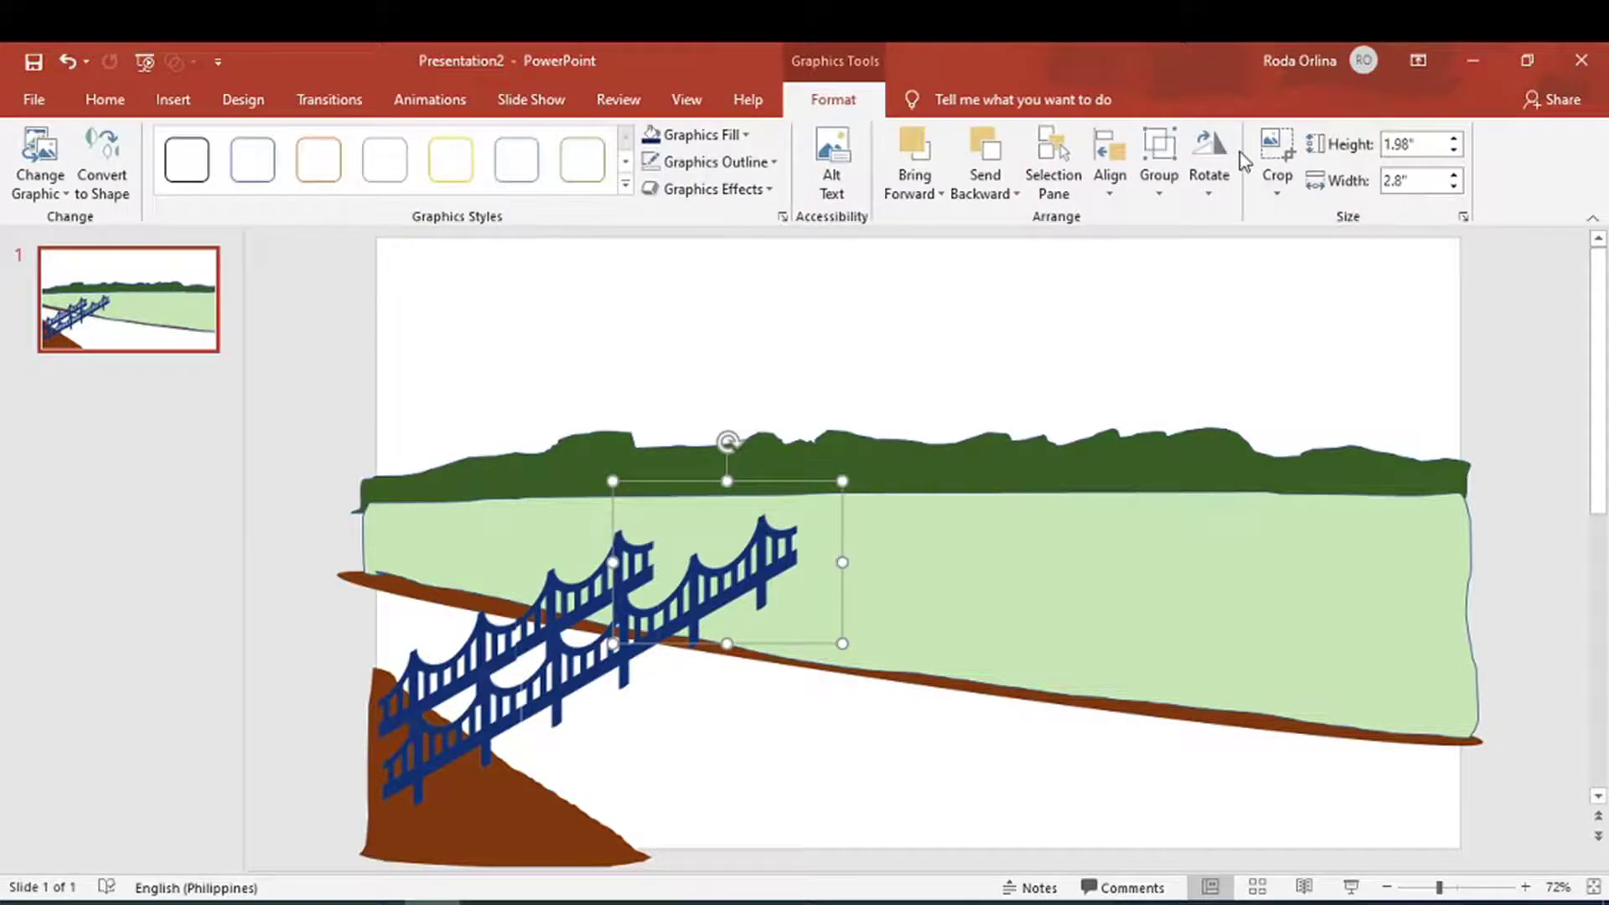
{"action": "left_click", "coordinate": [1275, 155]}
{"action": "left_click_drag", "start_coordinate": [838, 570], "coordinate": [737, 575]}
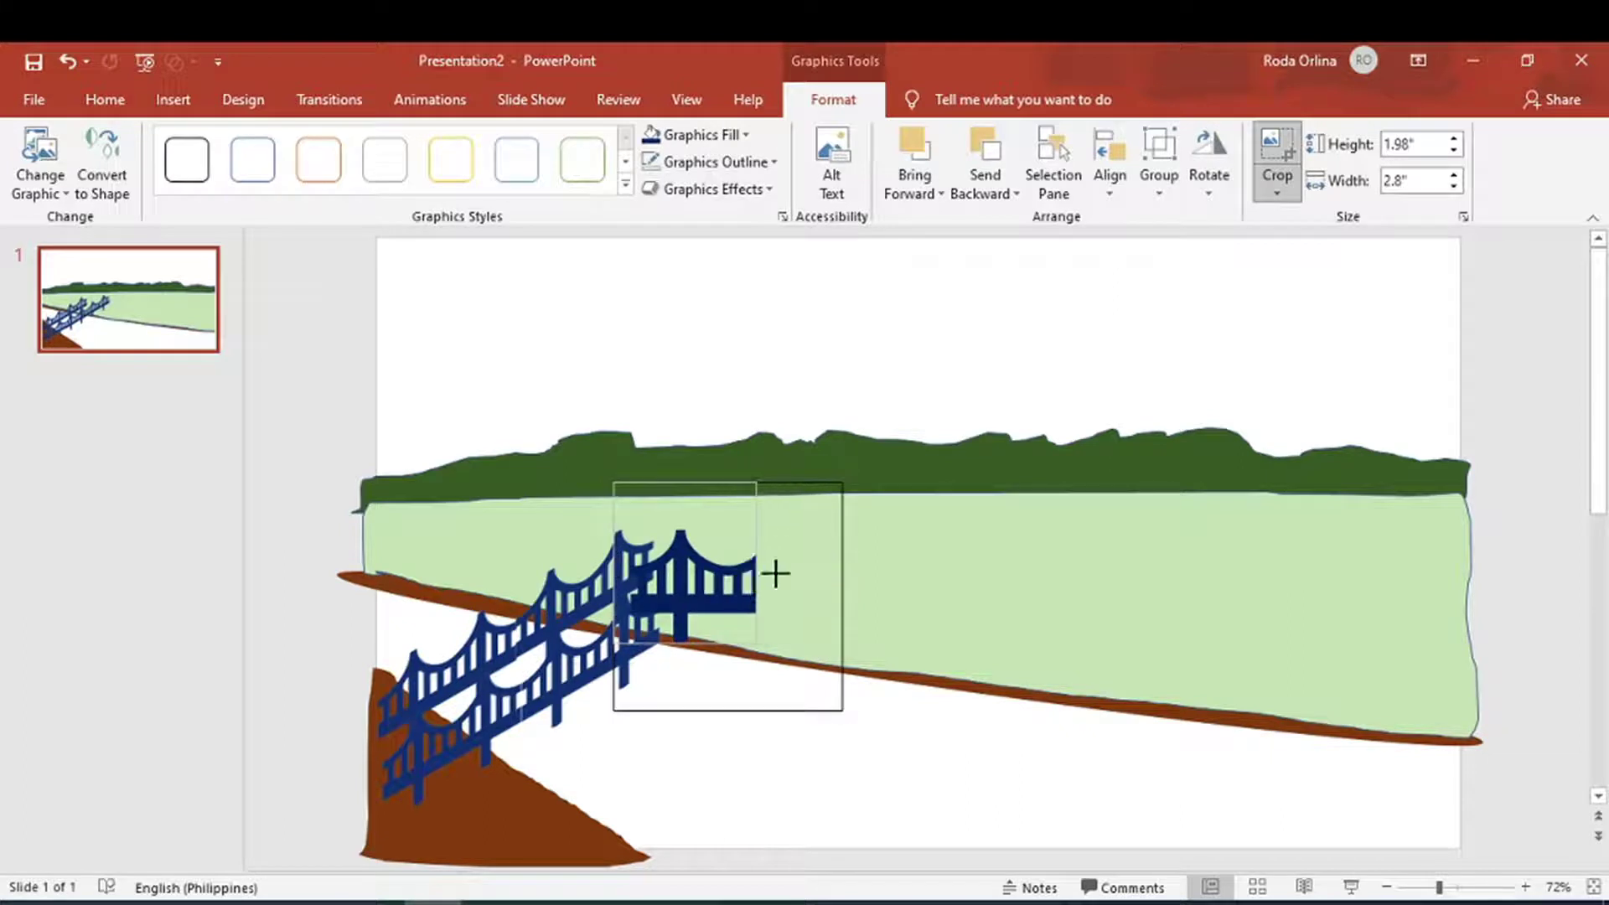
{"action": "left_click", "coordinate": [905, 546]}
{"action": "left_click", "coordinate": [913, 553]}
Reposition the cropped bridge piece within the green field
{"action": "left_click", "coordinate": [670, 585]}
{"action": "left_click_drag", "start_coordinate": [670, 585], "coordinate": [692, 586]}
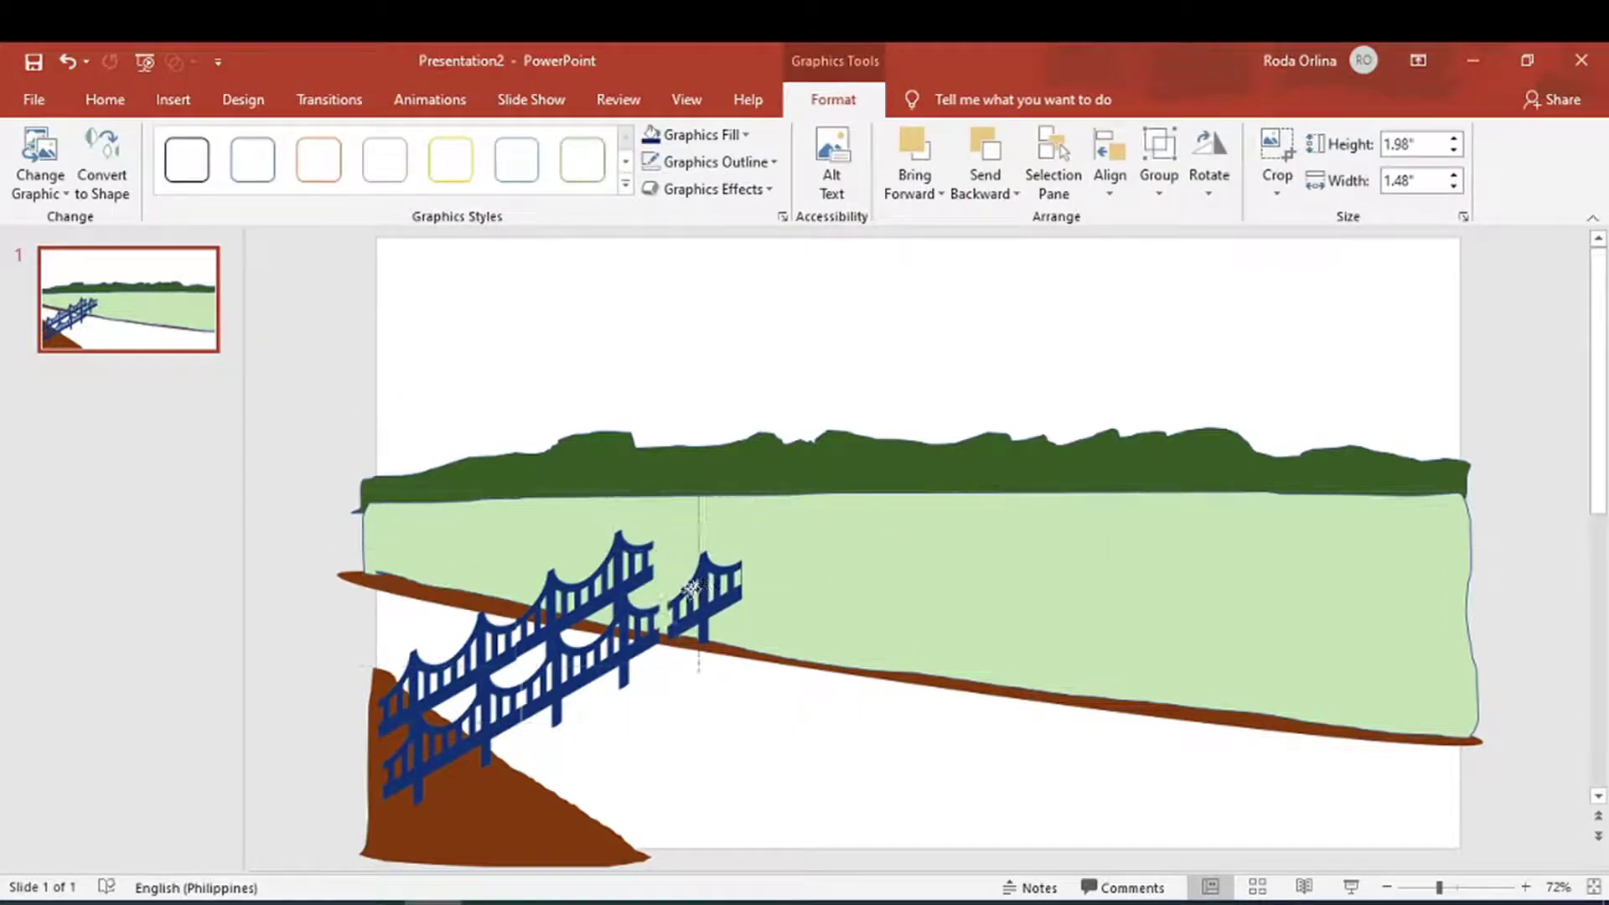
{"action": "left_click_drag", "start_coordinate": [693, 587], "coordinate": [670, 586]}
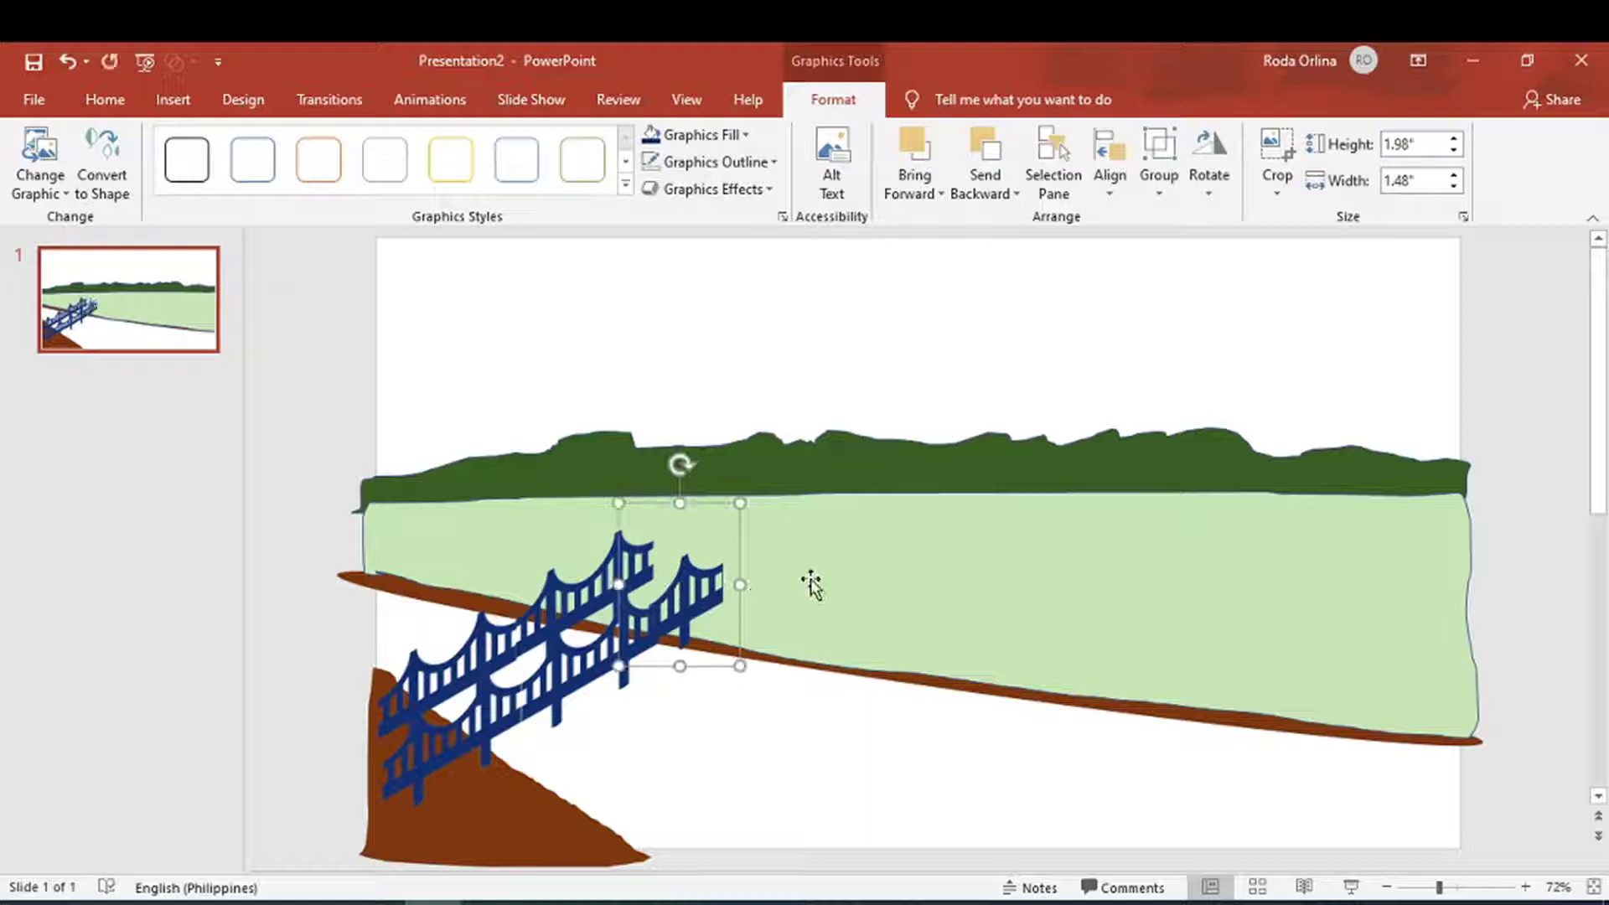
{"action": "key", "text": "Escape"}
{"action": "left_click", "coordinate": [172, 99]}
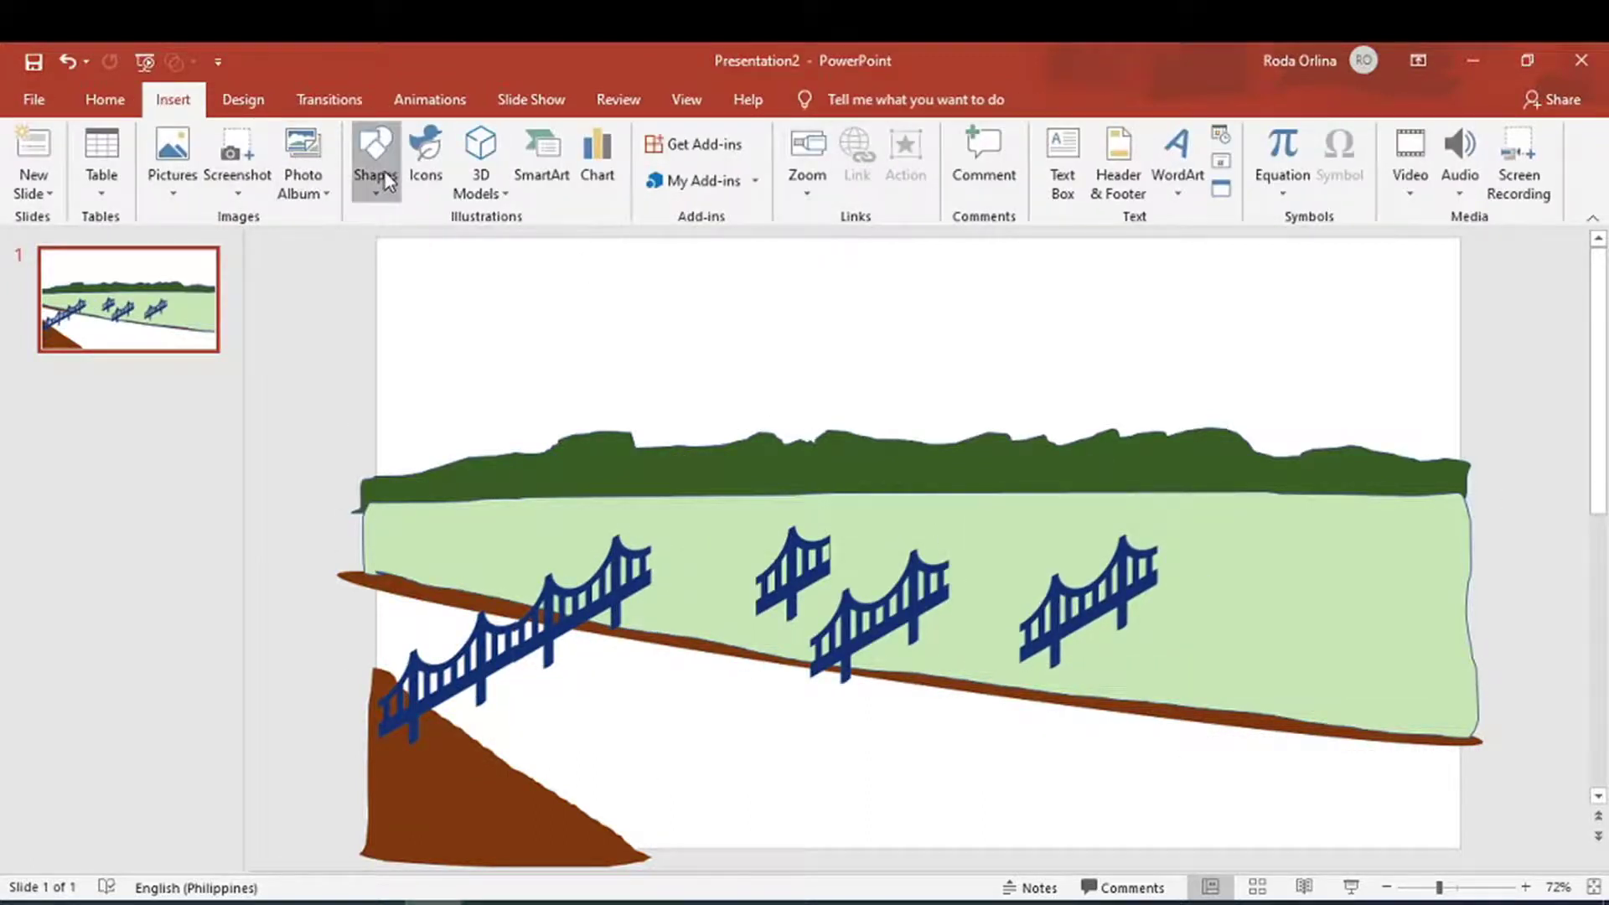
Draw a rectangle over the left bridge, rotated and resized to follow its slope
{"action": "left_click", "coordinate": [382, 176]}
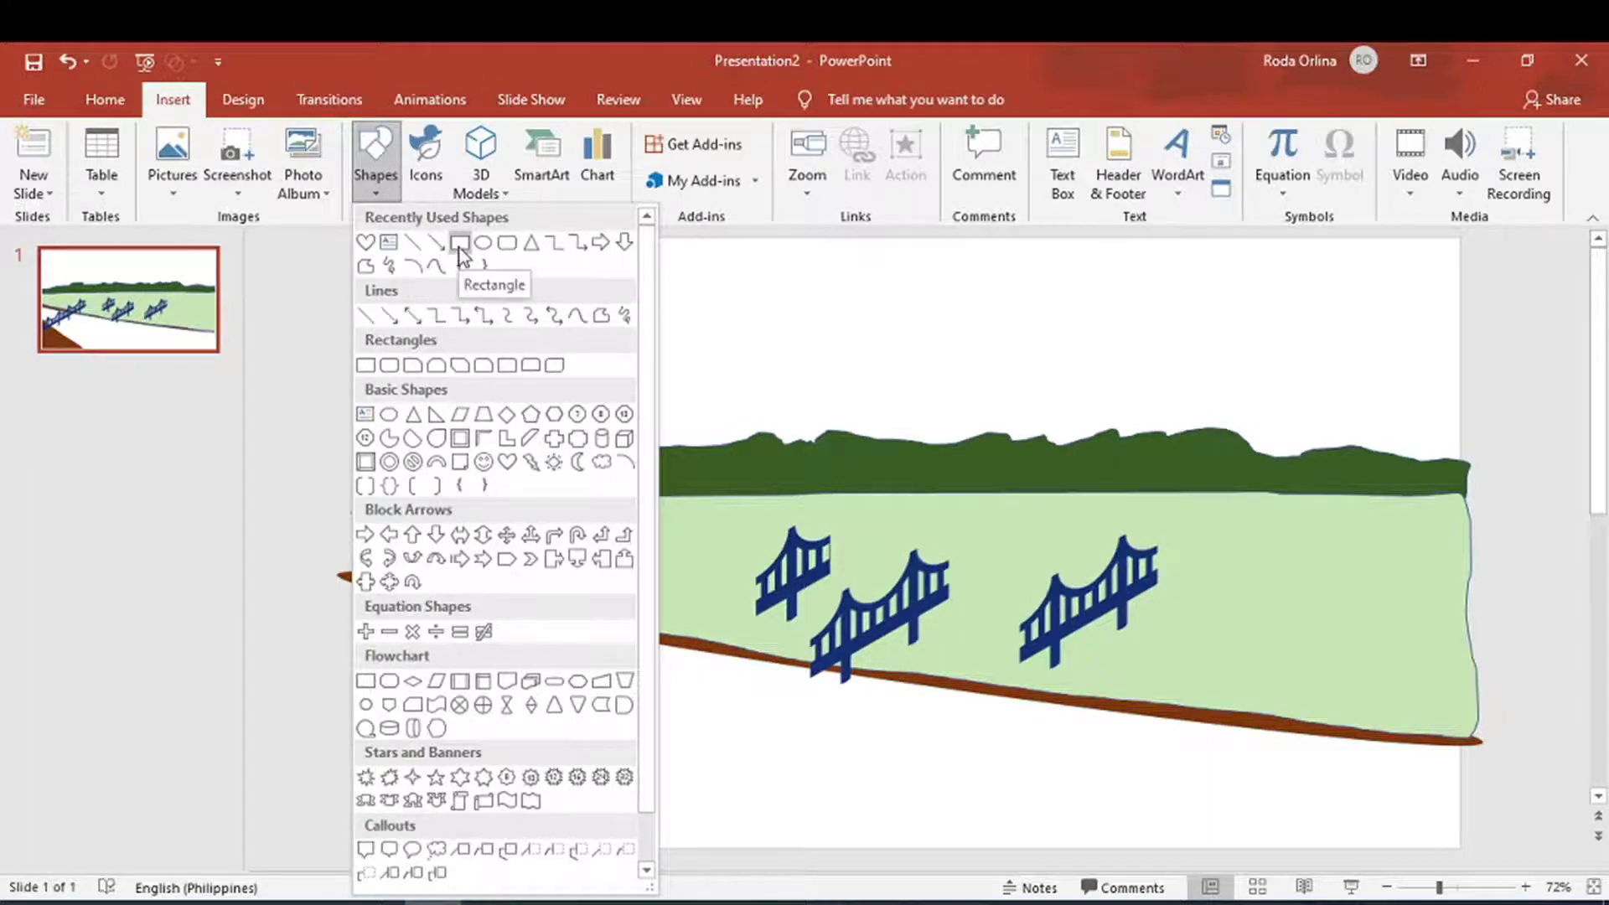
{"action": "left_click", "coordinate": [460, 245]}
{"action": "left_click_drag", "start_coordinate": [382, 739], "coordinate": [634, 627]}
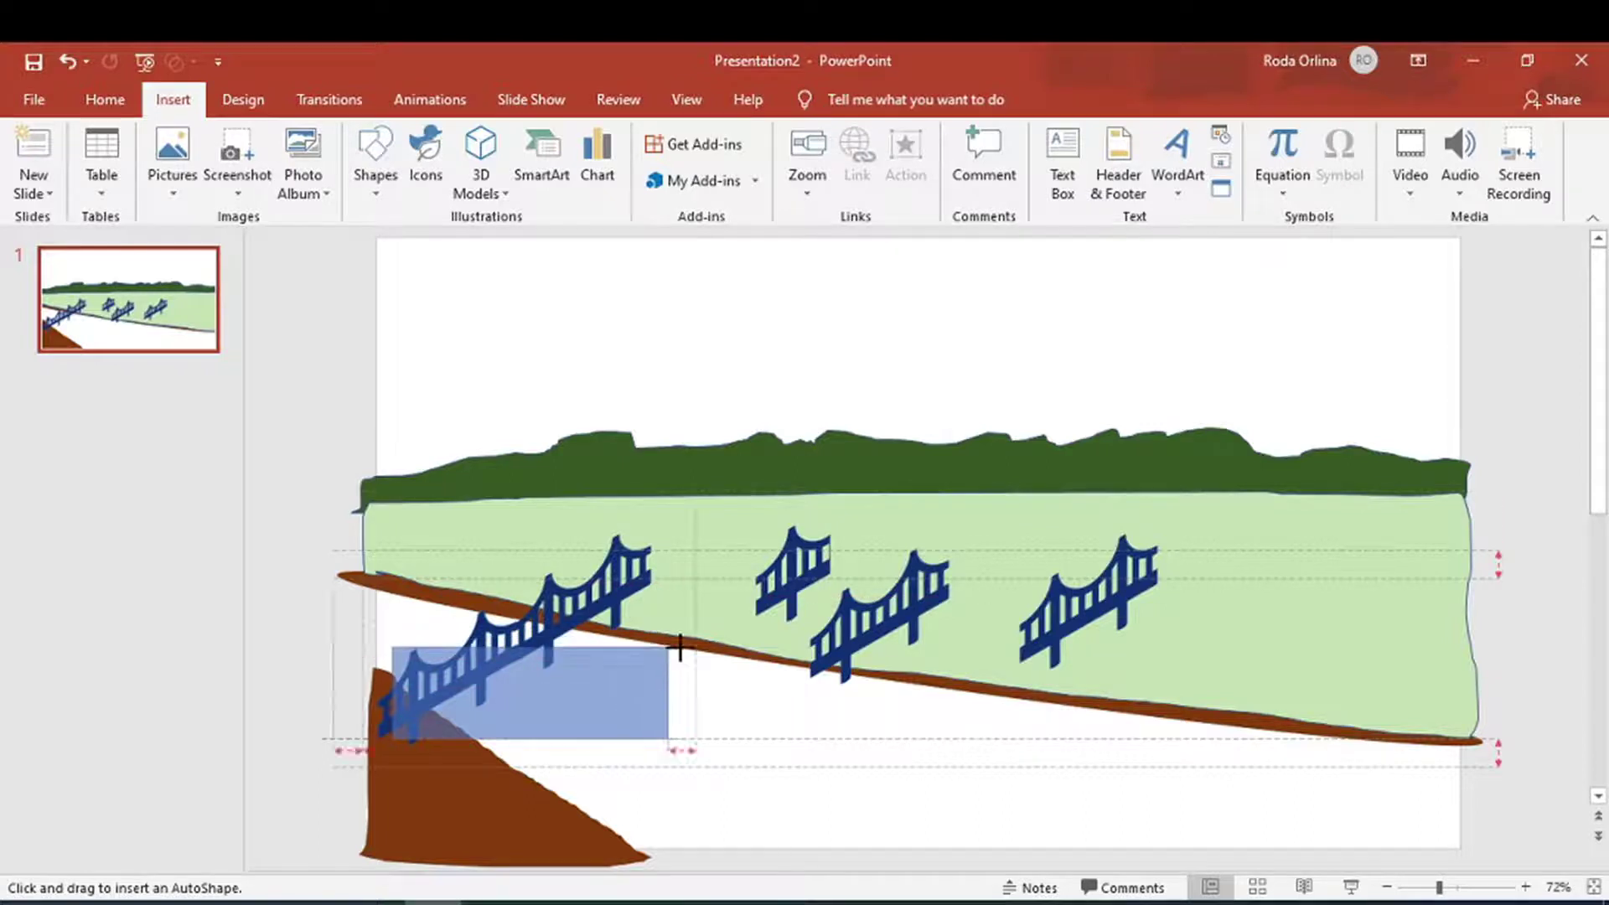
{"action": "left_click_drag", "start_coordinate": [634, 628], "coordinate": [690, 648]}
{"action": "left_click_drag", "start_coordinate": [542, 621], "coordinate": [497, 621]}
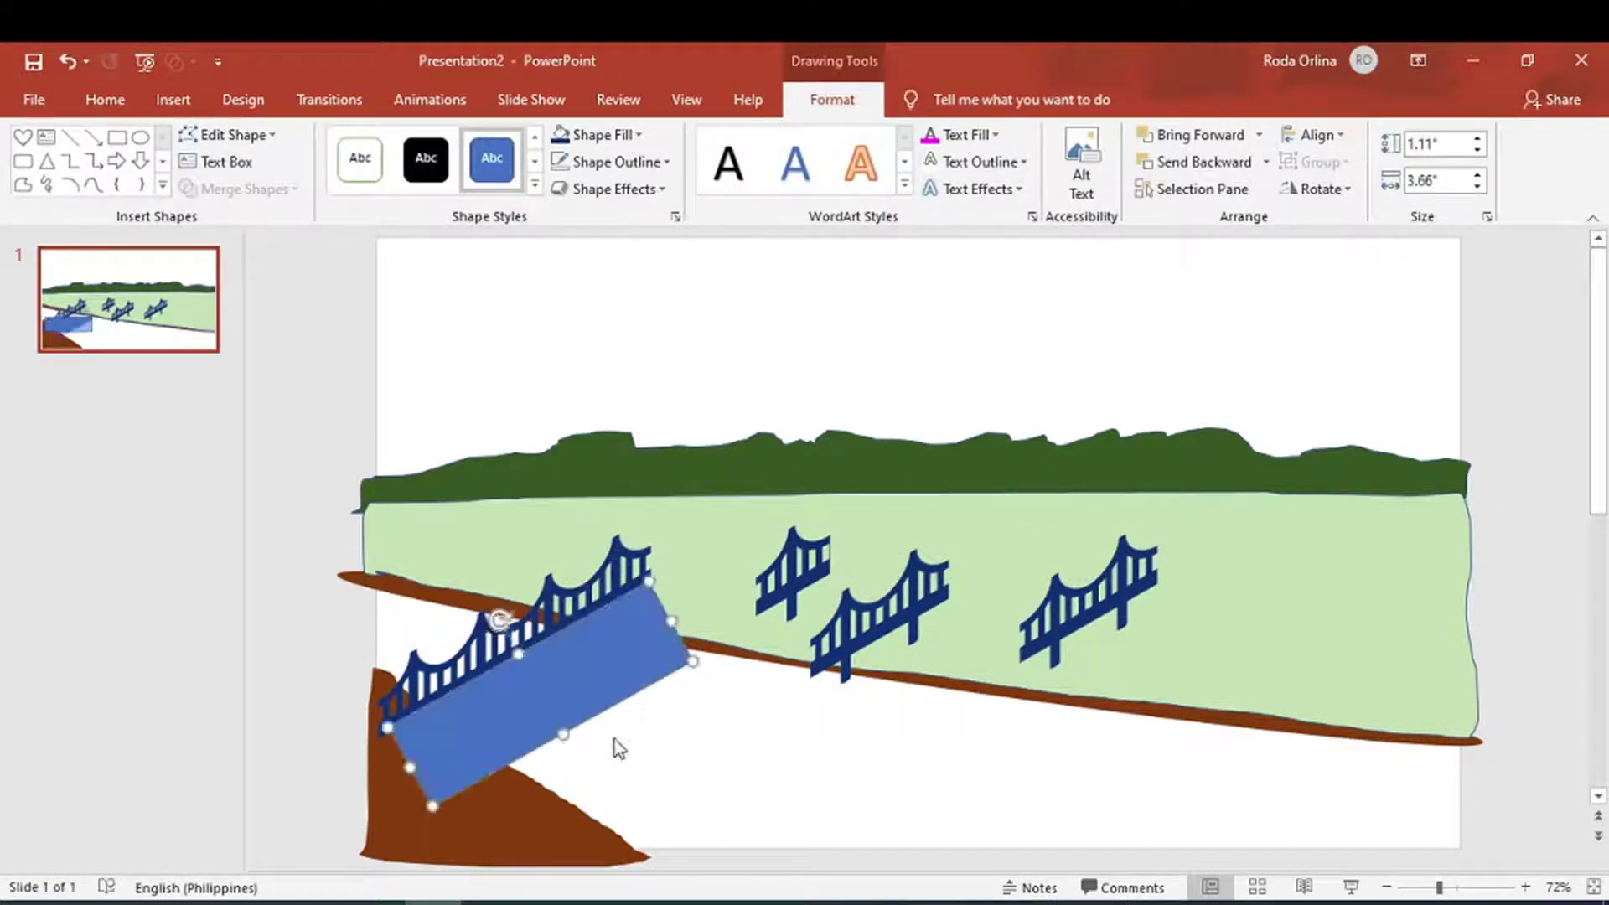
{"action": "left_click_drag", "start_coordinate": [557, 733], "coordinate": [538, 691]}
{"action": "left_click_drag", "start_coordinate": [660, 603], "coordinate": [669, 602]}
{"action": "left_click_drag", "start_coordinate": [393, 741], "coordinate": [393, 742]}
Fill the deck bar light orange with no outline, then move the middle bridge beneath it
{"action": "left_click", "coordinate": [632, 136]}
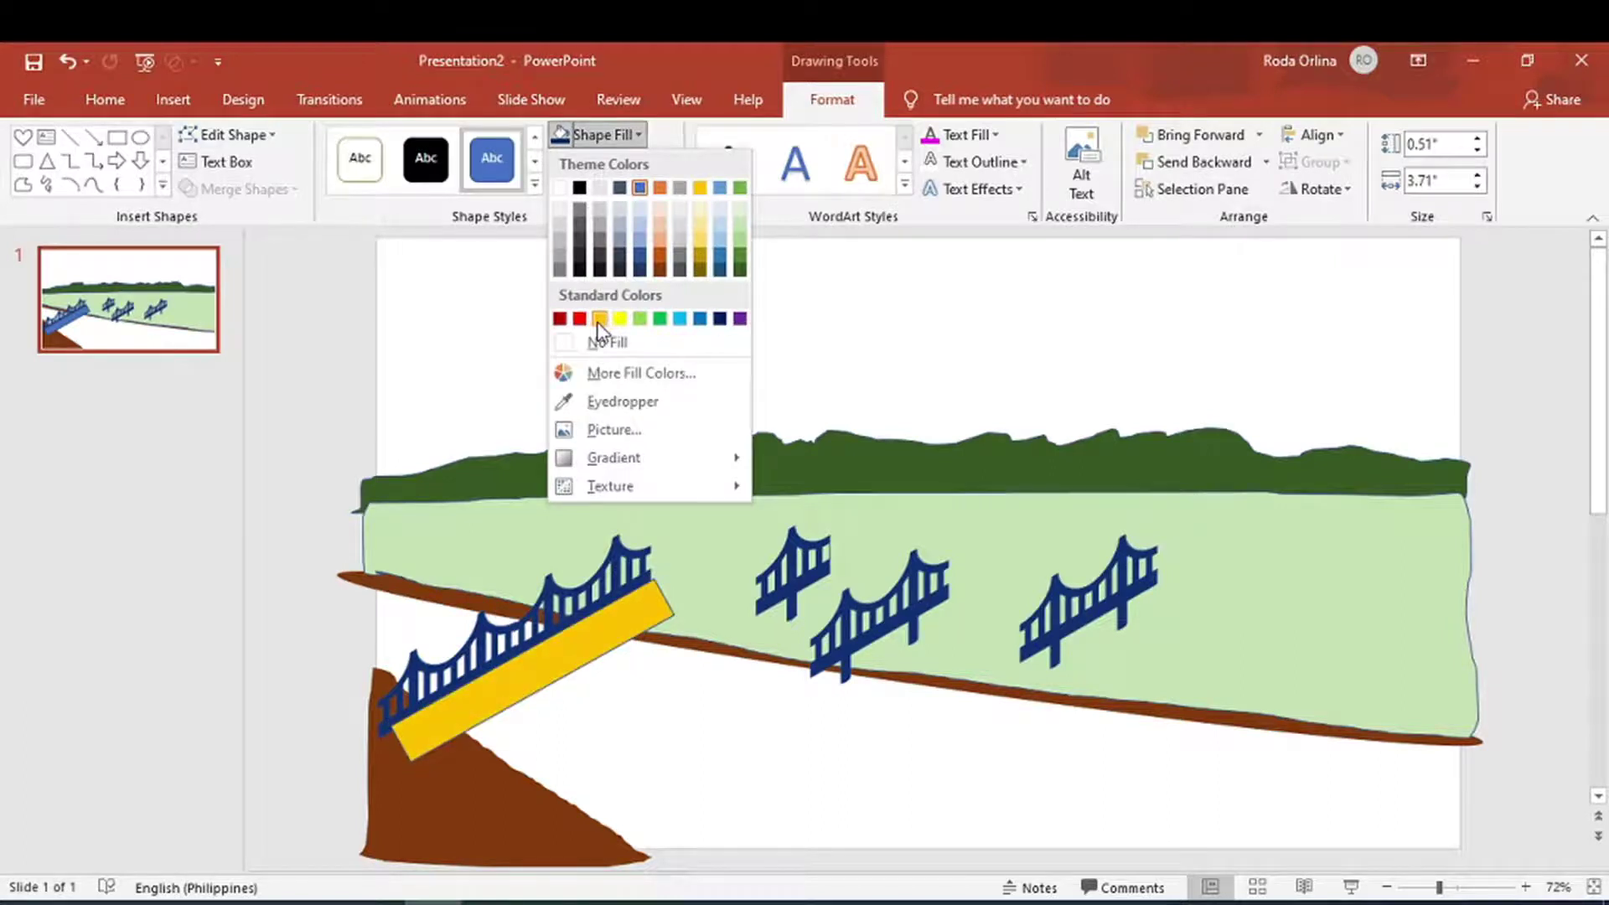
{"action": "left_click", "coordinate": [658, 251]}
{"action": "left_click", "coordinate": [616, 162]}
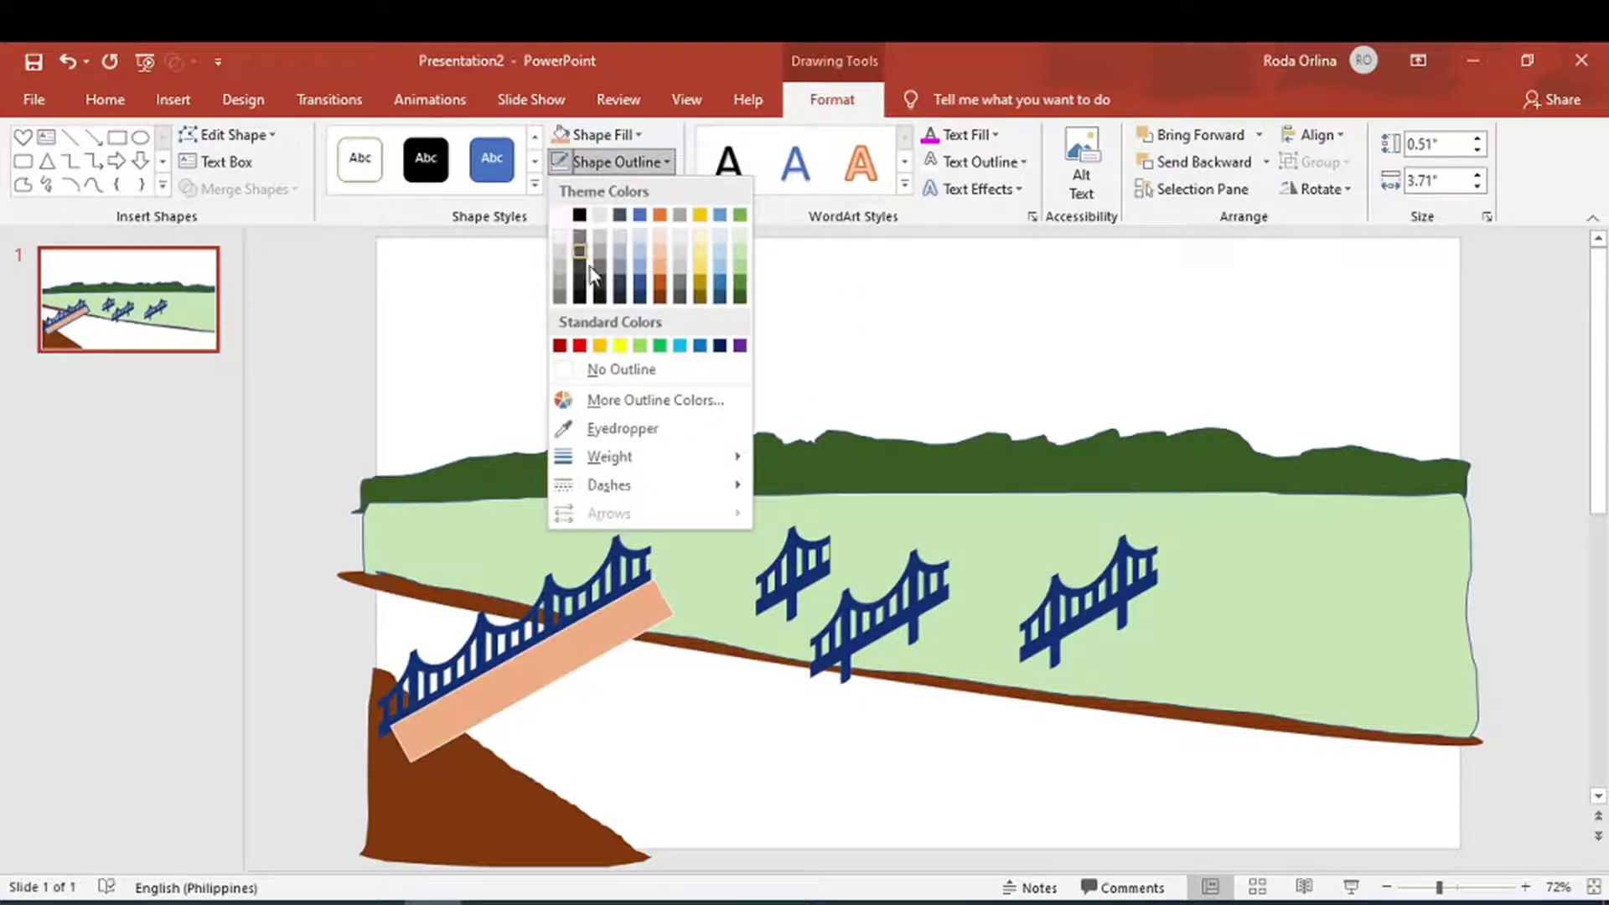
{"action": "left_click", "coordinate": [616, 369]}
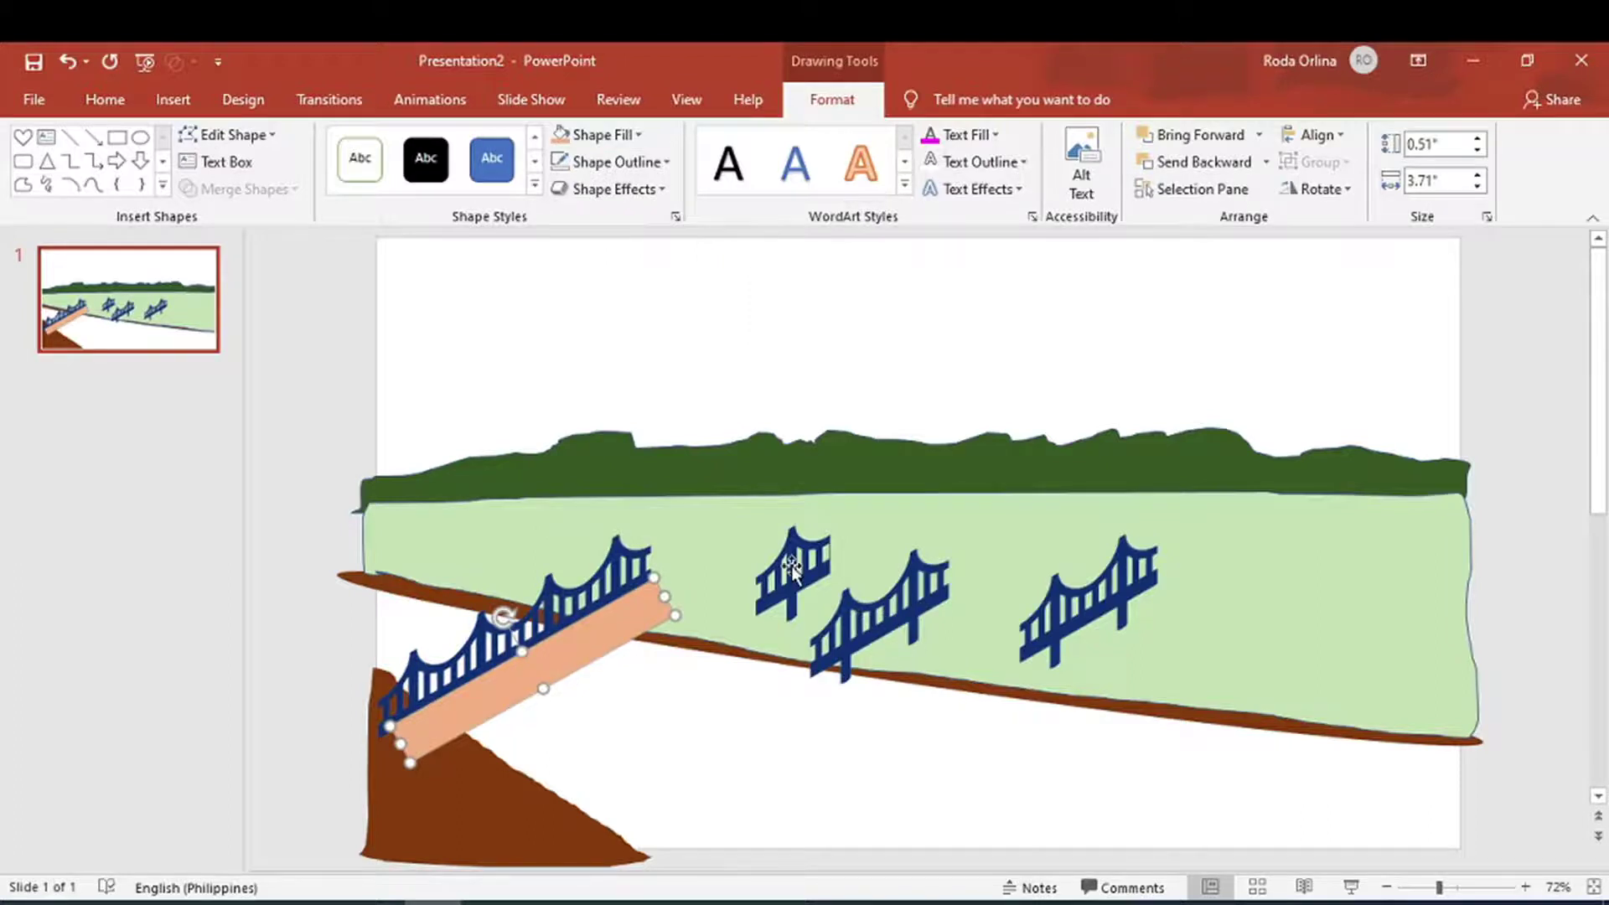
{"action": "left_click_drag", "start_coordinate": [846, 632], "coordinate": [475, 764]}
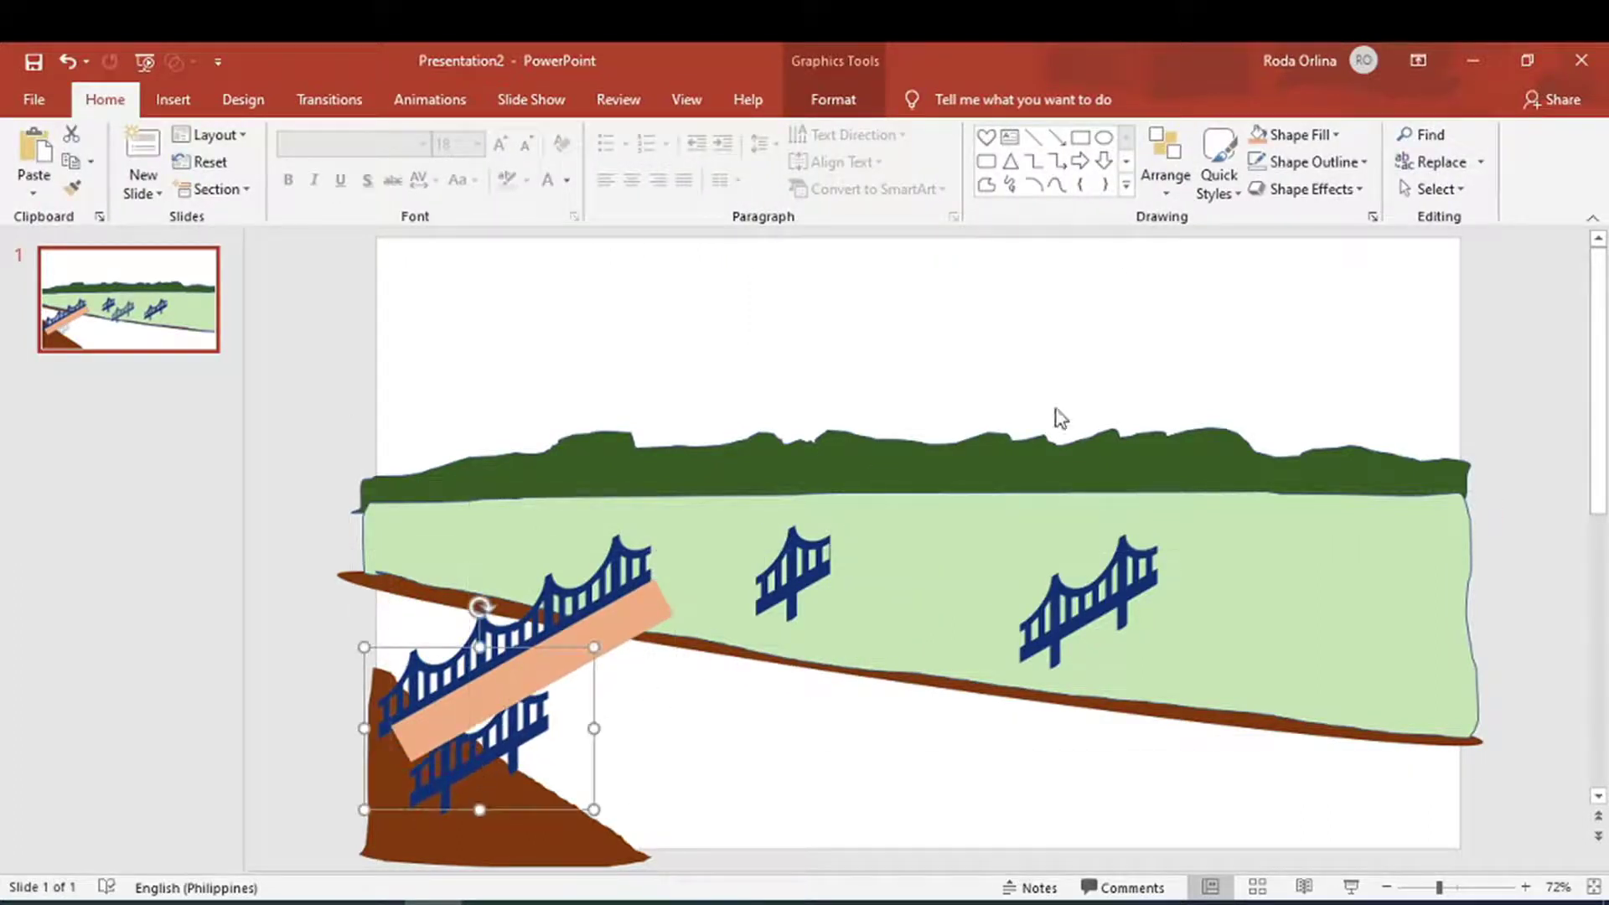
Bring the small bridge to the front, set it on the deck, and nudge the deck bar up
{"action": "left_click", "coordinate": [839, 99]}
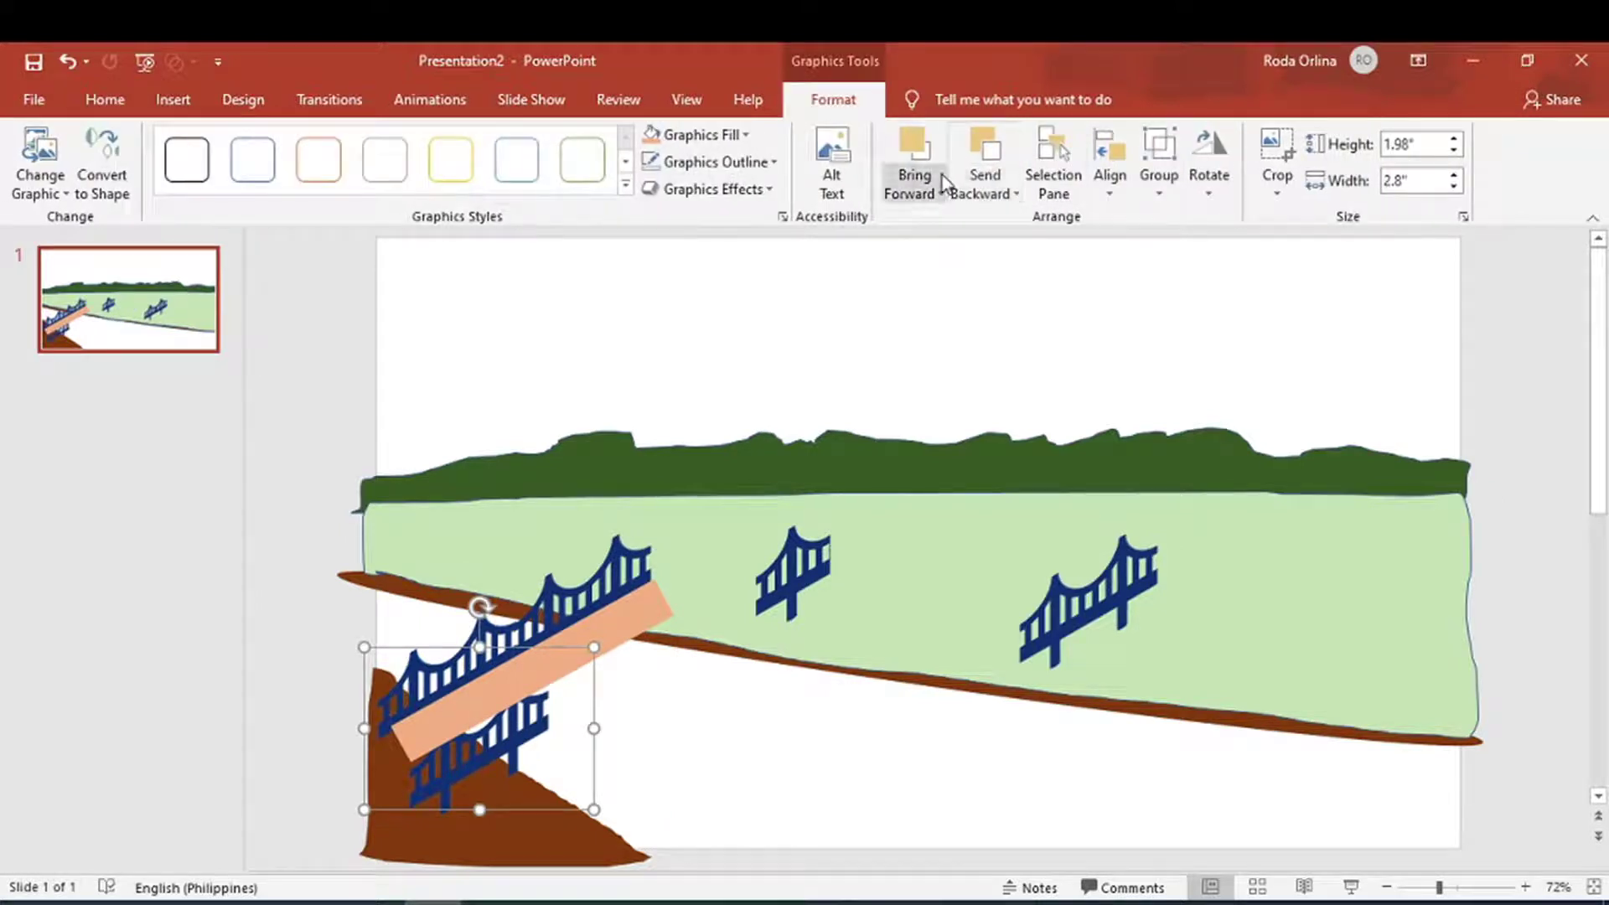
{"action": "left_click", "coordinate": [910, 180]}
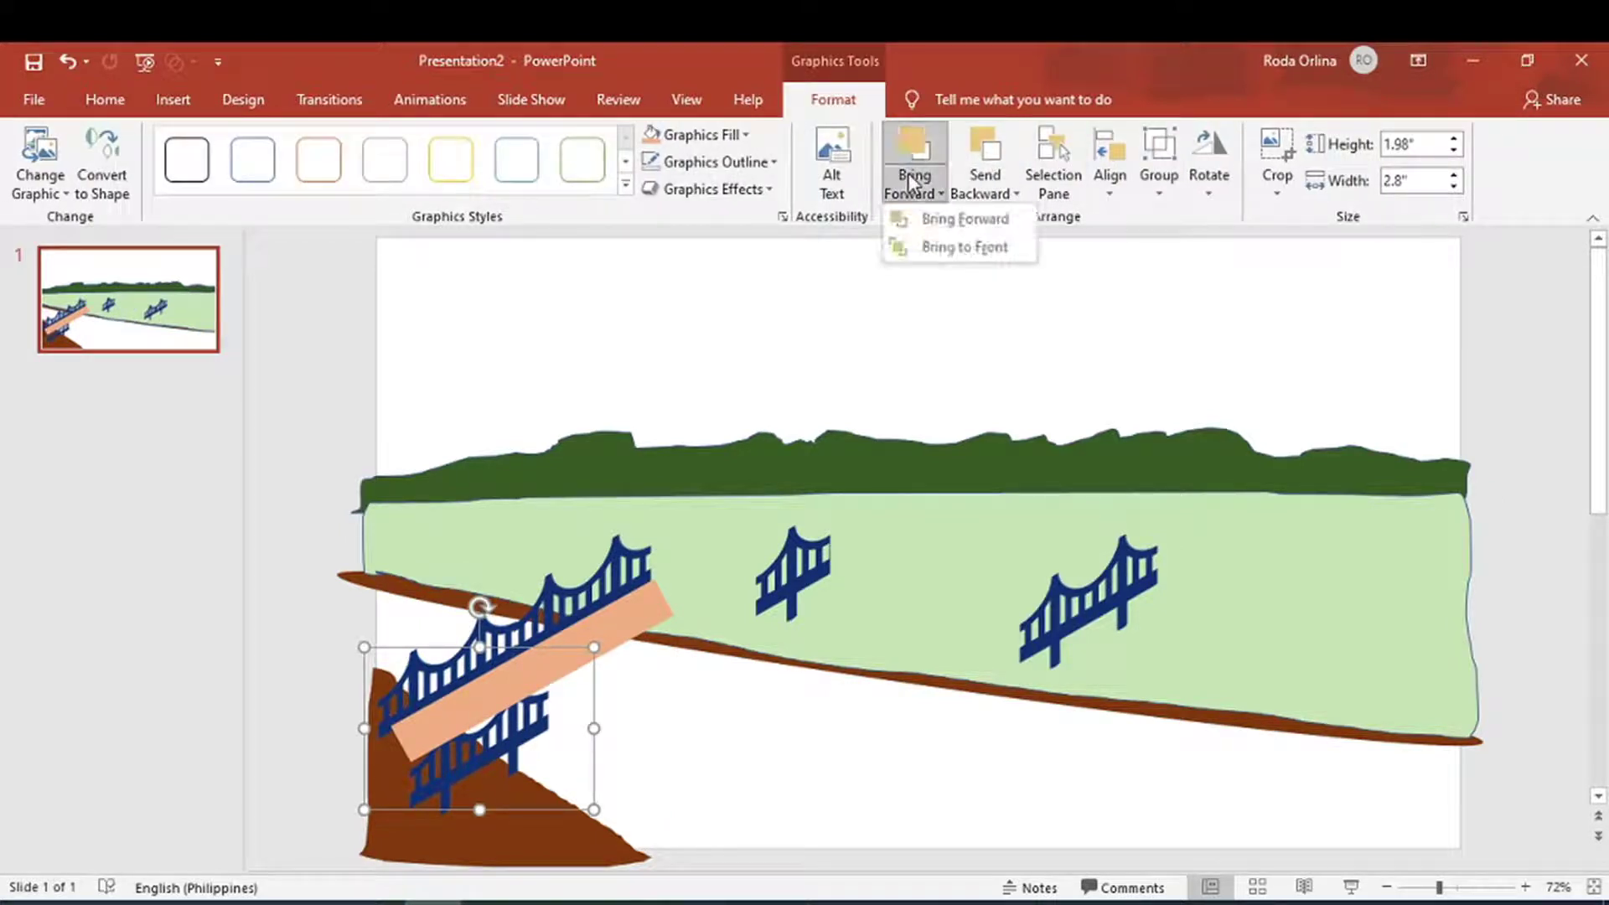
{"action": "left_click", "coordinate": [975, 220]}
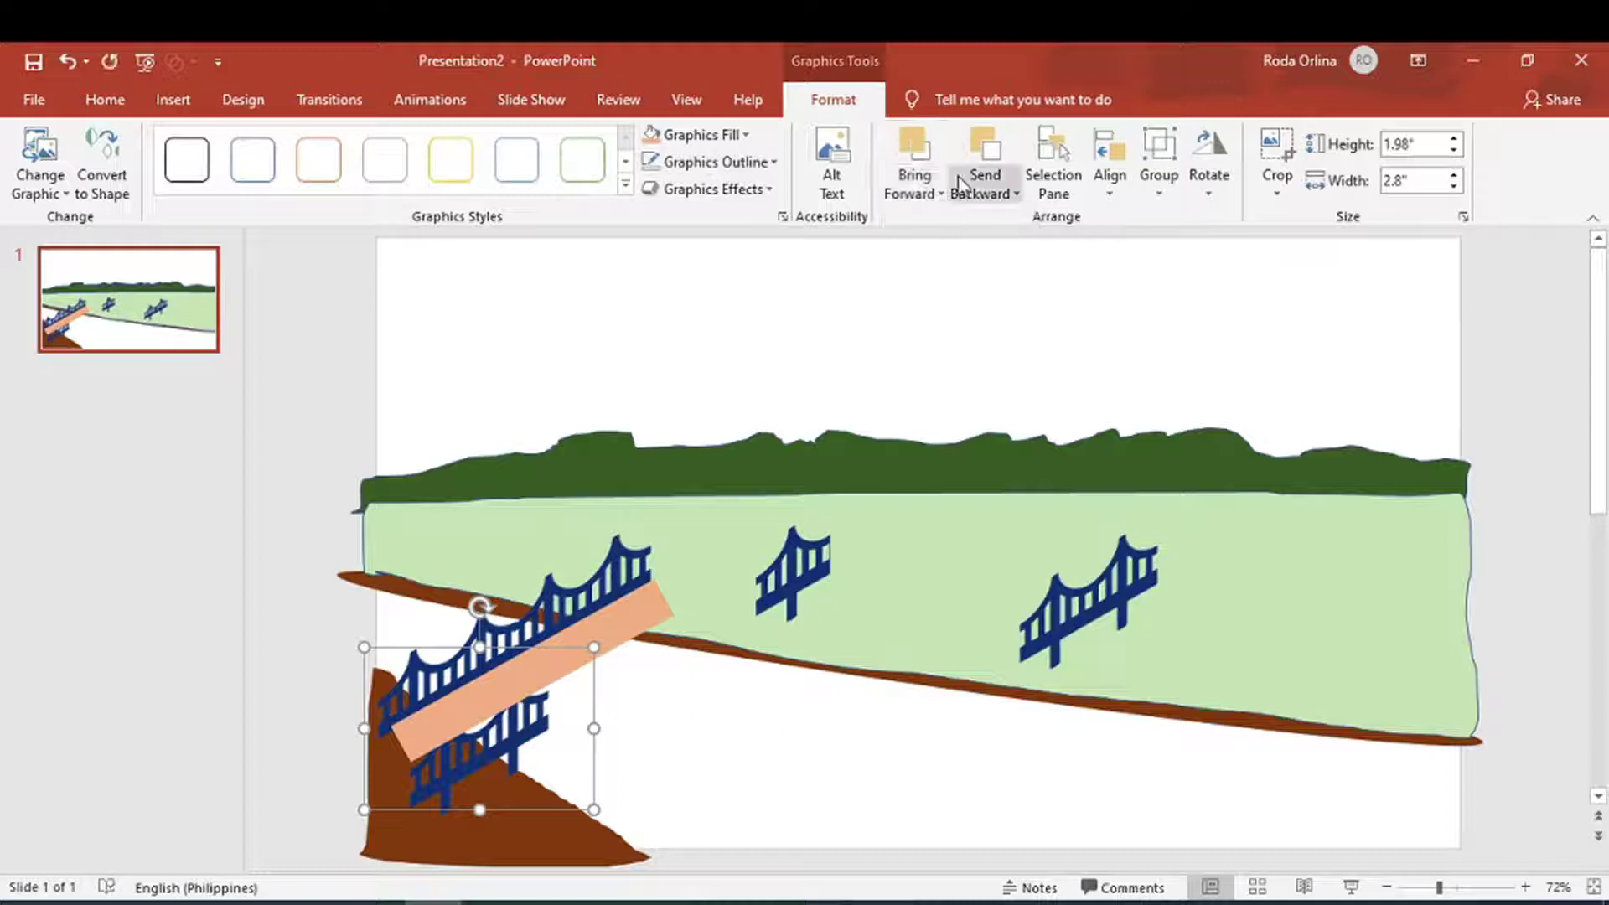
{"action": "left_click", "coordinate": [918, 191]}
{"action": "left_click", "coordinate": [970, 252]}
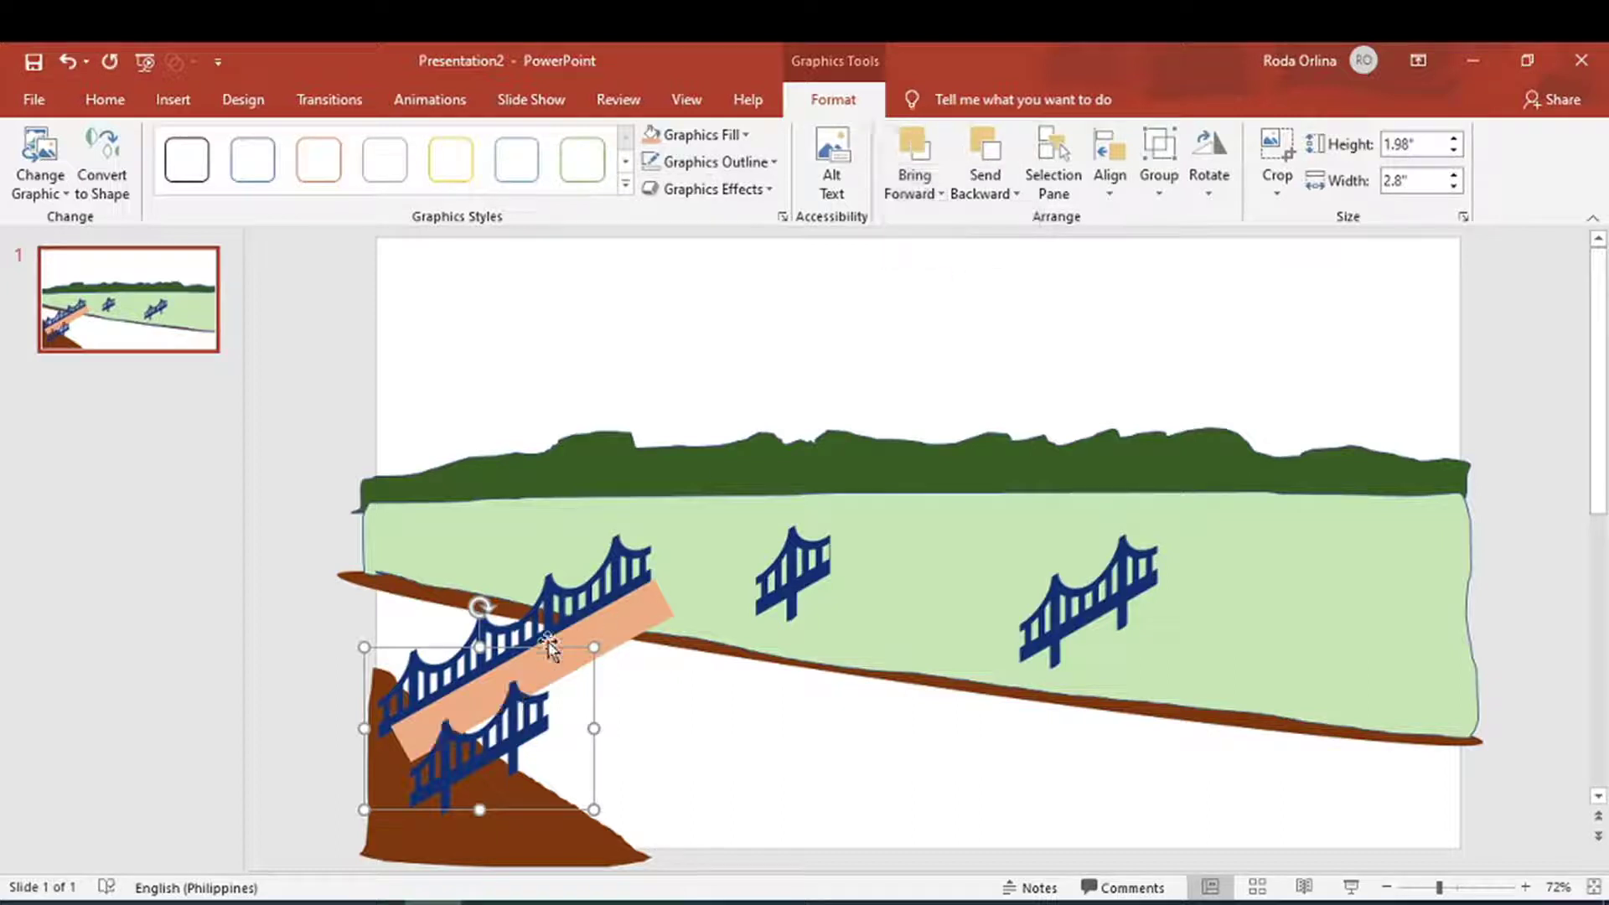
{"action": "left_click_drag", "start_coordinate": [488, 739], "coordinate": [467, 717]}
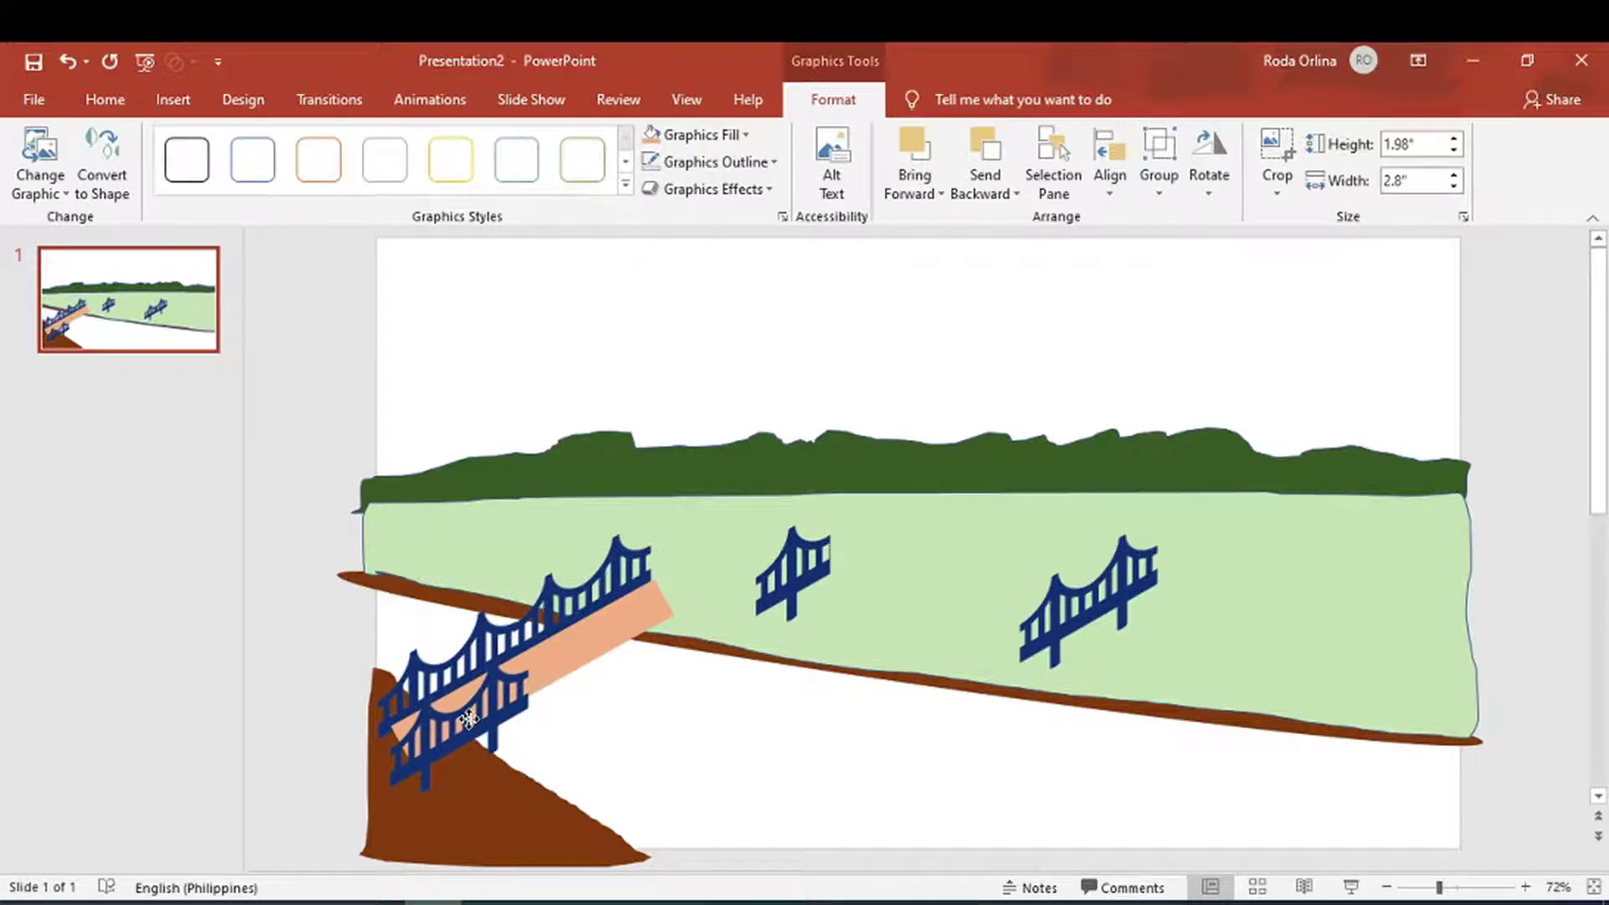
{"action": "left_click_drag", "start_coordinate": [468, 716], "coordinate": [467, 716]}
{"action": "left_click", "coordinate": [617, 624]}
{"action": "left_click_drag", "start_coordinate": [627, 635], "coordinate": [625, 630]}
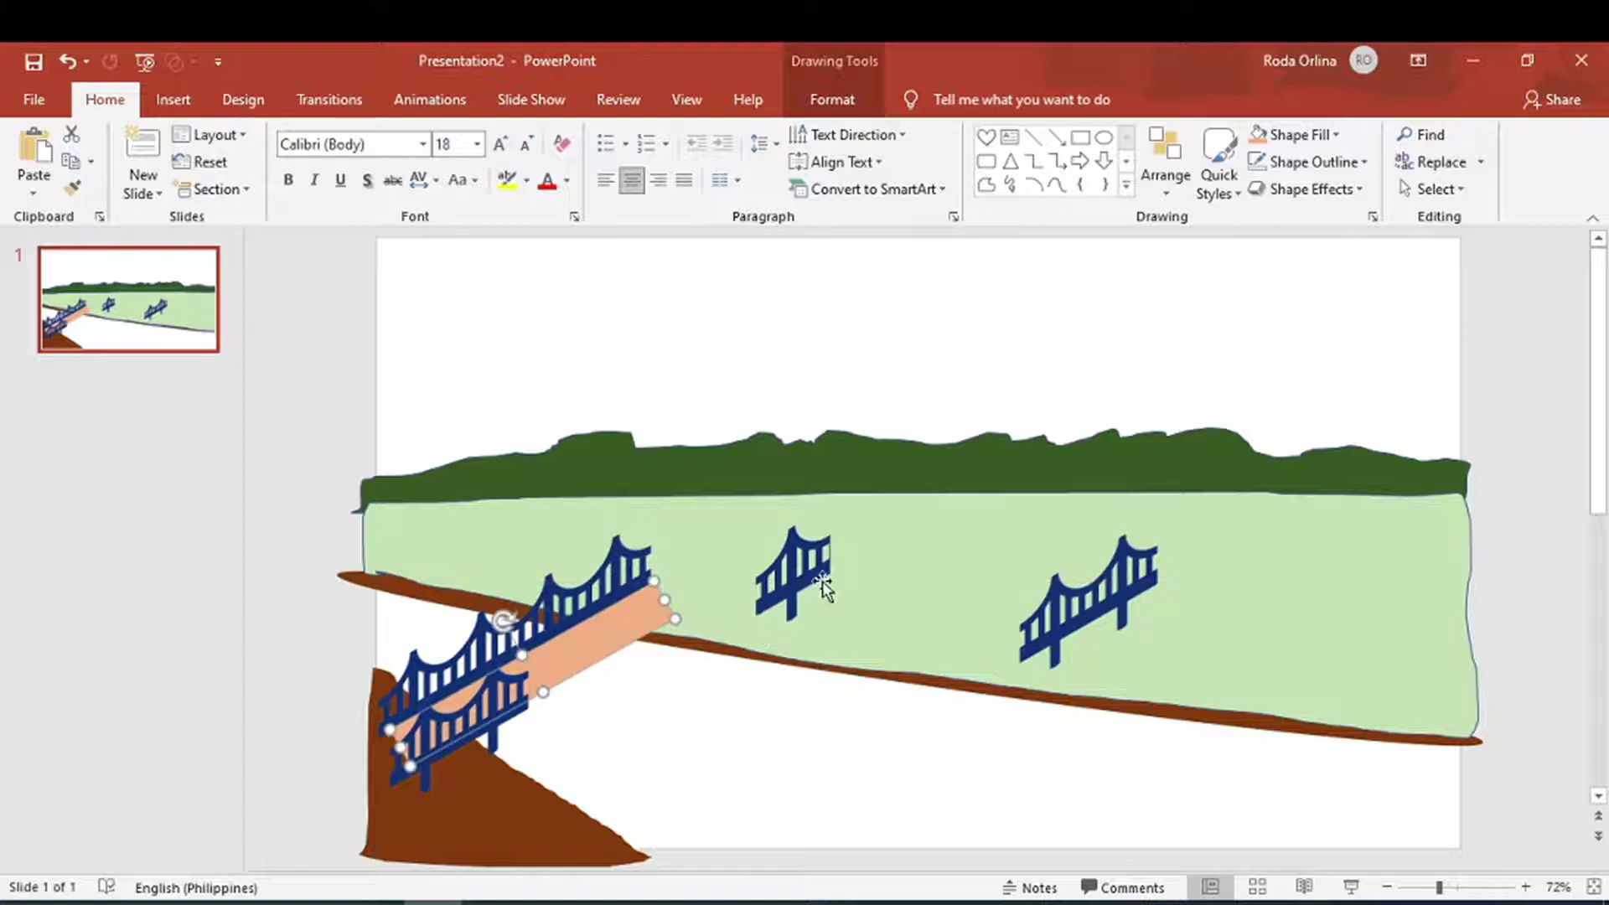
Move the right-hand bridge to the deck's end and bring it in front of the deck
{"action": "mouse_move", "coordinate": [1089, 596]}
{"action": "left_mouse_down"}
{"action": "mouse_move", "coordinate": [623, 635]}
{"action": "mouse_move", "coordinate": [646, 656]}
{"action": "left_mouse_up"}
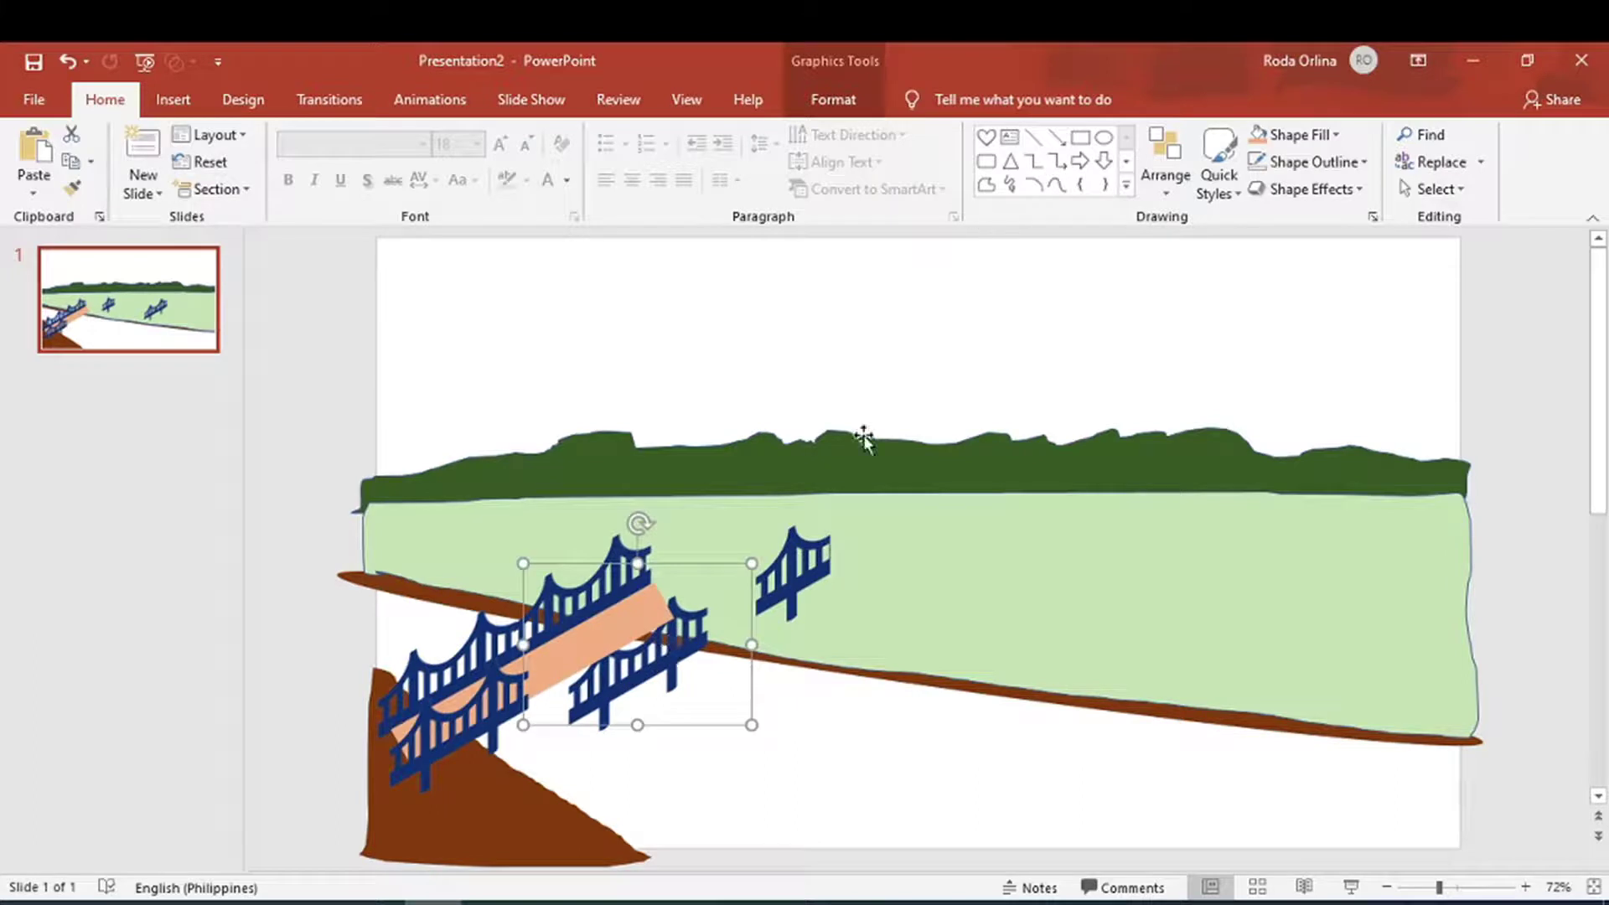
{"action": "left_click", "coordinate": [846, 99]}
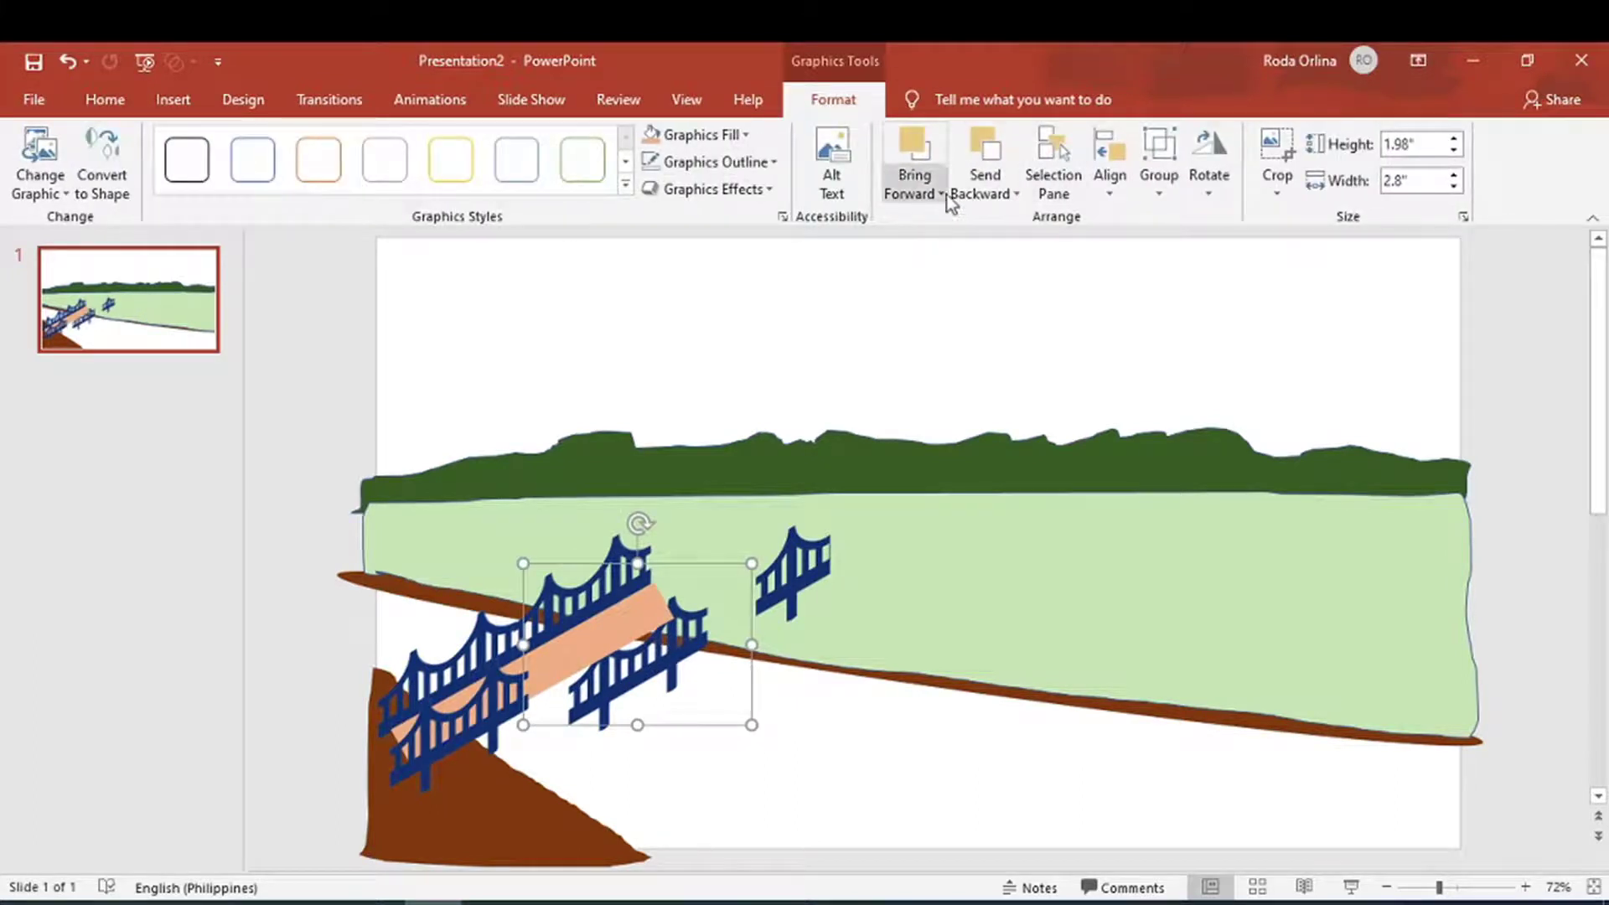
{"action": "left_click", "coordinate": [941, 194]}
{"action": "left_click", "coordinate": [971, 247]}
{"action": "left_click_drag", "start_coordinate": [671, 645], "coordinate": [621, 639]}
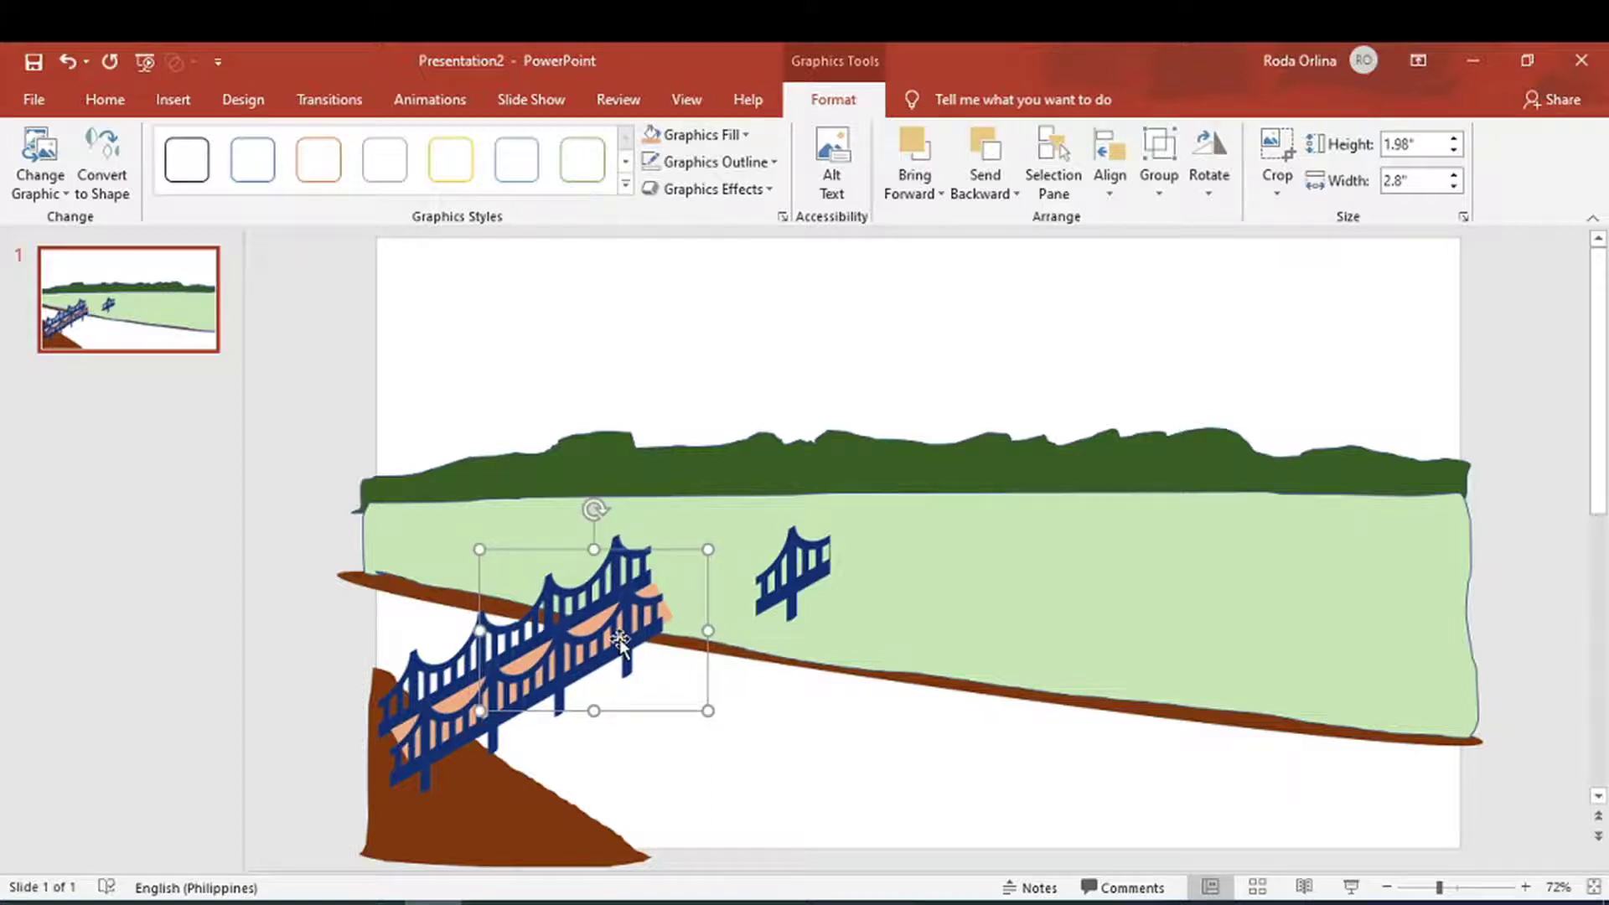
Attach the last small bridge to the long bridge's right end and bring it to the front
{"action": "key", "text": "Left"}
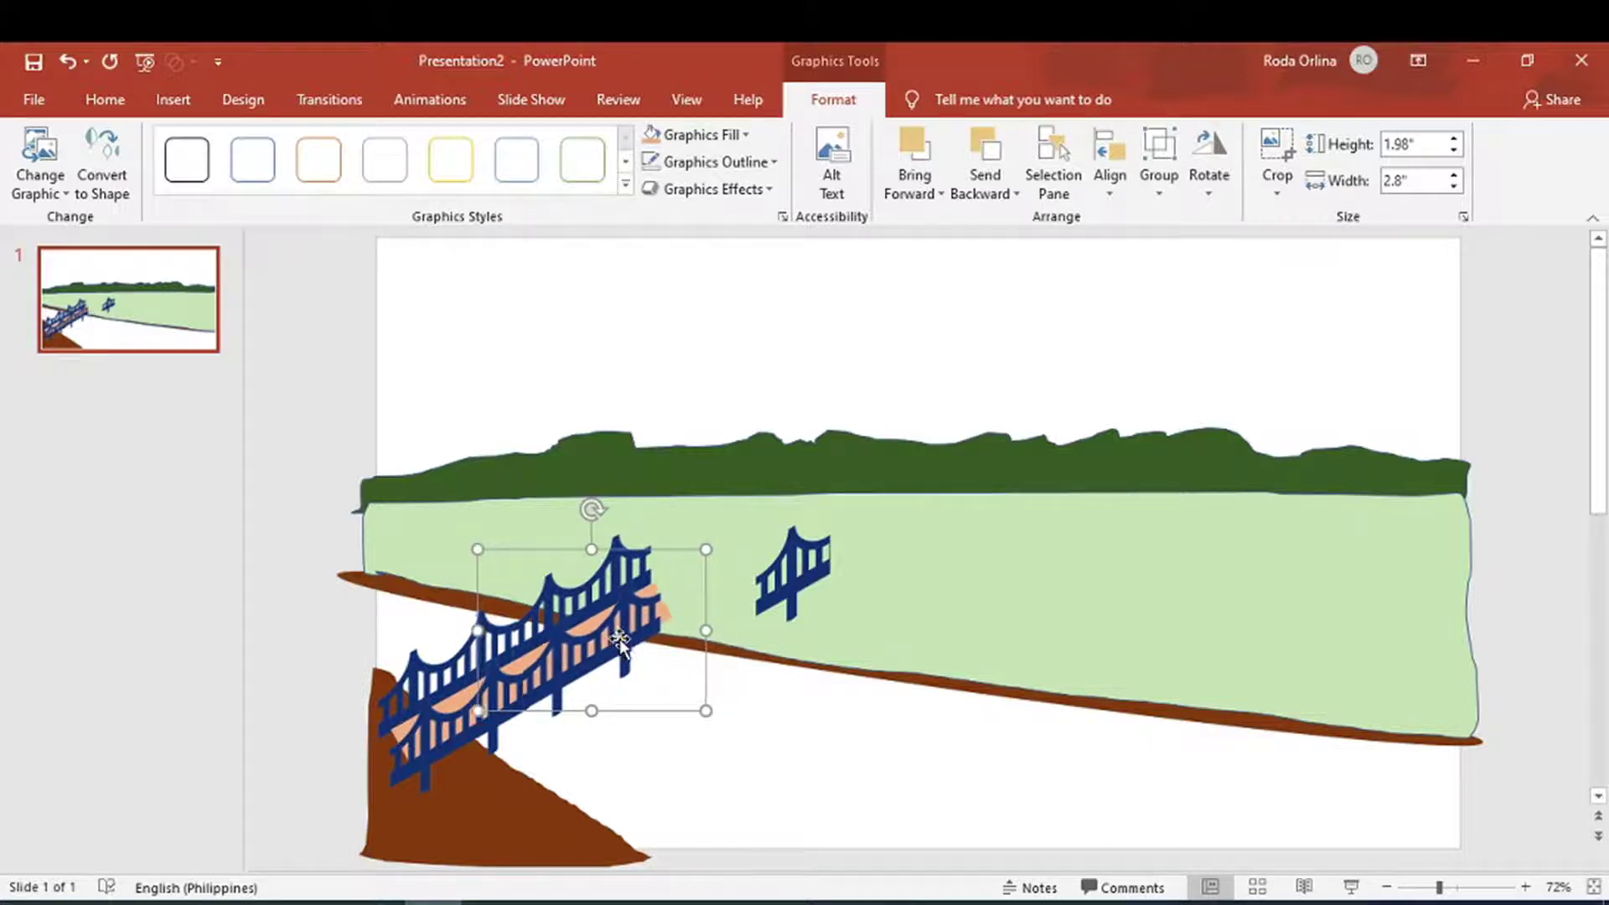
{"action": "key", "text": "Right"}
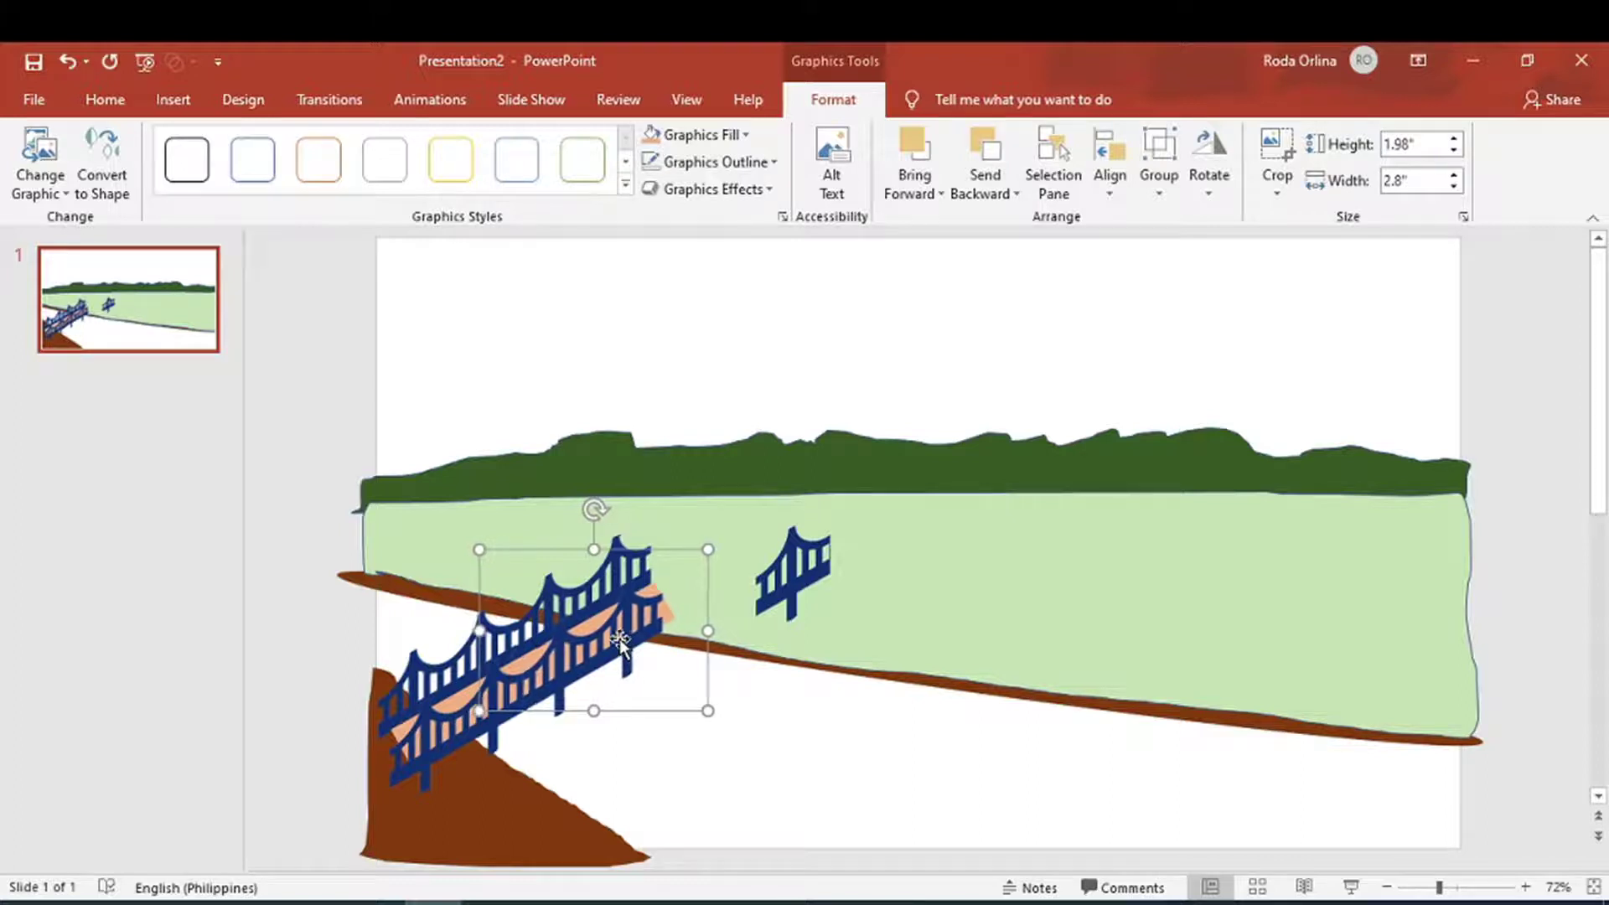
{"action": "left_click", "coordinate": [819, 575]}
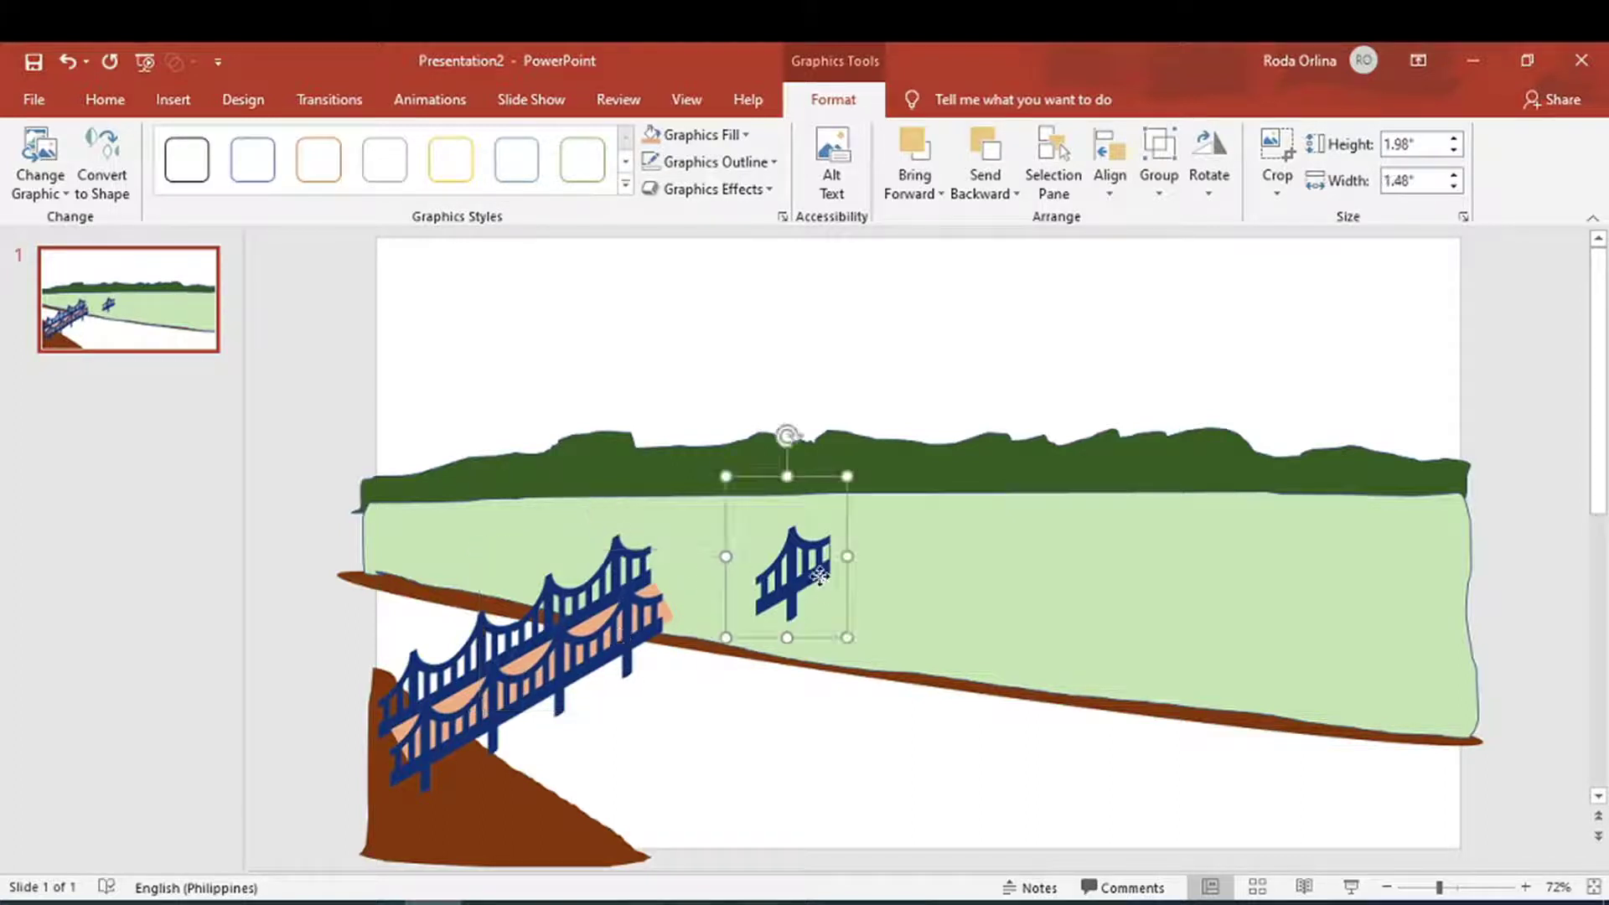
{"action": "left_click_drag", "start_coordinate": [819, 576], "coordinate": [731, 596]}
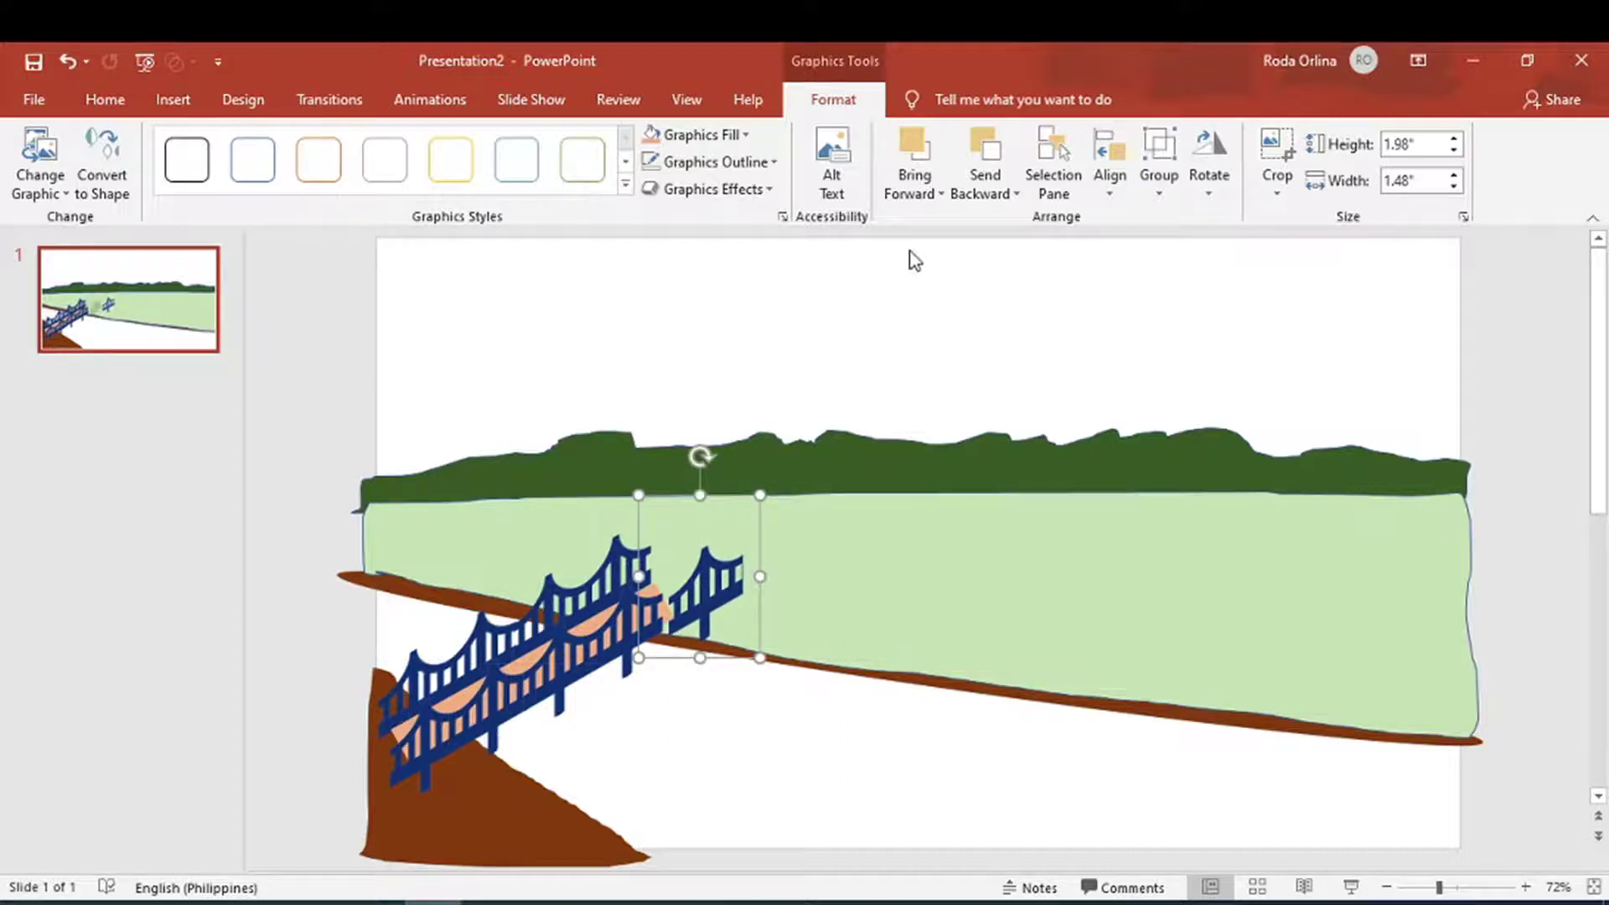
{"action": "left_click", "coordinate": [931, 191]}
{"action": "left_click", "coordinate": [972, 250]}
{"action": "left_click_drag", "start_coordinate": [719, 603], "coordinate": [697, 600]}
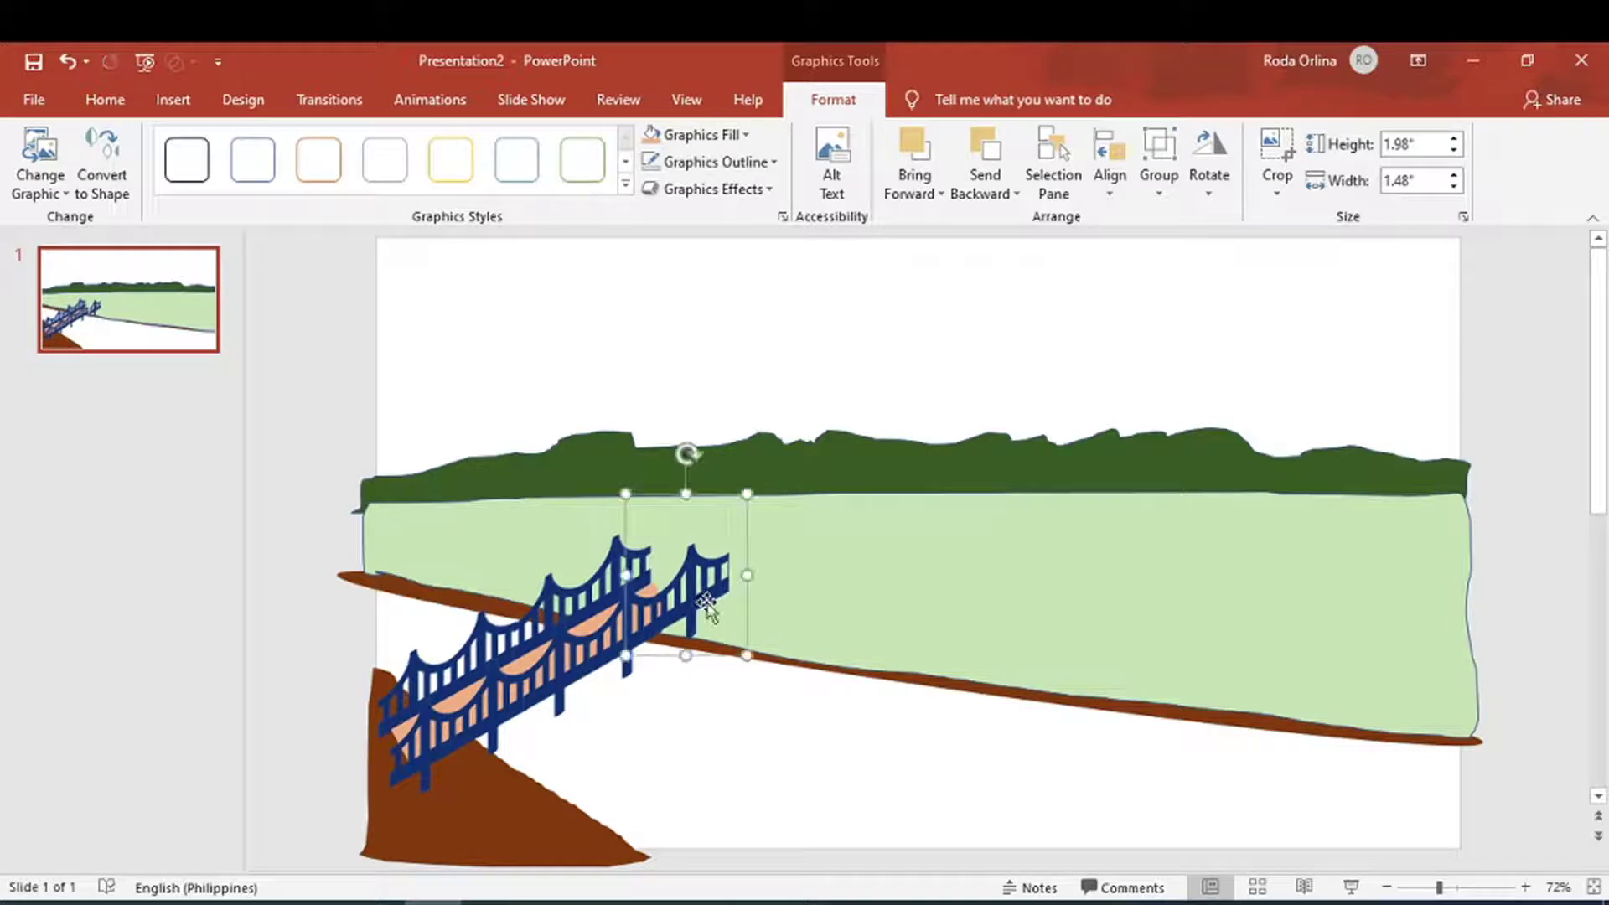
{"action": "left_click", "coordinate": [170, 100]}
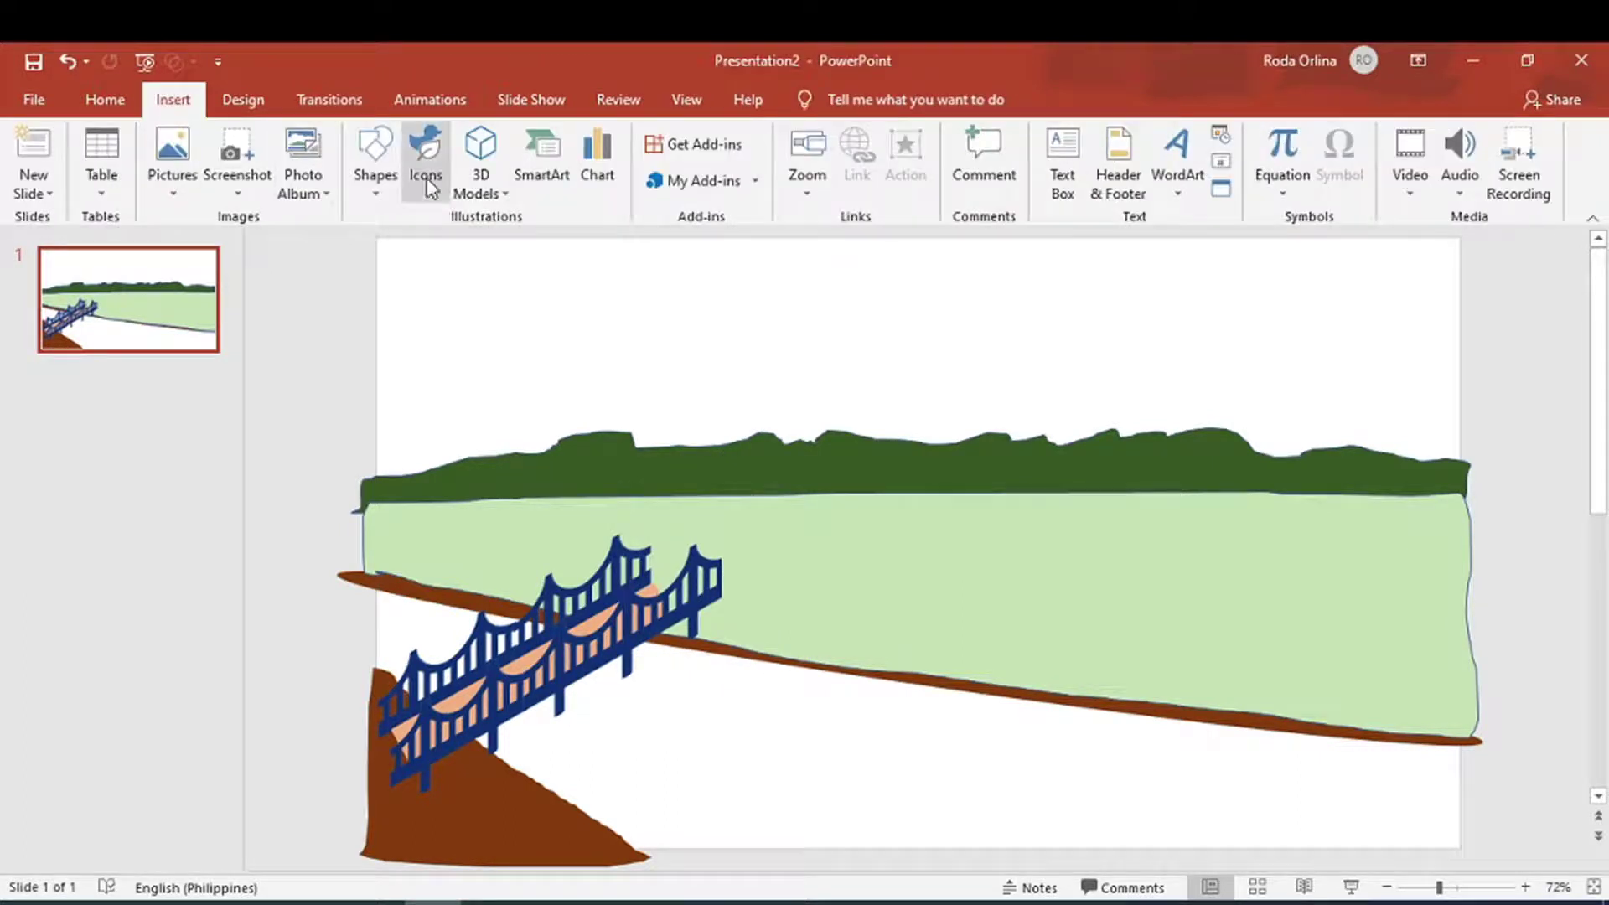
Draw a Freeform: Scribble path from the bridge end across the grass and send it behind the bridge
{"action": "left_click", "coordinate": [374, 181]}
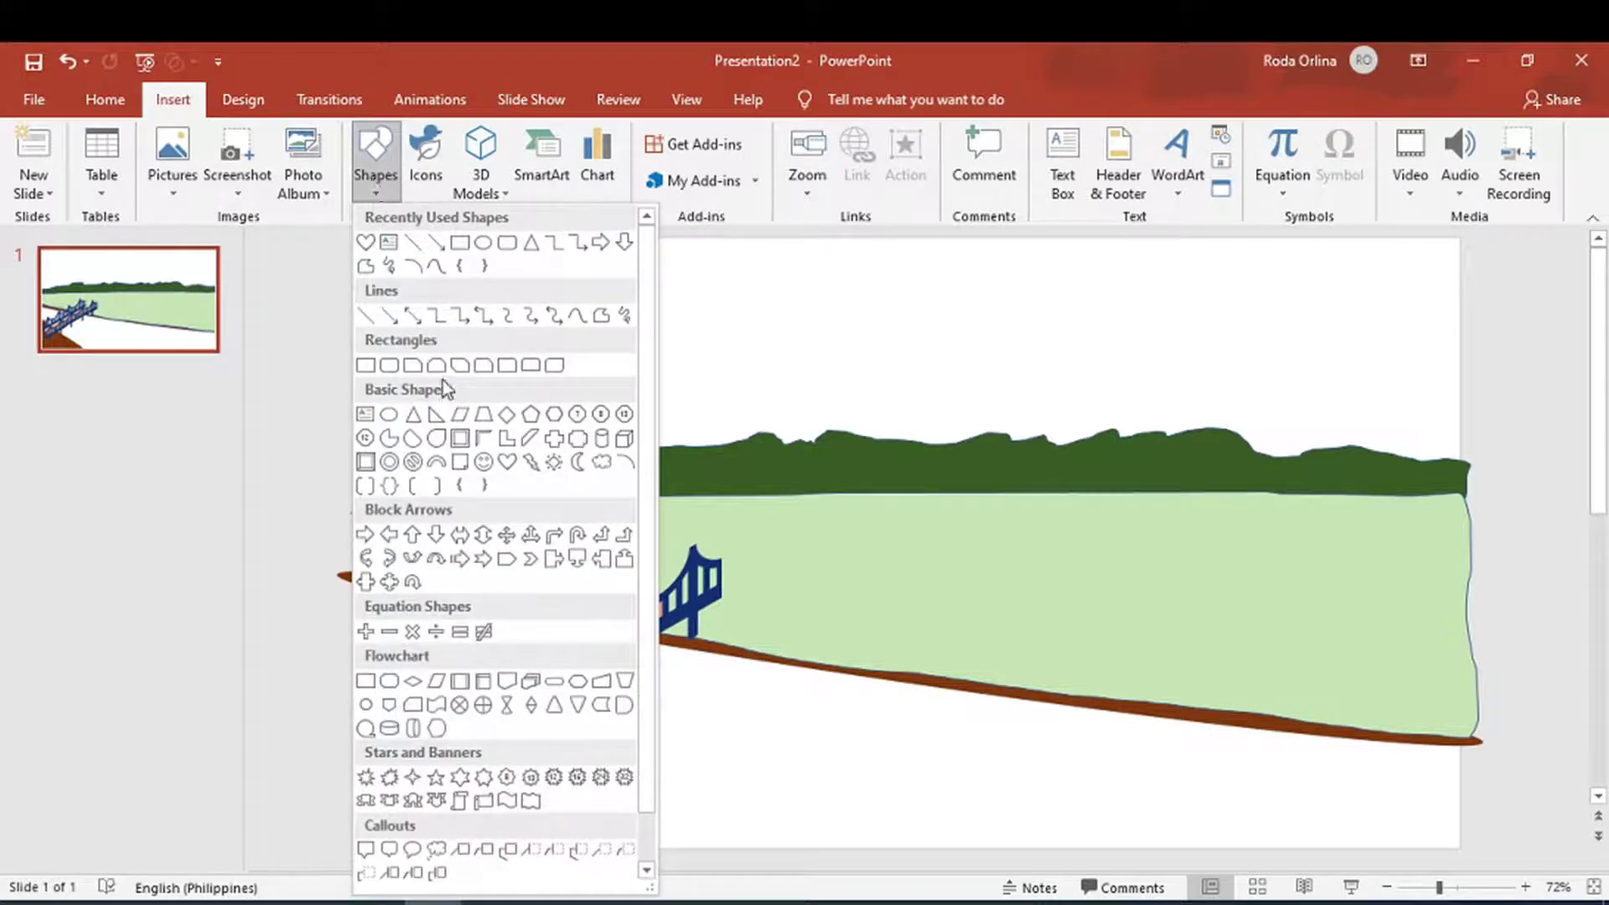
{"action": "left_click", "coordinate": [625, 315]}
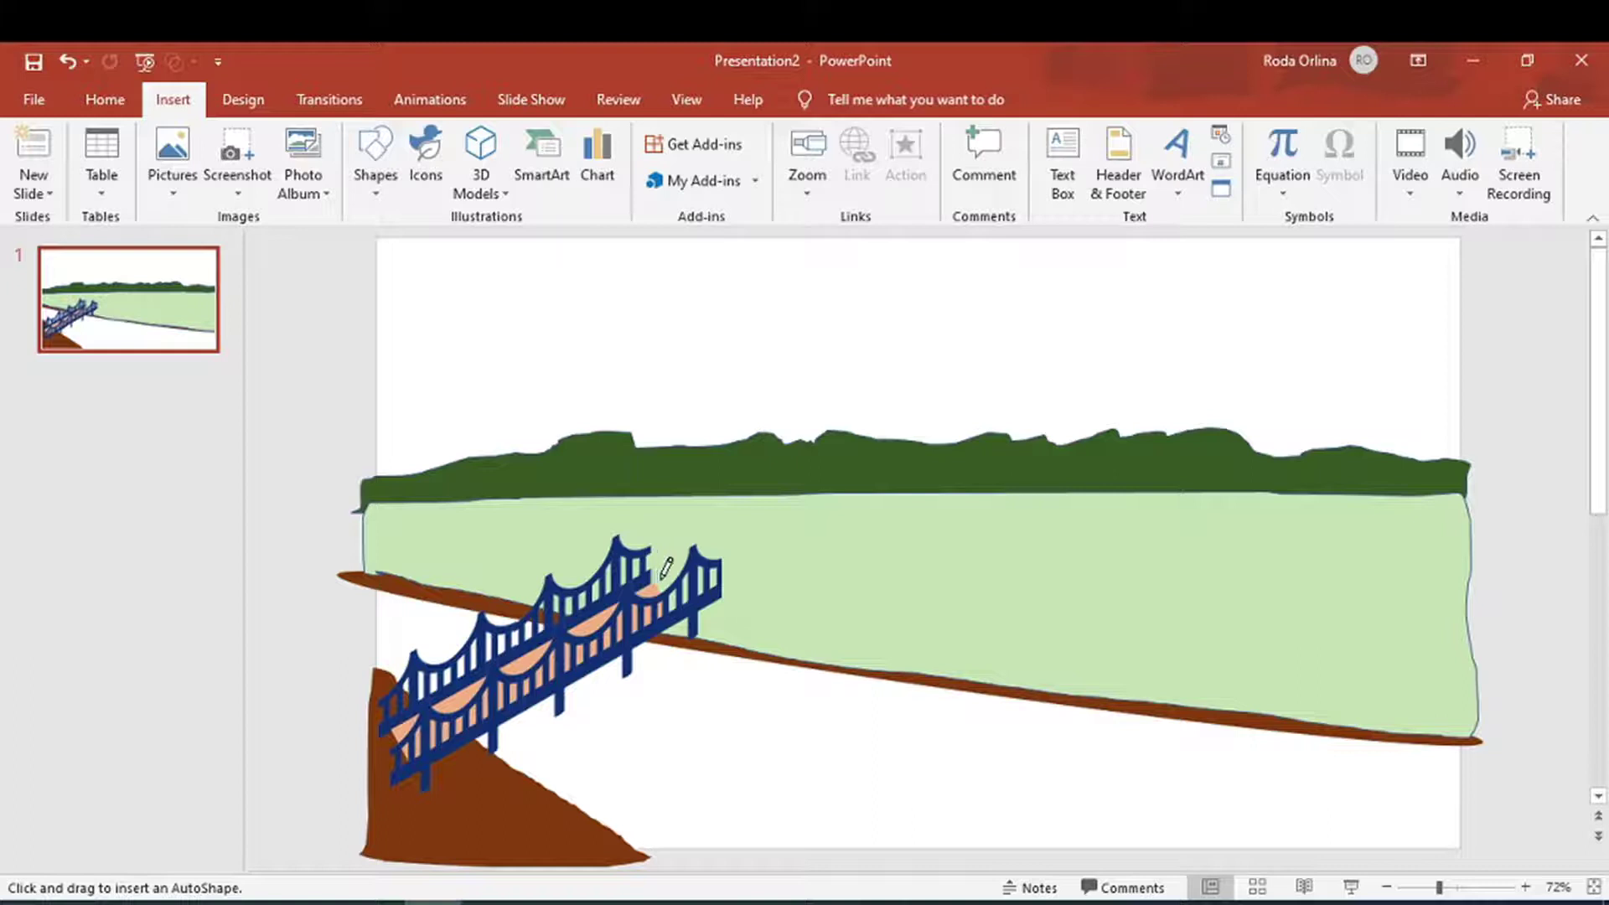
{"action": "mouse_move", "coordinate": [669, 570]}
{"action": "left_mouse_down"}
{"action": "mouse_move", "coordinate": [723, 527]}
{"action": "mouse_move", "coordinate": [840, 518]}
{"action": "left_mouse_up"}
{"action": "left_click_drag", "start_coordinate": [927, 505], "coordinate": [942, 501]}
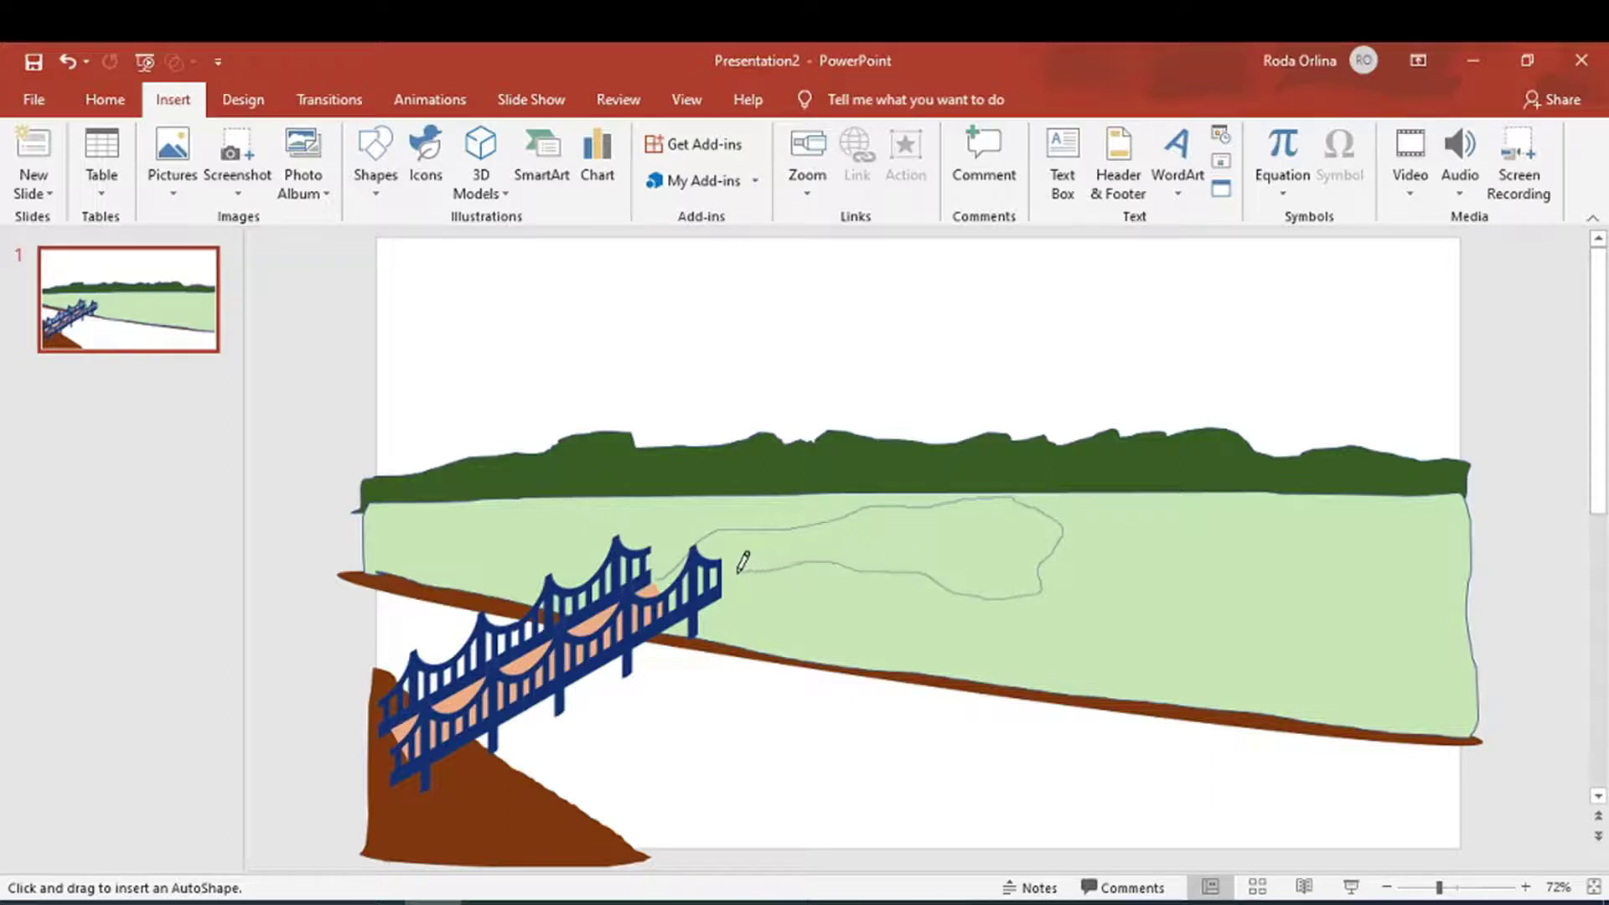
{"action": "left_click_drag", "start_coordinate": [668, 579], "coordinate": [662, 587]}
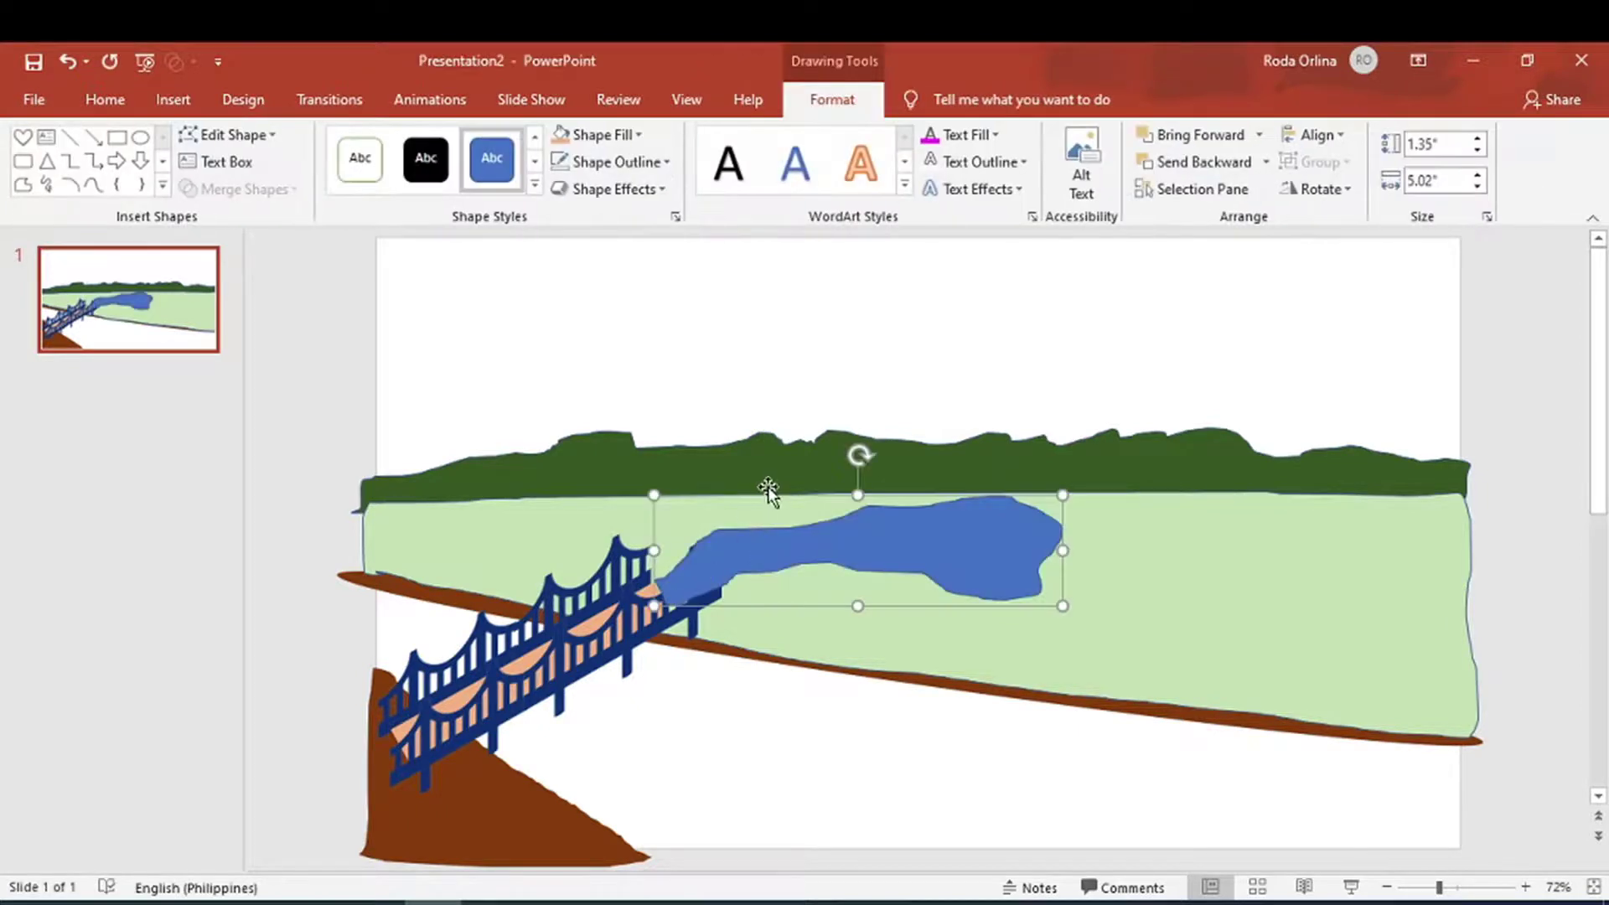
{"action": "left_click", "coordinate": [1187, 166]}
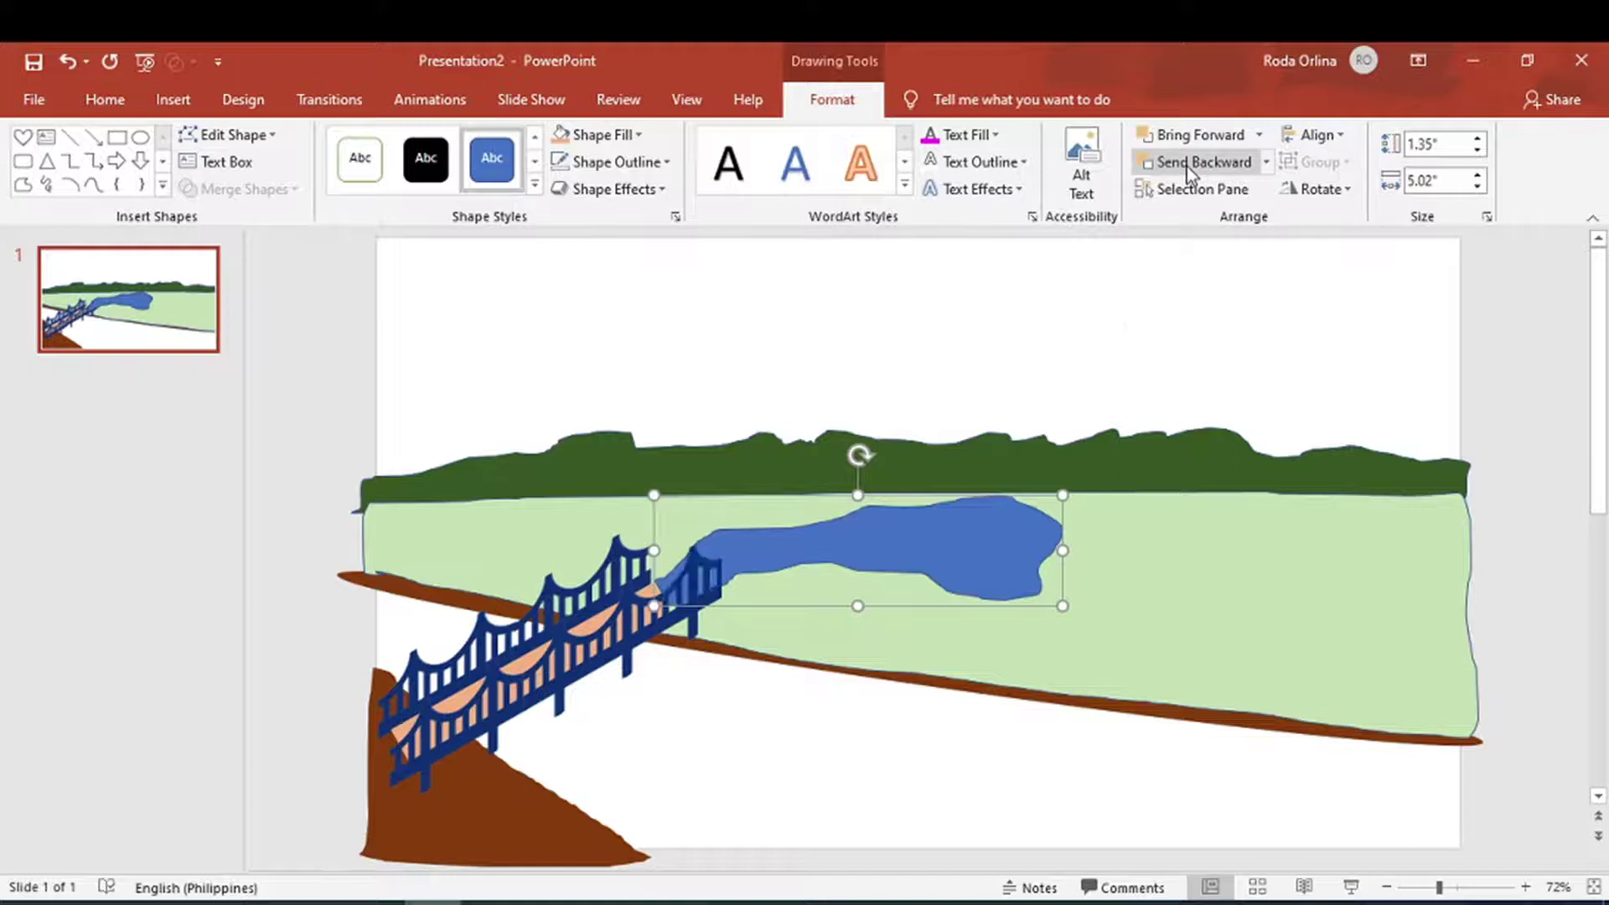
Fill the freeform path dark brown
{"action": "left_click", "coordinate": [597, 135]}
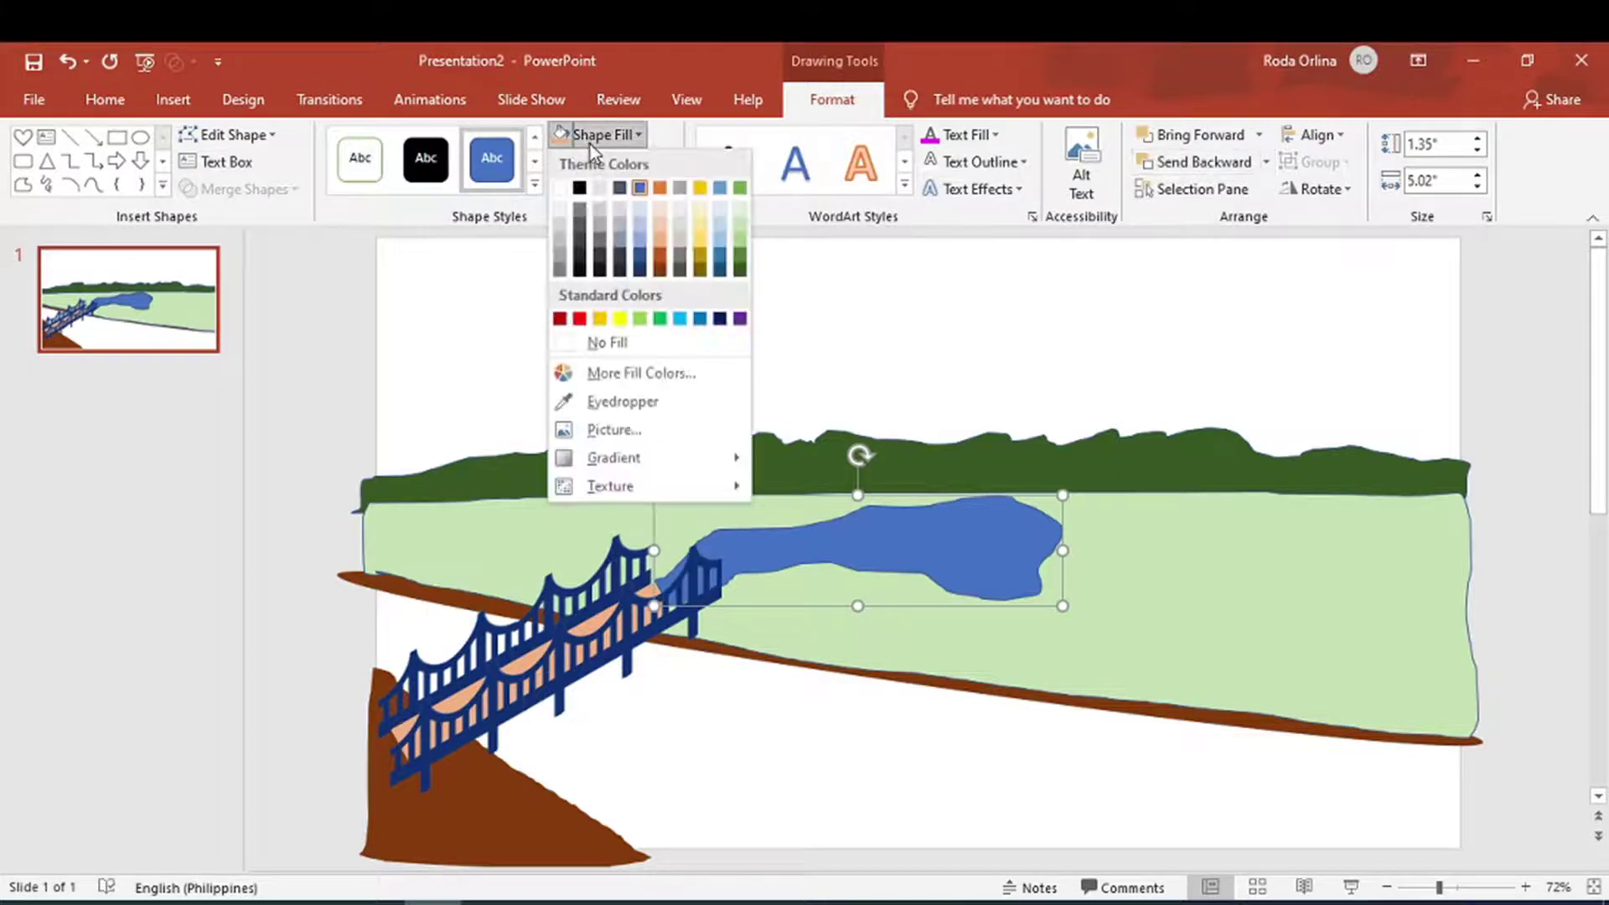
{"action": "left_click", "coordinate": [659, 270]}
{"action": "left_click", "coordinate": [173, 99]}
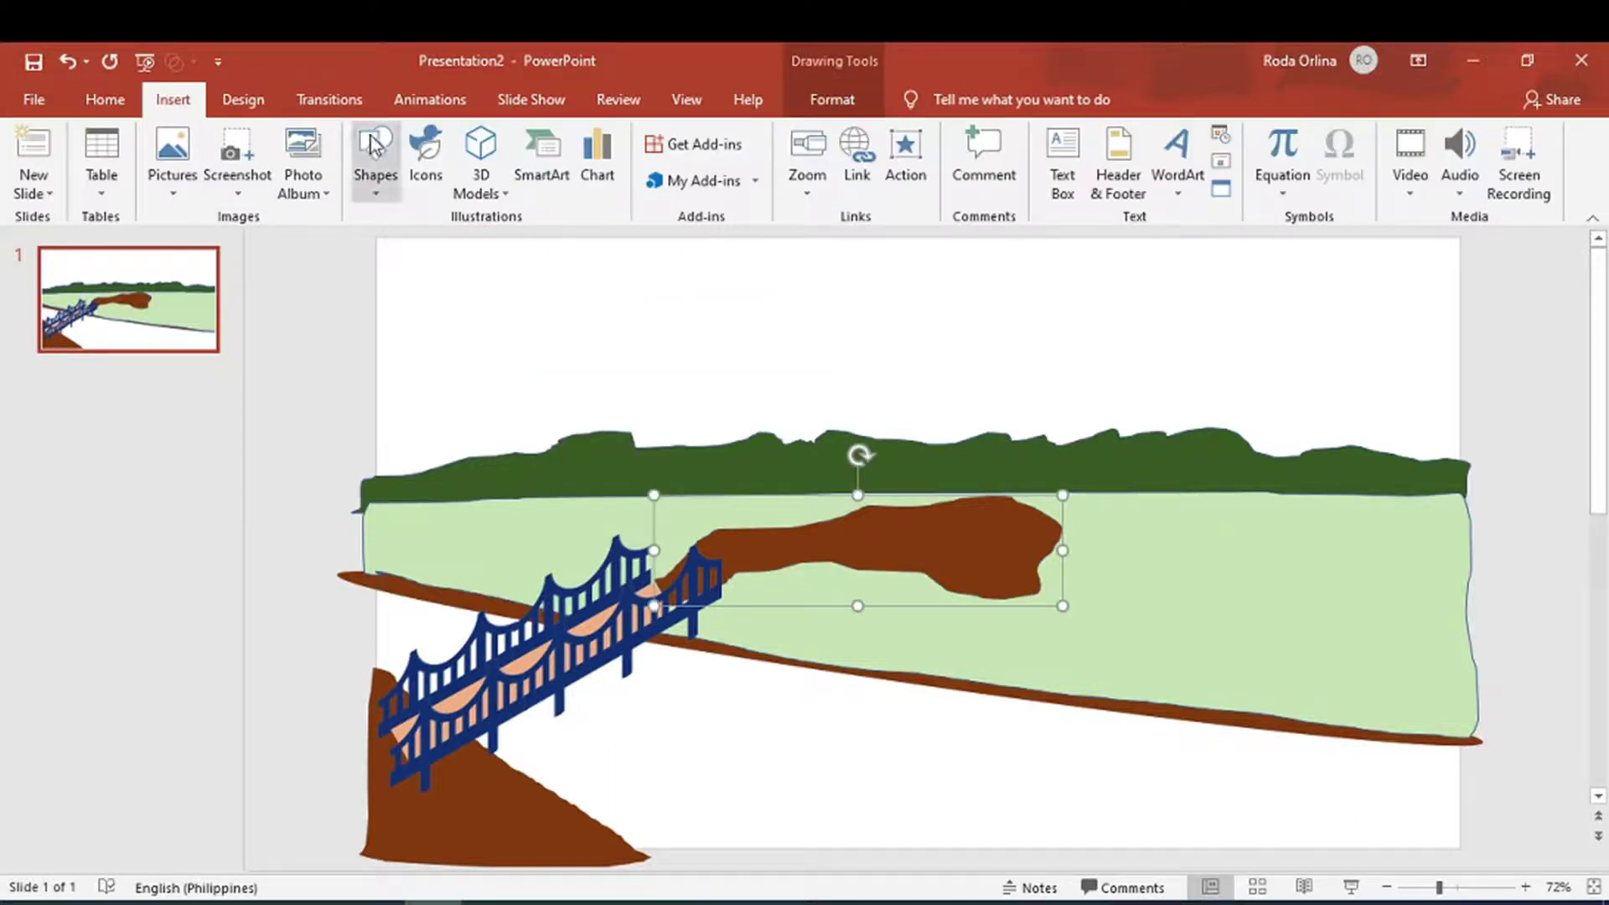
Search icons for 'HOU' and insert three house icons onto the slide
{"action": "left_click", "coordinate": [425, 151]}
{"action": "type", "text": "HOU"}
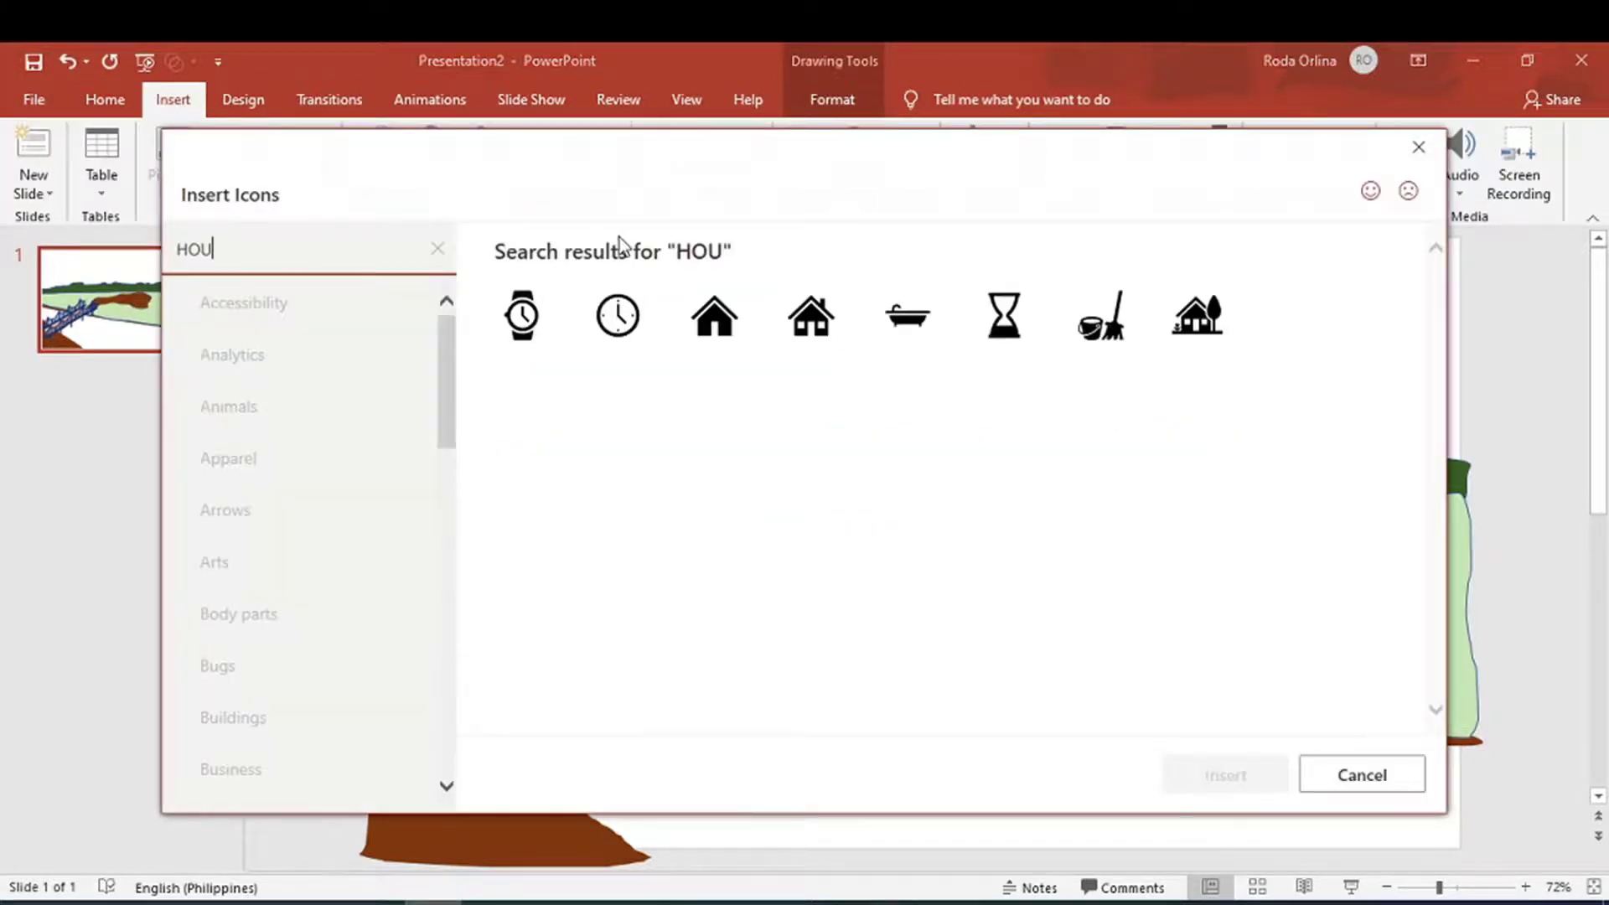
{"action": "left_click", "coordinate": [834, 300]}
{"action": "left_click", "coordinate": [1228, 298]}
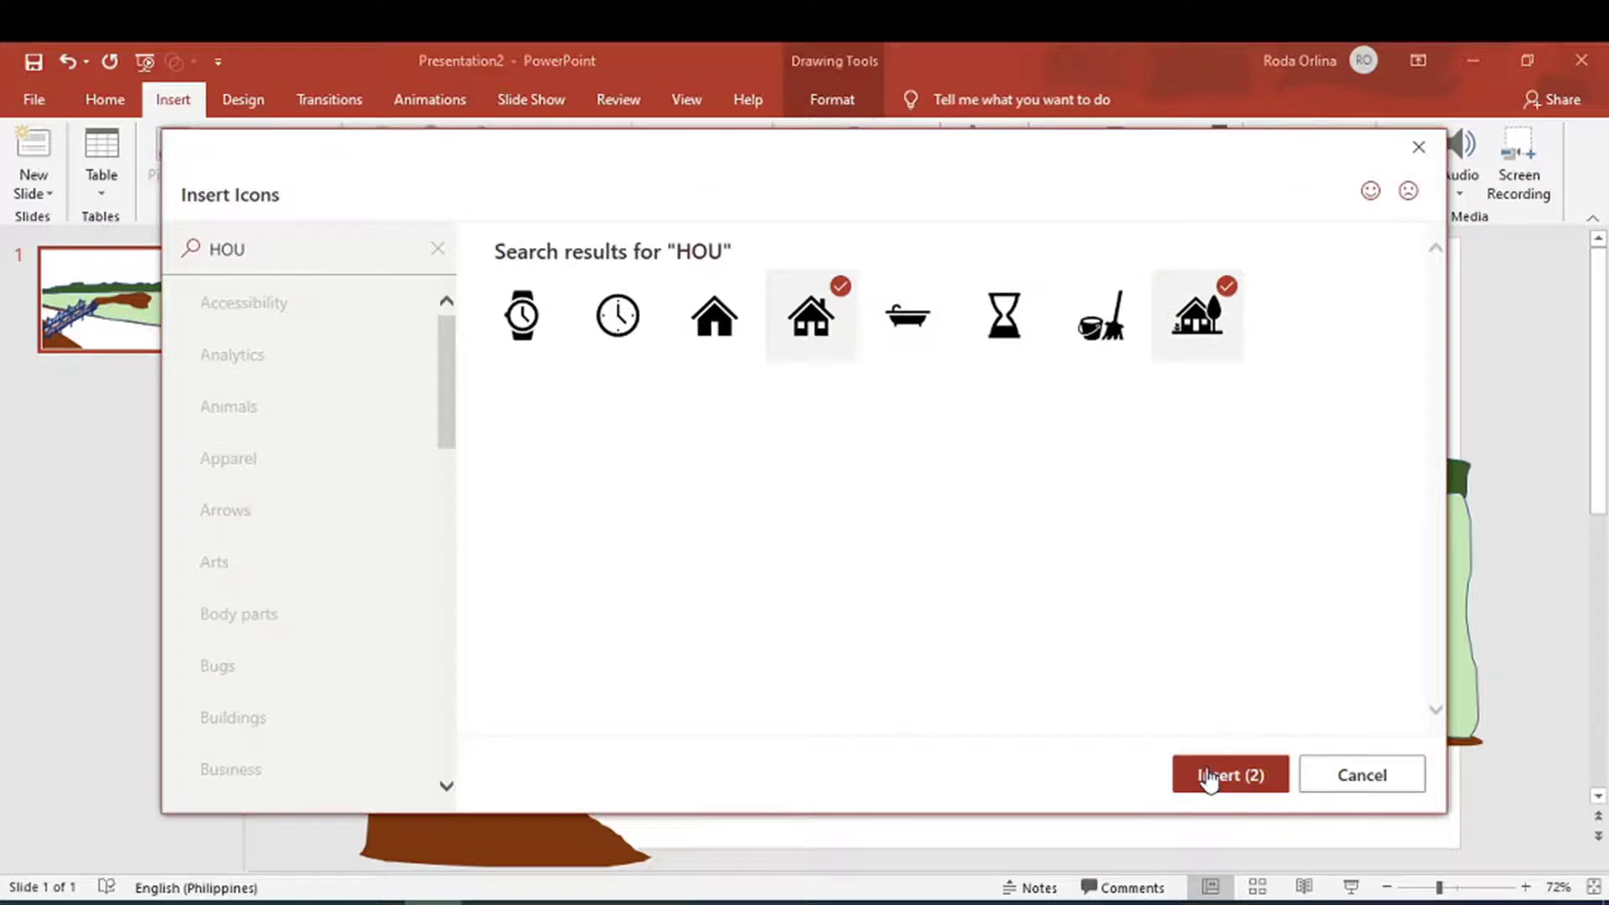
{"action": "left_click", "coordinate": [733, 285]}
{"action": "left_click", "coordinate": [1212, 775]}
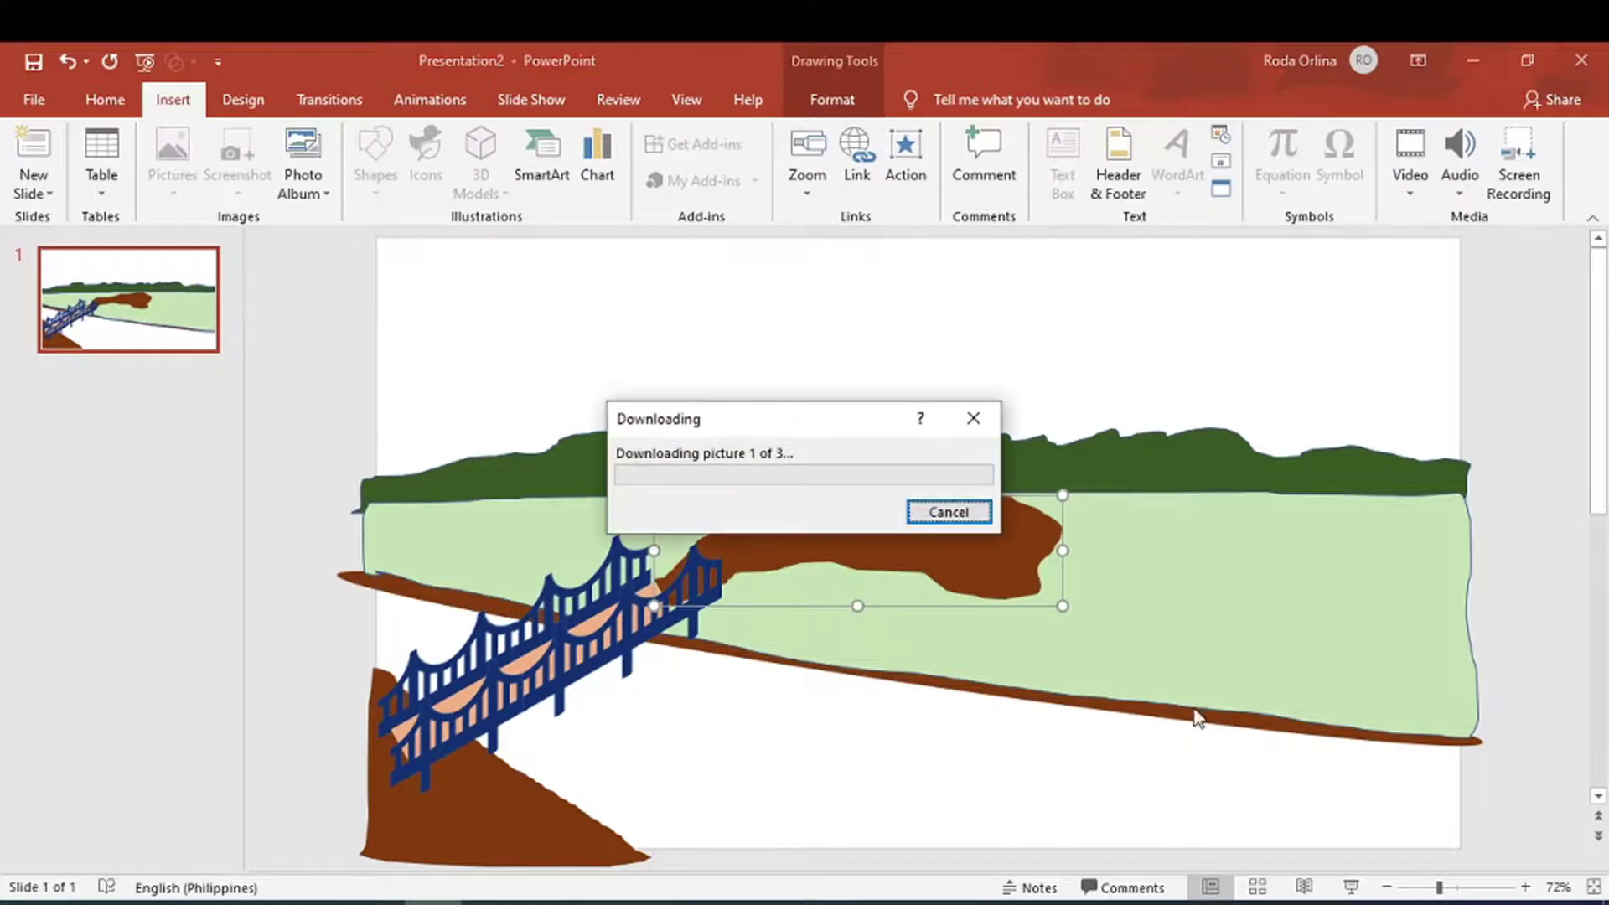
Move a house onto the brown patch, recolour the houses, and search icons for 'PLAN'
{"action": "left_click", "coordinate": [1149, 616]}
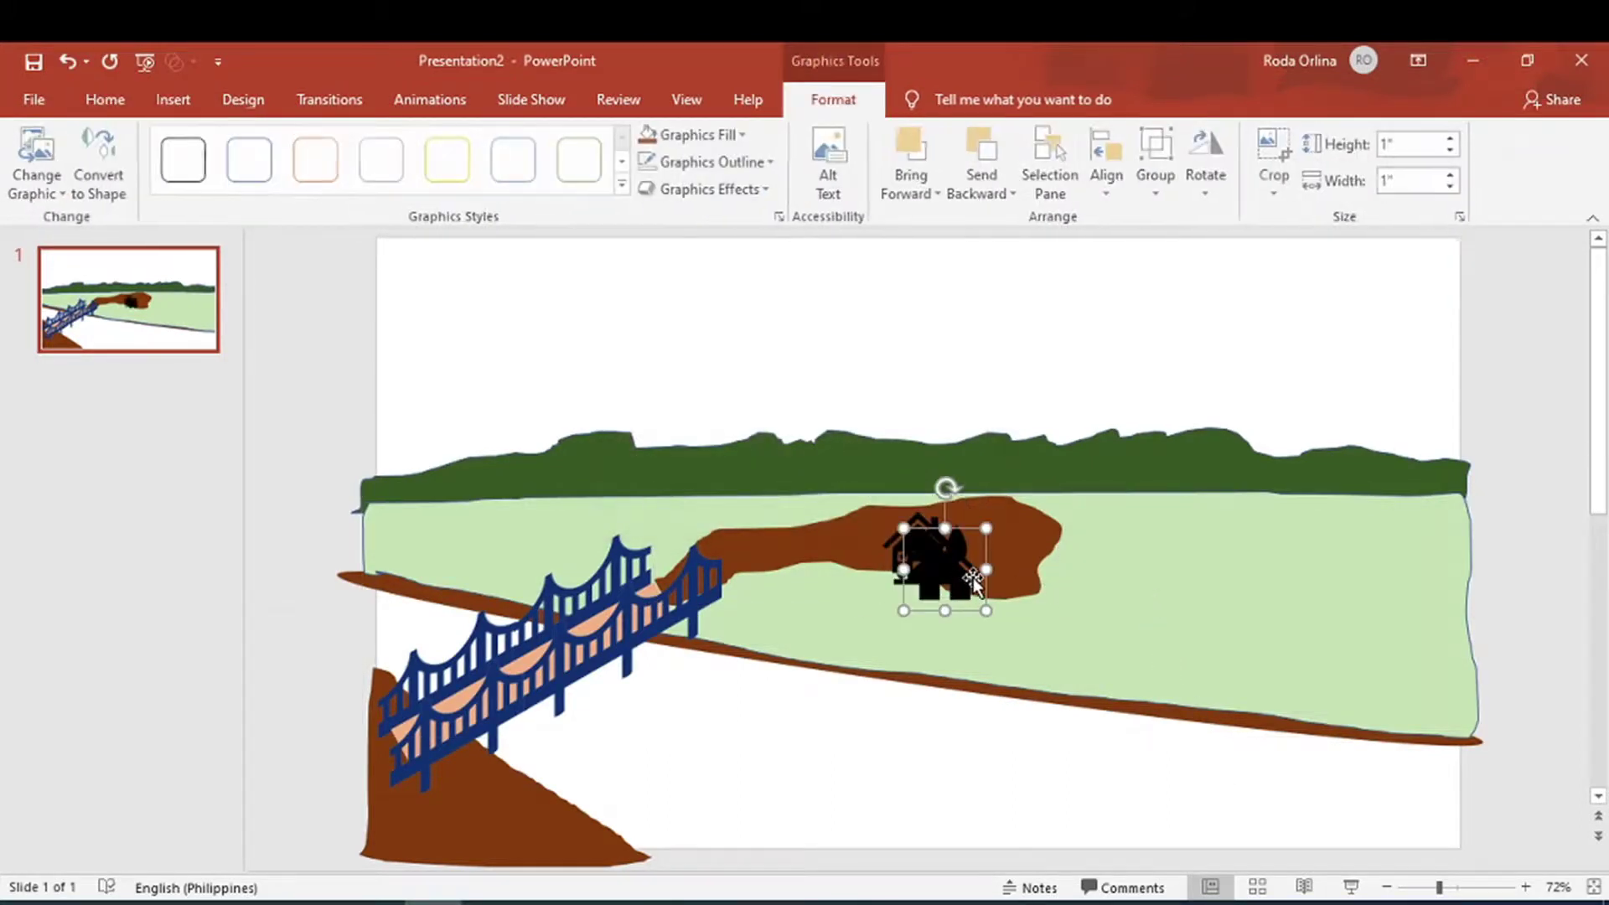
{"action": "left_click_drag", "start_coordinate": [931, 553], "coordinate": [1033, 503]}
{"action": "left_click", "coordinate": [738, 134]}
{"action": "left_click", "coordinate": [707, 327]}
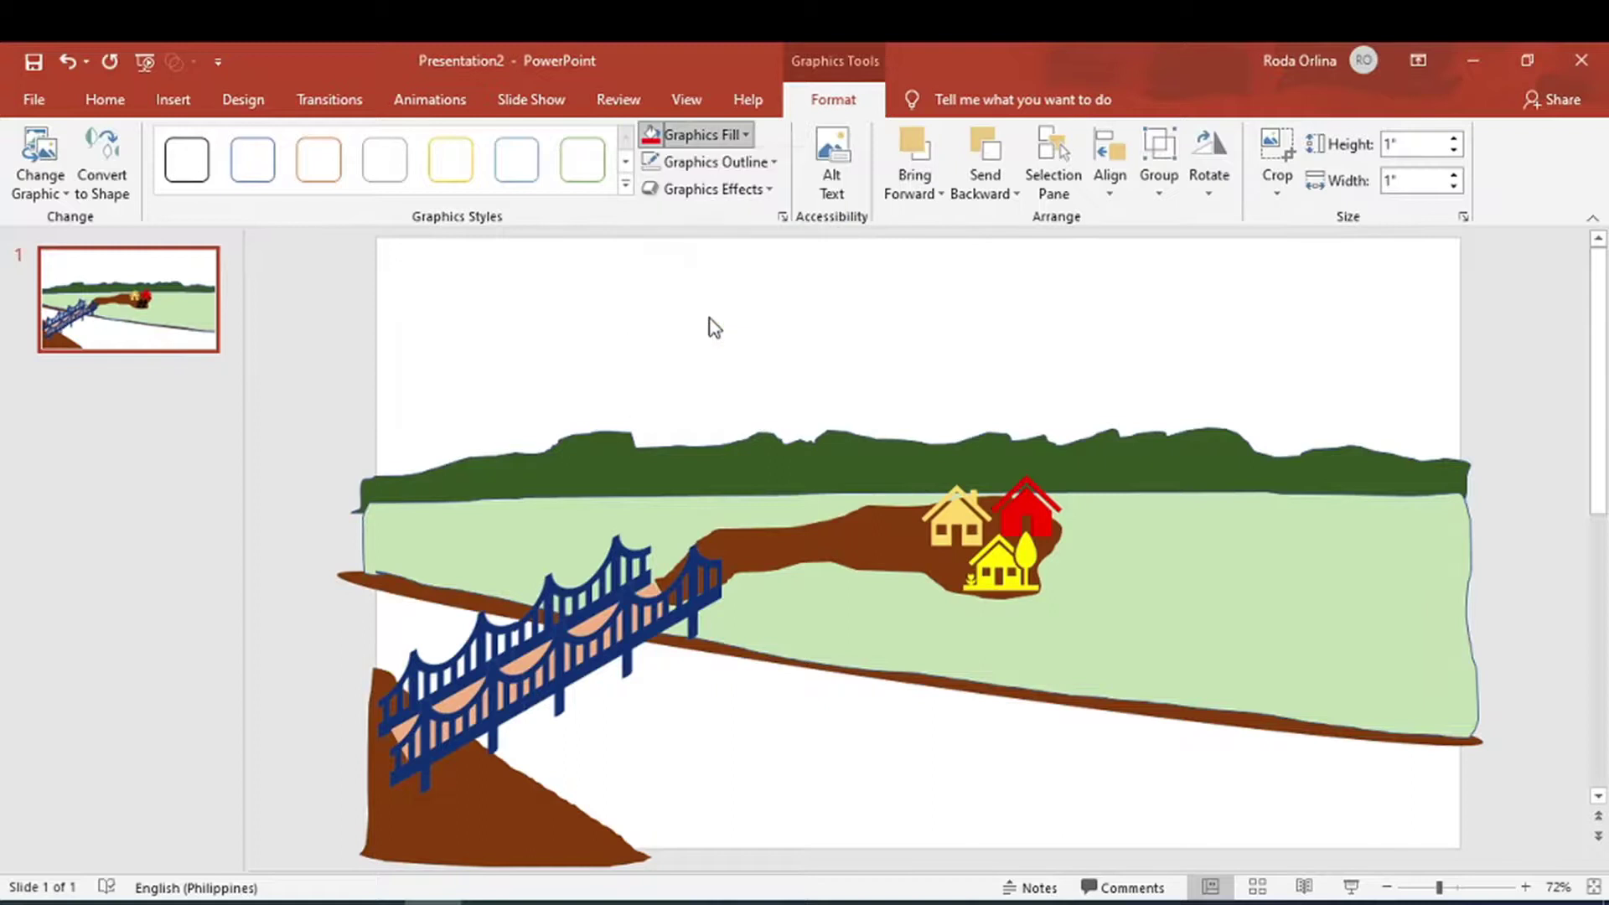
{"action": "left_click", "coordinate": [173, 99]}
{"action": "left_click", "coordinate": [423, 159]}
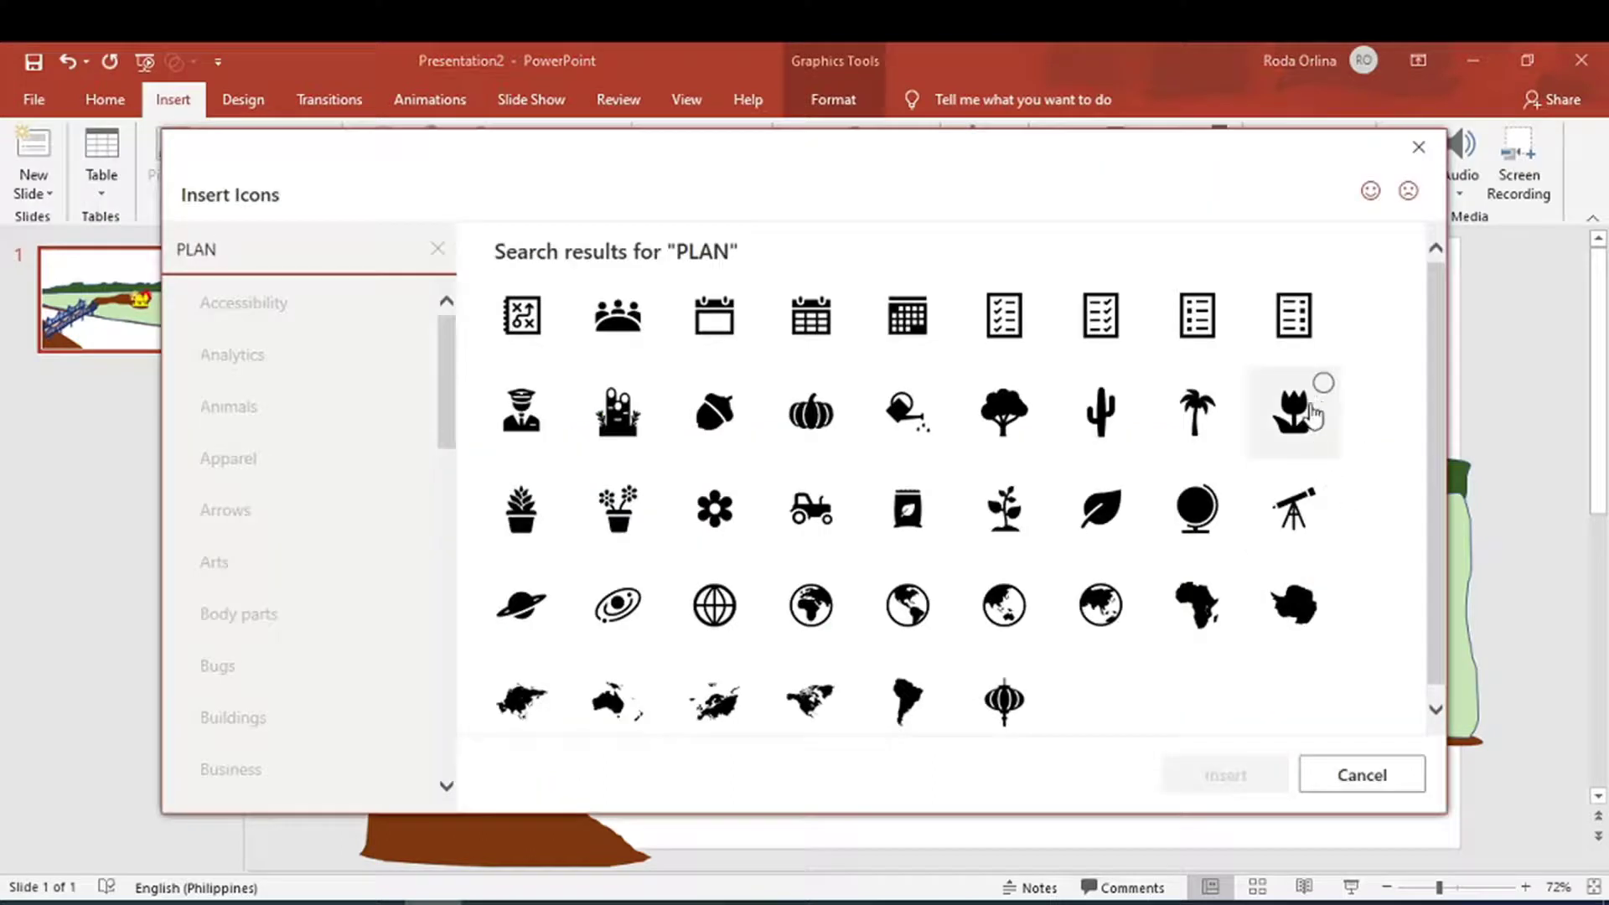
Insert the tulip, potted flower and flower icons
{"action": "left_click", "coordinate": [1323, 387]}
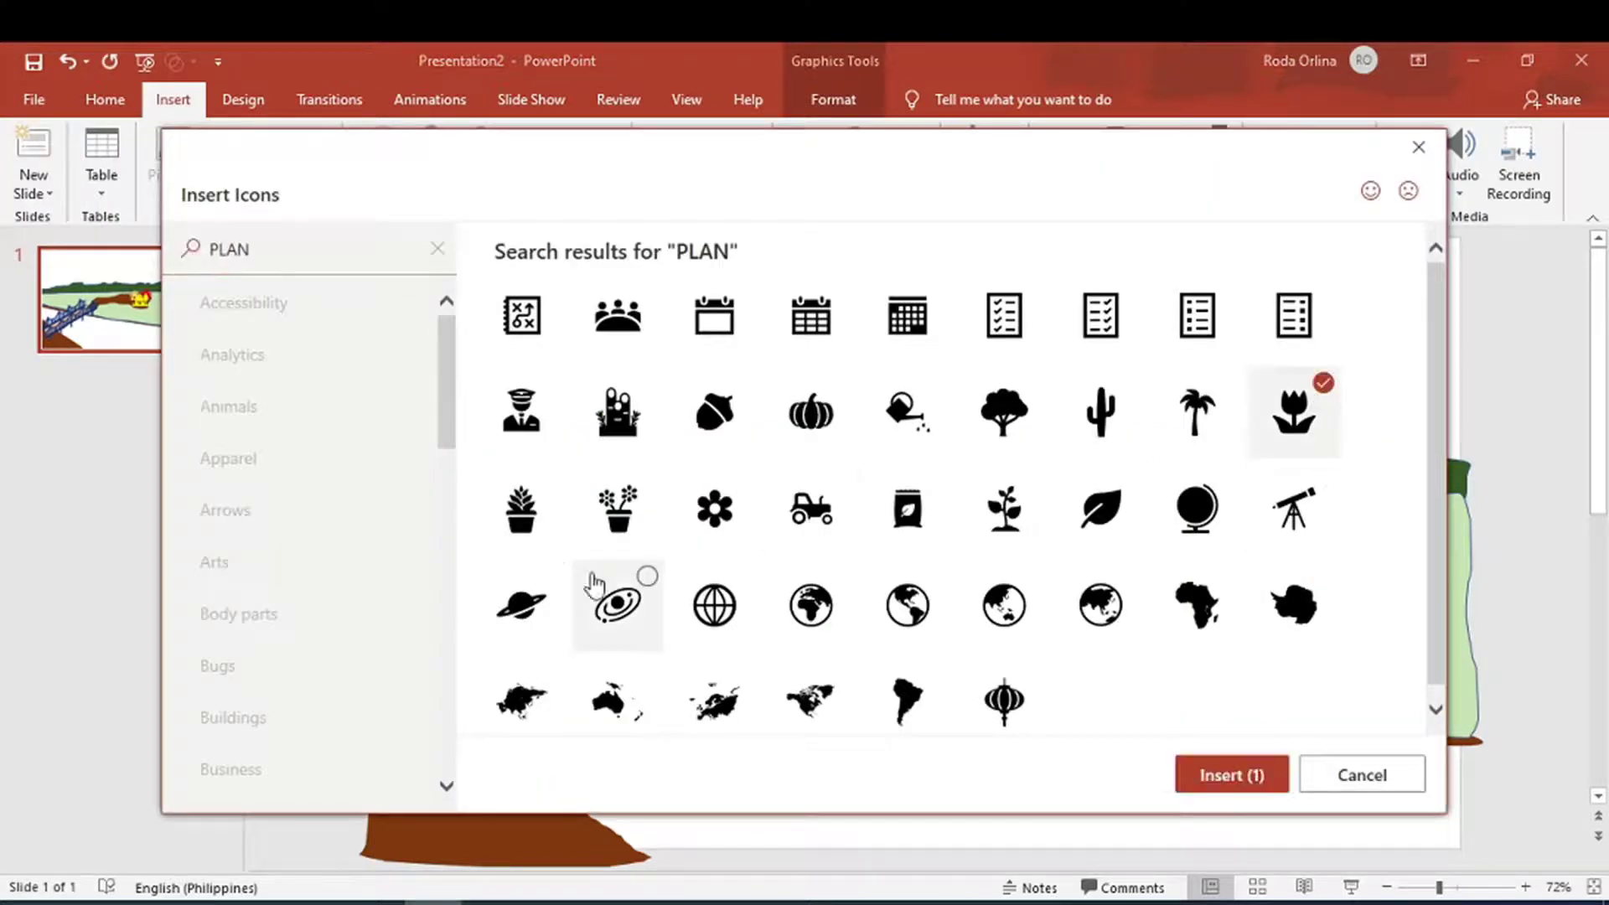
{"action": "left_click", "coordinate": [648, 485]}
{"action": "left_click", "coordinate": [738, 494]}
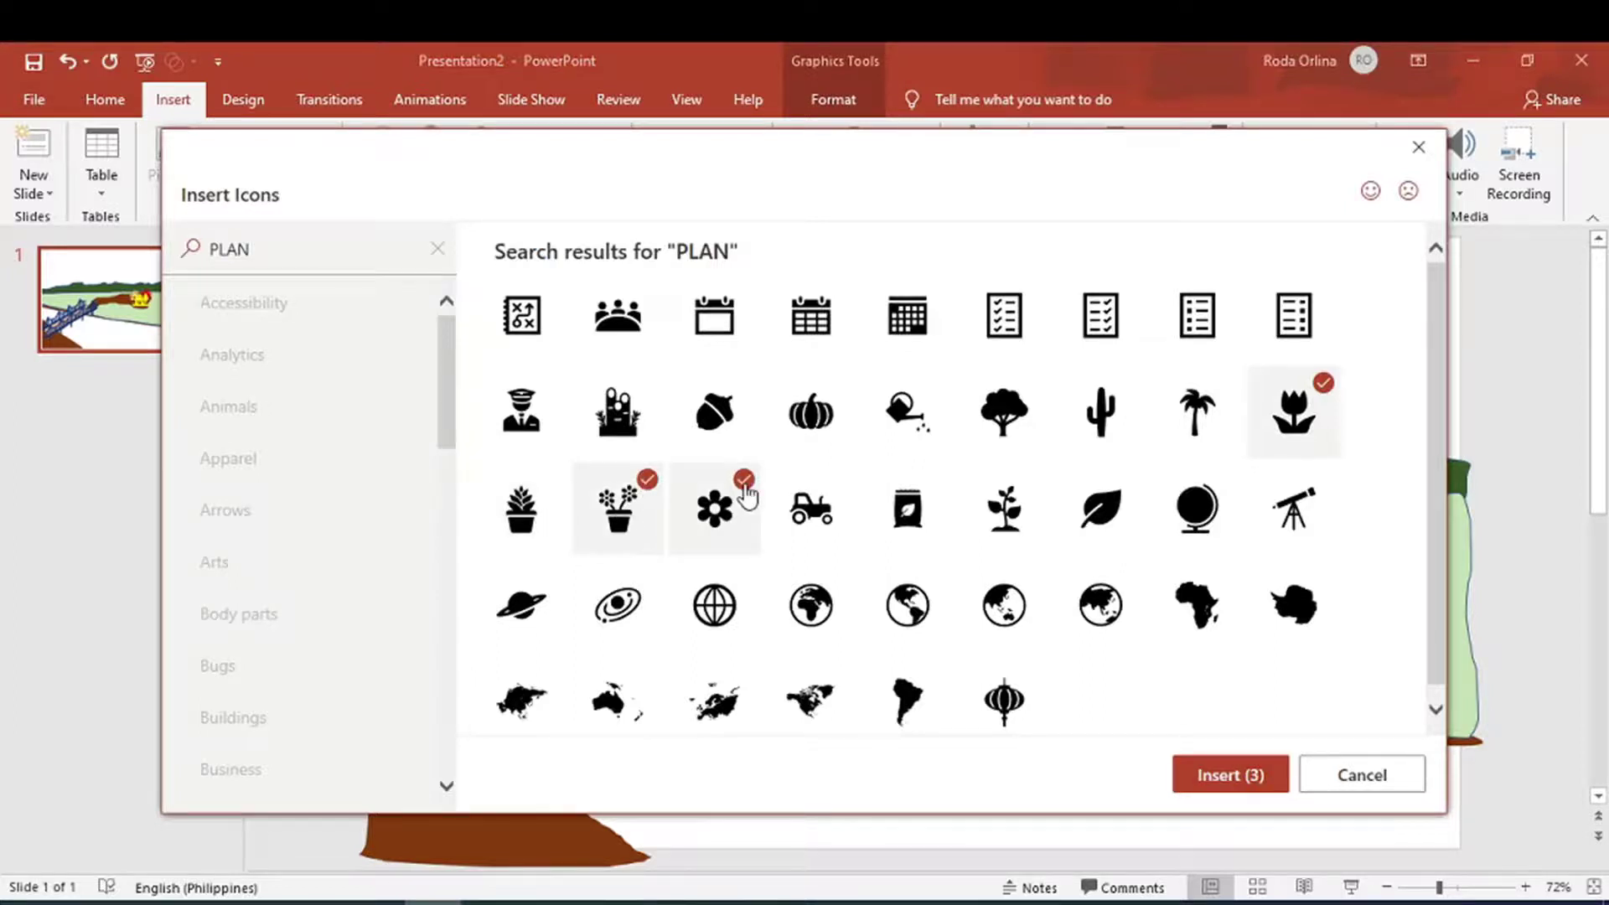
{"action": "left_click", "coordinate": [1230, 775]}
Place the flower pot beside the houses and give it a theme colour fill
{"action": "left_click", "coordinate": [1189, 578]}
{"action": "left_click", "coordinate": [955, 624]}
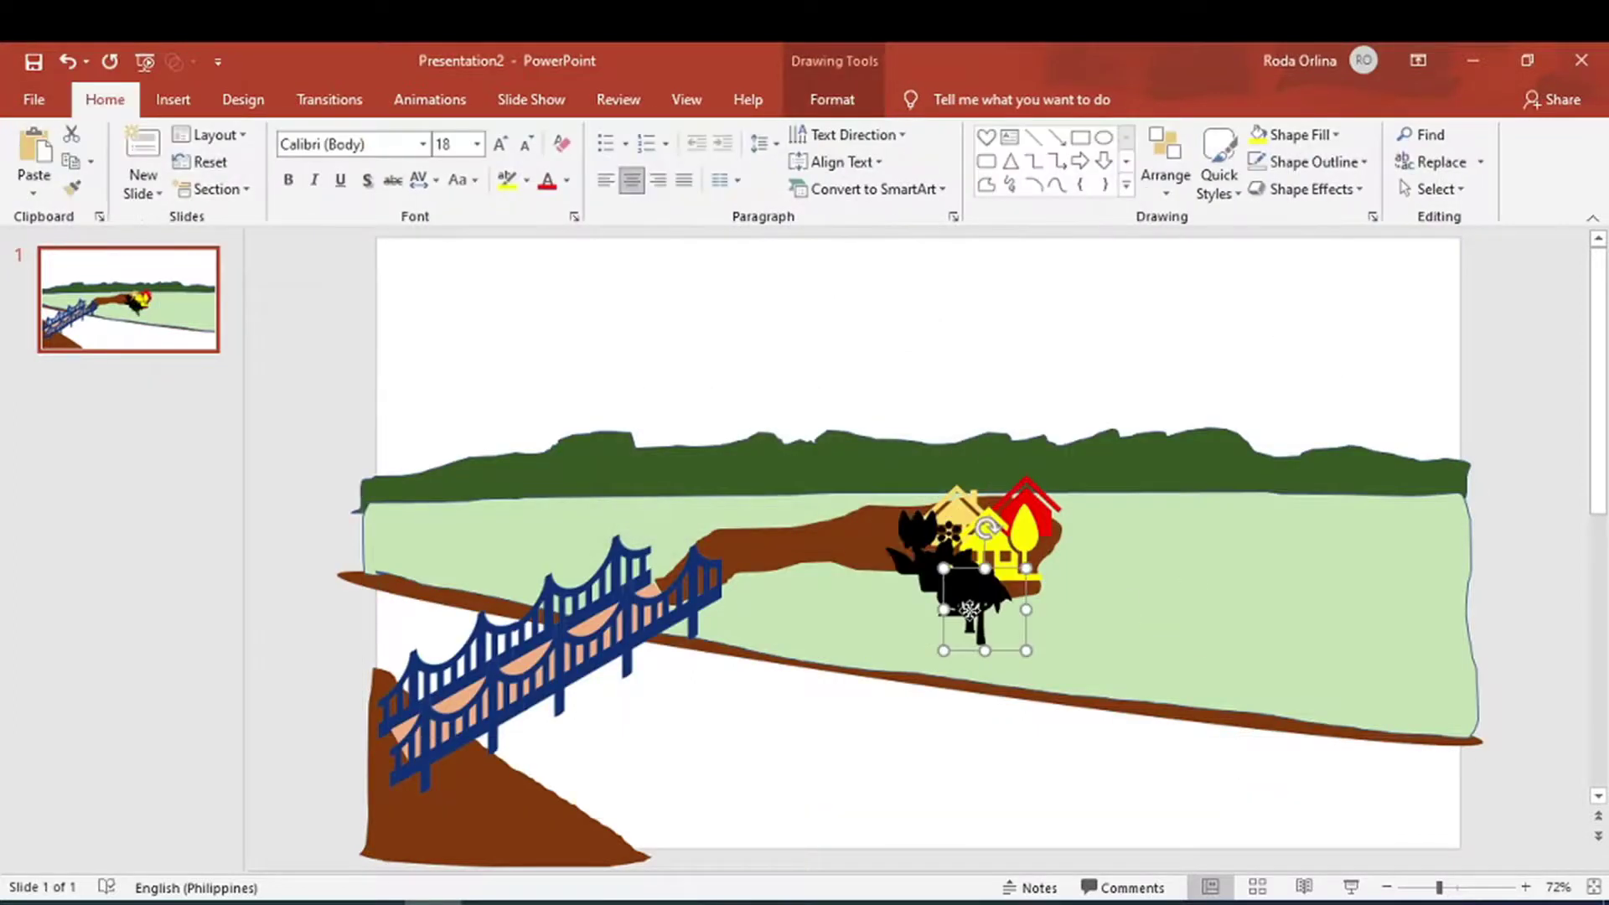
{"action": "mouse_move", "coordinate": [982, 660]}
{"action": "left_mouse_down"}
{"action": "mouse_move", "coordinate": [912, 521]}
{"action": "mouse_move", "coordinate": [922, 539]}
{"action": "left_mouse_up"}
{"action": "left_click", "coordinate": [652, 135]}
{"action": "left_click", "coordinate": [653, 136]}
{"action": "left_click", "coordinate": [814, 237]}
Move the sapling beside the houses, colour the flower red, and paste a duplicate
{"action": "left_click", "coordinate": [1223, 520]}
{"action": "left_click_drag", "start_coordinate": [1224, 520], "coordinate": [989, 482]}
{"action": "left_click", "coordinate": [736, 136]}
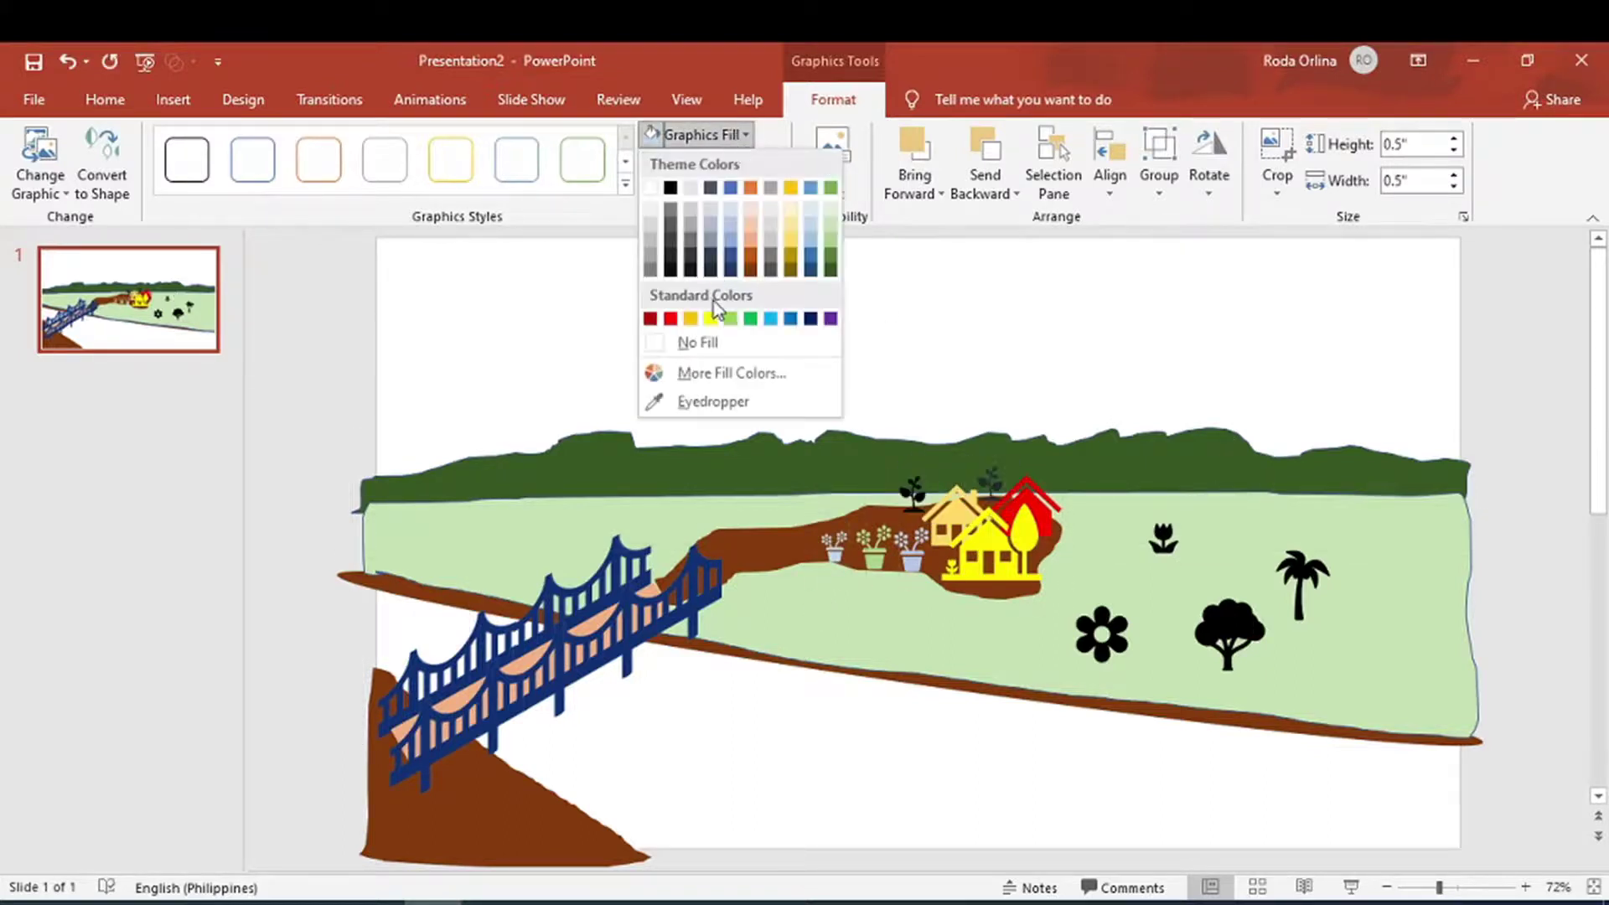
{"action": "left_click", "coordinate": [671, 319]}
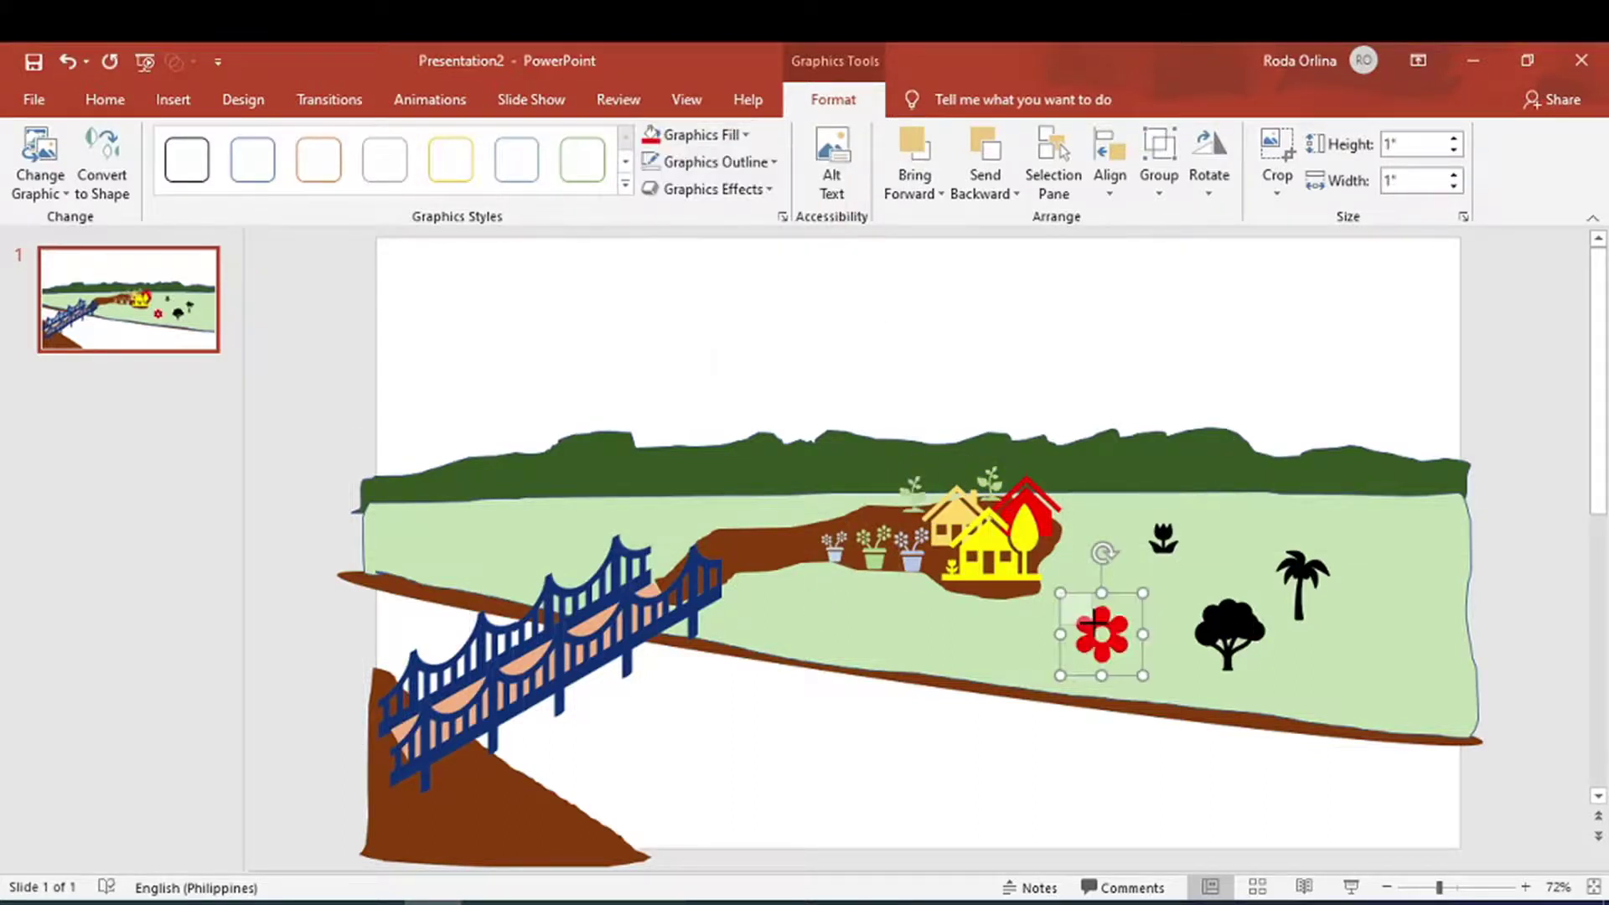
{"action": "left_click_drag", "start_coordinate": [1089, 624], "coordinate": [929, 471]}
{"action": "key", "text": "ctrl+v"}
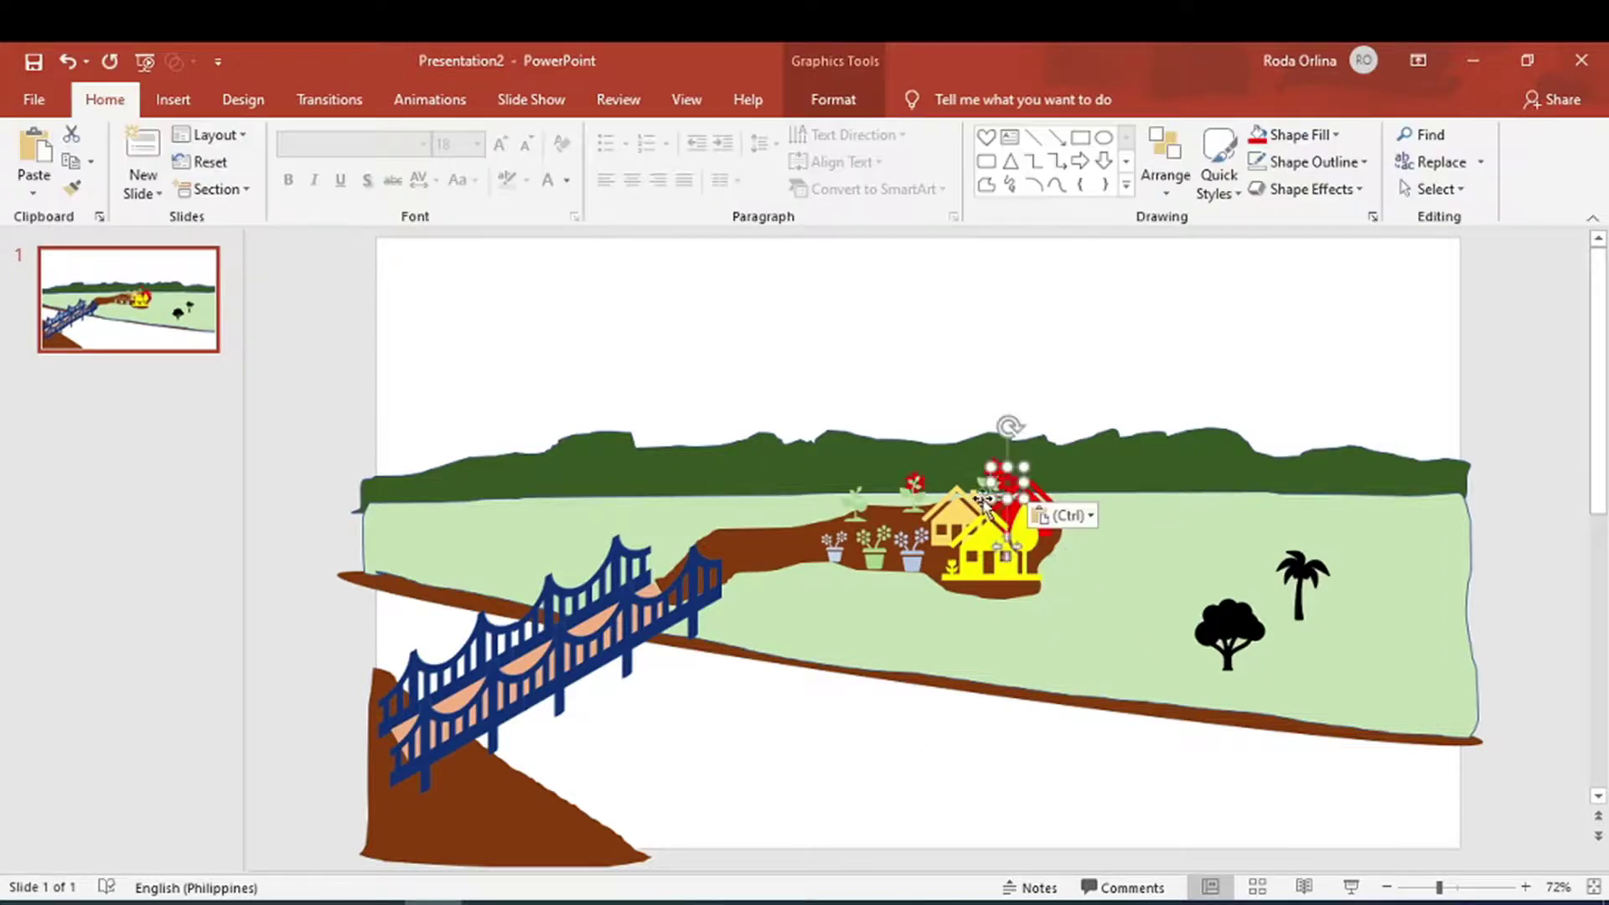
Insert a people icon and place the couple on the path by the bridge
{"action": "left_click", "coordinate": [173, 99]}
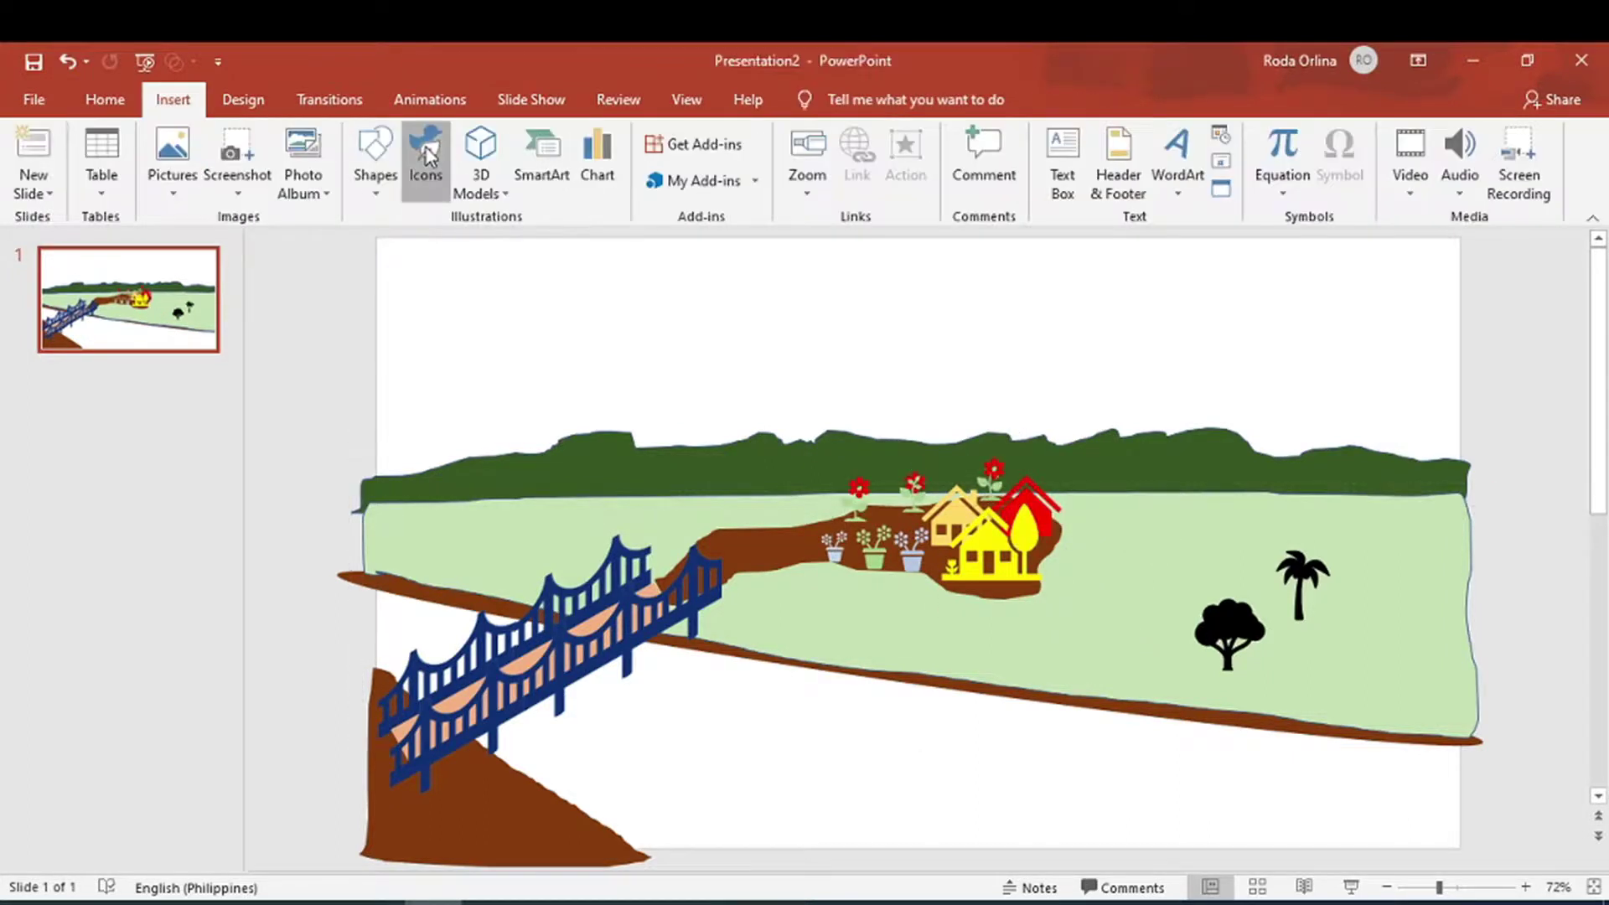
{"action": "left_click", "coordinate": [427, 155]}
{"action": "left_click", "coordinate": [908, 508]}
{"action": "left_click", "coordinate": [1215, 786]}
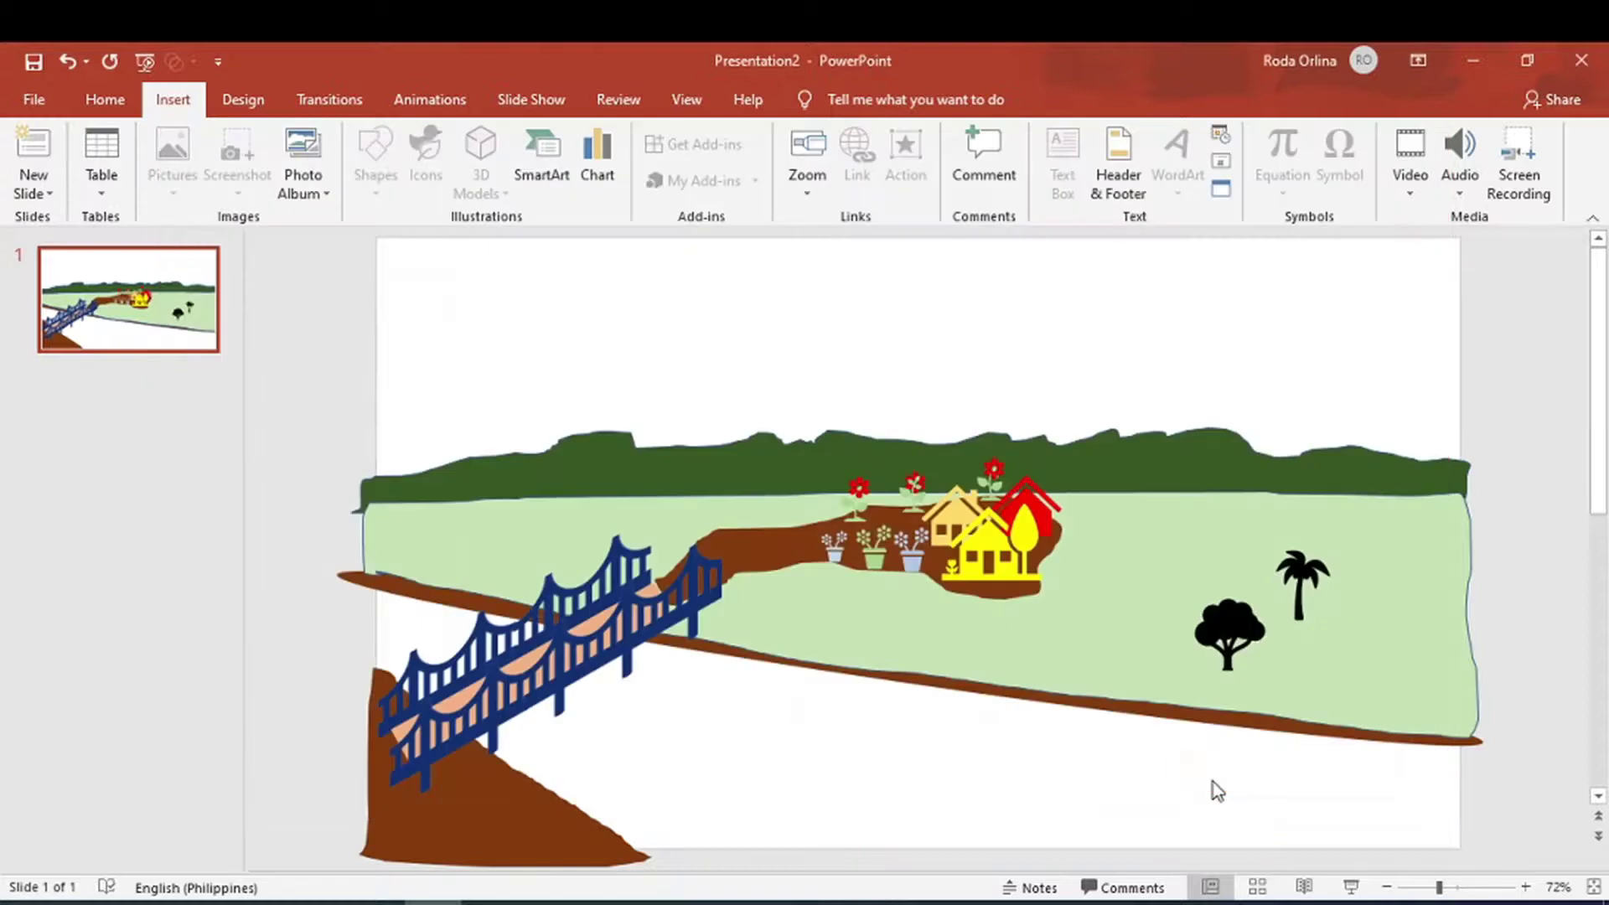
{"action": "left_click_drag", "start_coordinate": [921, 540], "coordinate": [494, 608]}
Draw a 3.48 × 13.45 in rectangle from the slide's top-left corner across the top
{"action": "left_click", "coordinate": [173, 99]}
{"action": "left_click", "coordinate": [375, 159]}
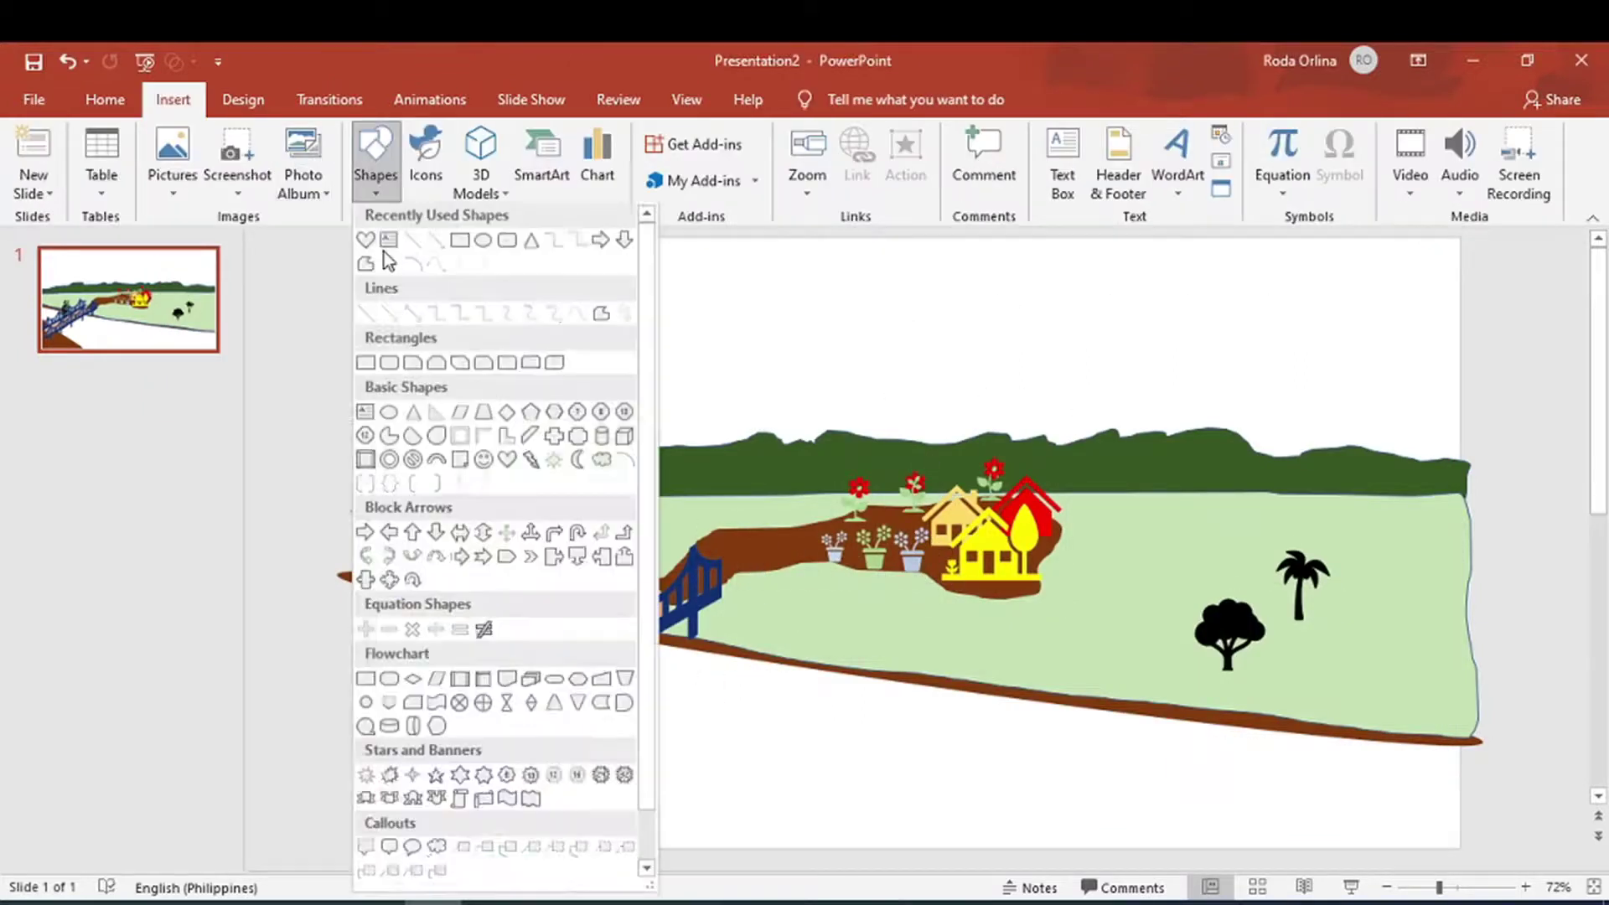
{"action": "left_click", "coordinate": [460, 242]}
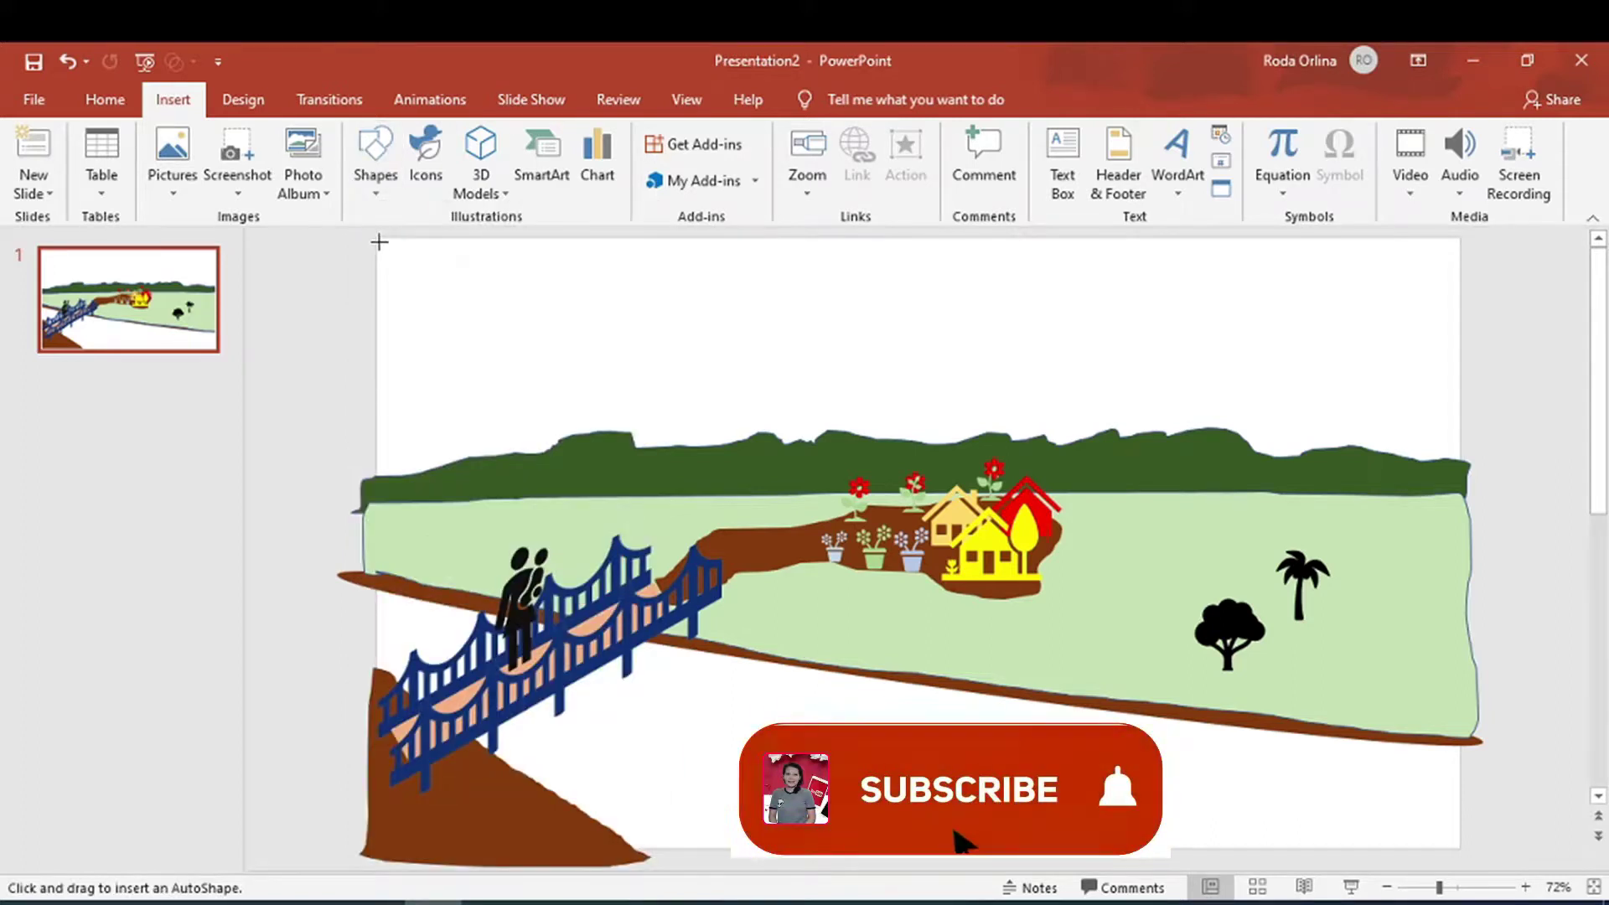
{"action": "mouse_move", "coordinate": [378, 240]}
{"action": "left_mouse_down"}
{"action": "mouse_move", "coordinate": [604, 549]}
{"action": "mouse_move", "coordinate": [1470, 520]}
{"action": "left_mouse_up"}
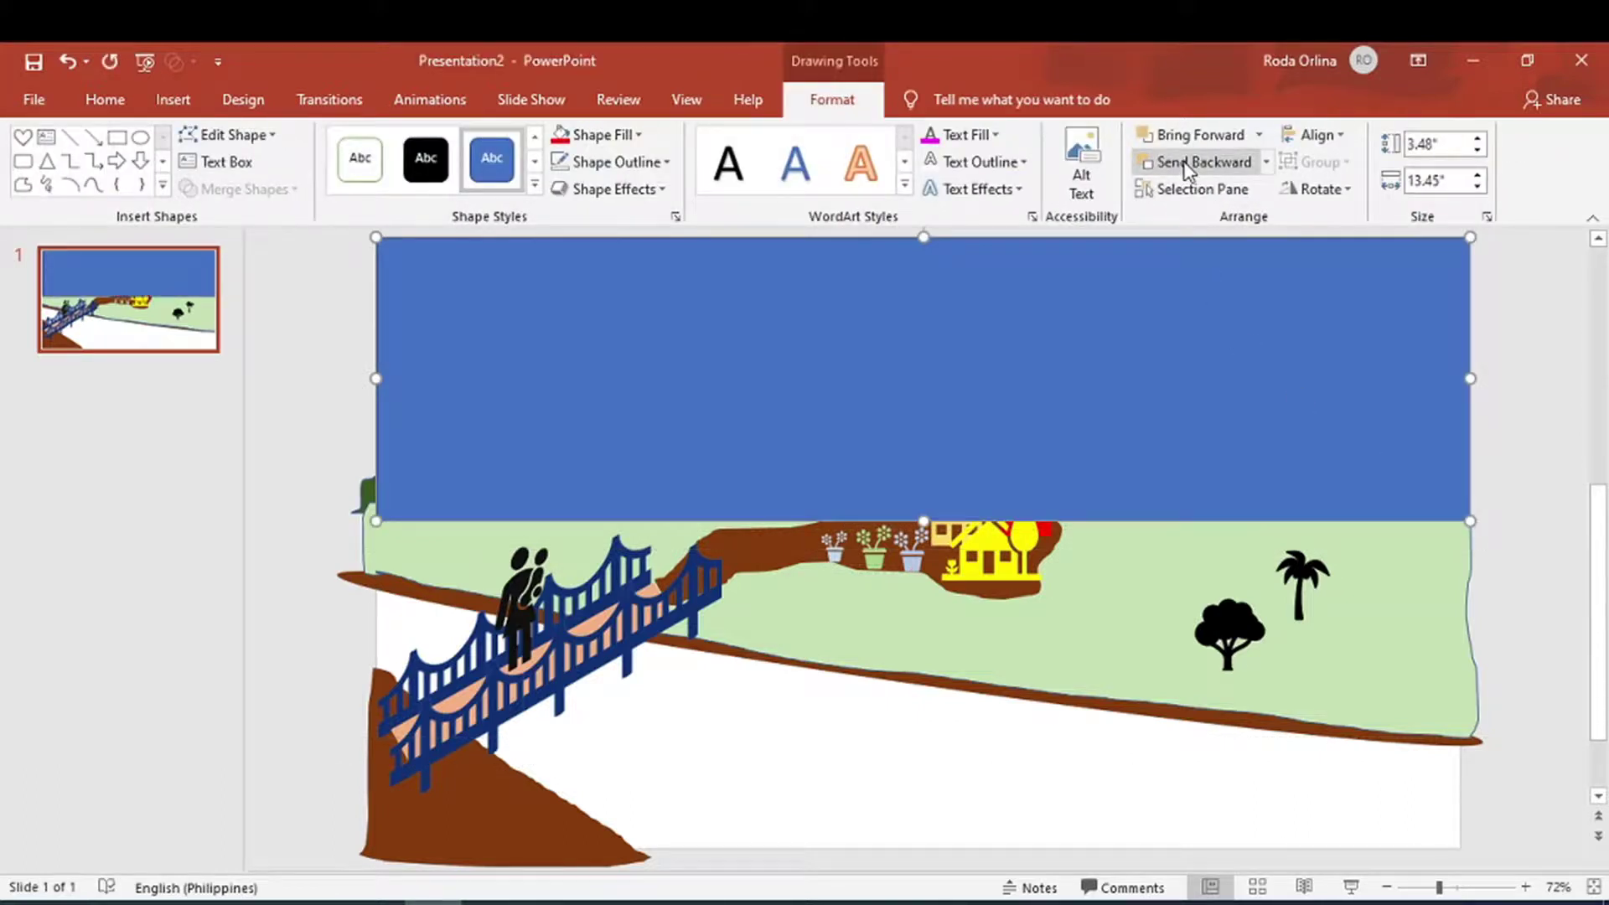
Send the top rectangle back three layers, behind the hills
{"action": "left_click", "coordinate": [1187, 168]}
{"action": "left_click", "coordinate": [1187, 168]}
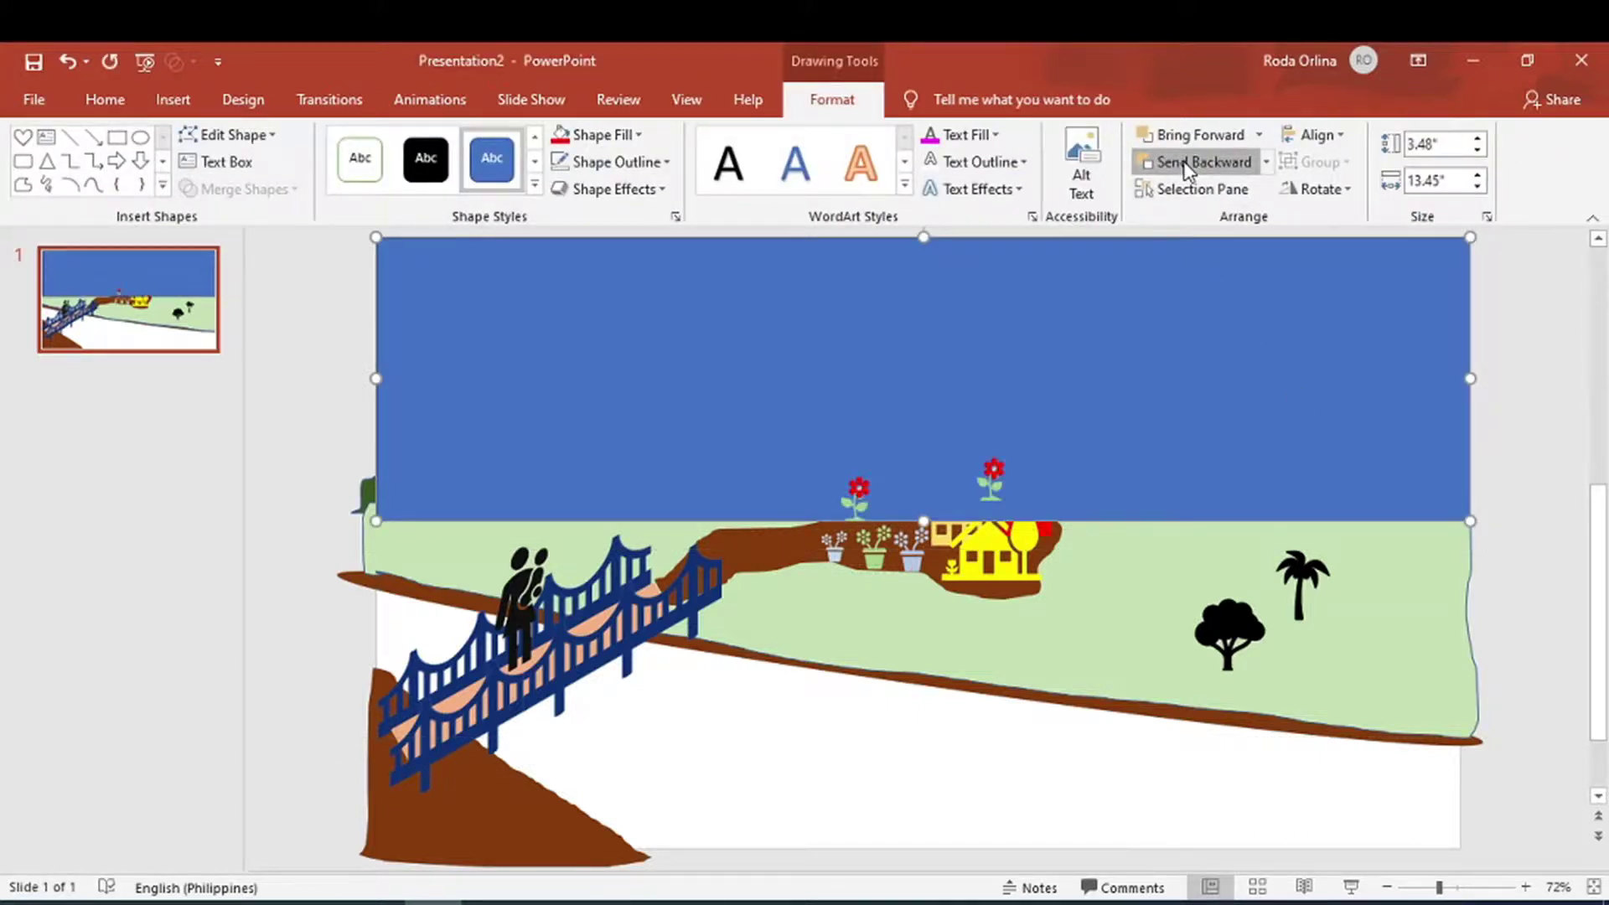
{"action": "left_click", "coordinate": [1187, 168]}
Give the sky rectangle a light-to-sky-blue gradient fill, removing one gradient stop
{"action": "left_click", "coordinate": [610, 189]}
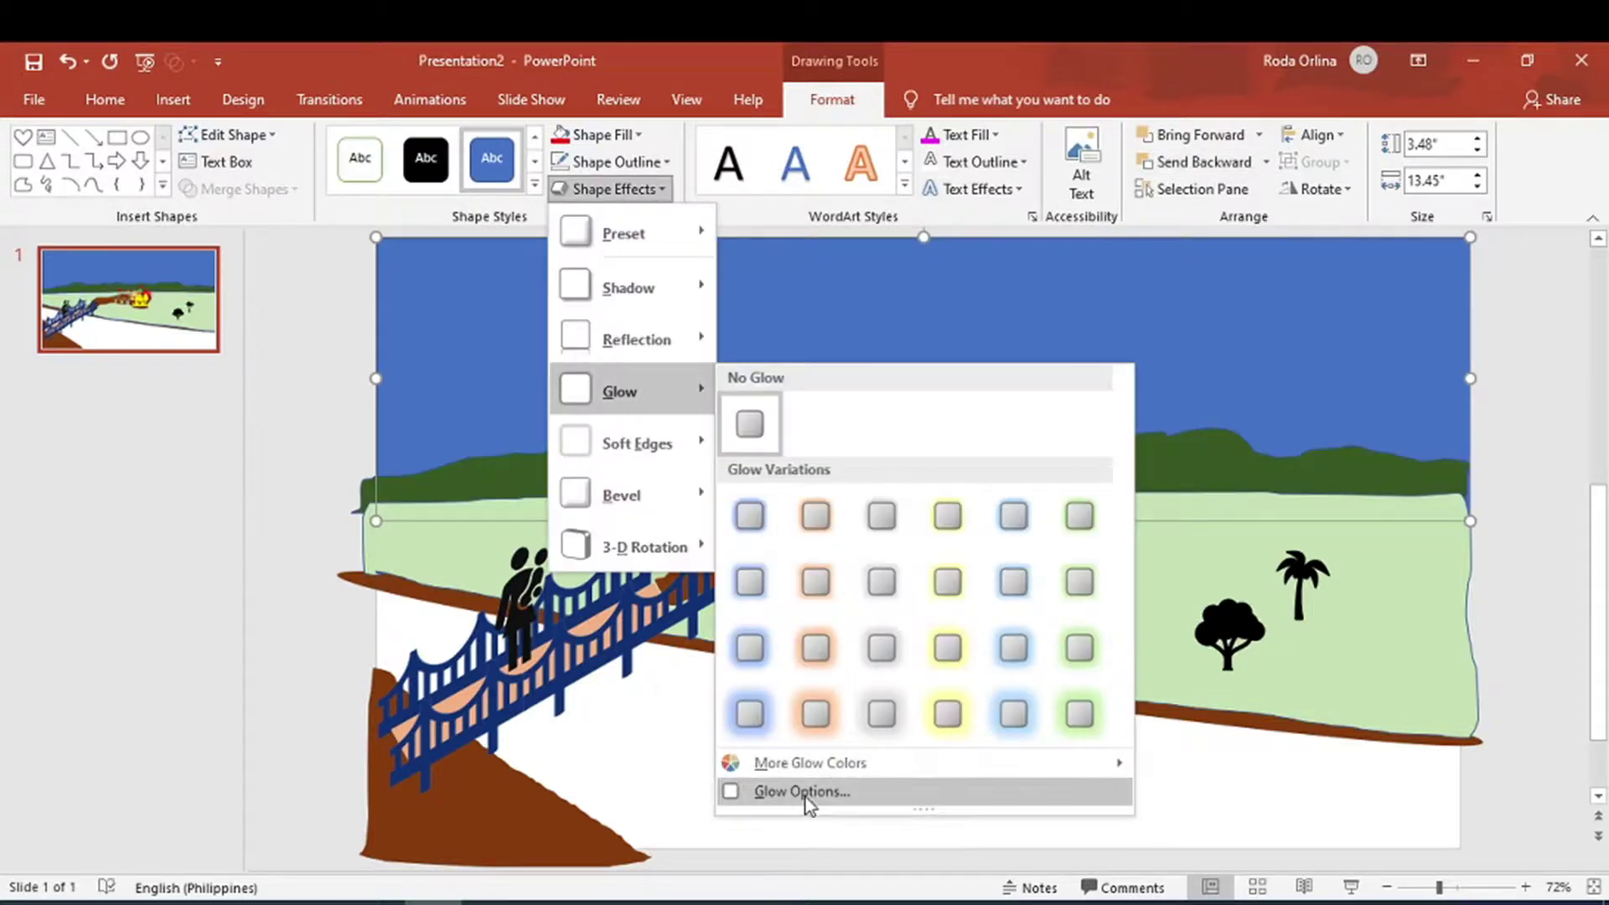
{"action": "left_click", "coordinate": [807, 797]}
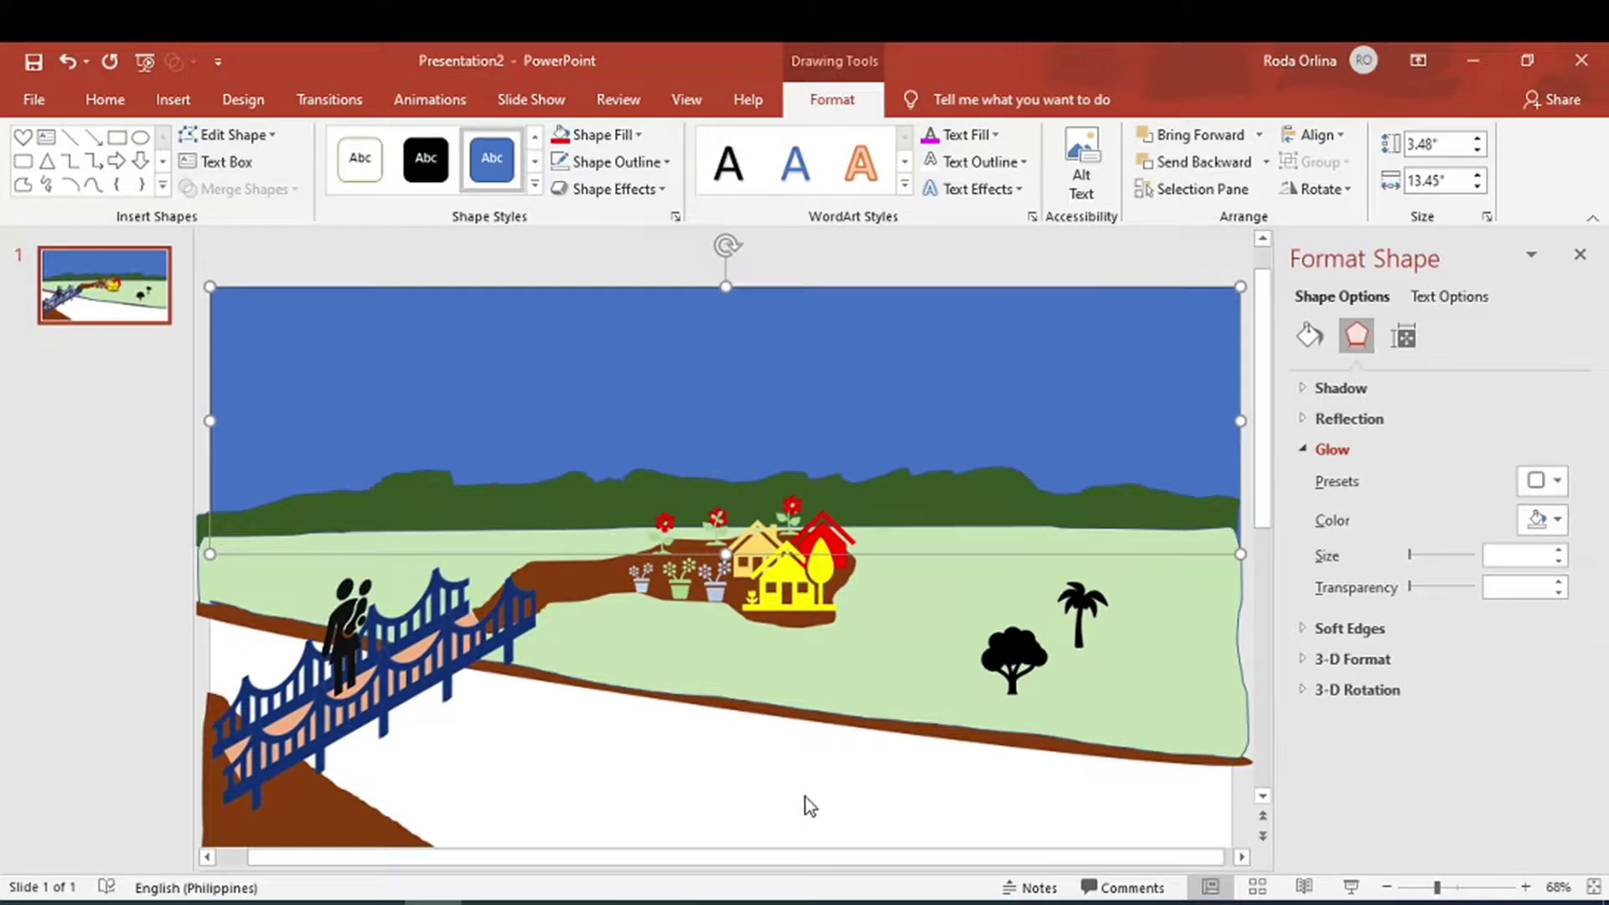
{"action": "left_click", "coordinate": [1311, 337]}
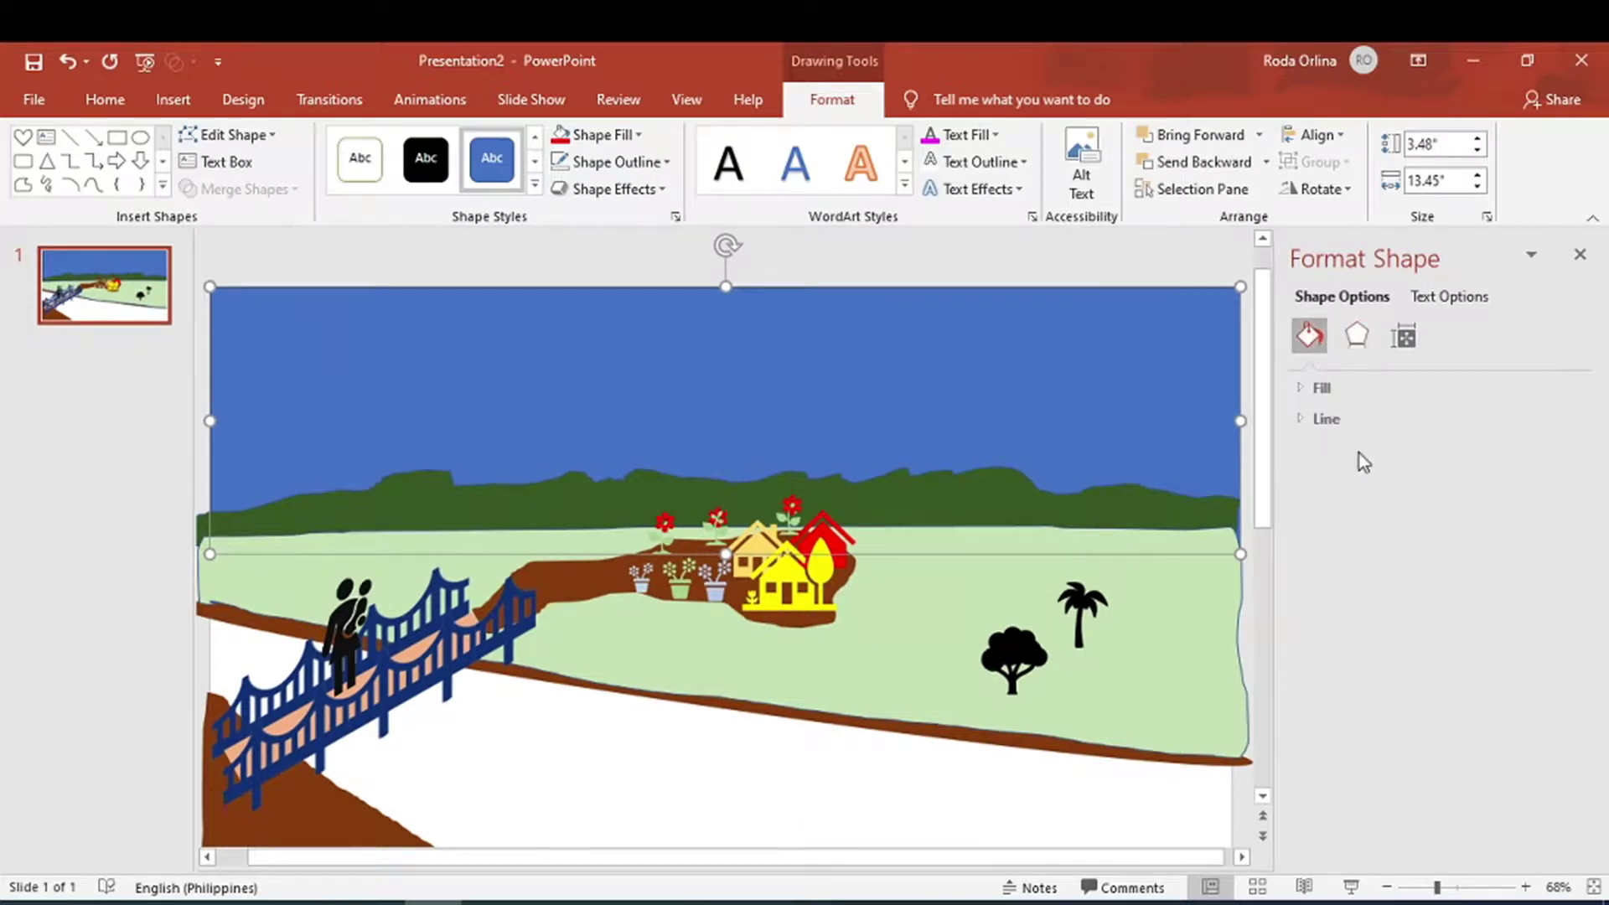
{"action": "left_click", "coordinate": [1328, 388]}
{"action": "left_click", "coordinate": [1354, 473]}
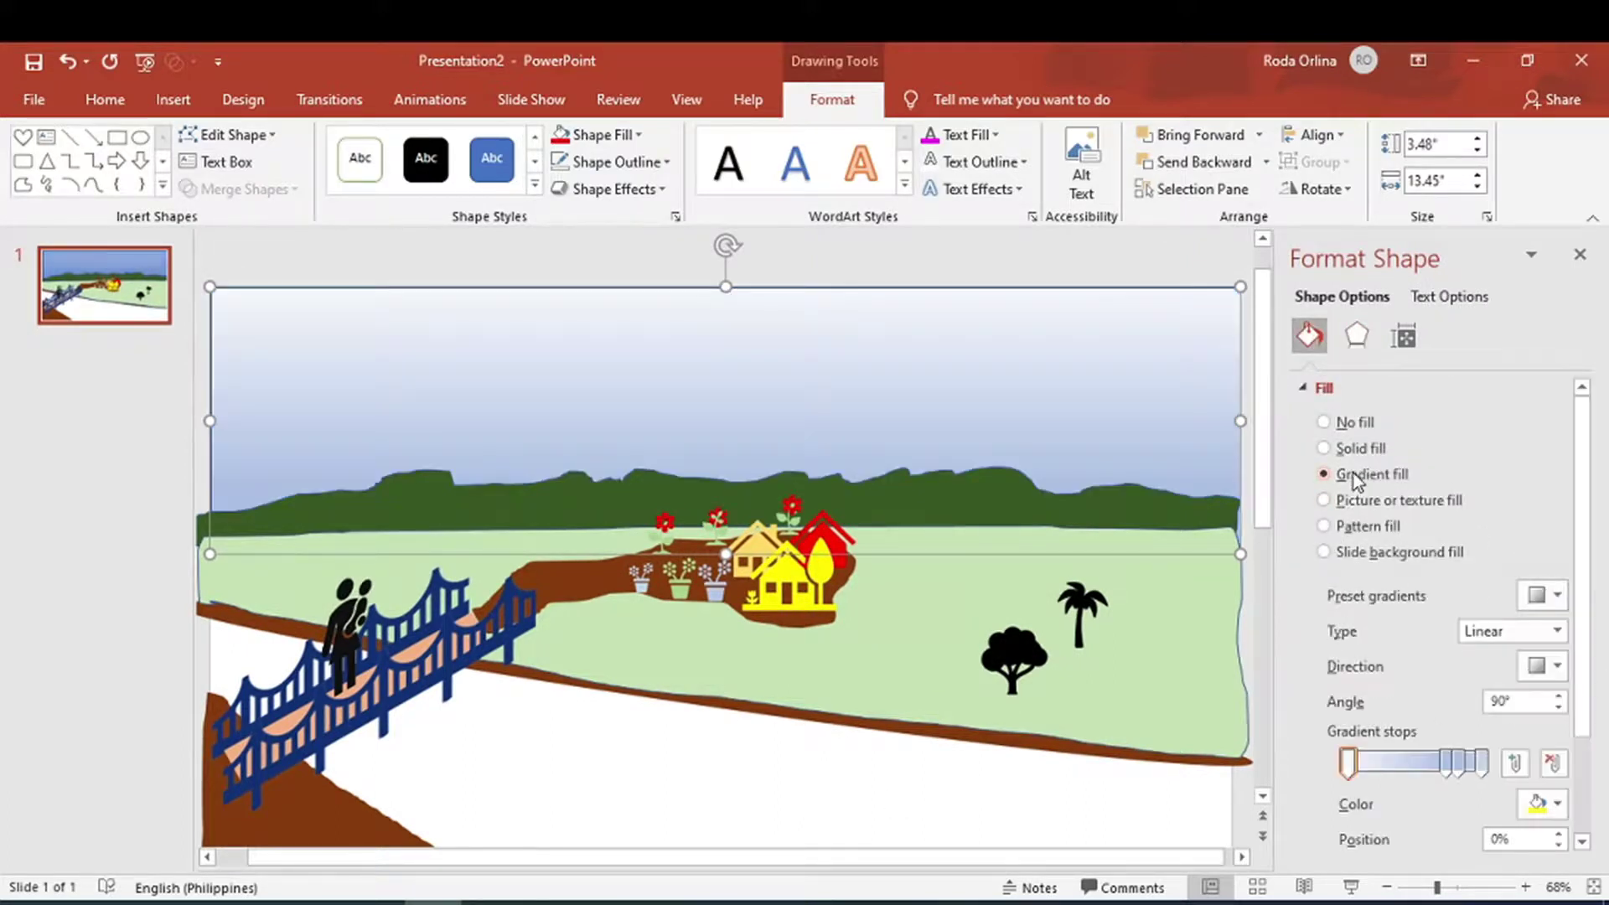
{"action": "left_click", "coordinate": [1553, 762]}
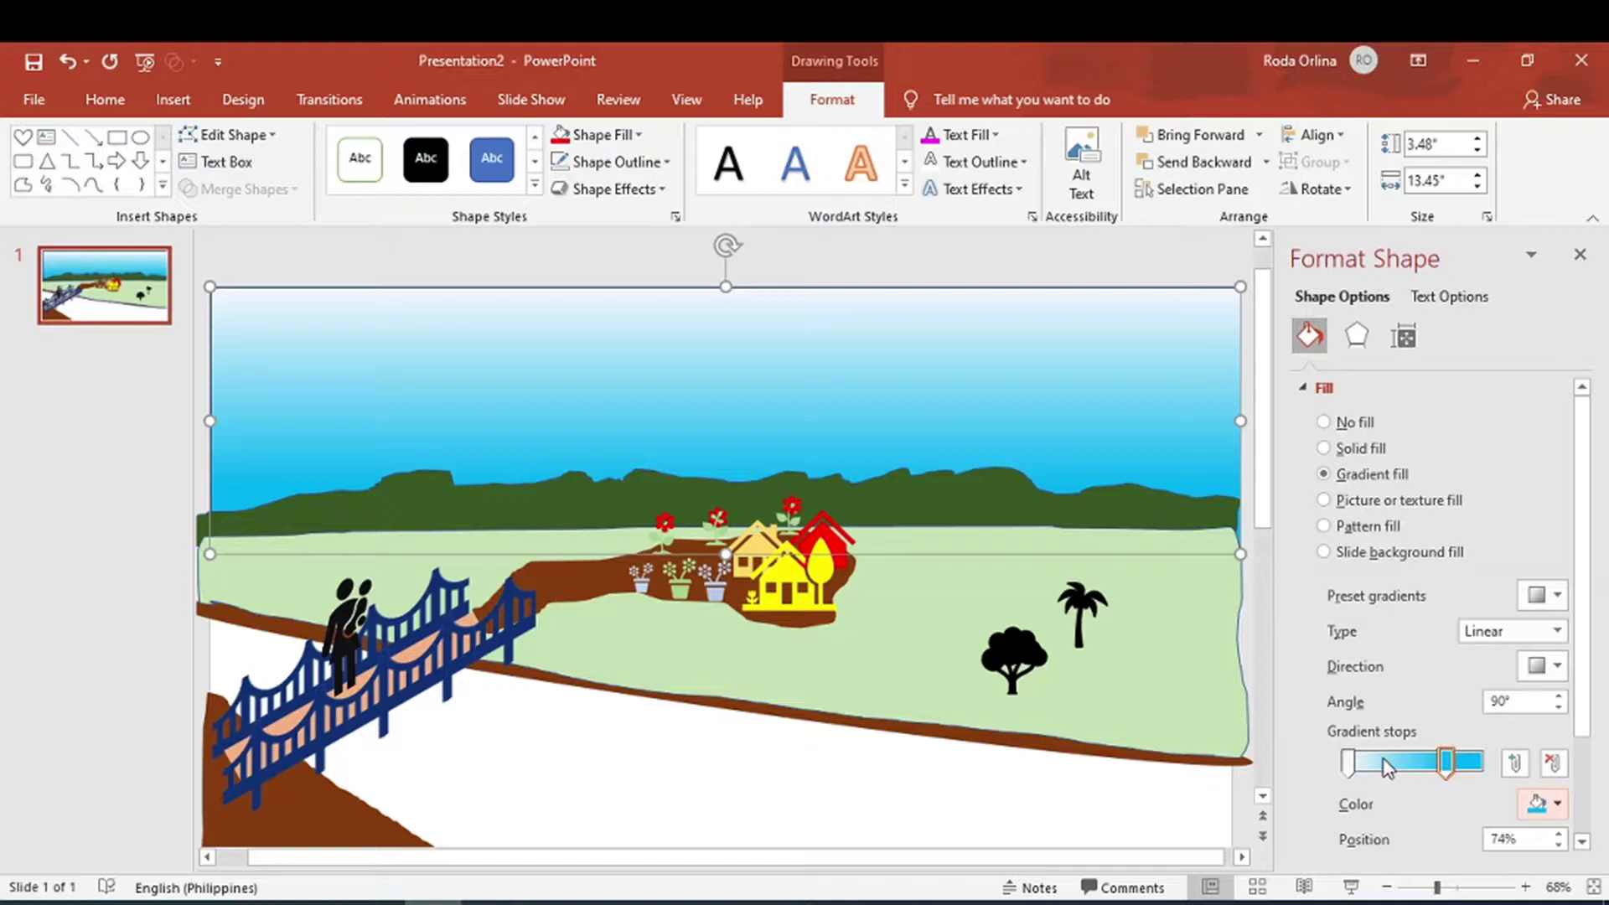
{"action": "left_click", "coordinate": [1388, 767]}
{"action": "left_click", "coordinate": [1002, 642]}
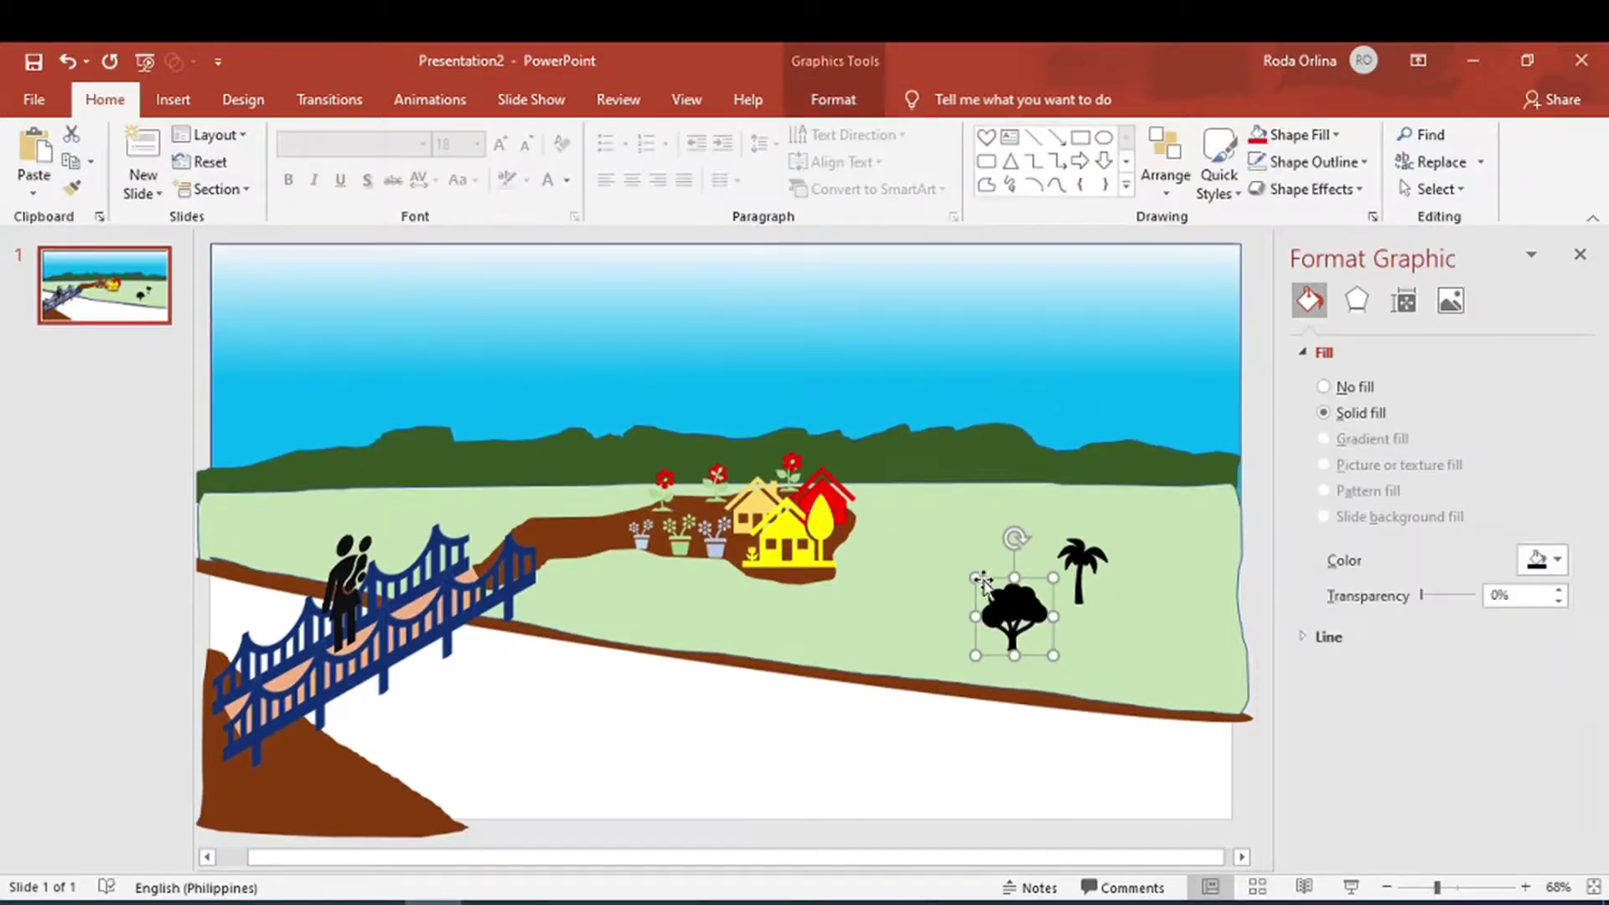
Enlarge the tree, move it left near the bridge, and colour it green
{"action": "left_click_drag", "start_coordinate": [974, 575], "coordinate": [690, 323]}
{"action": "left_click_drag", "start_coordinate": [918, 481], "coordinate": [600, 455]}
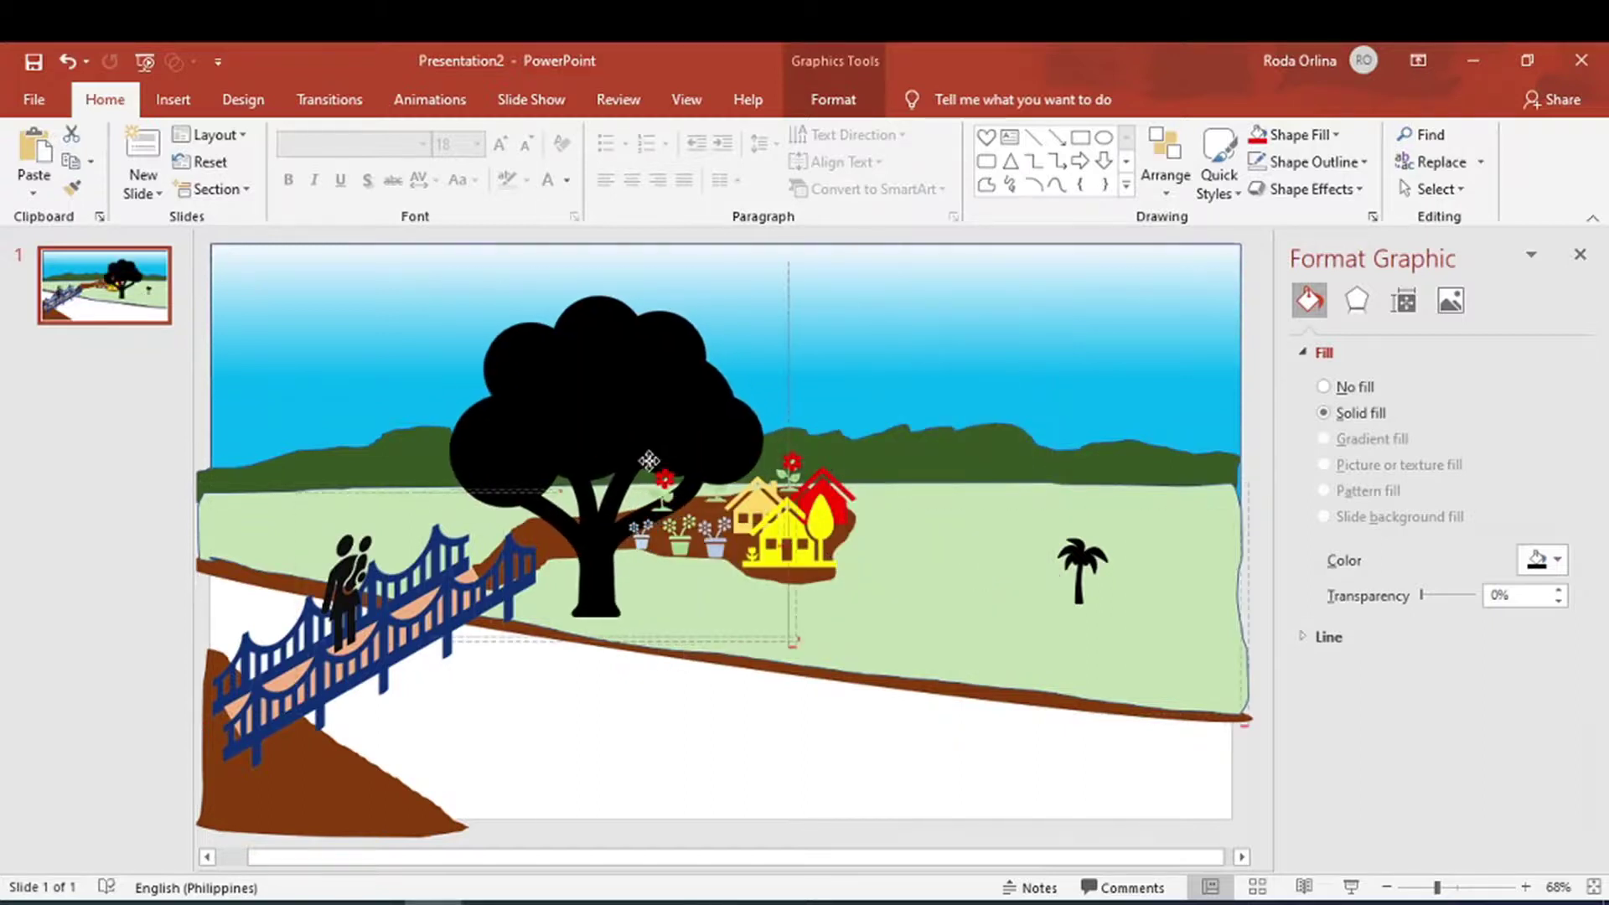
{"action": "left_click", "coordinate": [833, 99]}
{"action": "left_click", "coordinate": [708, 136]}
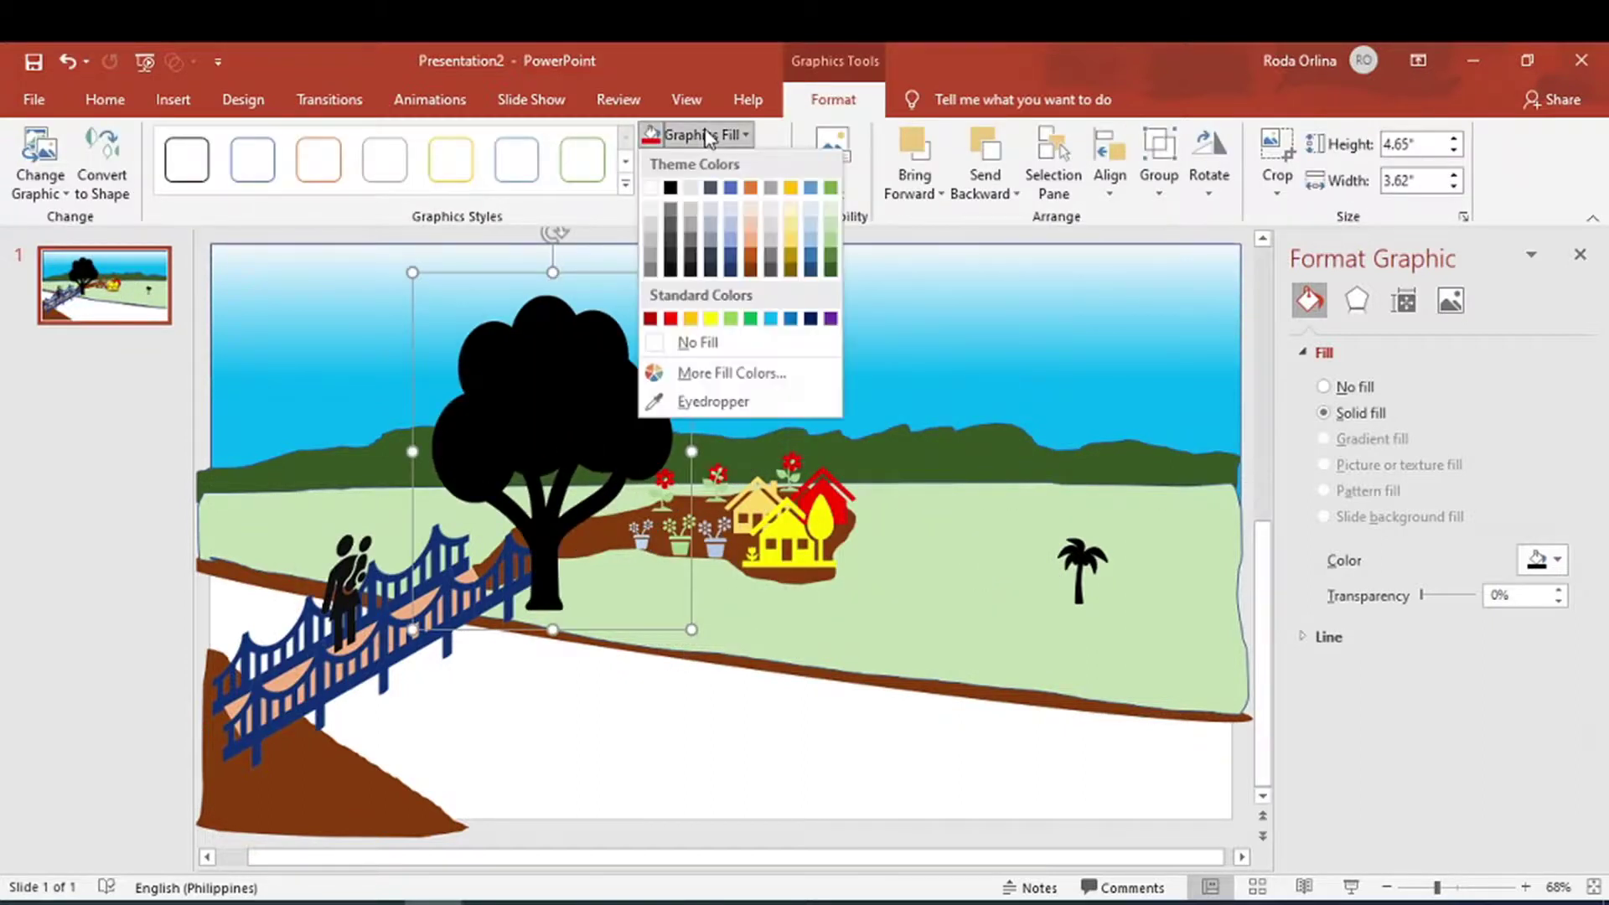
{"action": "left_click", "coordinate": [831, 265]}
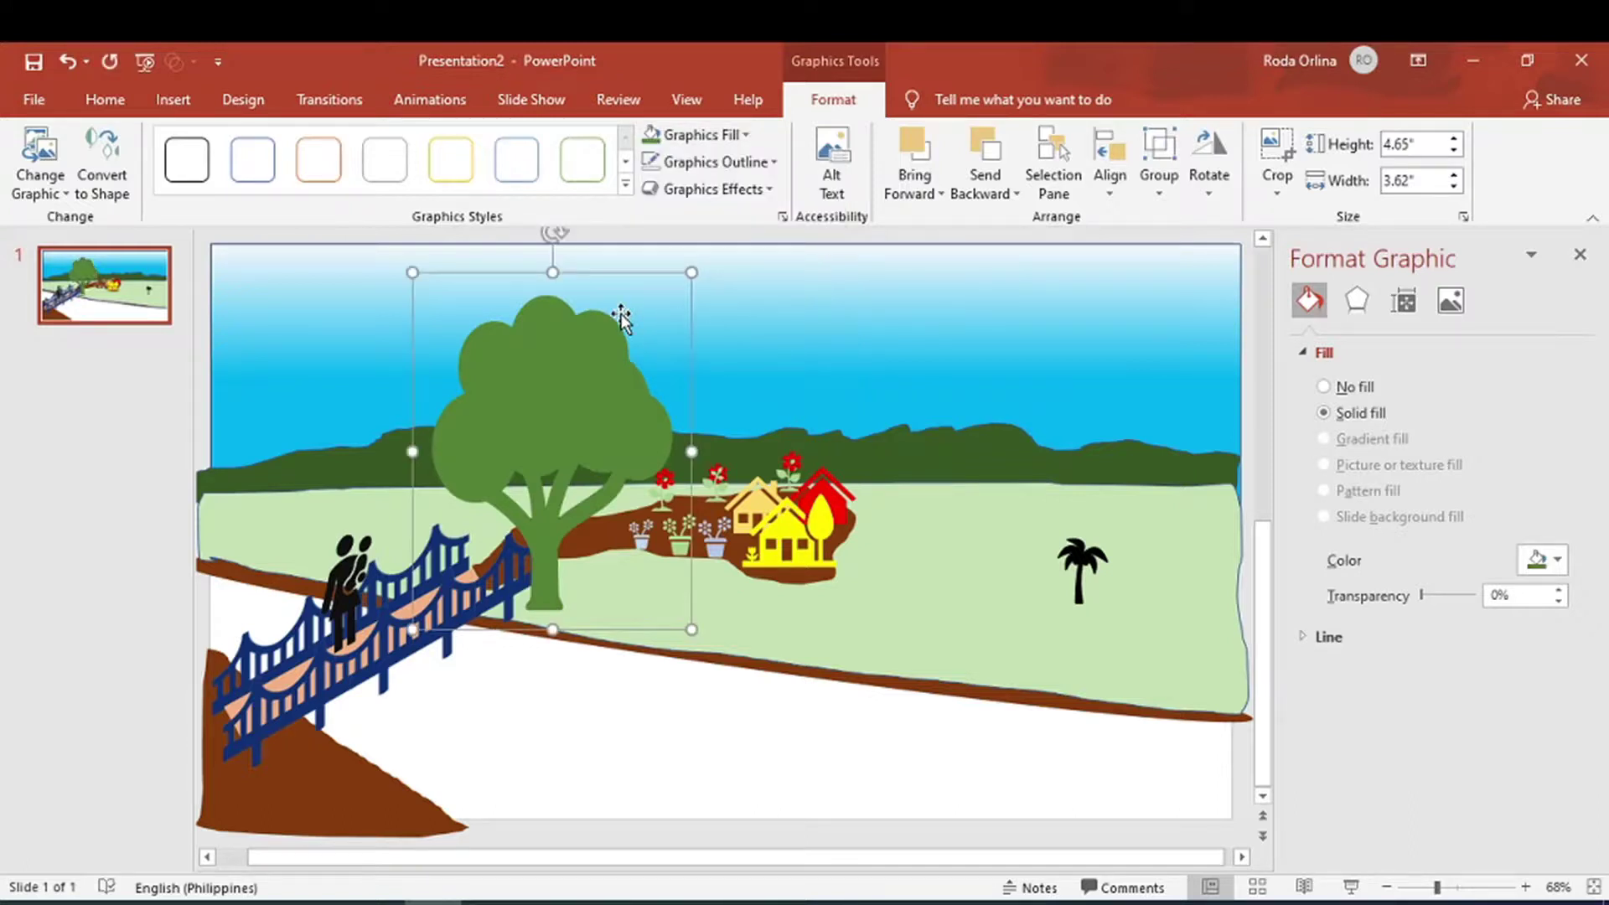
Copy the green tree and paste a duplicate
{"action": "right_click", "coordinate": [527, 432]}
{"action": "left_click", "coordinate": [570, 474]}
{"action": "right_click", "coordinate": [522, 438]}
{"action": "left_click", "coordinate": [609, 541]}
Place the tree copy at the left, then enlarge the palm tree, set it behind the houses, and colour it green
{"action": "mouse_move", "coordinate": [683, 532]}
{"action": "left_mouse_down"}
{"action": "mouse_move", "coordinate": [336, 441]}
{"action": "mouse_move", "coordinate": [325, 365]}
{"action": "left_mouse_up"}
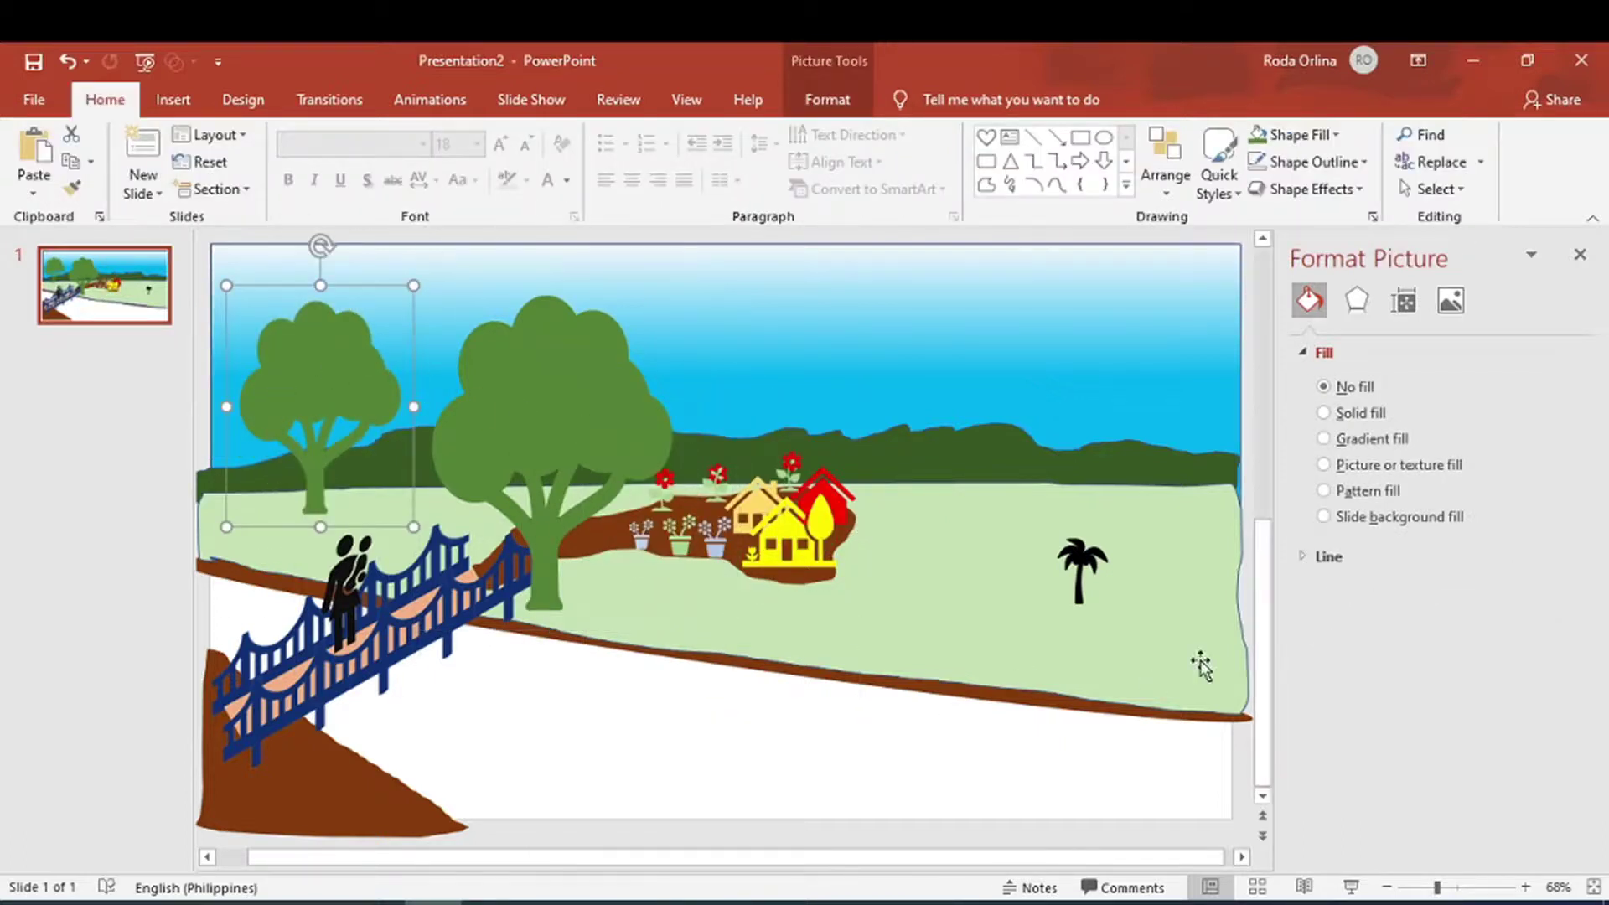
{"action": "left_click", "coordinate": [1061, 560]}
{"action": "left_click_drag", "start_coordinate": [1123, 534], "coordinate": [1236, 456]}
{"action": "left_click_drag", "start_coordinate": [1140, 486], "coordinate": [910, 469]}
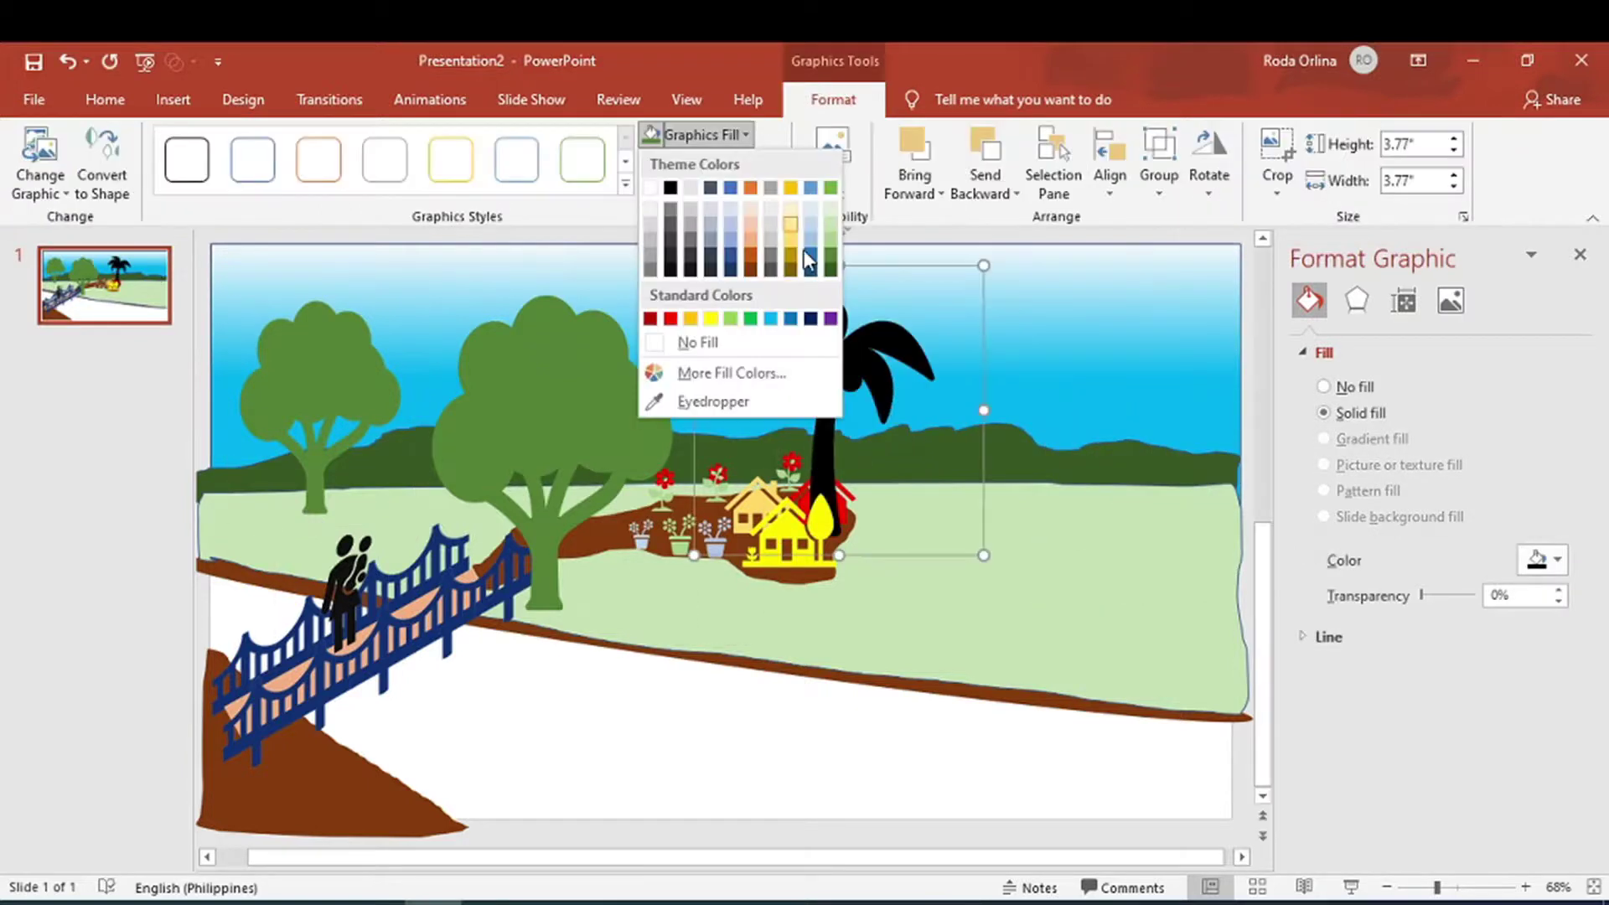
{"action": "left_click", "coordinate": [830, 270]}
Choose the Freeform: Scribble shape to begin the dark green strip on the slope
{"action": "left_click", "coordinate": [173, 99]}
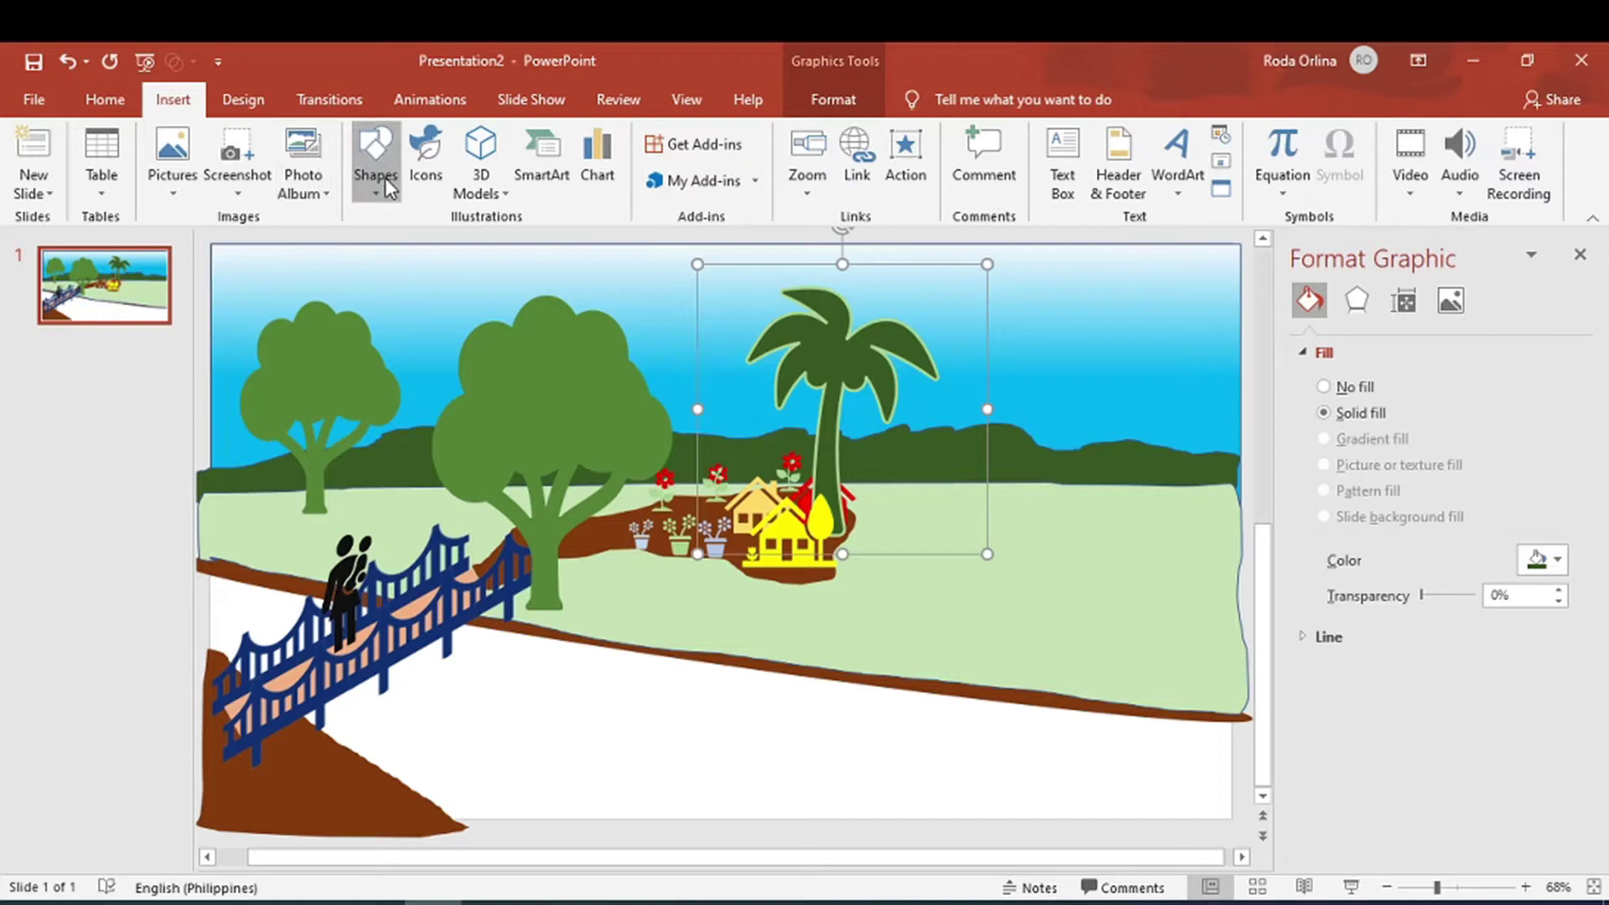
{"action": "left_click", "coordinate": [385, 178]}
{"action": "left_click", "coordinate": [625, 315]}
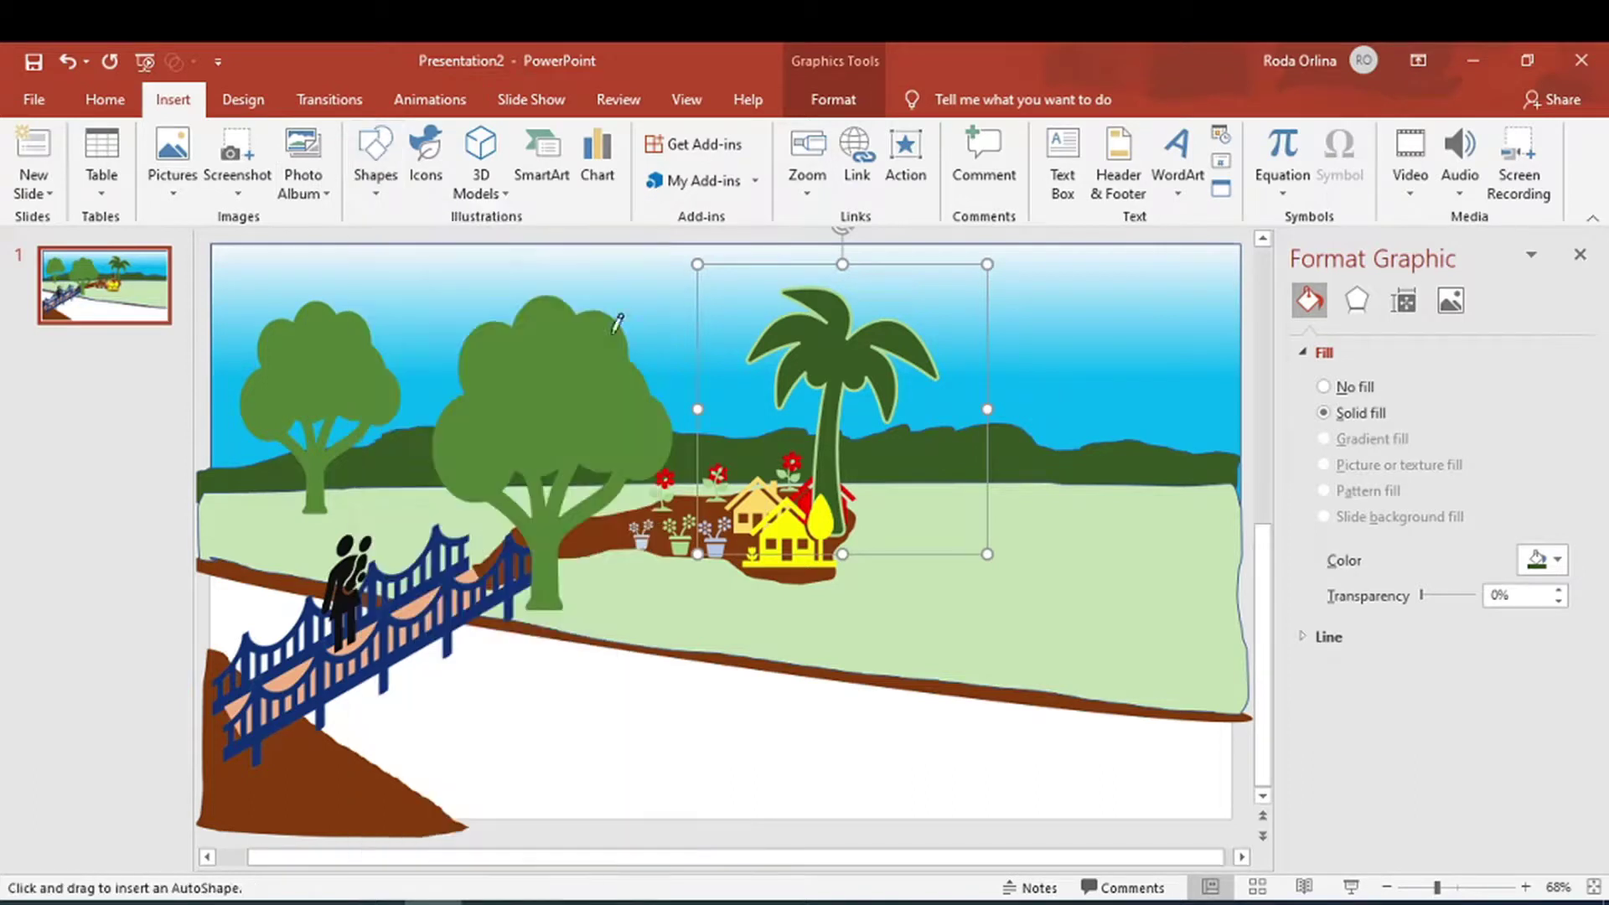
{"action": "left_click", "coordinate": [701, 327]}
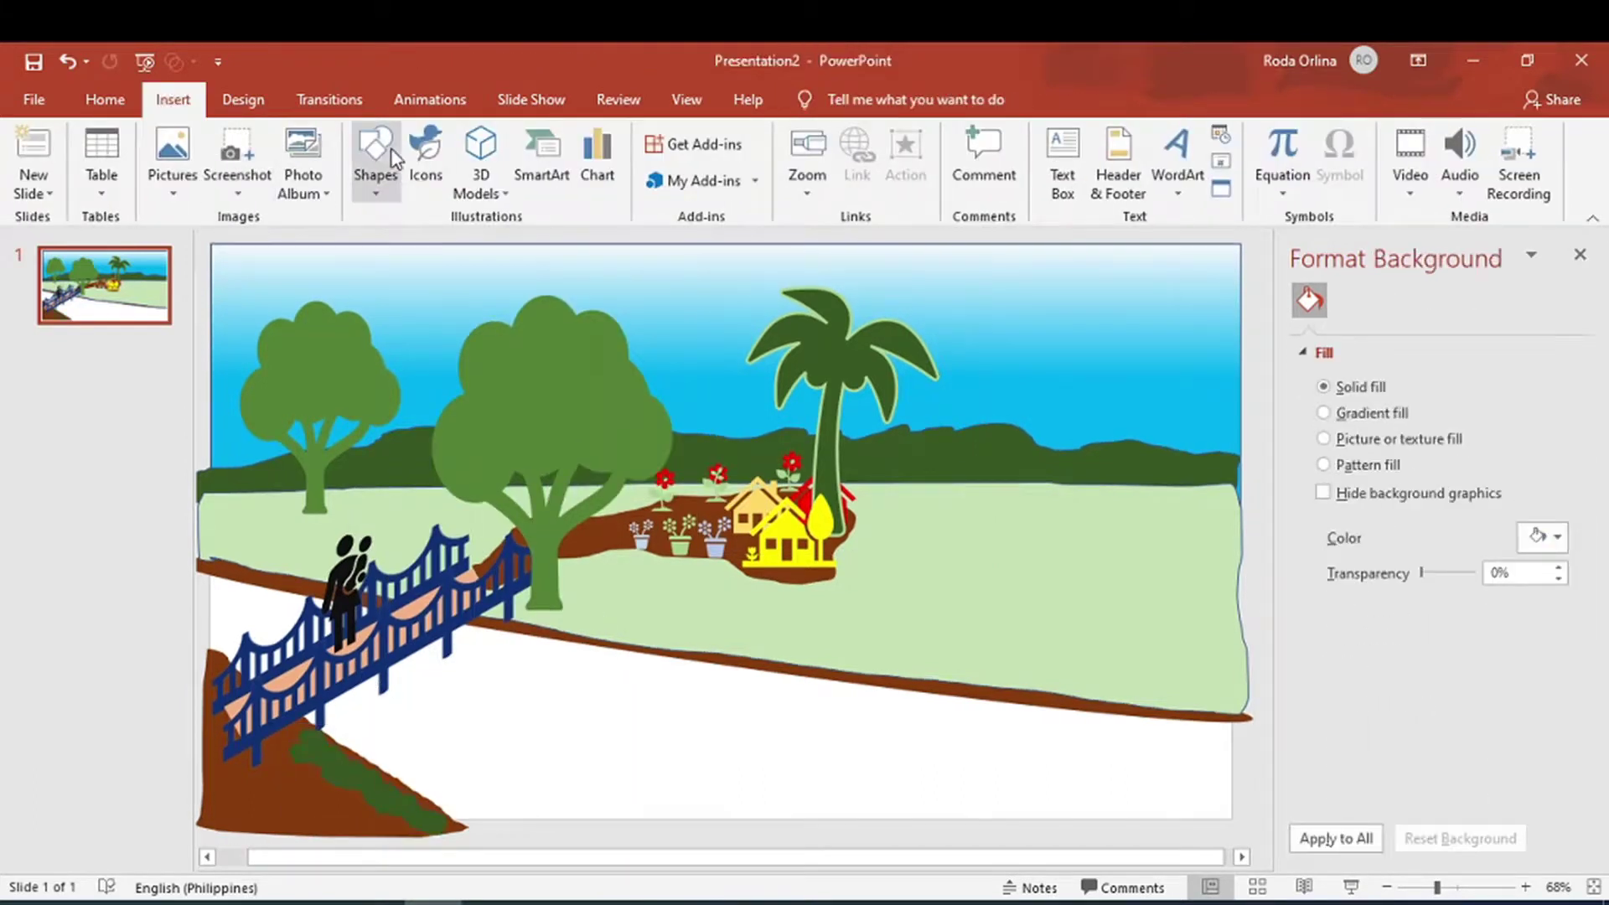
Draw a rectangle across the lower half of the slide for the river
{"action": "left_click", "coordinate": [378, 150]}
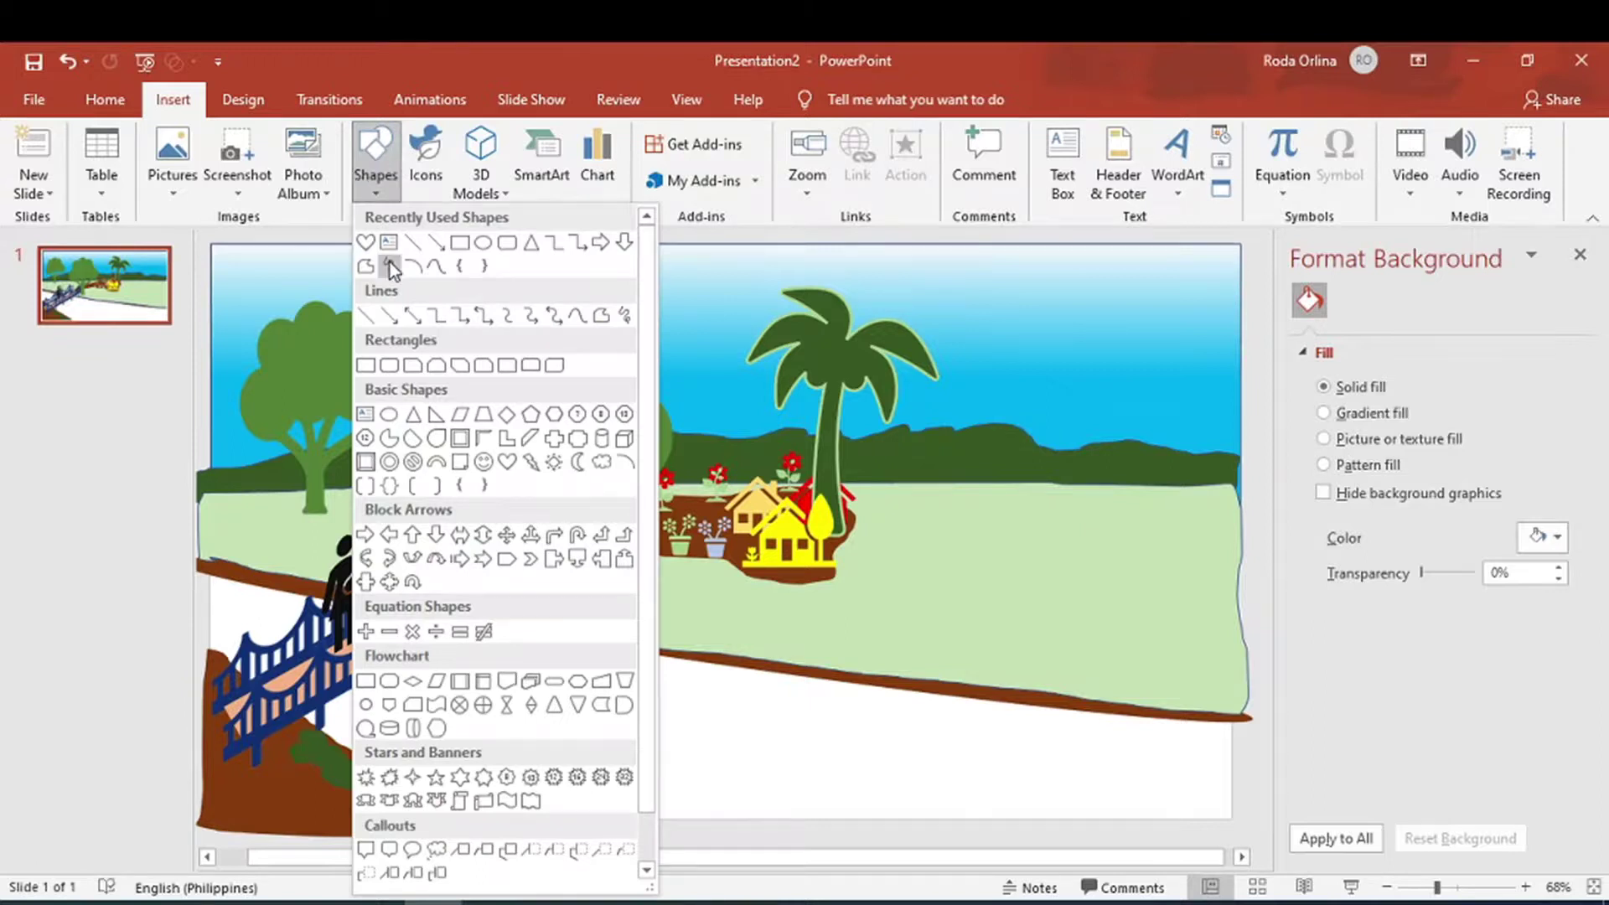
{"action": "left_click", "coordinate": [459, 243]}
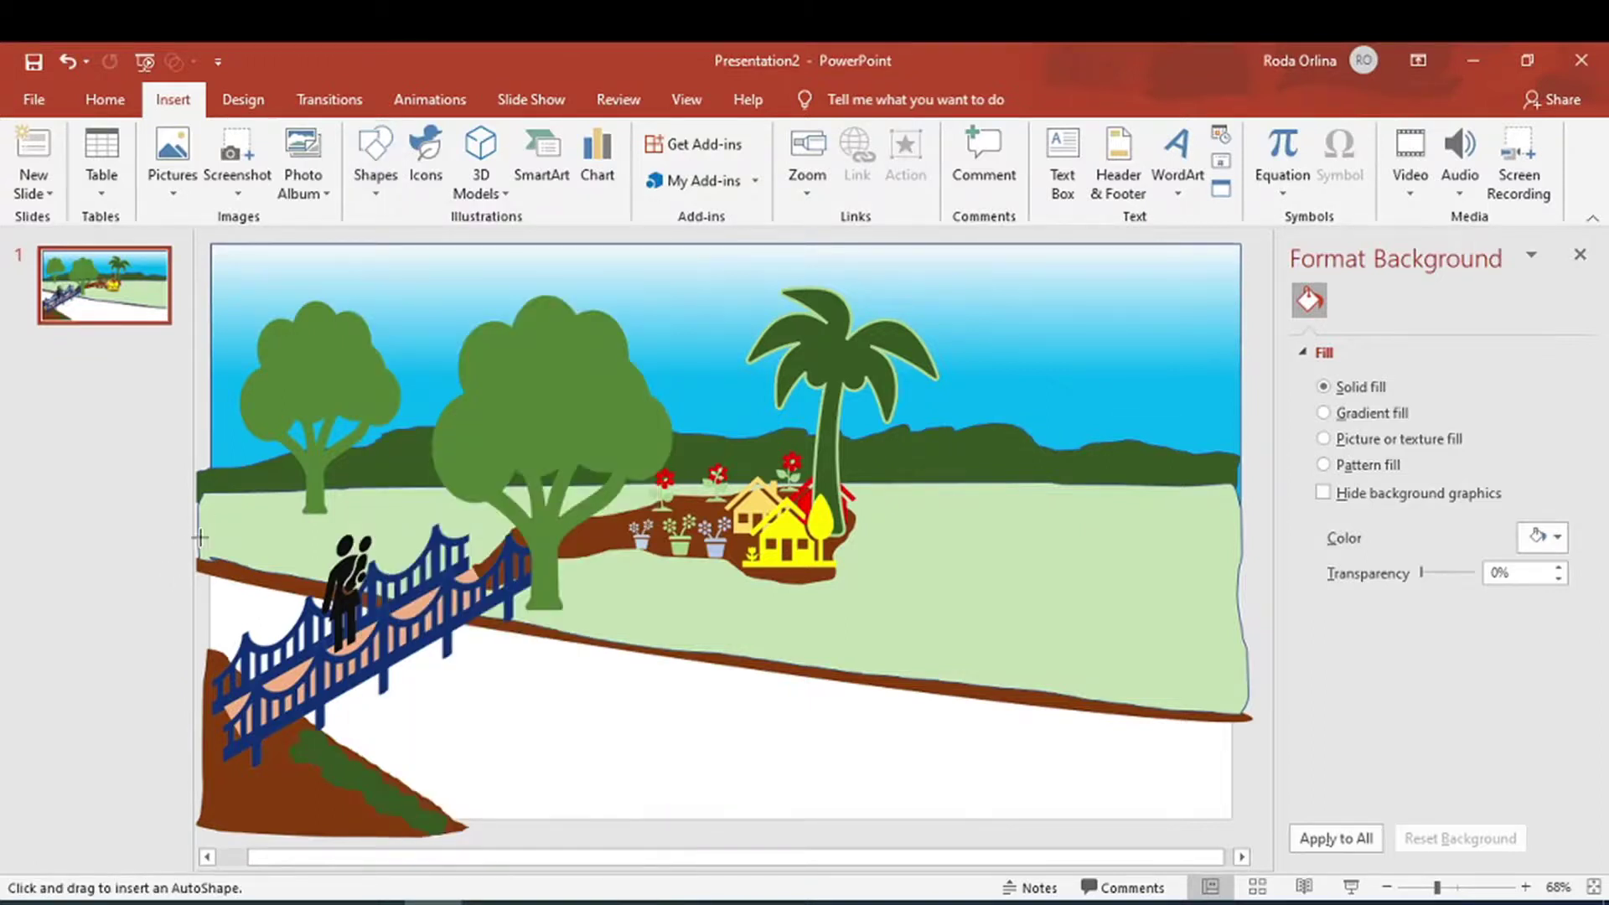
{"action": "mouse_move", "coordinate": [203, 546]}
{"action": "left_mouse_down"}
{"action": "mouse_move", "coordinate": [349, 645]}
{"action": "mouse_move", "coordinate": [1245, 852]}
{"action": "left_mouse_up"}
Give the river rectangle a light-to-cyan gradient fill and send it back two levels
{"action": "left_click", "coordinate": [611, 189]}
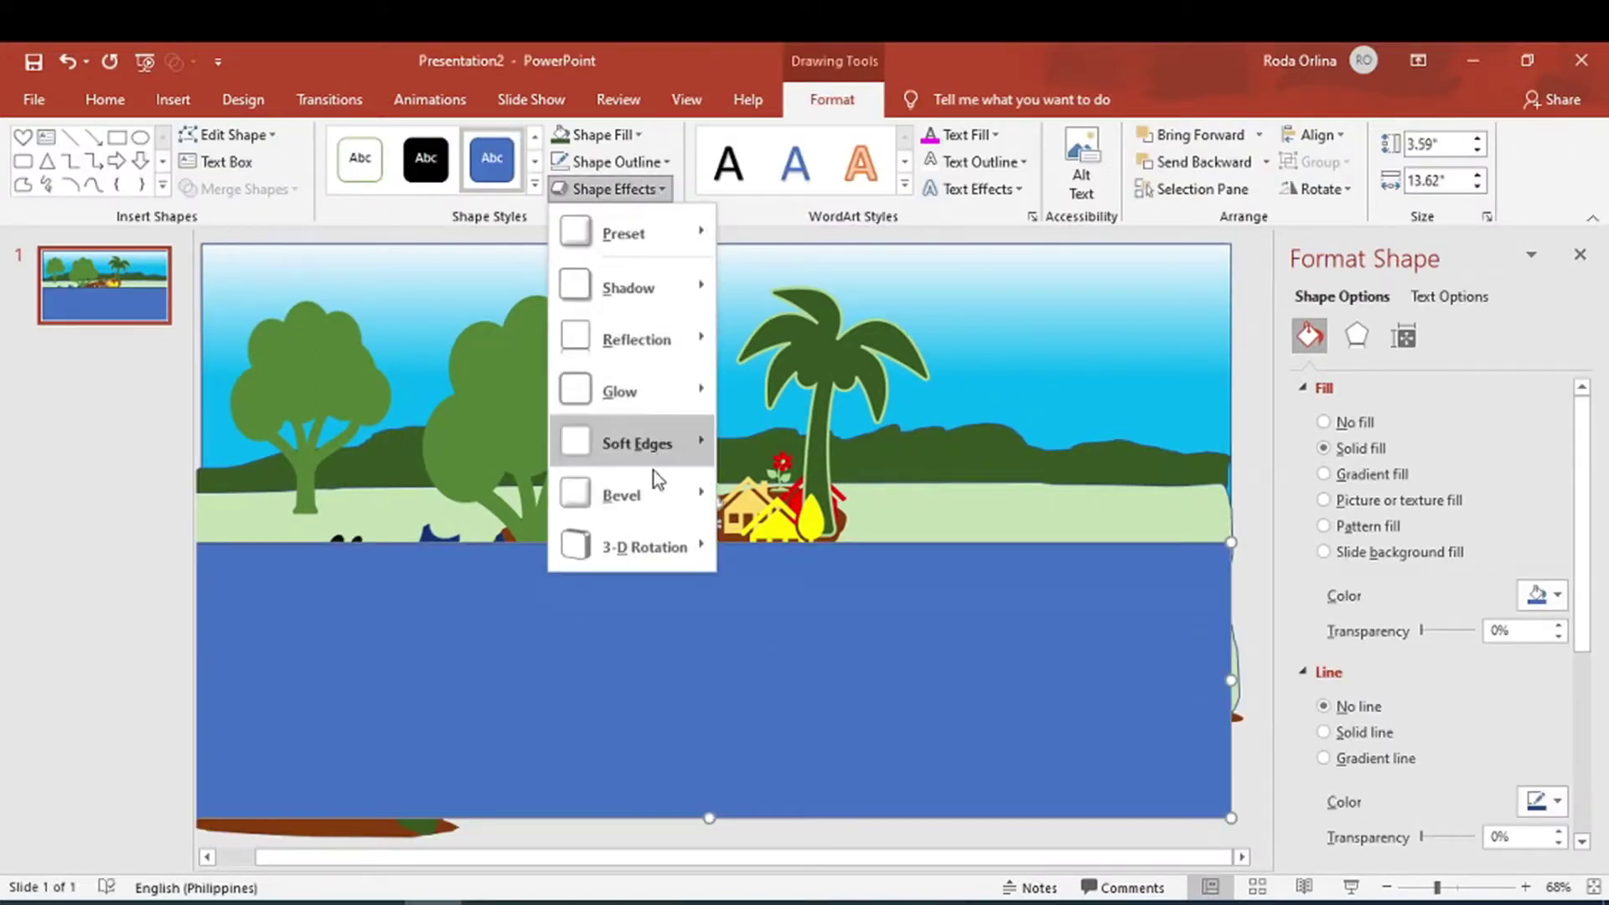
{"action": "mouse_move", "coordinate": [620, 391]}
{"action": "left_click", "coordinate": [788, 791]}
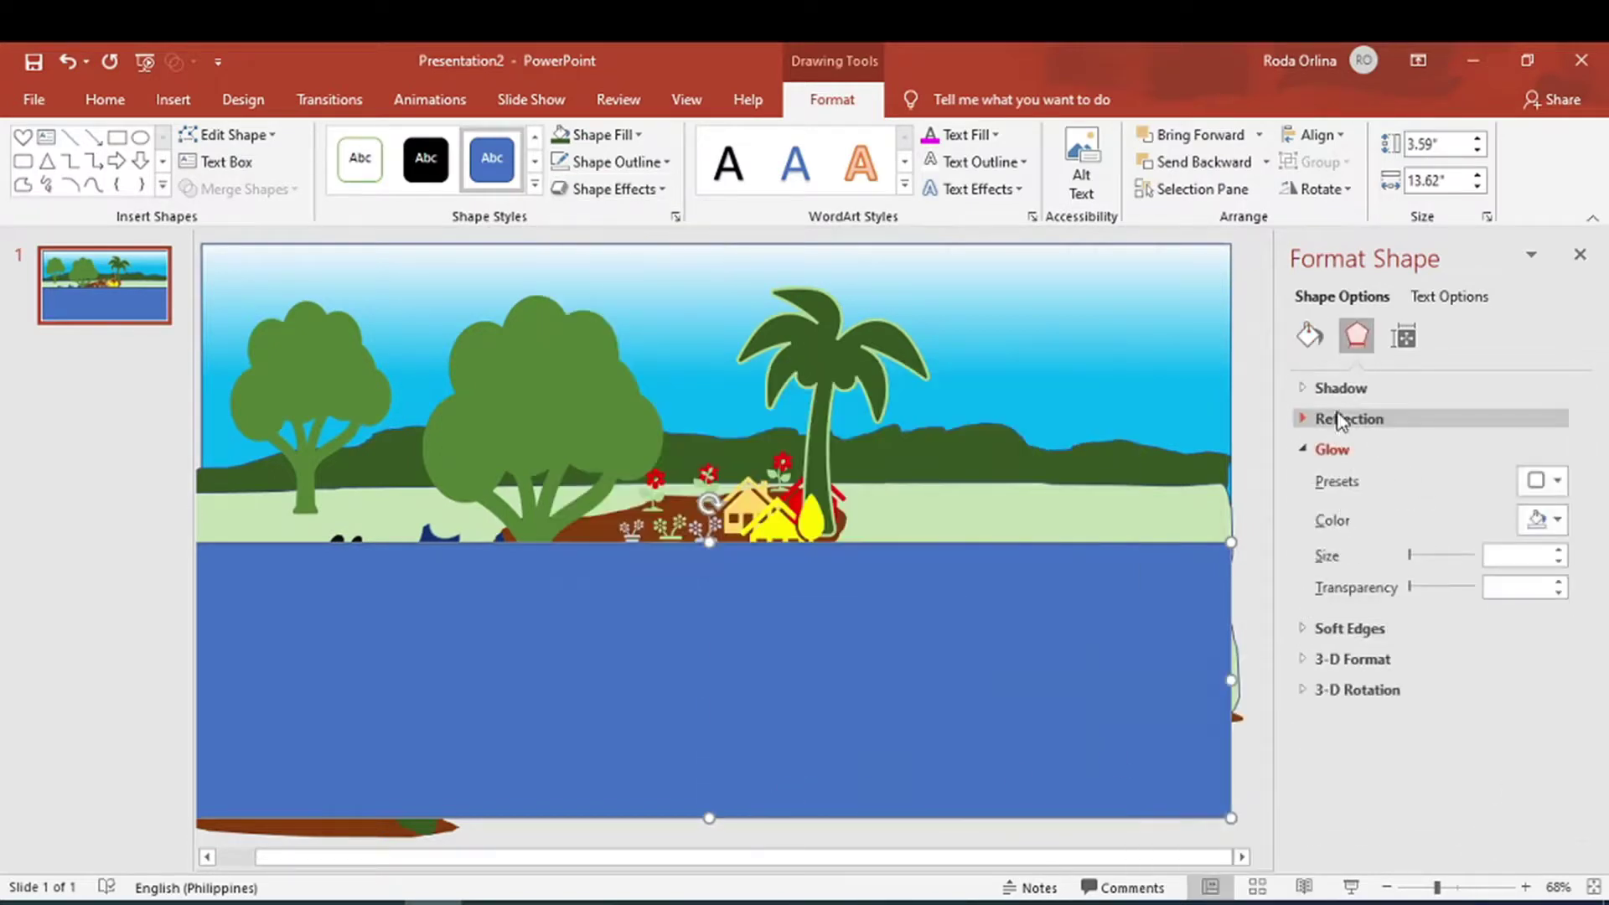
{"action": "left_click", "coordinate": [1311, 338]}
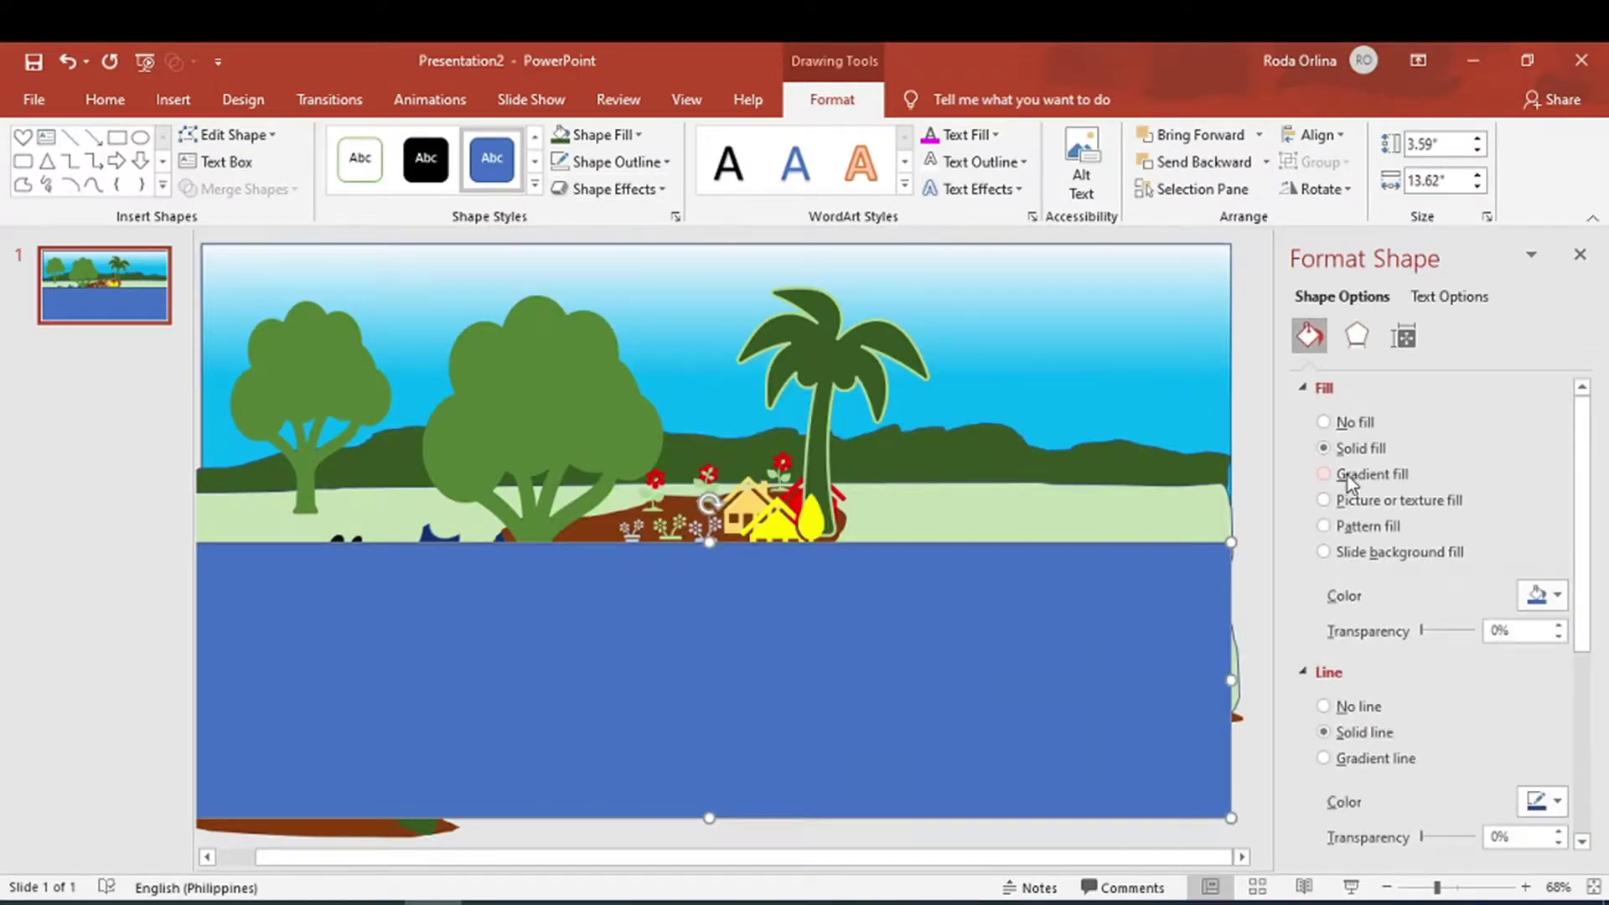
{"action": "left_click", "coordinate": [1324, 475]}
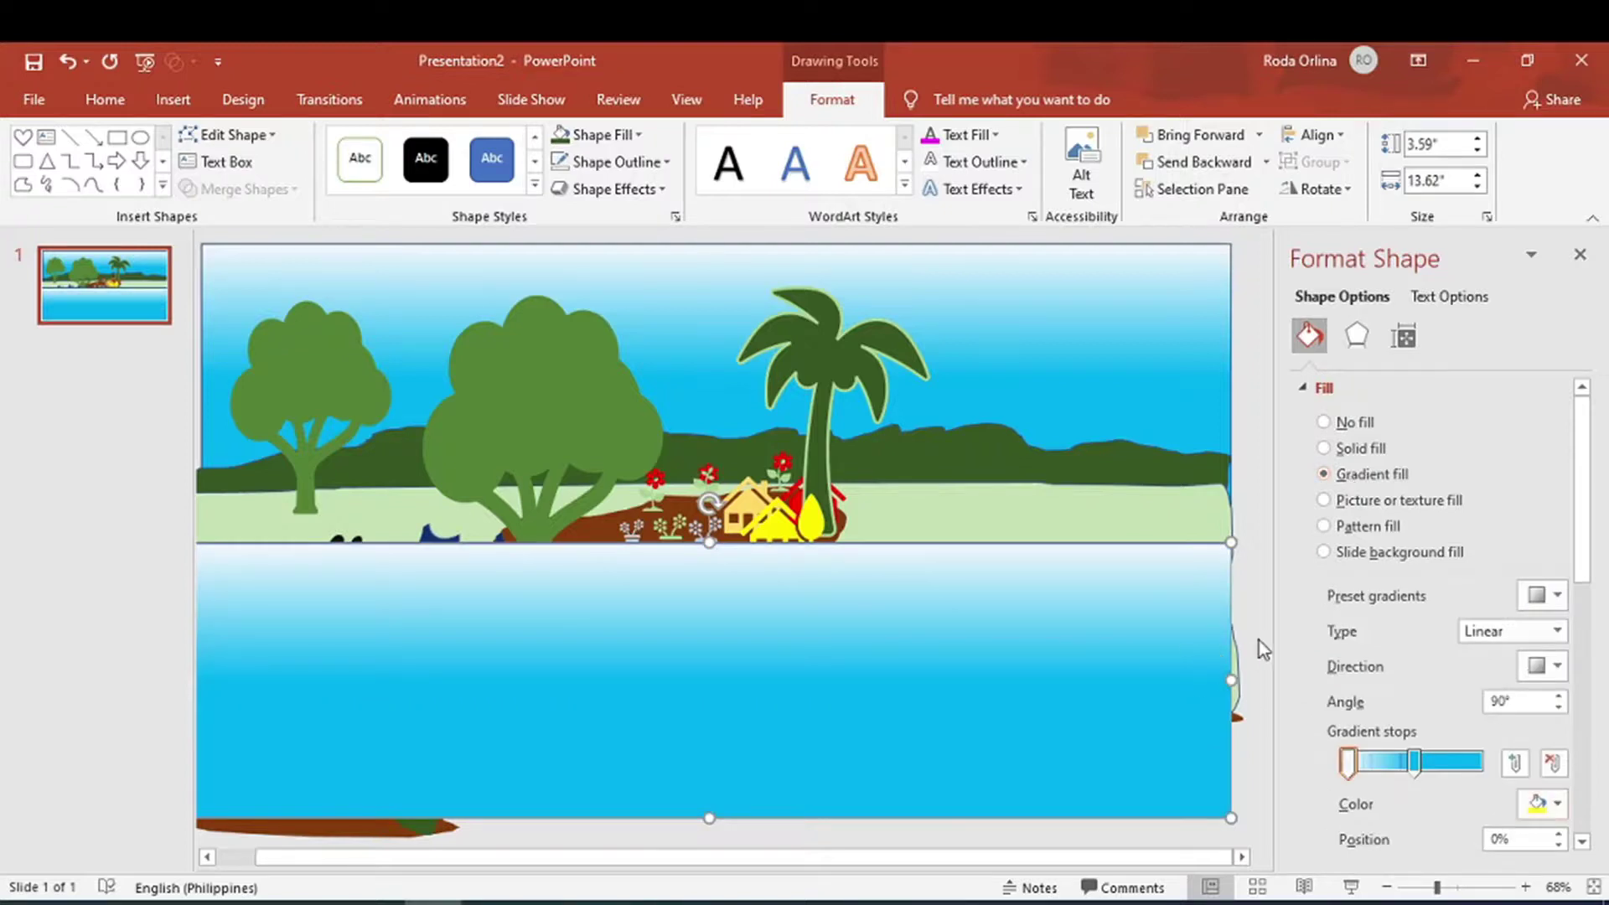
{"action": "left_click", "coordinate": [1182, 163]}
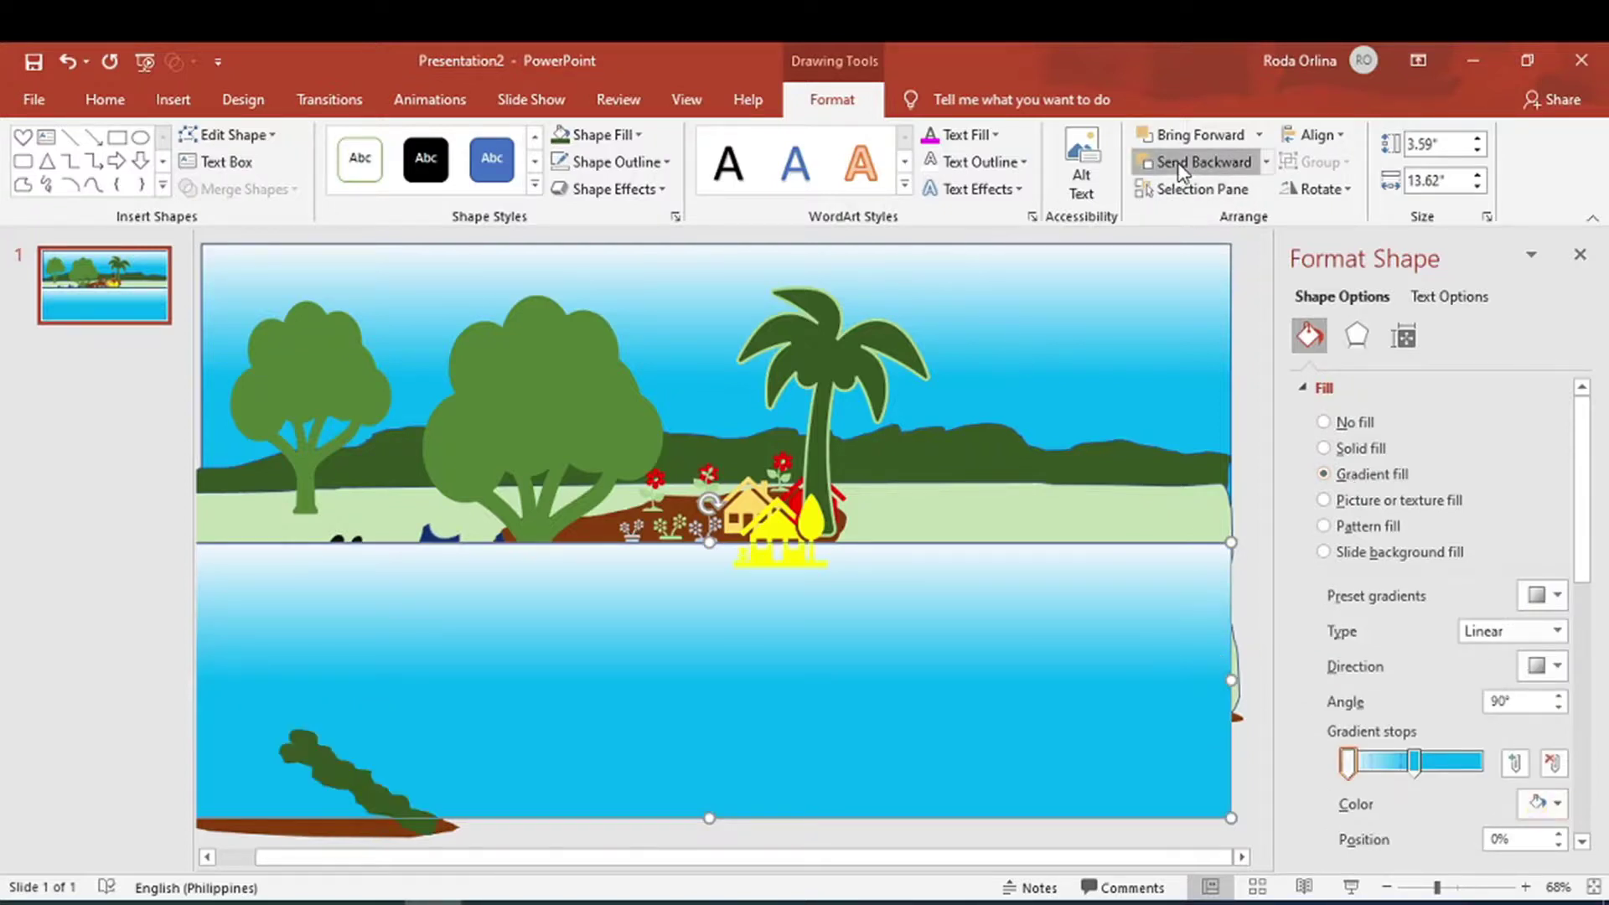
{"action": "left_click", "coordinate": [1182, 166]}
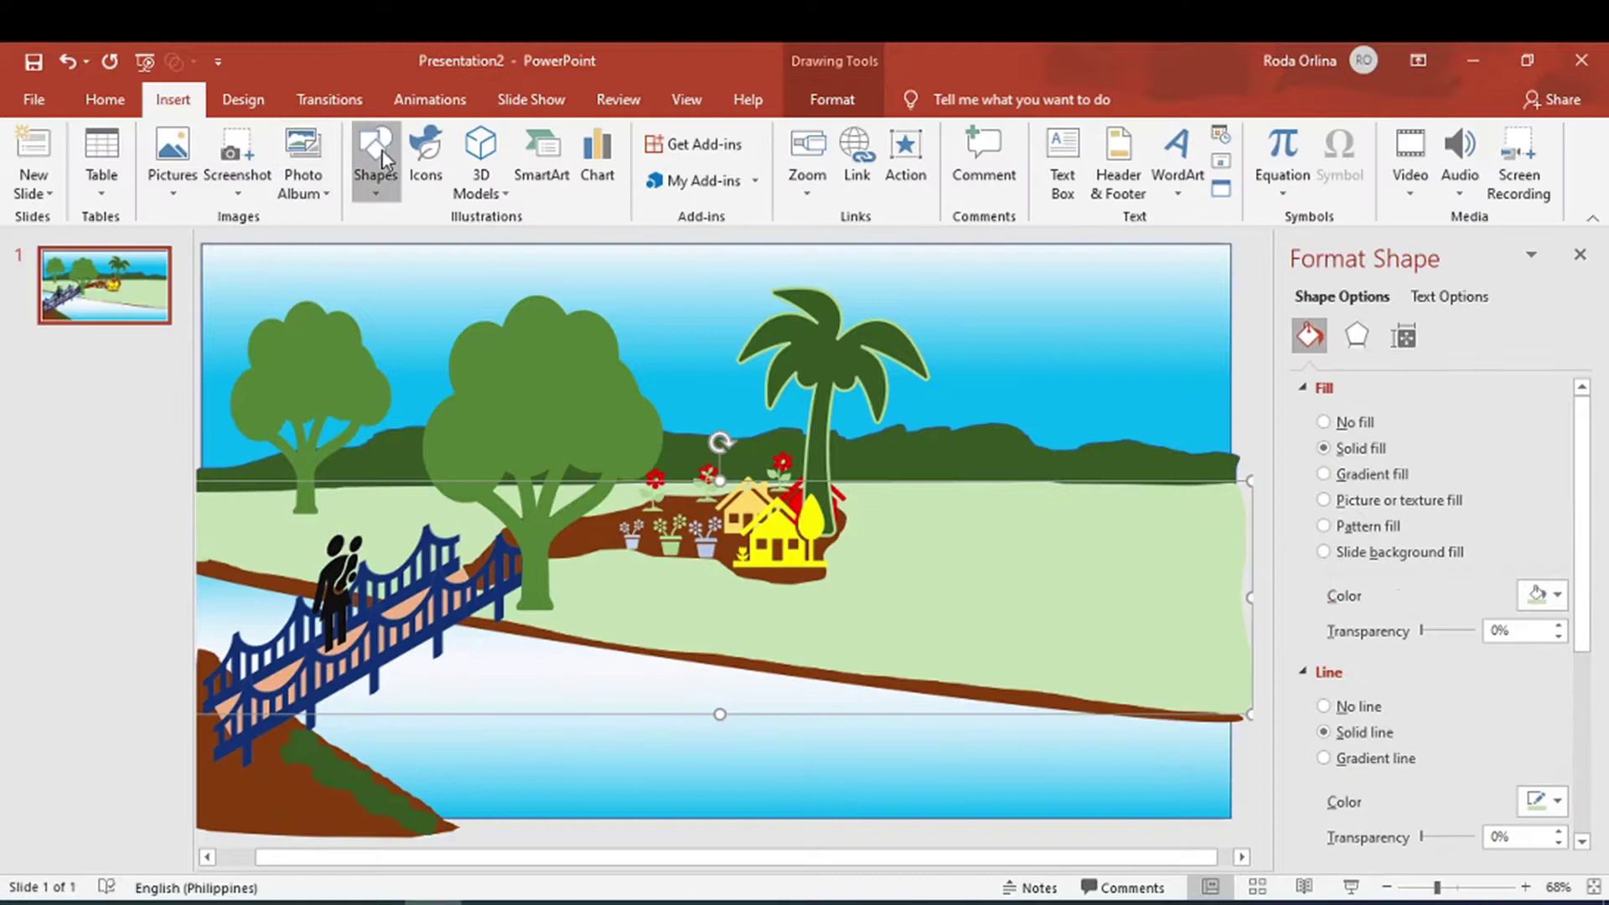
Sketch a freeform scribble bush by the river, fill it dark green and widen it to 1.01 in
{"action": "left_click", "coordinate": [377, 159]}
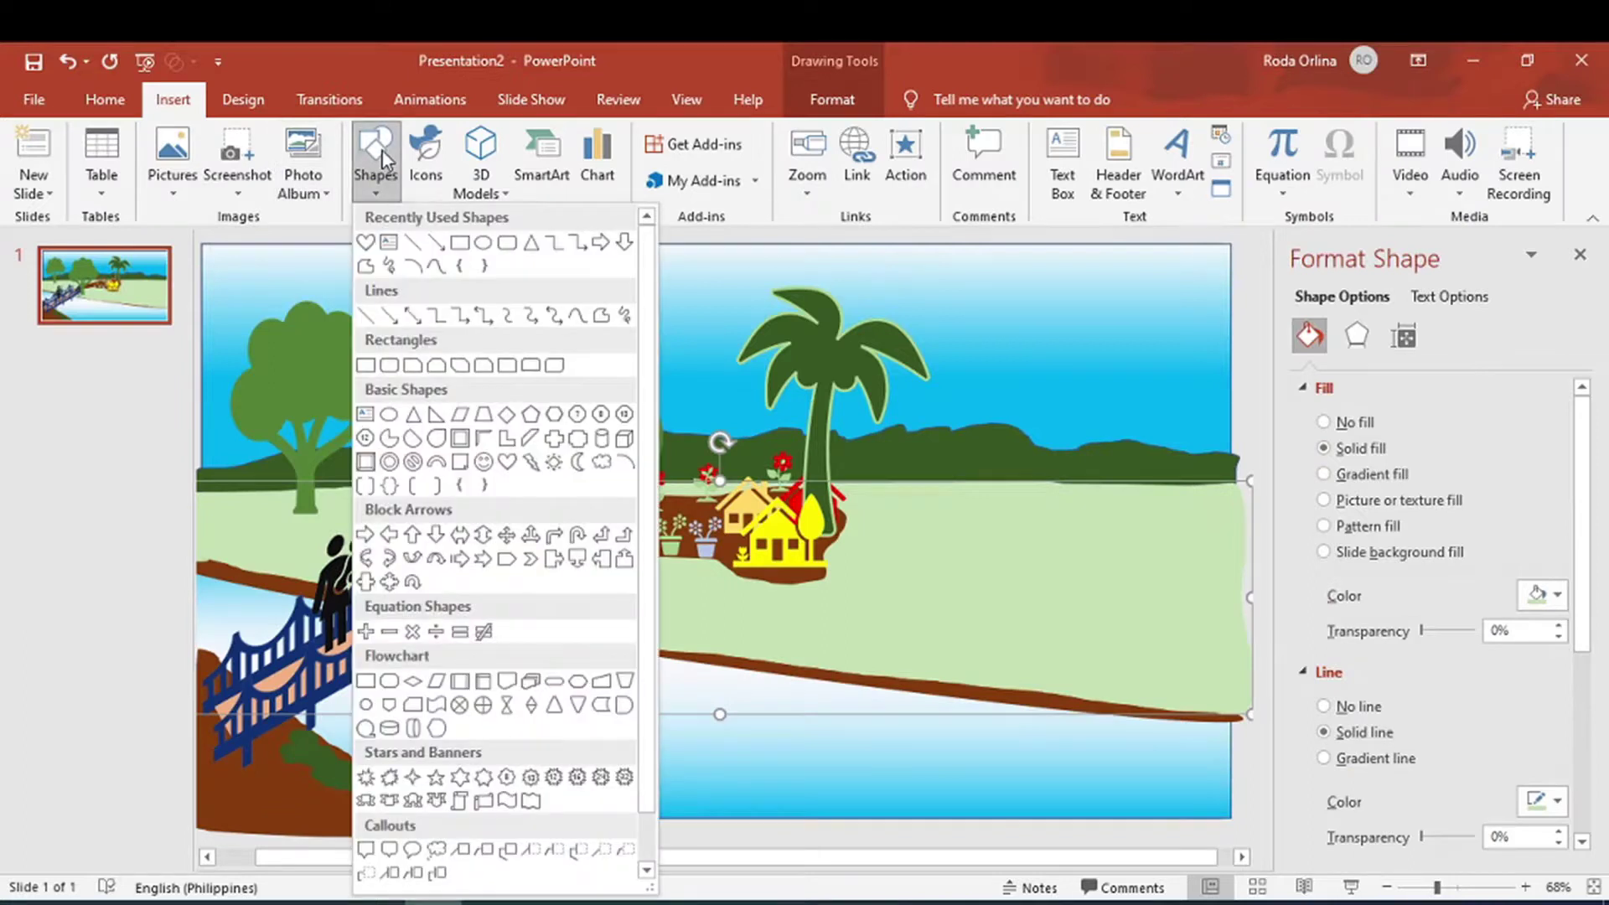
{"action": "left_click", "coordinate": [624, 317]}
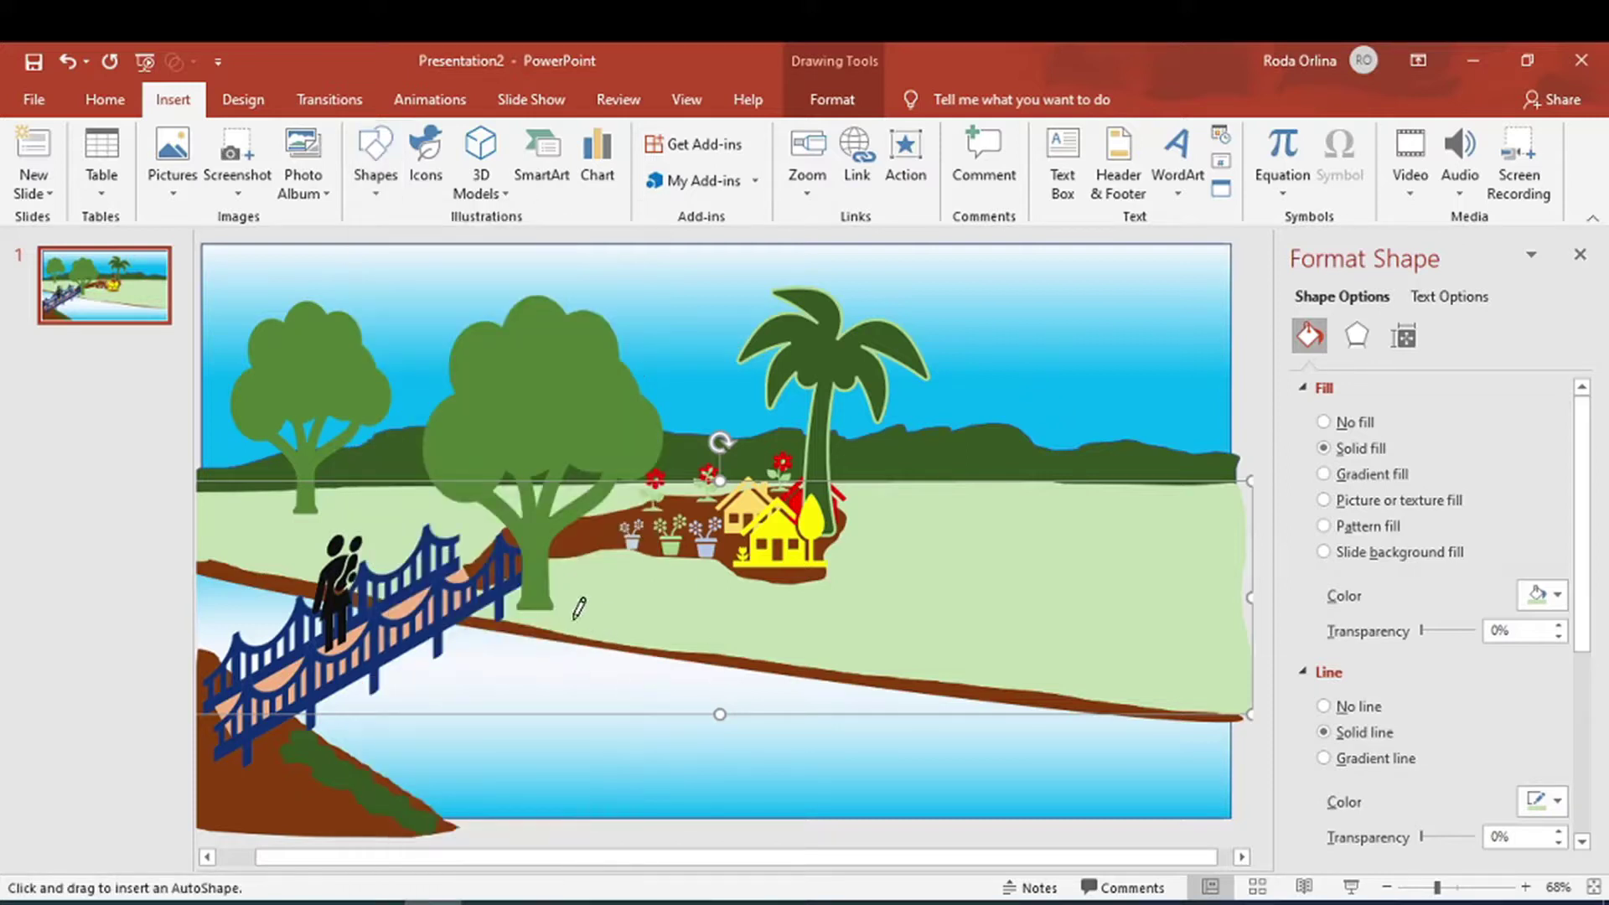
{"action": "left_click_drag", "start_coordinate": [584, 620], "coordinate": [589, 596]}
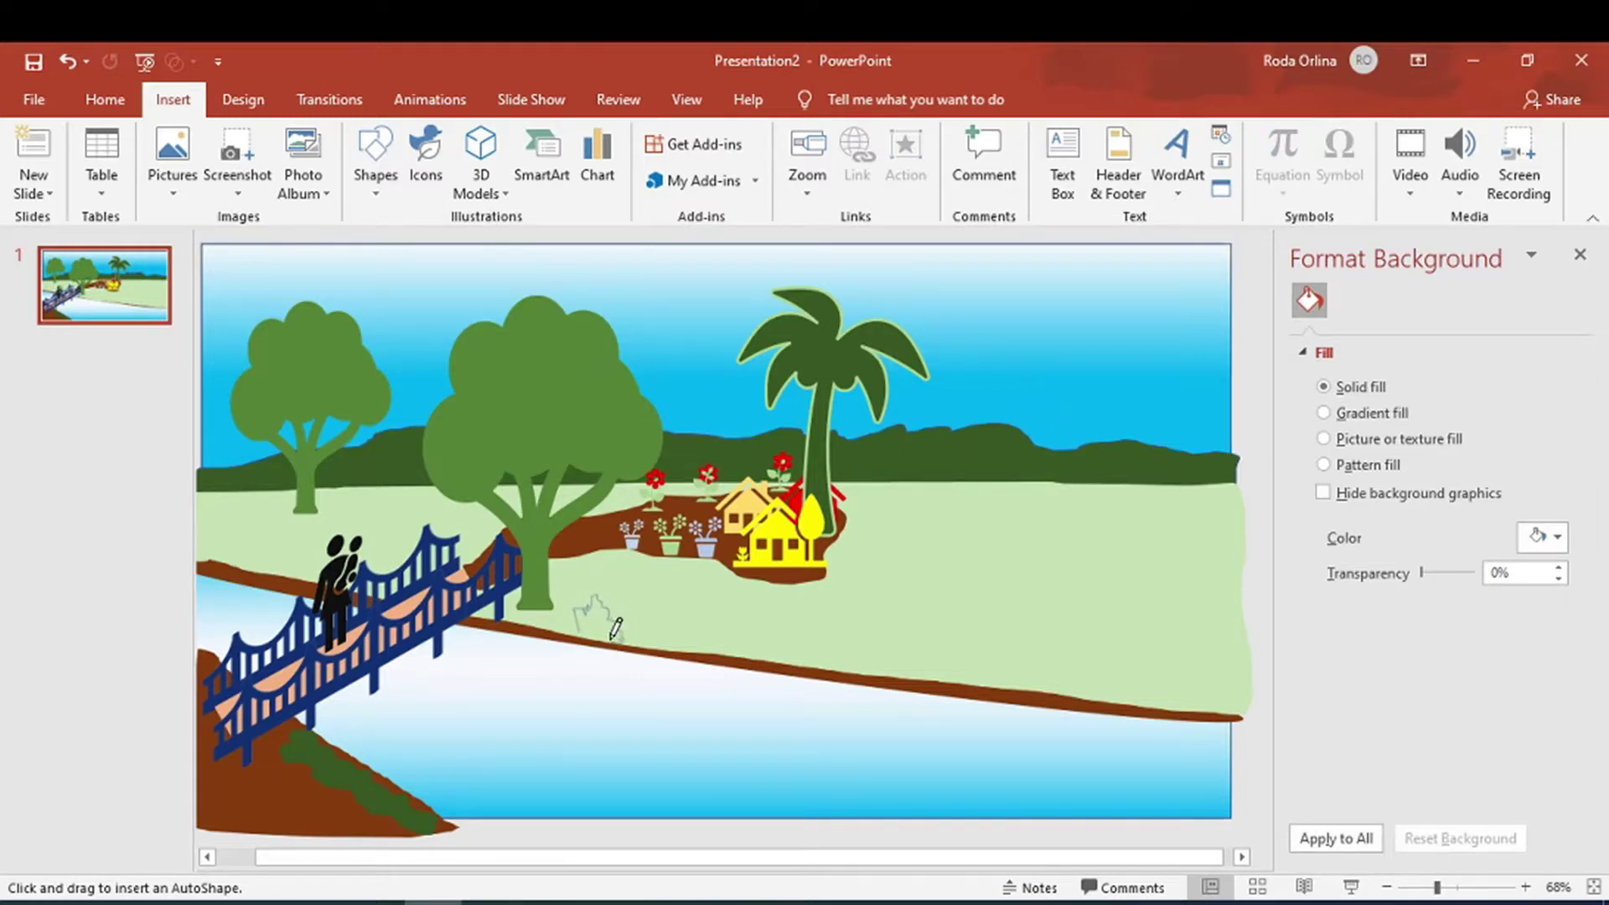
{"action": "left_click_drag", "start_coordinate": [589, 625], "coordinate": [586, 627]}
{"action": "left_click", "coordinate": [597, 134]}
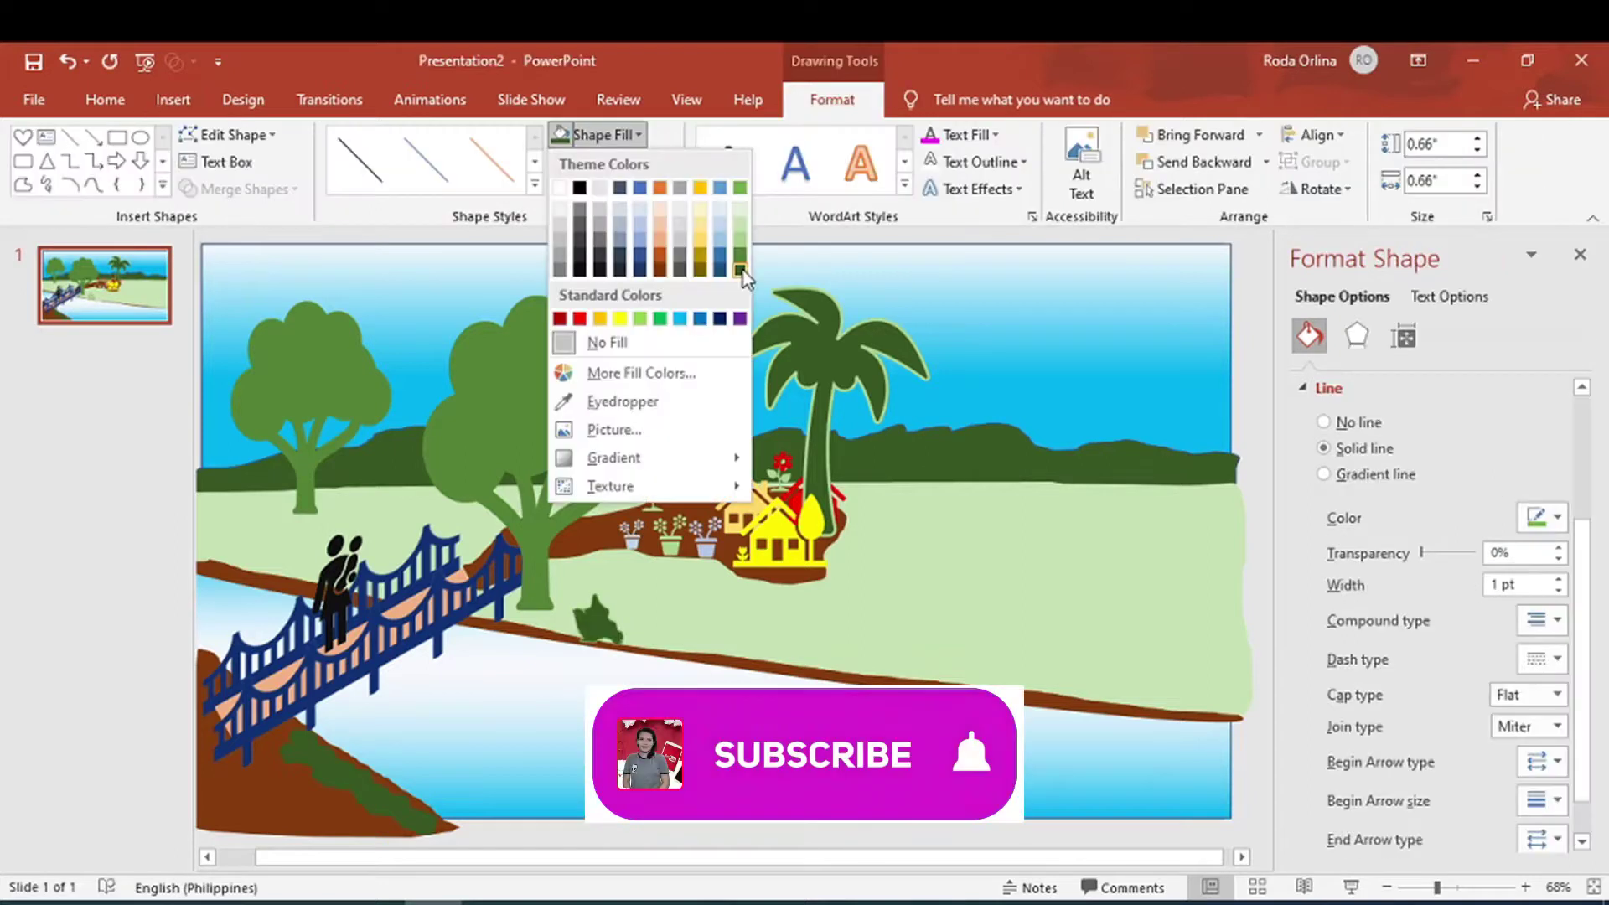
{"action": "left_click", "coordinate": [741, 270]}
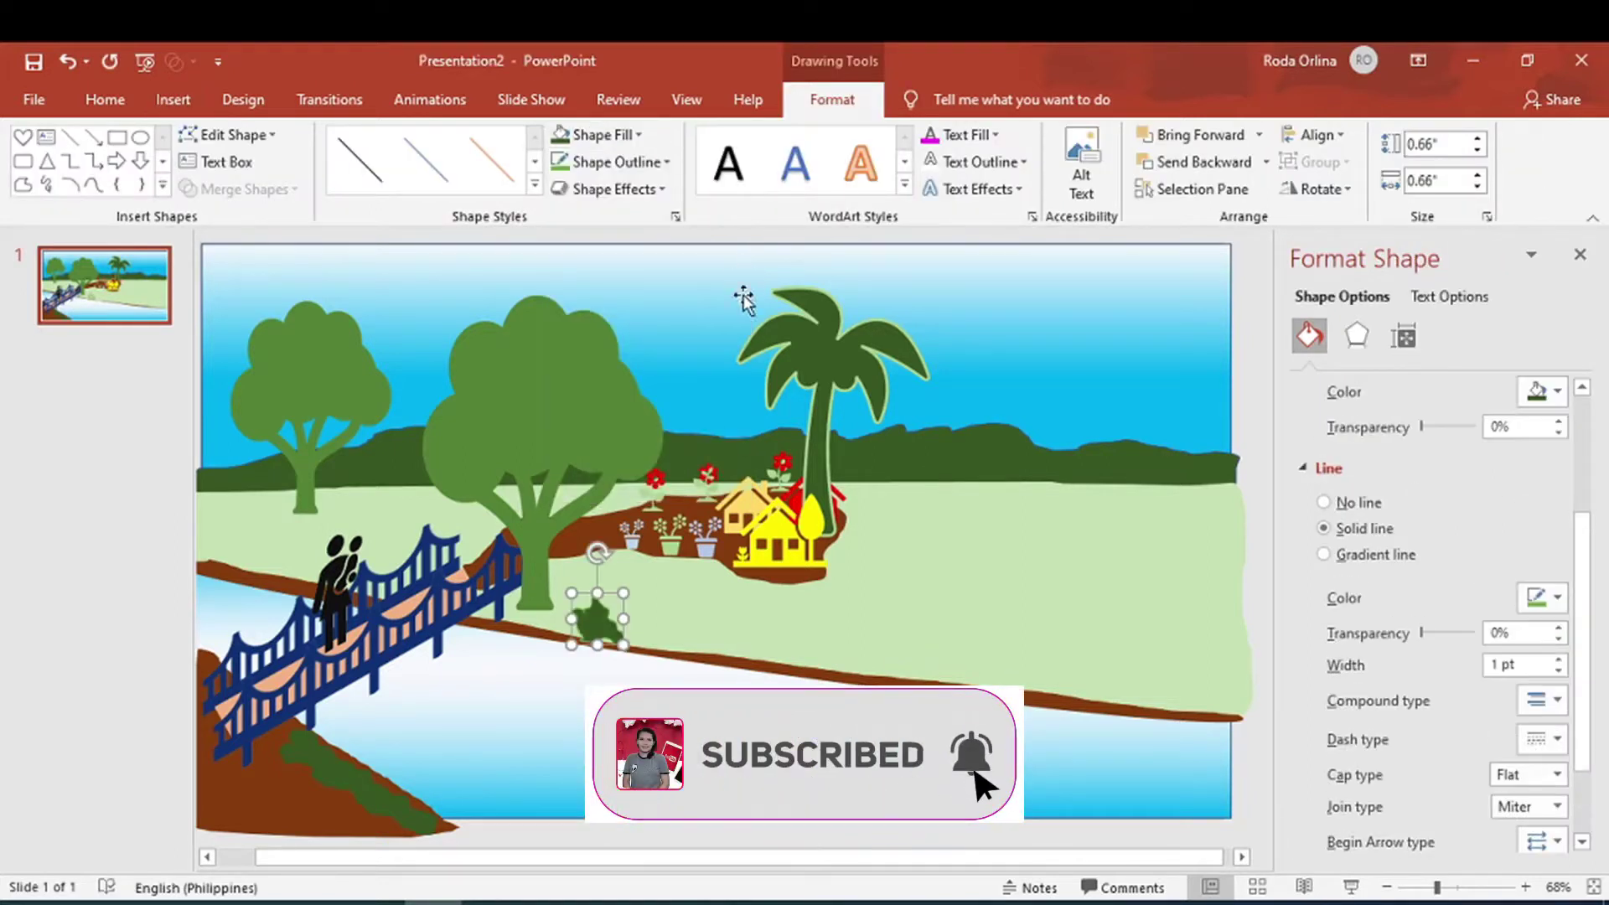
{"action": "left_click_drag", "start_coordinate": [624, 621], "coordinate": [687, 628]}
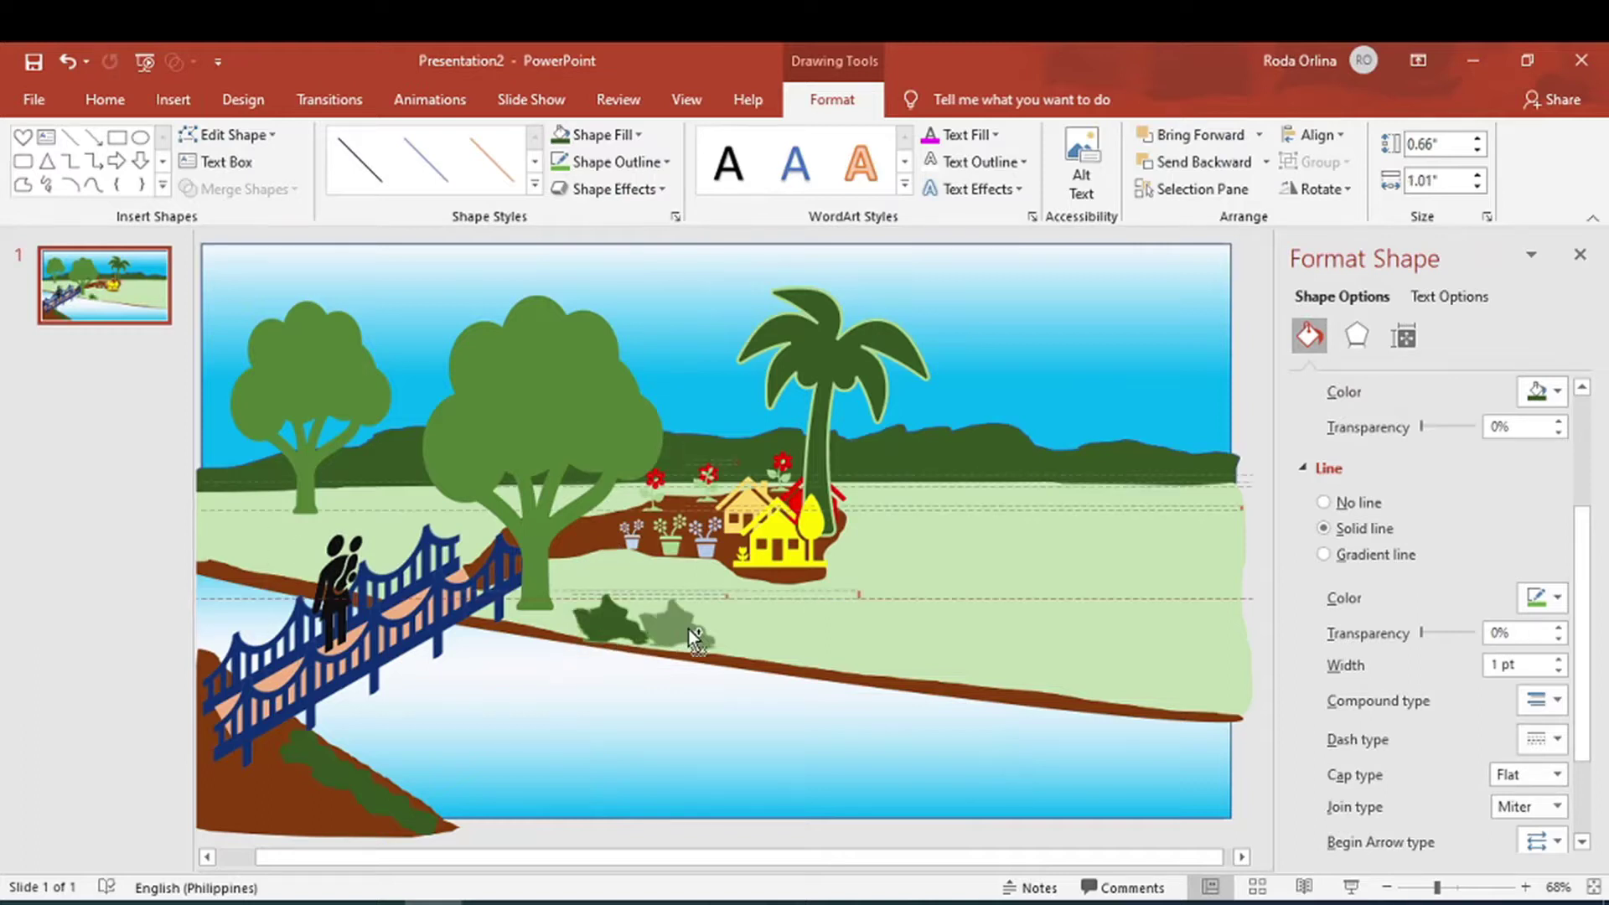
Duplicate the bush with Ctrl+D into a row along the riverbank
{"action": "key", "text": "ctrl+d"}
{"action": "key", "text": "ctrl+d"}
{"action": "key", "text": "ctrl+d"}
{"action": "left_click_drag", "start_coordinate": [1229, 698], "coordinate": [1165, 690]}
{"action": "left_click", "coordinate": [173, 99]}
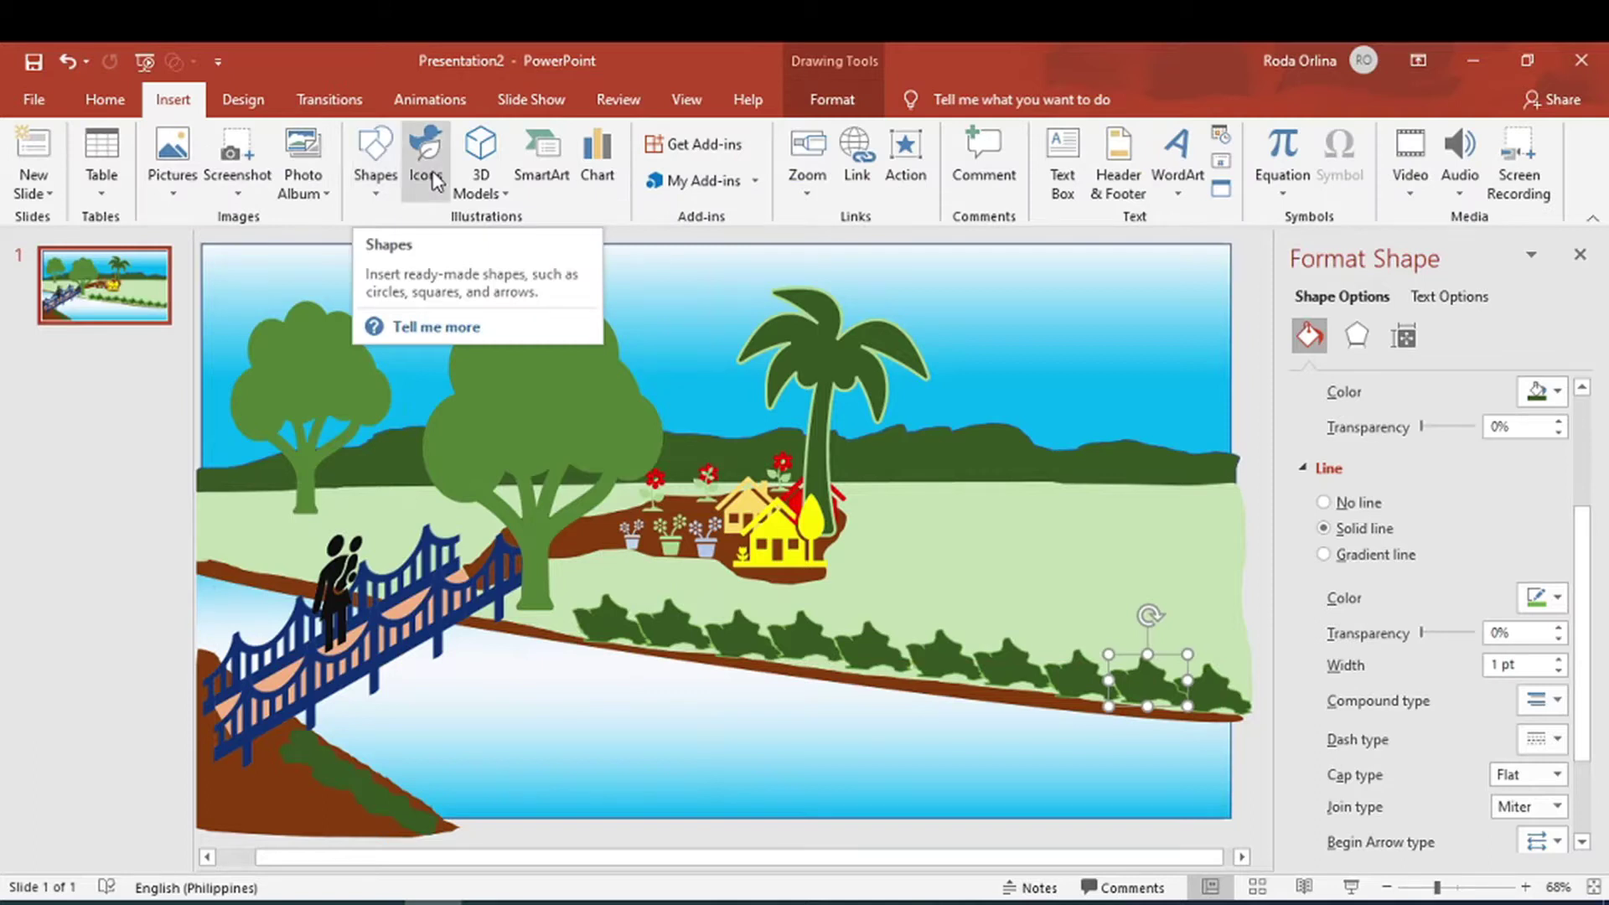
Insert plant and flower icons from the icon library and place them beside the house
{"action": "left_click", "coordinate": [425, 168]}
{"action": "left_click", "coordinate": [940, 289]}
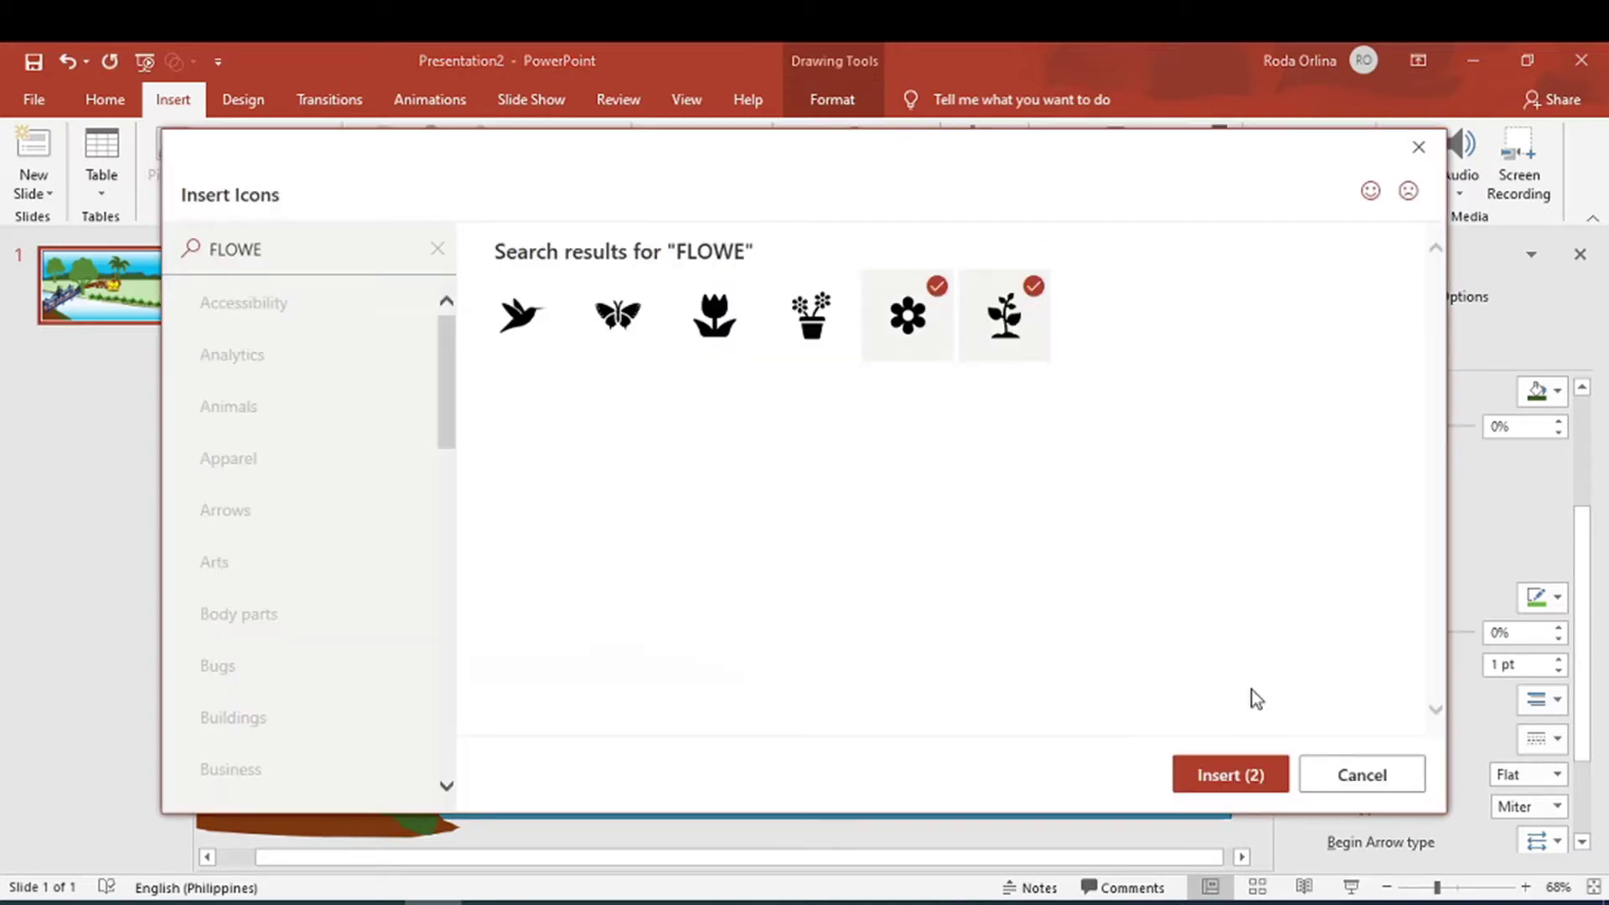
{"action": "left_click", "coordinate": [1216, 773]}
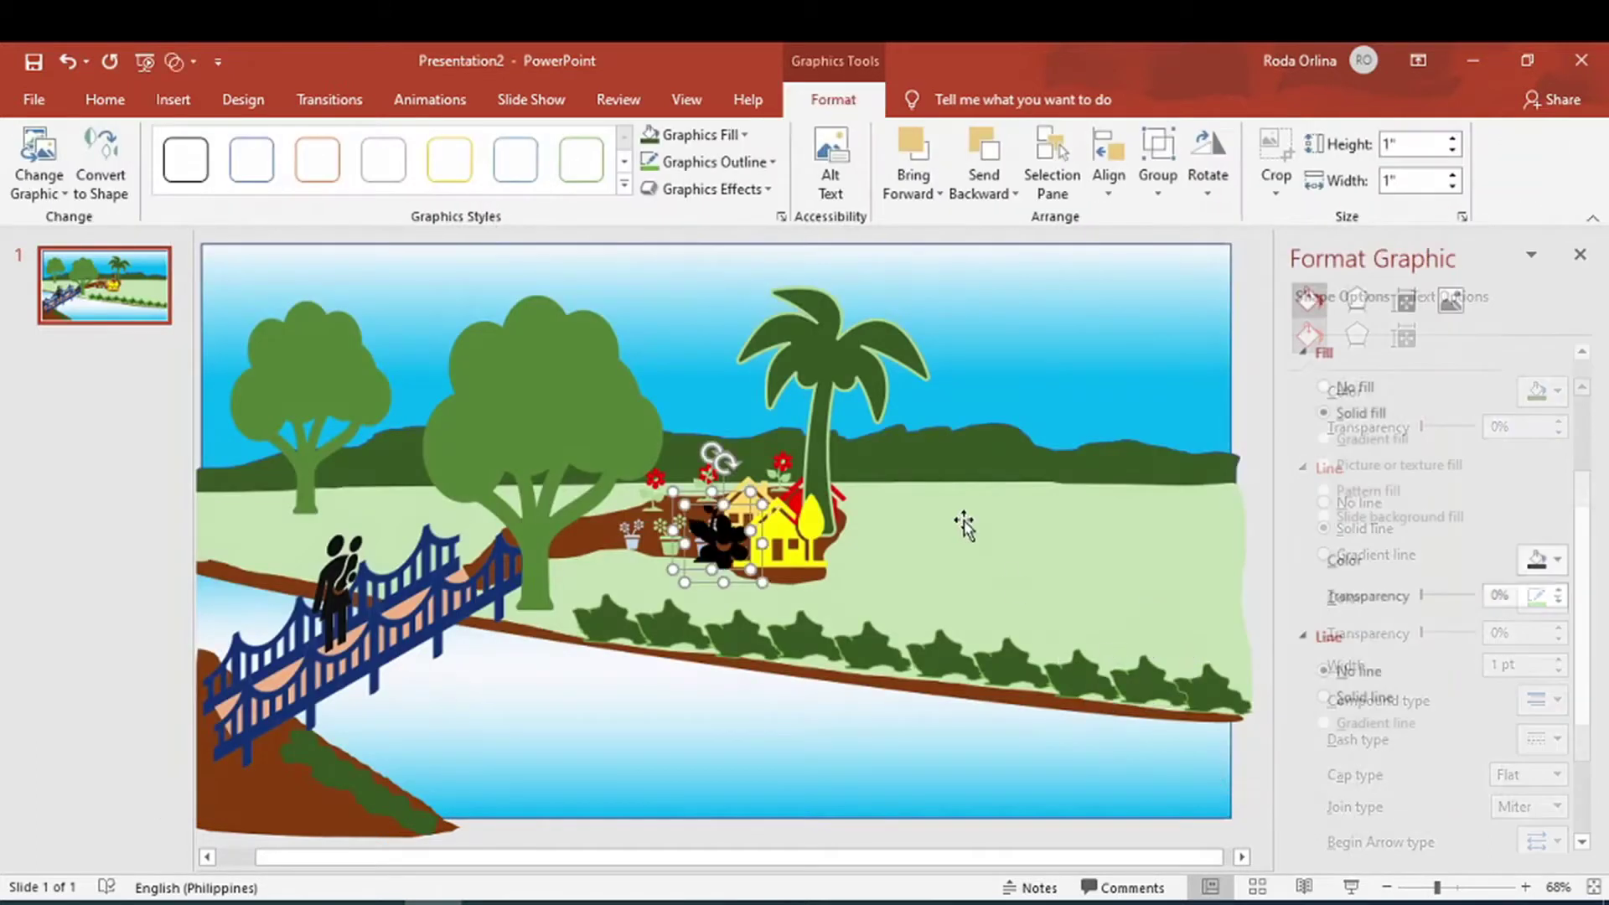
{"action": "mouse_move", "coordinate": [729, 546]}
{"action": "left_mouse_down"}
{"action": "mouse_move", "coordinate": [926, 547]}
{"action": "mouse_move", "coordinate": [596, 618]}
{"action": "mouse_move", "coordinate": [810, 627]}
{"action": "left_mouse_up"}
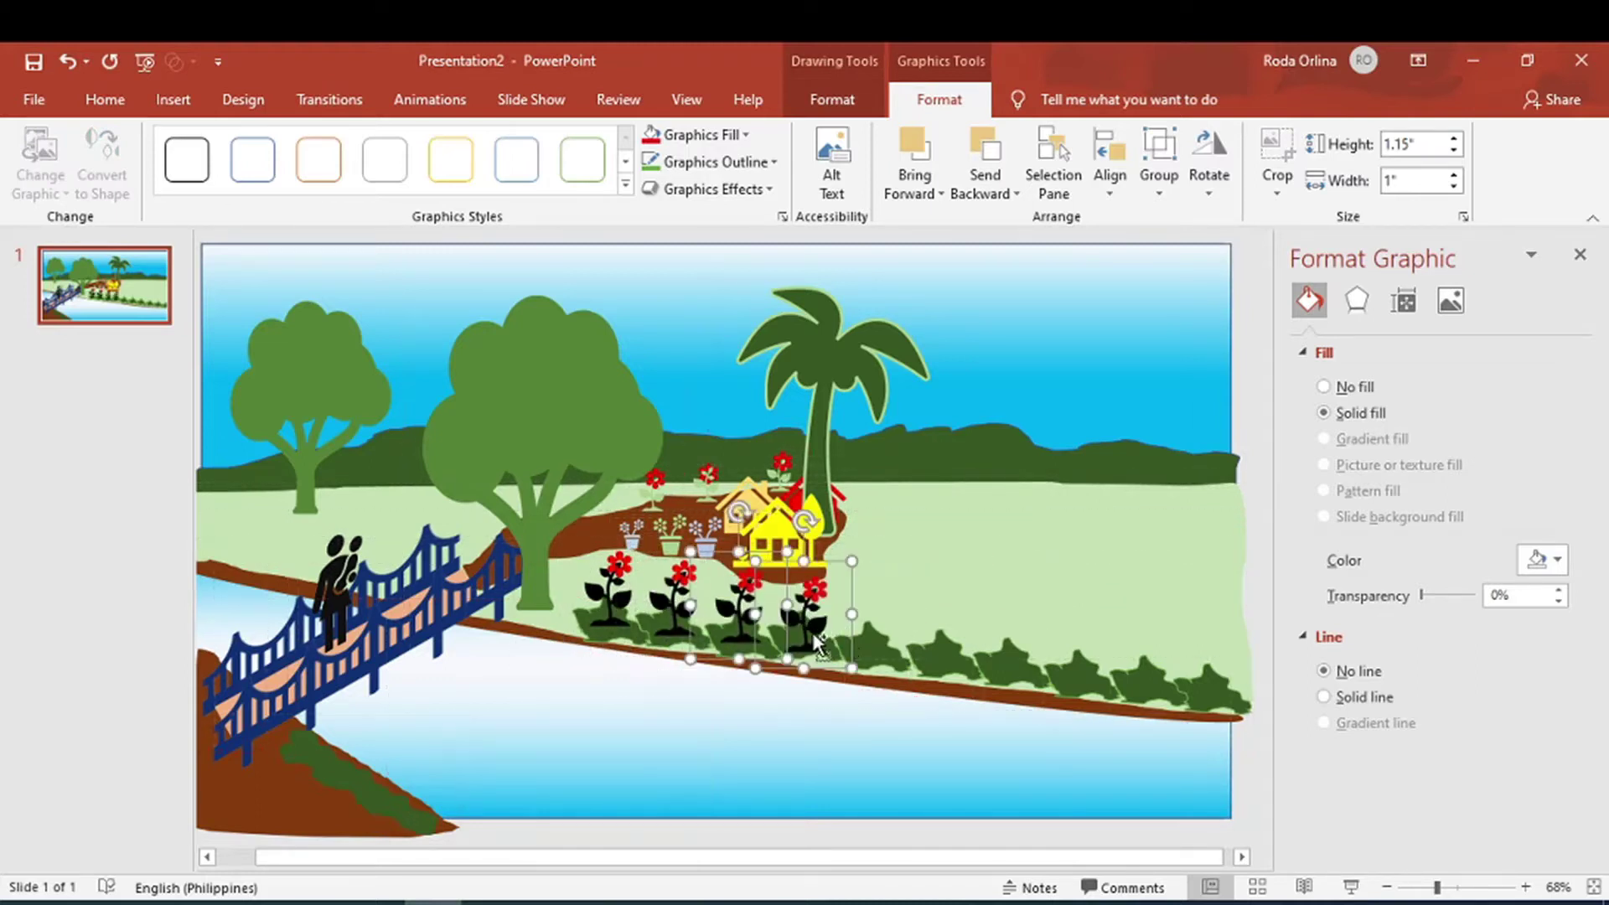
Group a flowering plant with its leafy base and move it to the field's far left edge
{"action": "mouse_move", "coordinate": [637, 621]}
{"action": "left_mouse_down"}
{"action": "mouse_move", "coordinate": [1063, 528]}
{"action": "mouse_move", "coordinate": [1054, 543]}
{"action": "left_mouse_up"}
{"action": "right_click", "coordinate": [1053, 549]}
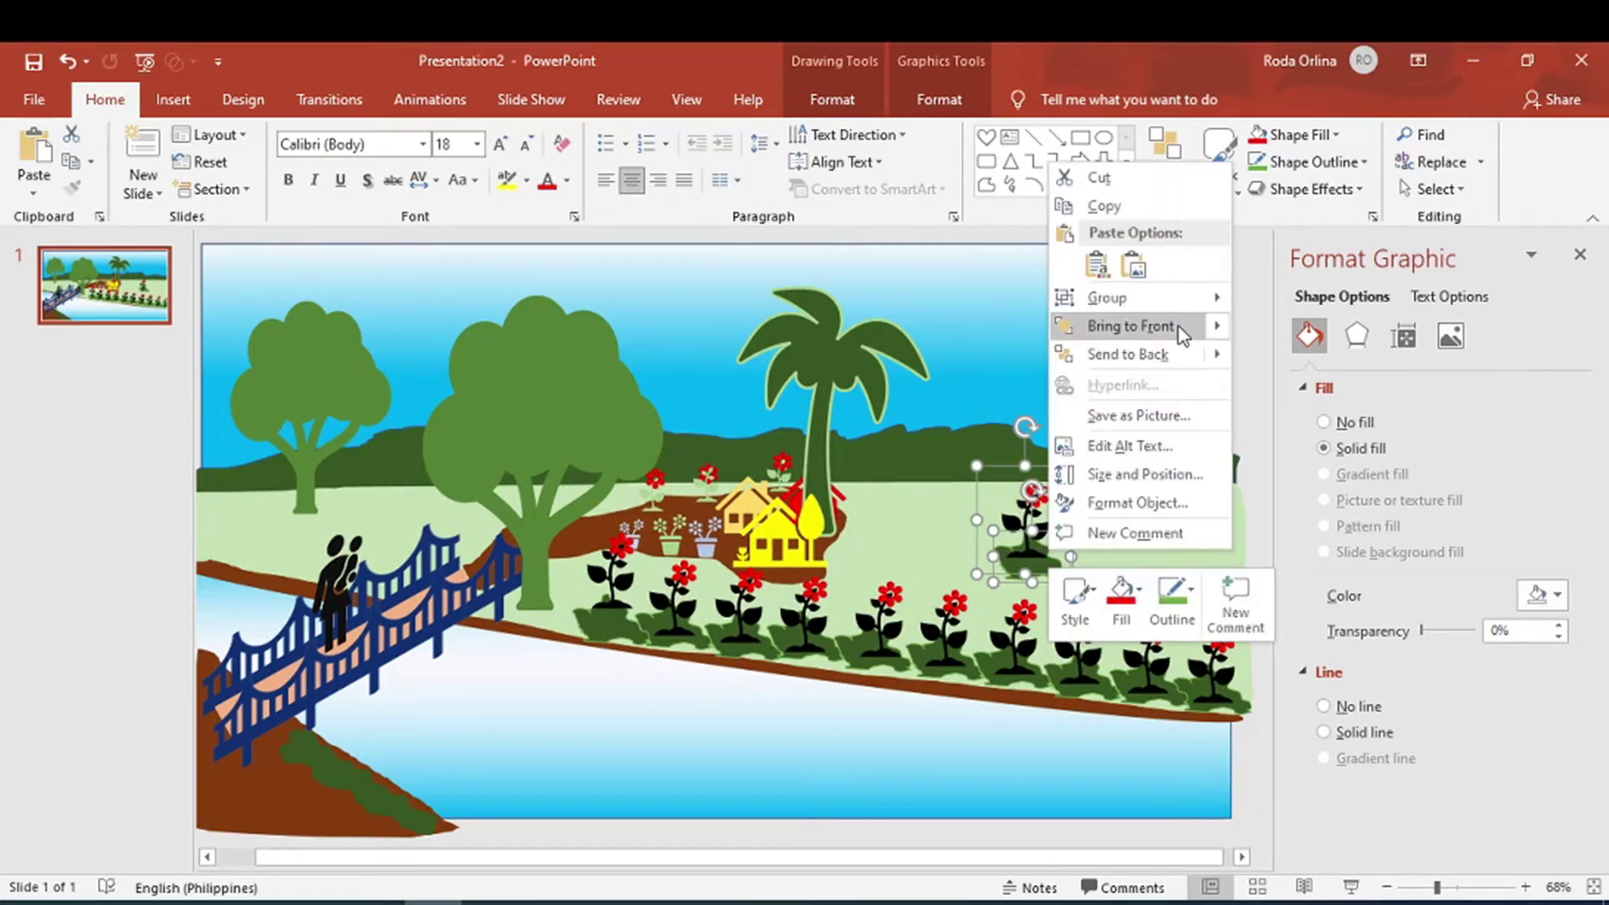
{"action": "mouse_move", "coordinate": [1107, 298]}
{"action": "left_click", "coordinate": [1262, 300]}
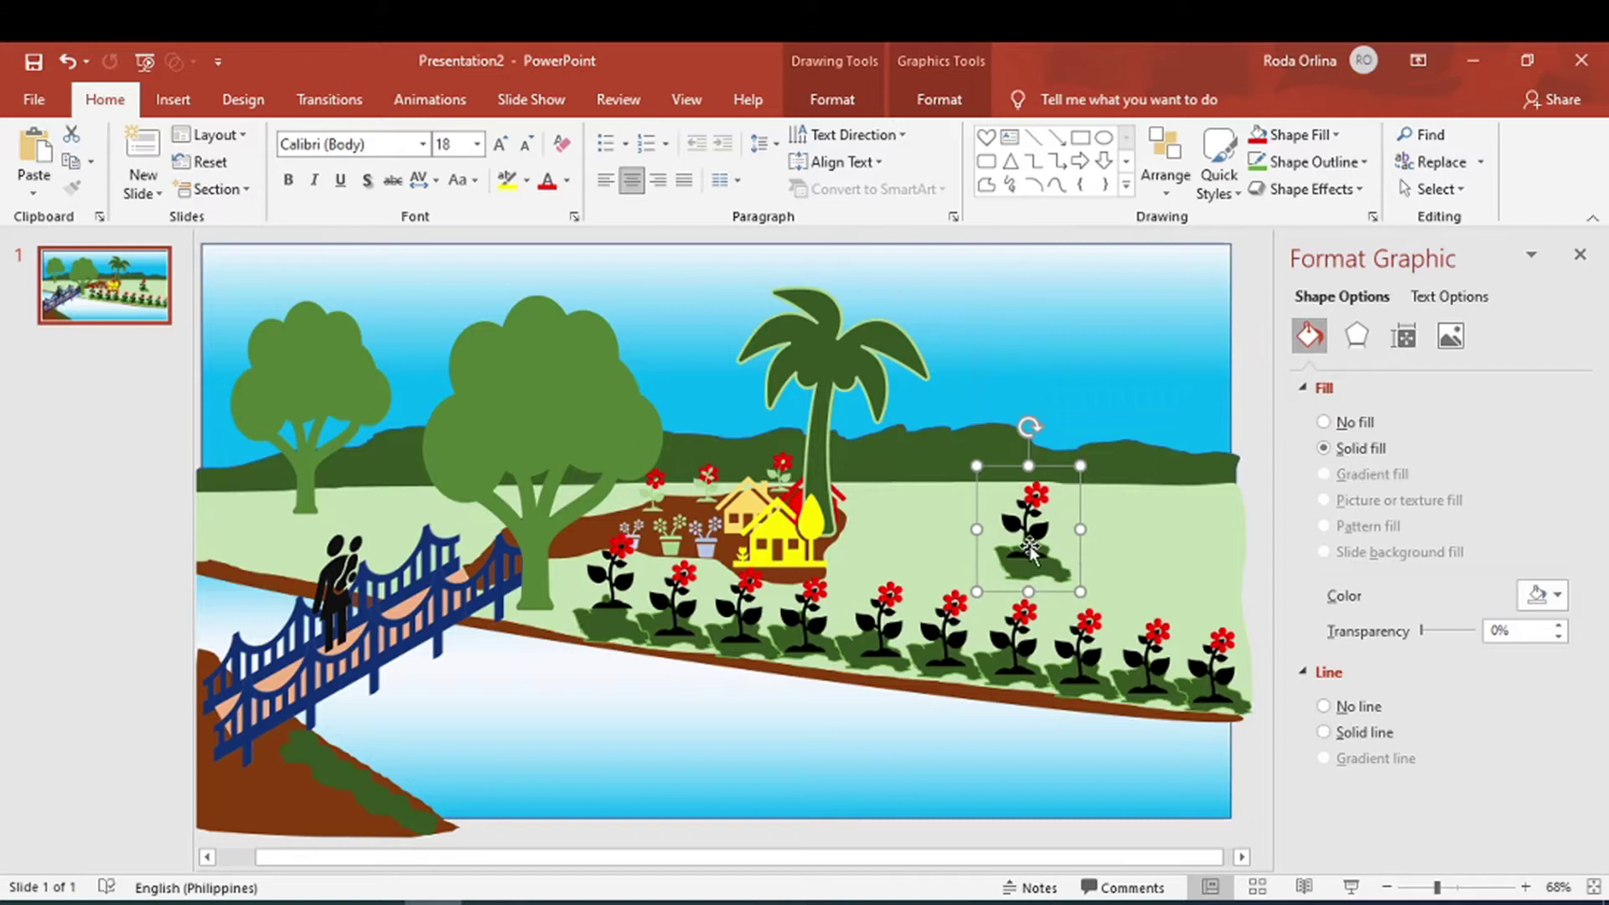
{"action": "left_click_drag", "start_coordinate": [1031, 550], "coordinate": [223, 526]}
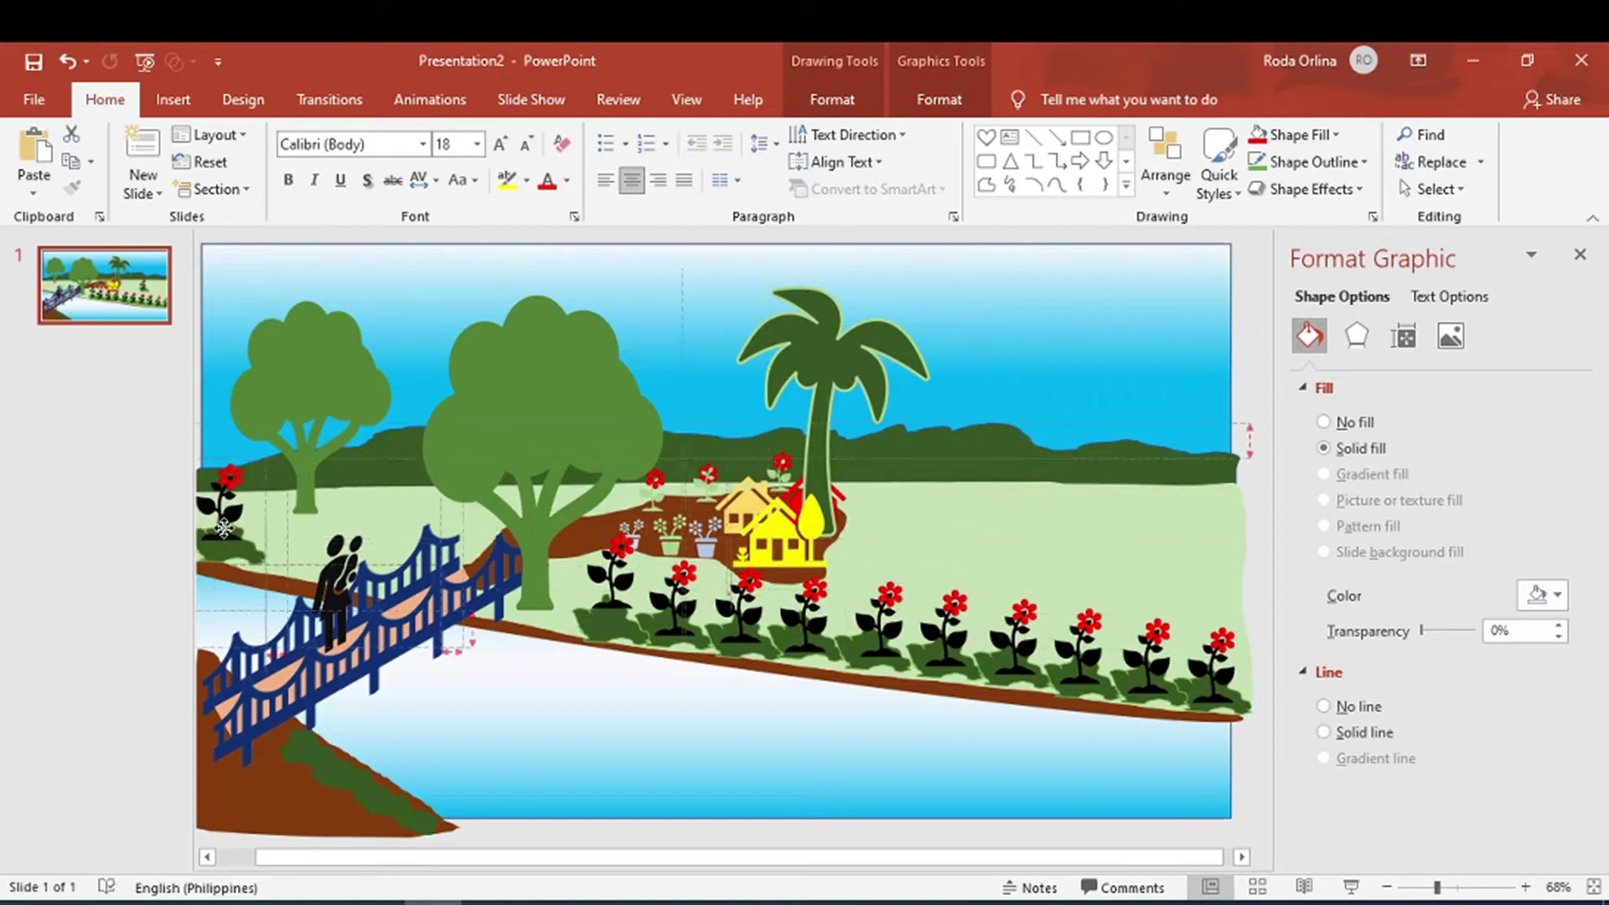
Move the couple onto the bridge and paste another flowering plant on the lower riverbank
{"action": "double_click", "coordinate": [333, 601]}
{"action": "left_click_drag", "start_coordinate": [333, 602], "coordinate": [277, 628]}
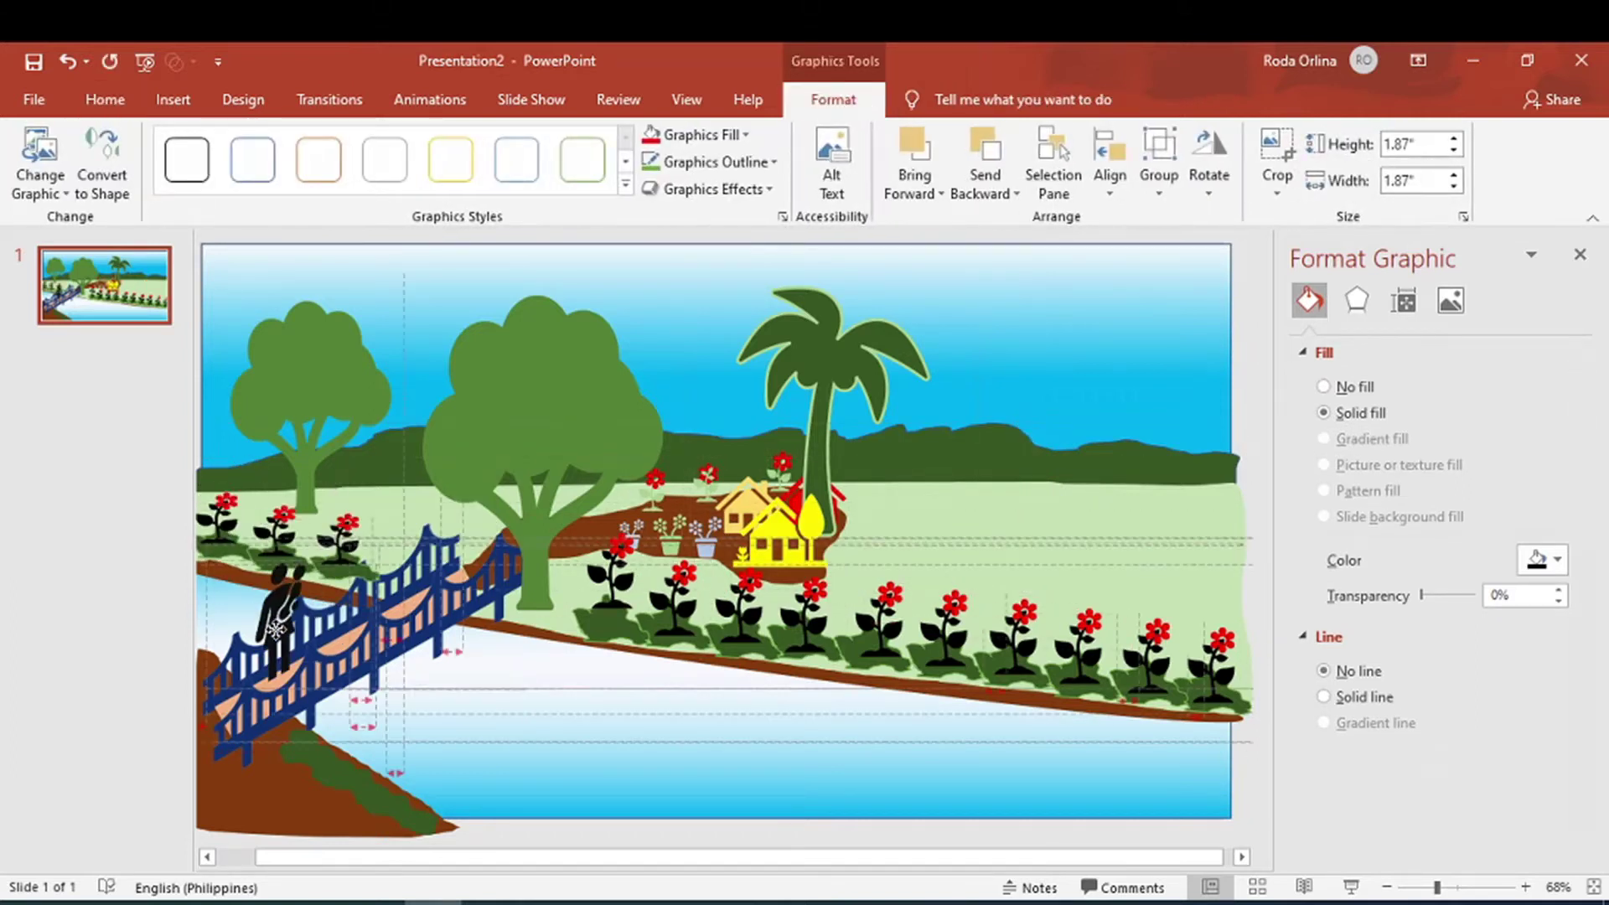
{"action": "key", "text": "ctrl+v"}
{"action": "left_click_drag", "start_coordinate": [530, 612], "coordinate": [315, 737]}
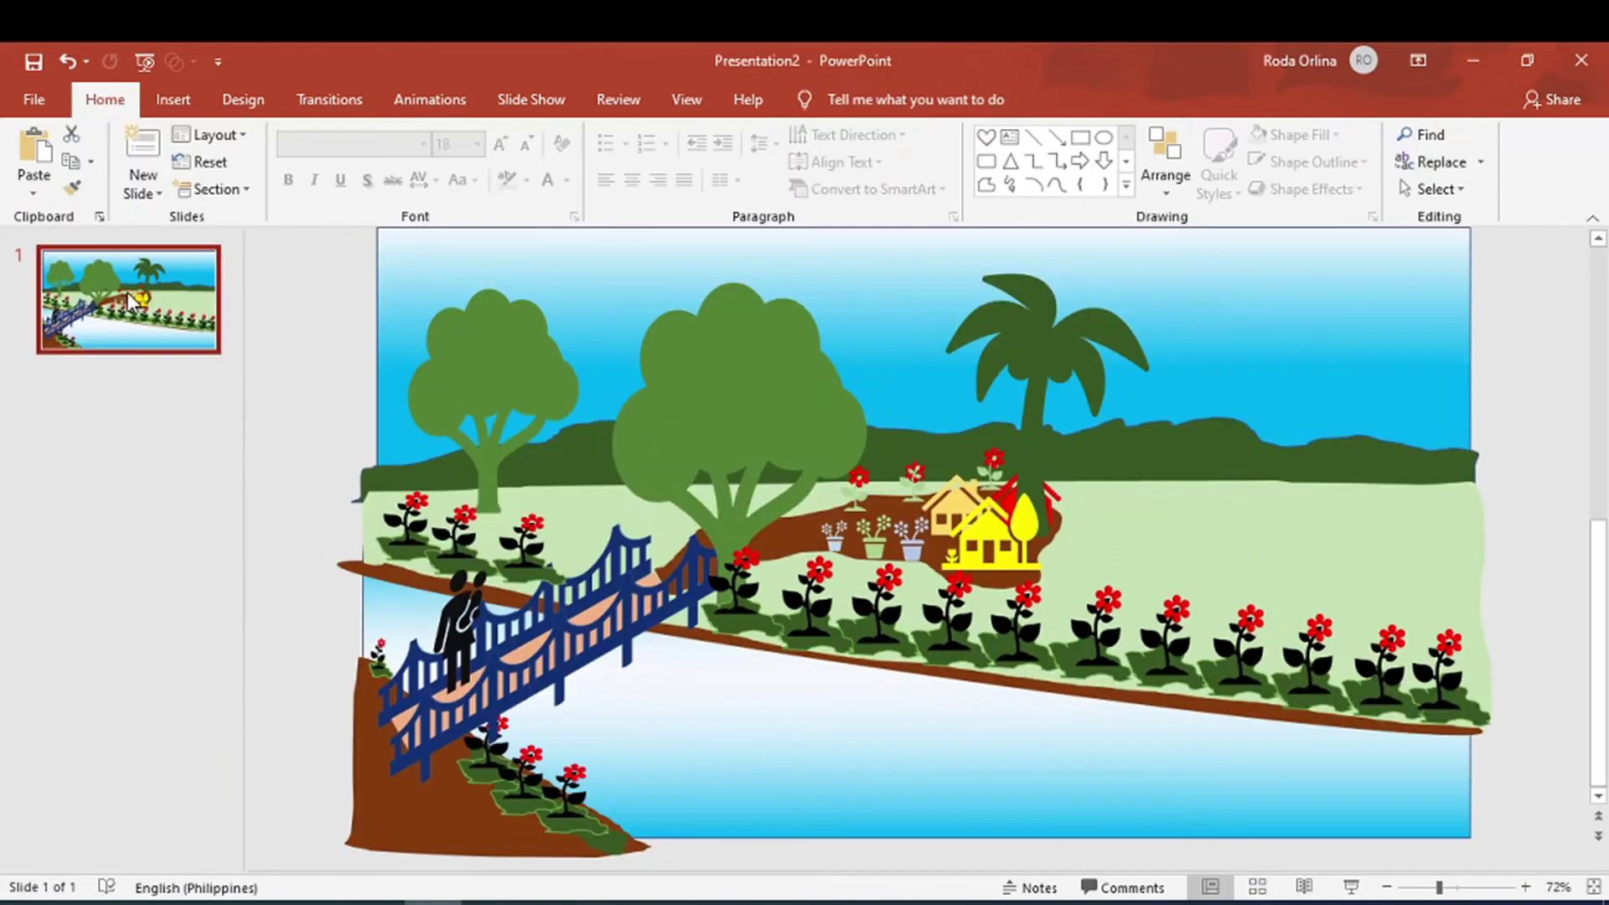
Add a new slide after the landscape and set its layout to Blank
{"action": "right_click", "coordinate": [130, 293]}
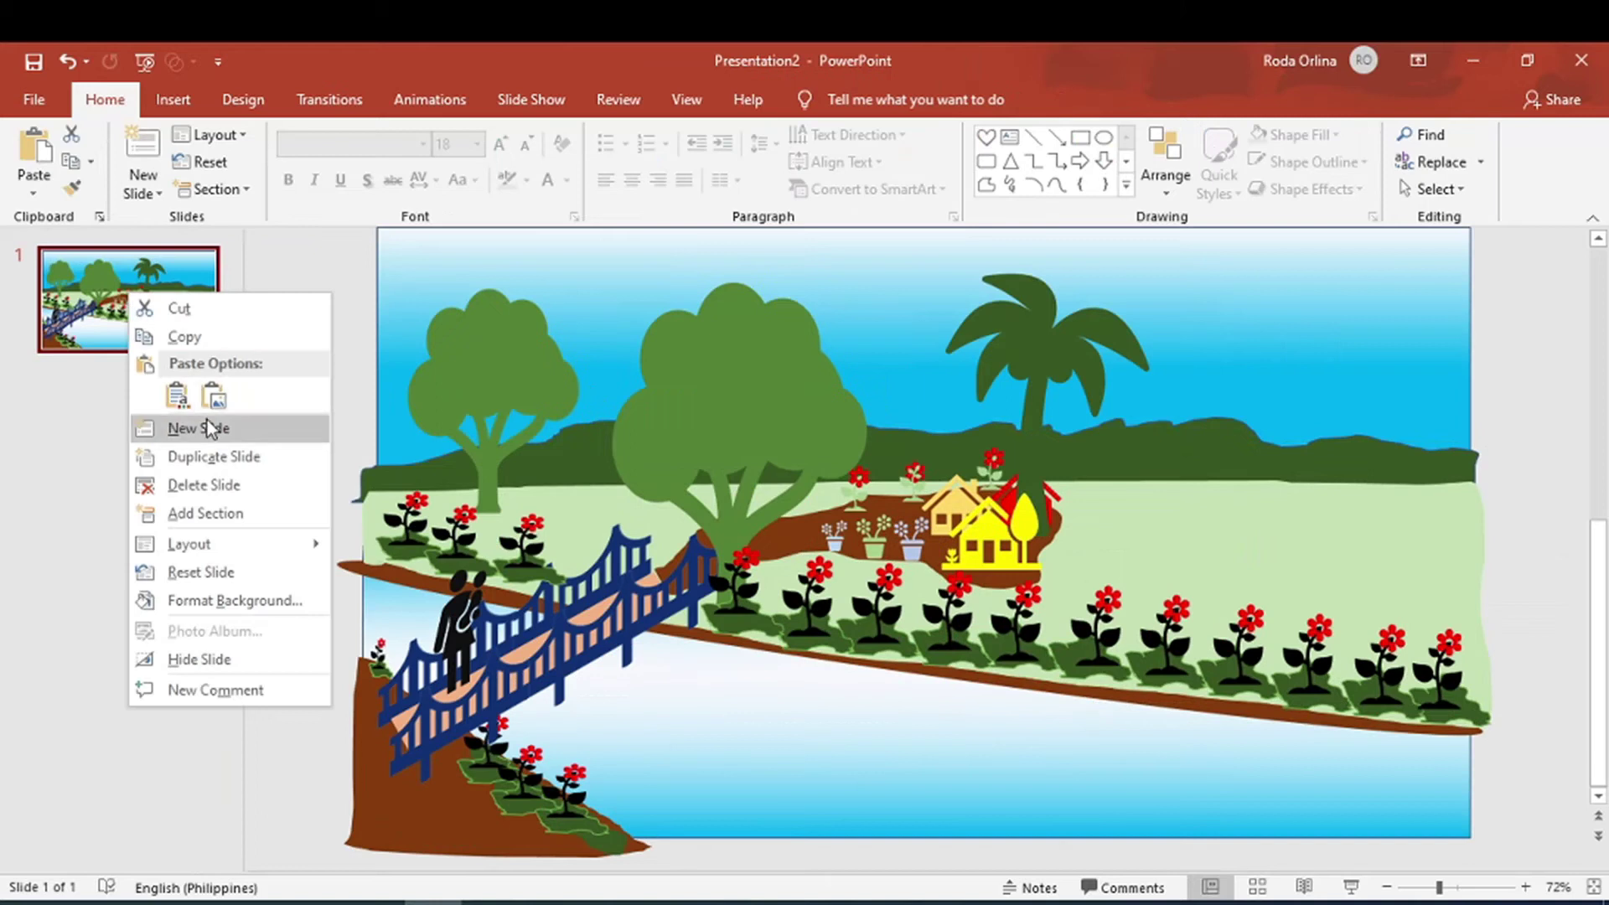
{"action": "left_click", "coordinate": [184, 335]}
{"action": "right_click", "coordinate": [161, 330]}
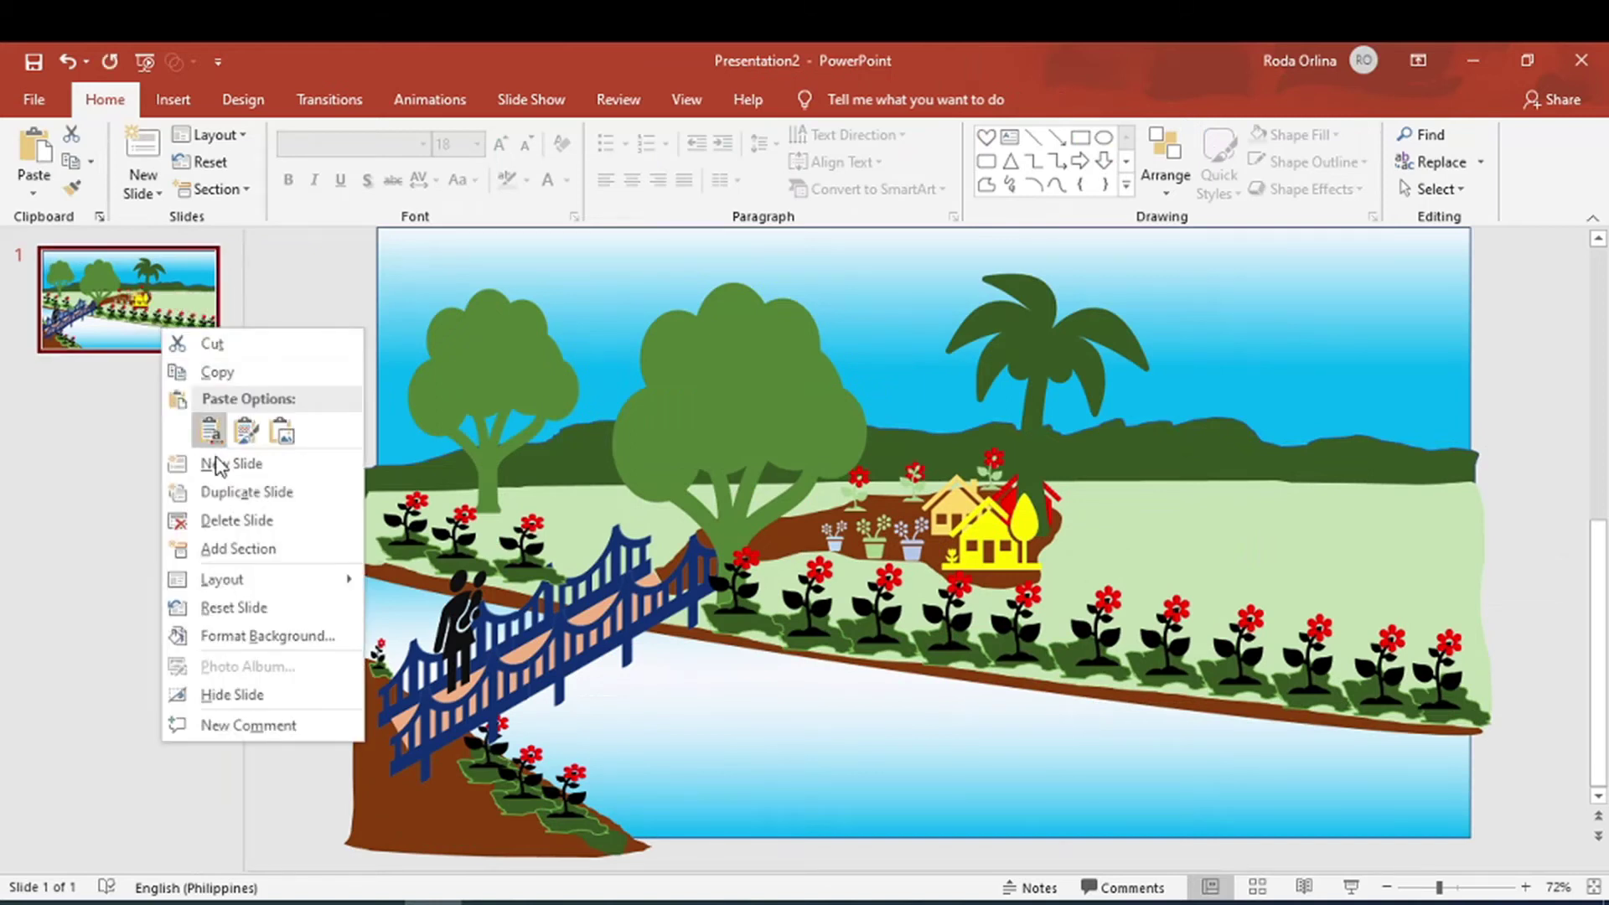
{"action": "left_click", "coordinate": [216, 463]}
{"action": "right_click", "coordinate": [434, 481]}
{"action": "mouse_move", "coordinate": [486, 562]}
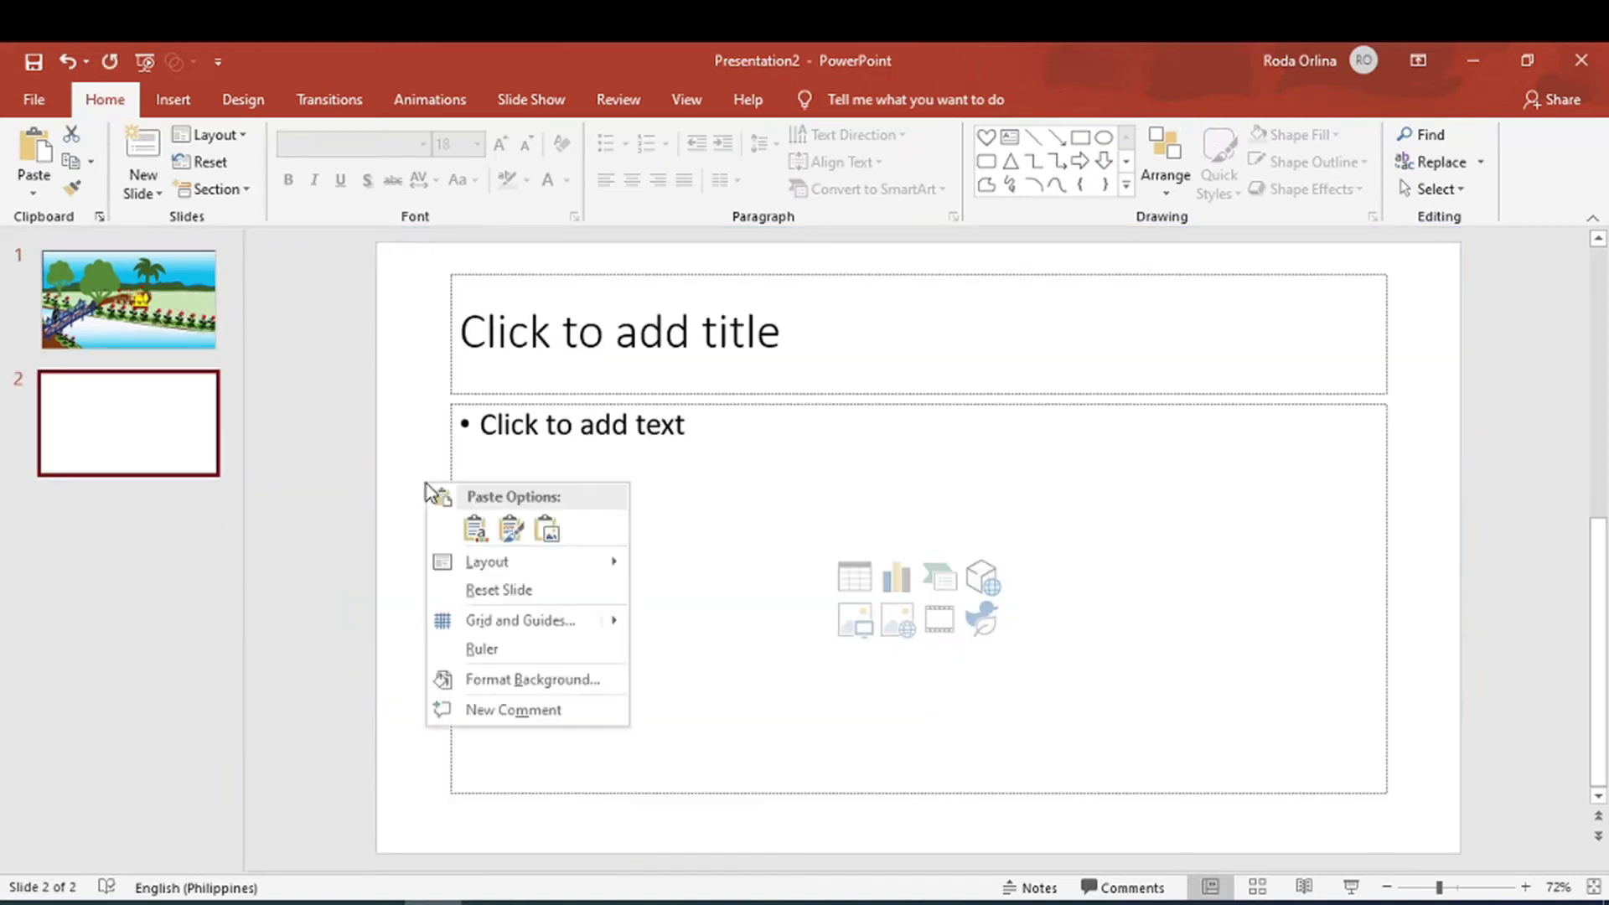
{"action": "left_click", "coordinate": [736, 818]}
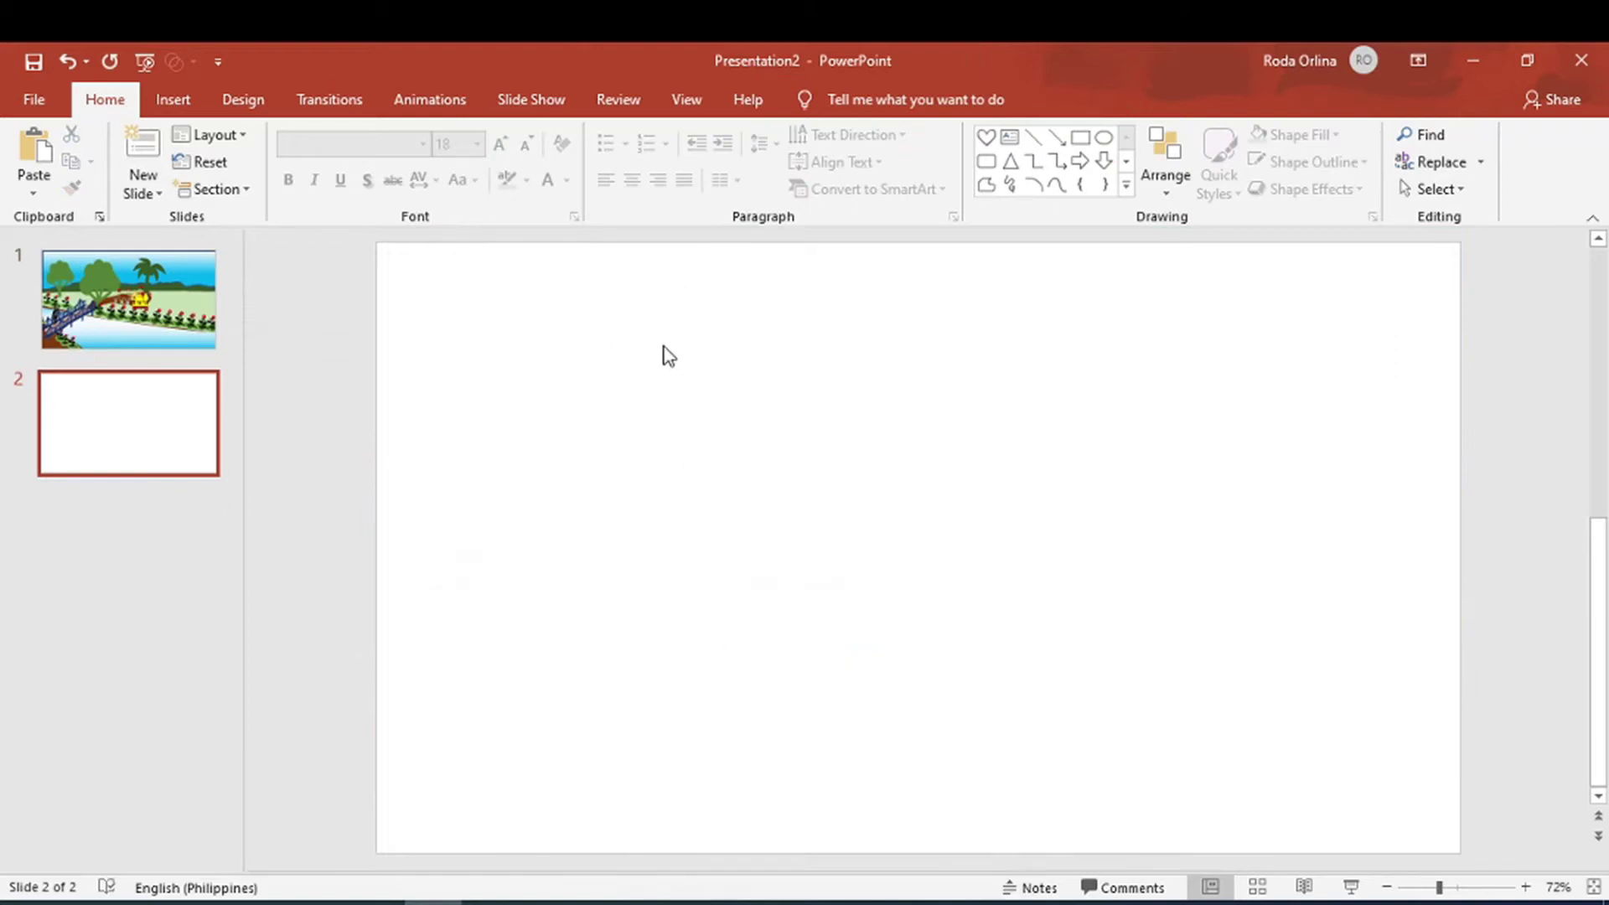
Paste the landscape onto the blank slide as a single picture, position it and zoom in
{"action": "right_click", "coordinate": [646, 369]}
{"action": "left_click", "coordinate": [760, 419]}
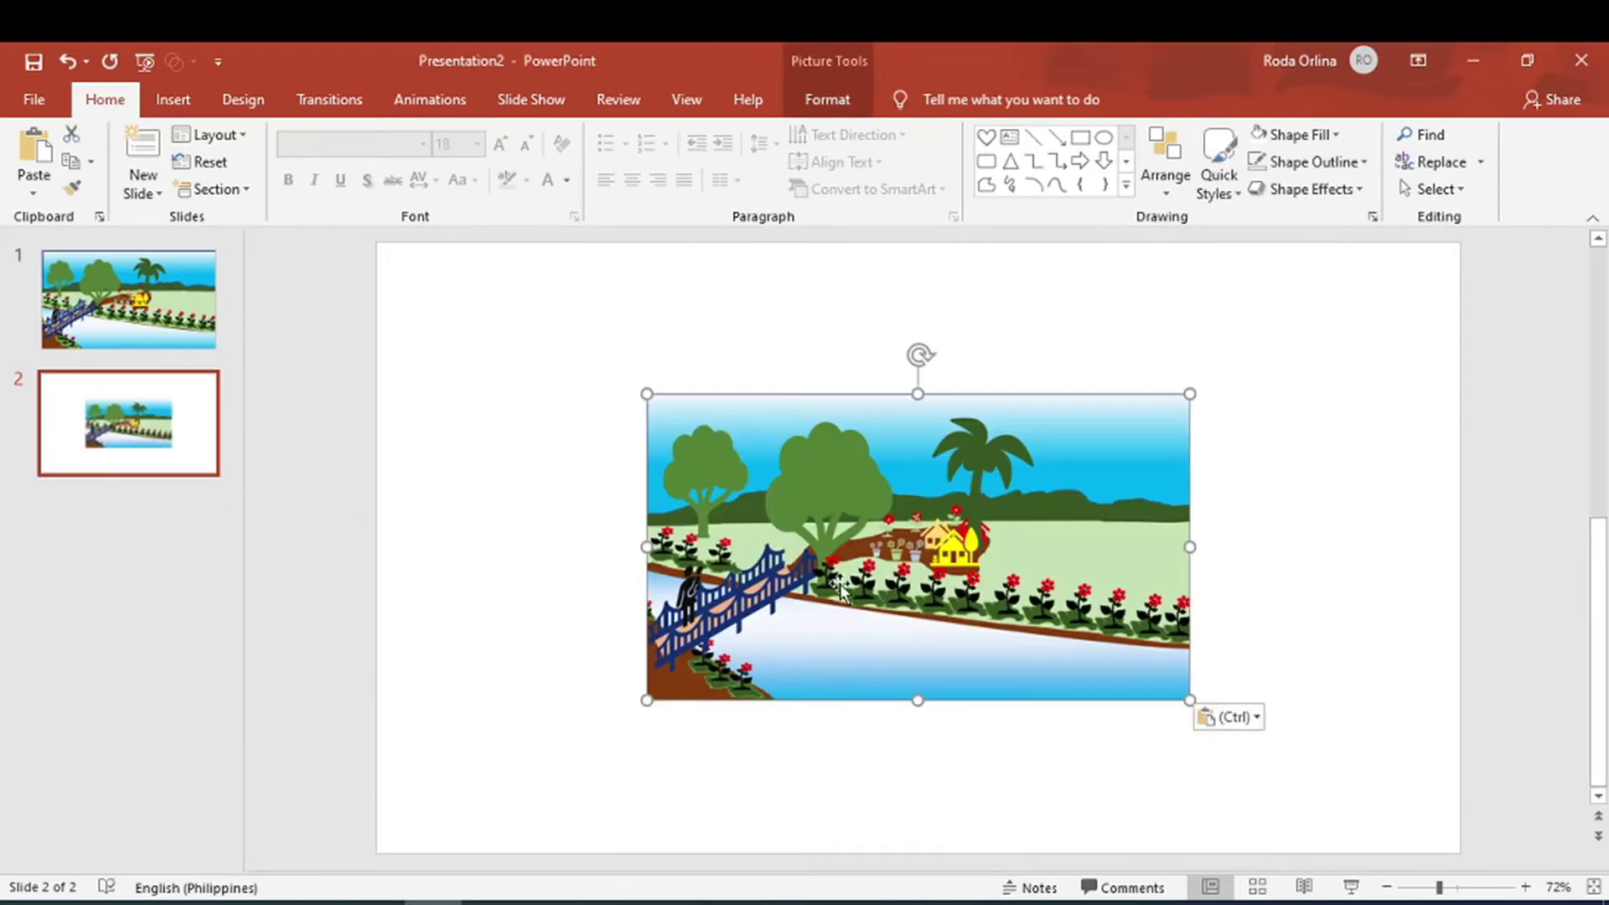
{"action": "left_click_drag", "start_coordinate": [903, 586], "coordinate": [634, 445]}
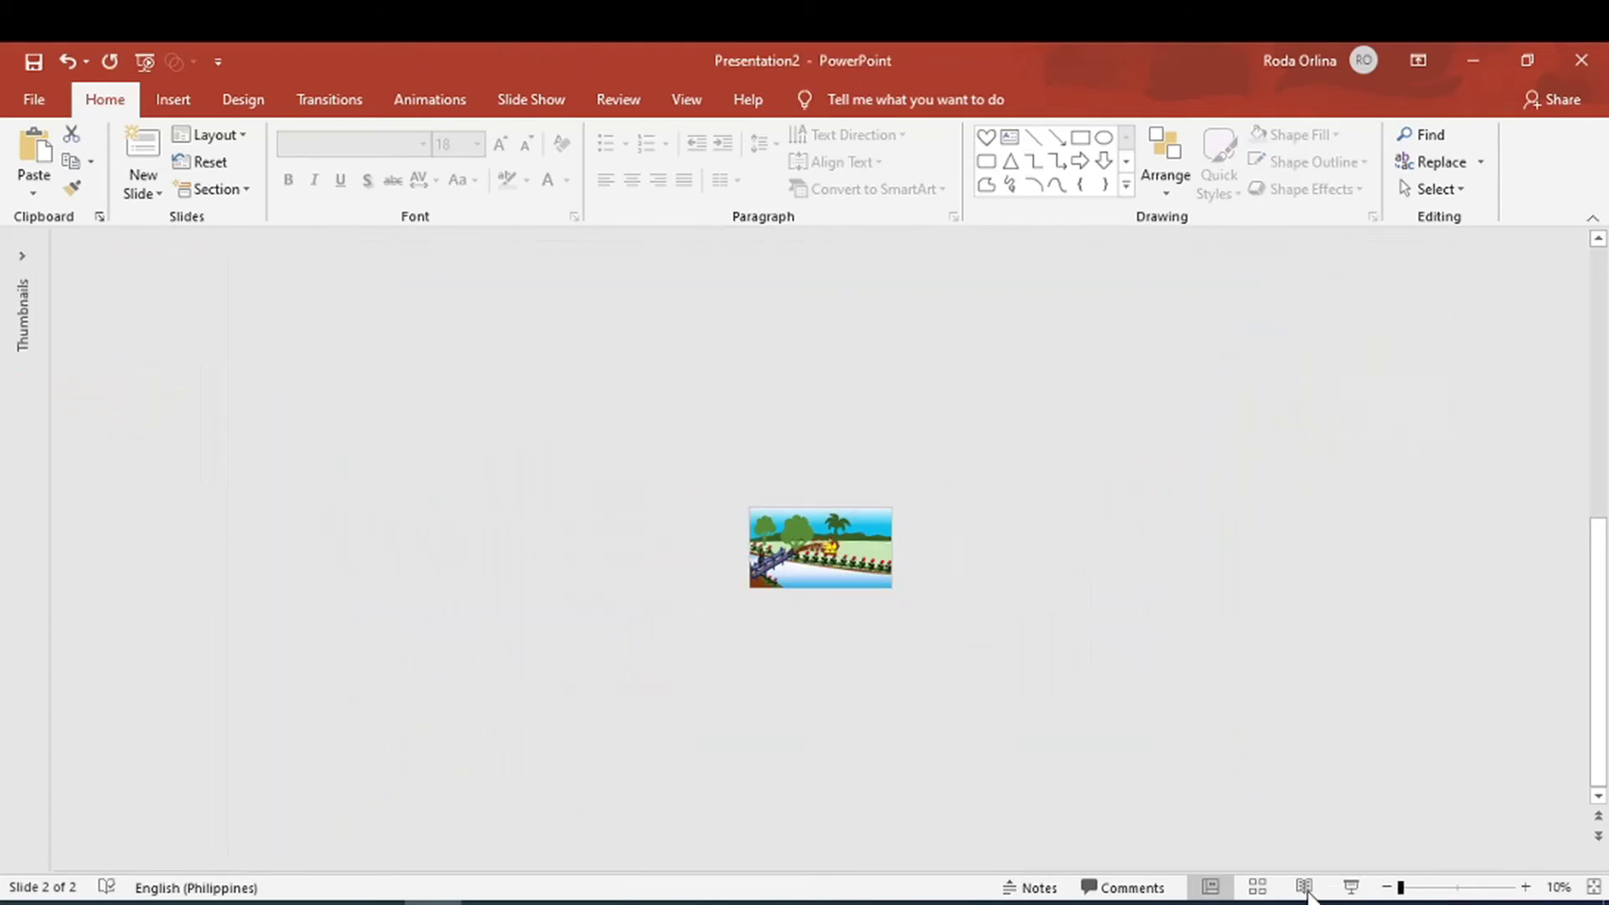
{"action": "left_click", "coordinate": [1525, 889]}
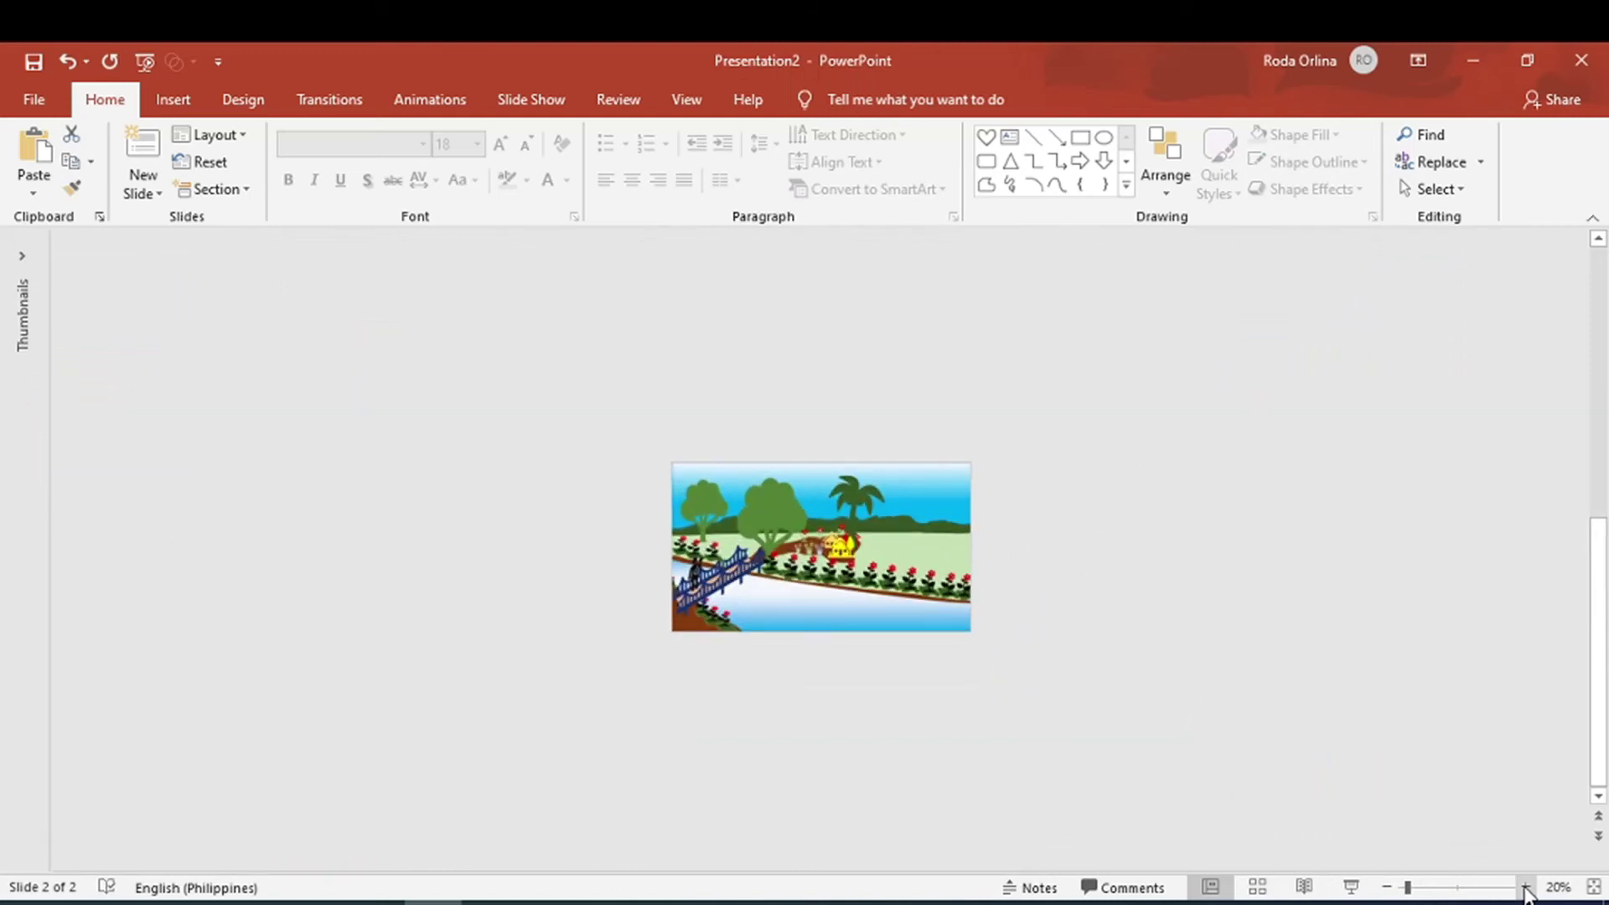
{"action": "left_click", "coordinate": [1525, 888]}
{"action": "left_click", "coordinate": [1524, 888]}
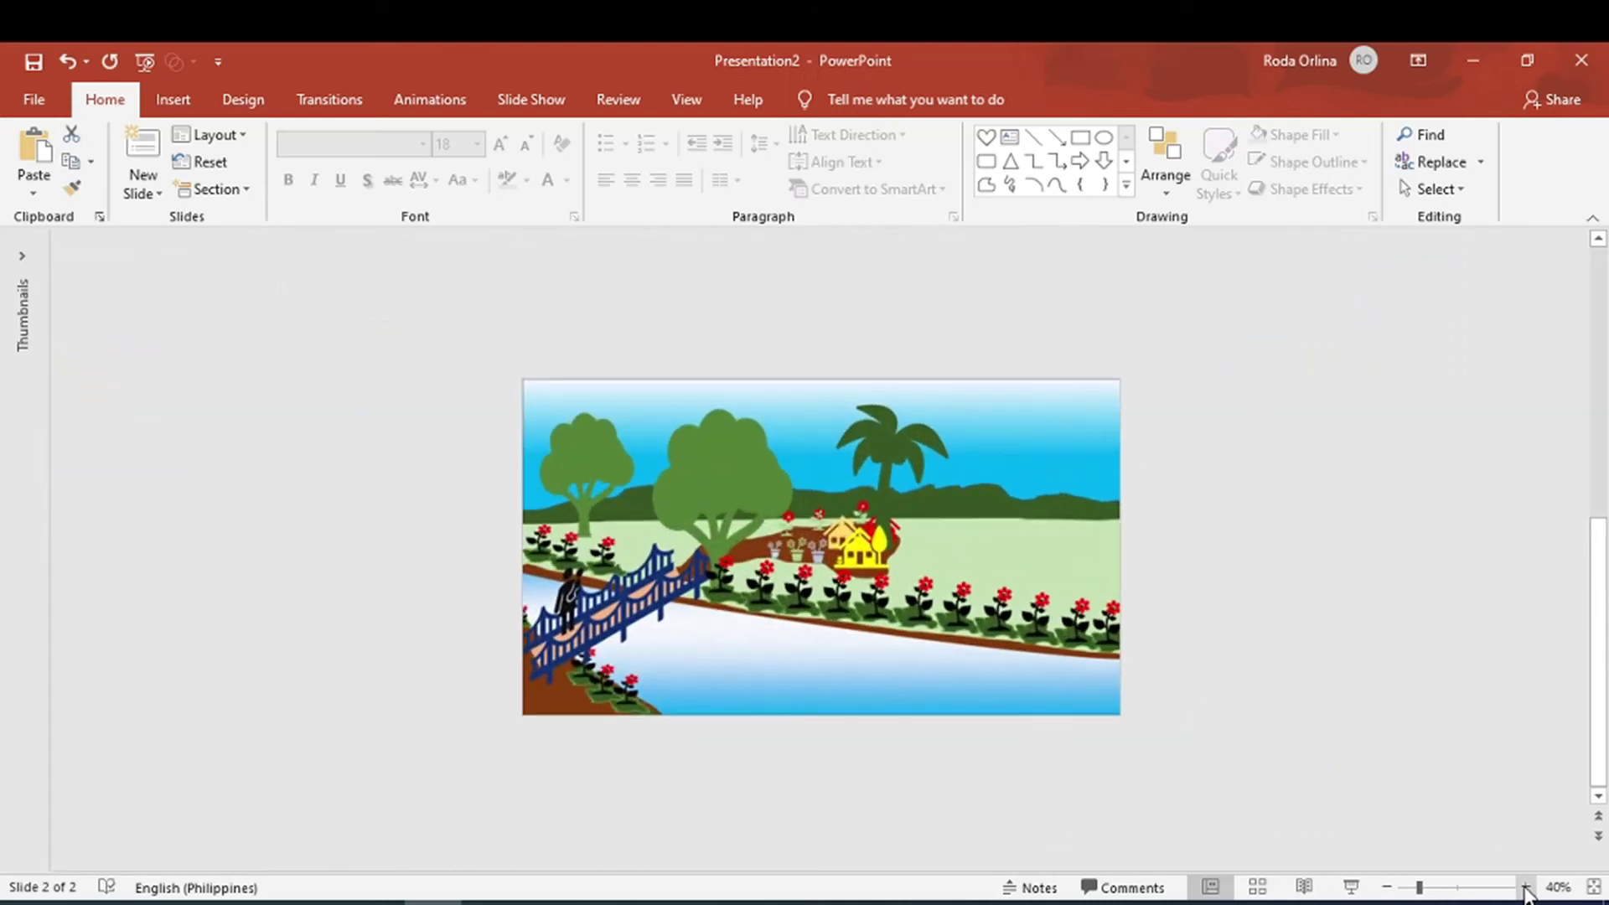
{"action": "left_click", "coordinate": [1524, 889]}
{"action": "left_click", "coordinate": [1524, 888]}
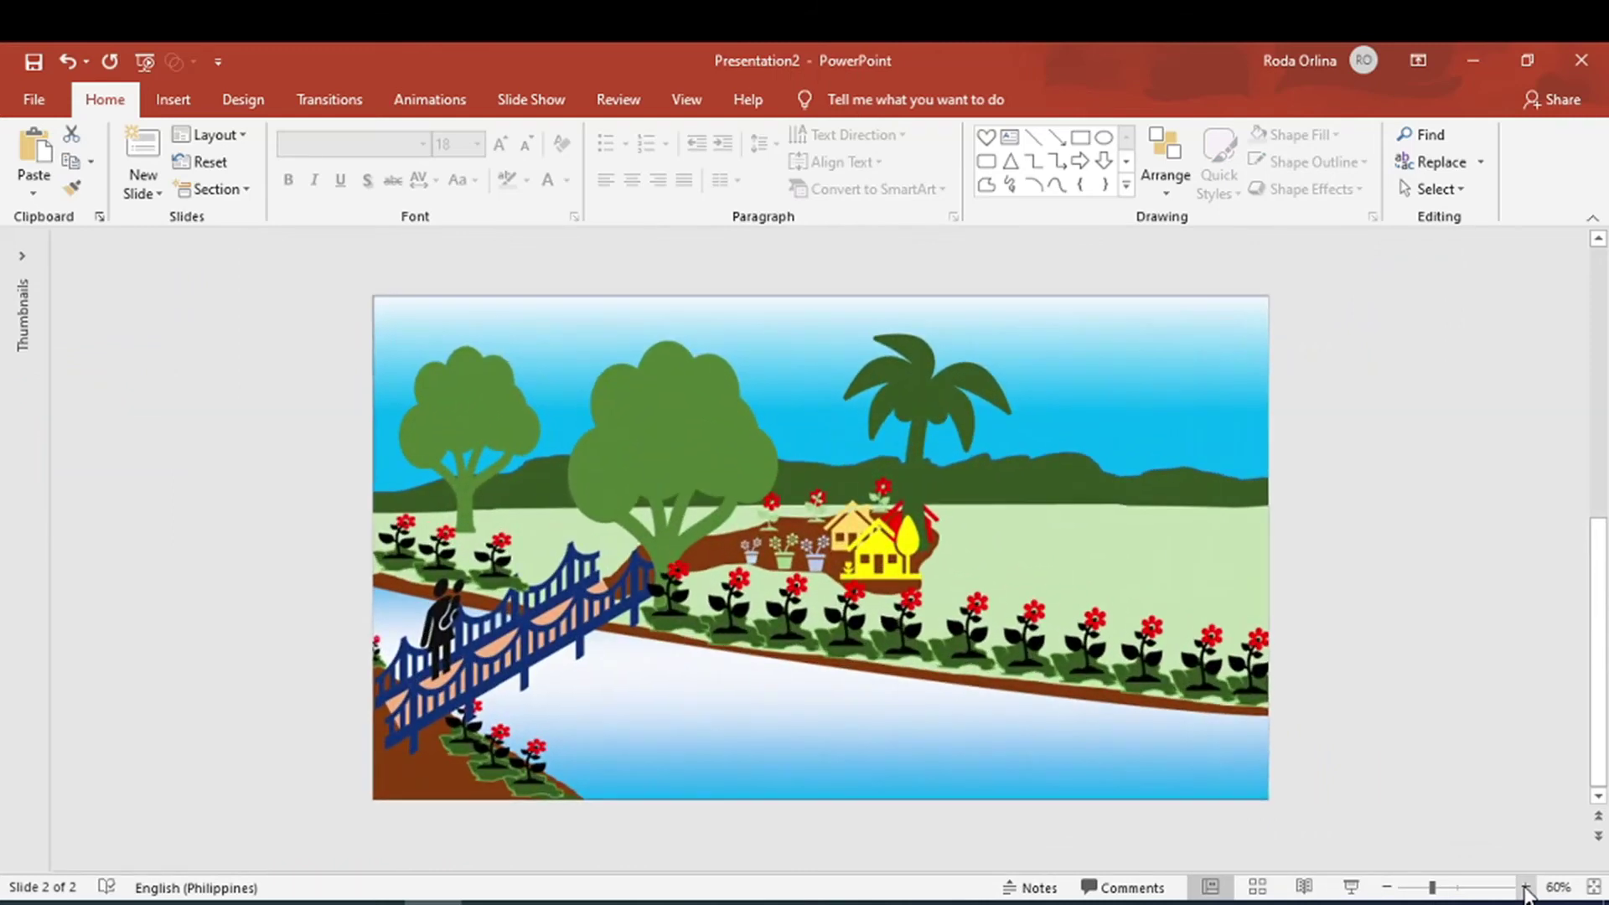
{"action": "left_click", "coordinate": [1524, 888]}
{"action": "left_click", "coordinate": [1525, 889]}
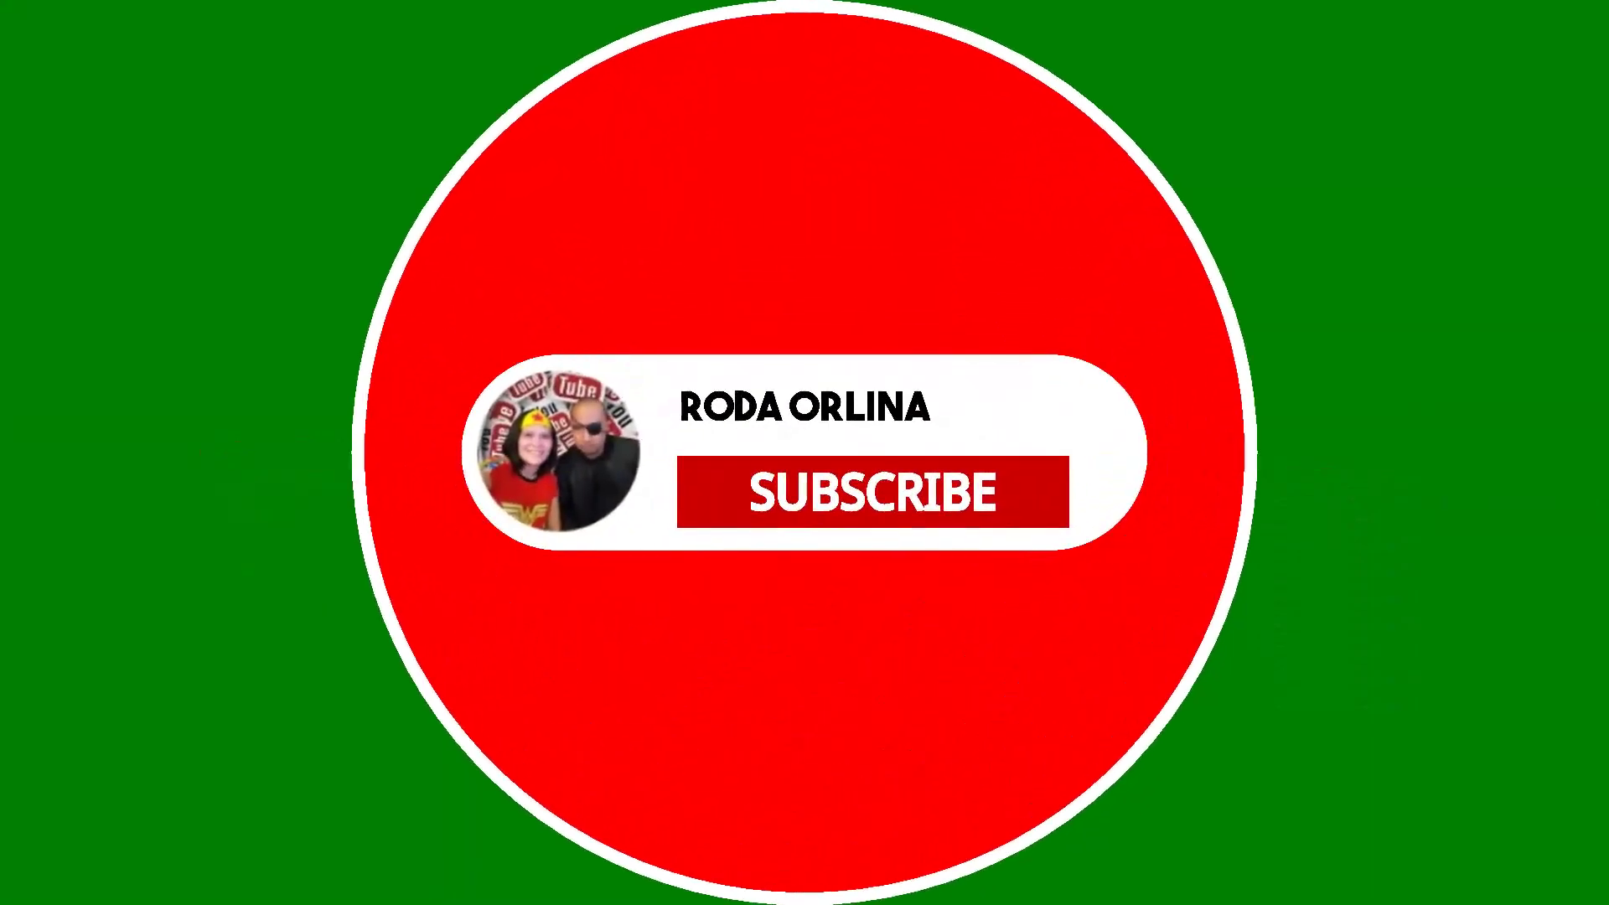